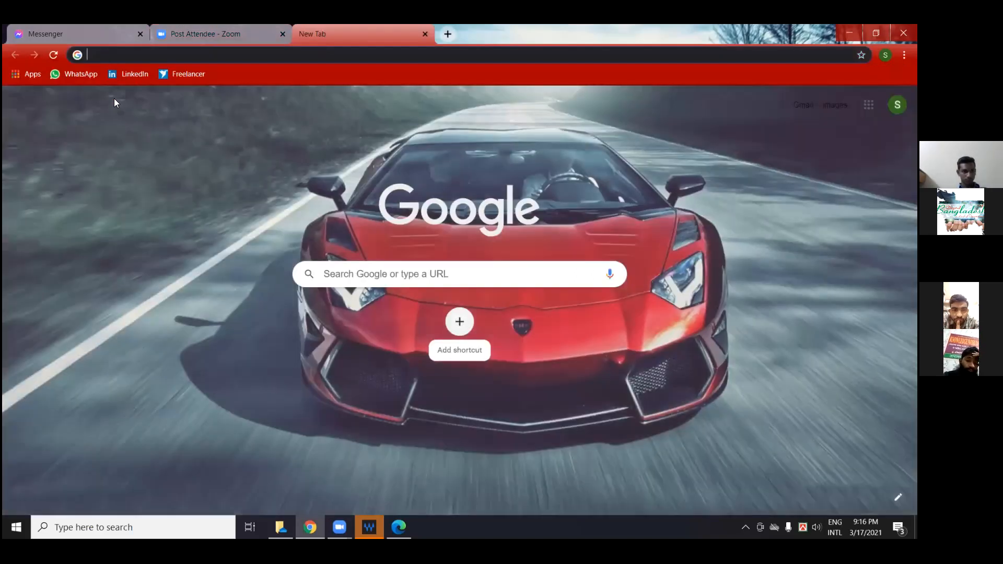
Step: Search Google for fb and open the Facebook log-in page
{"action": "type", "text": "fb"}
{"action": "key", "text": "Return"}
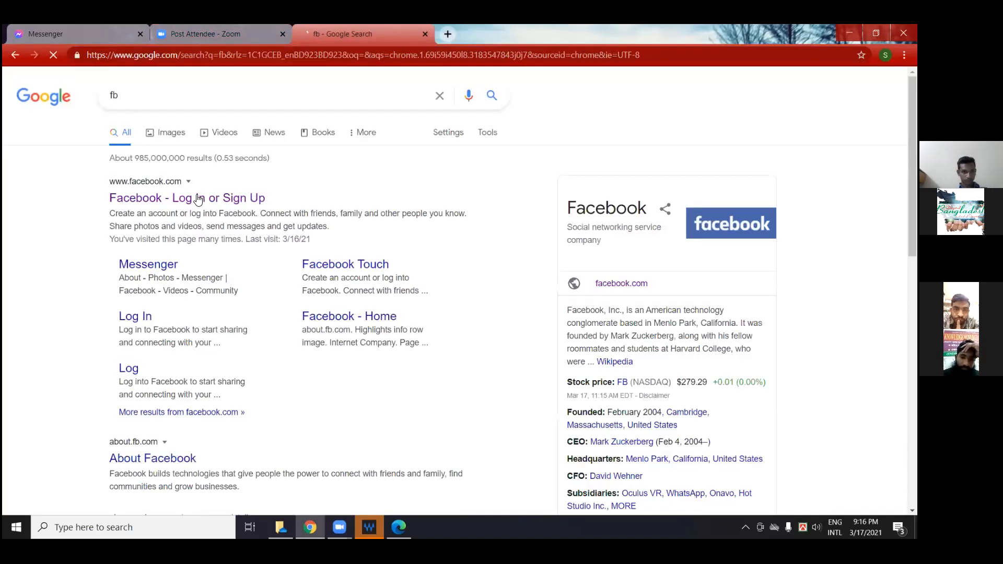
{"action": "left_click", "coordinate": [412, 320]}
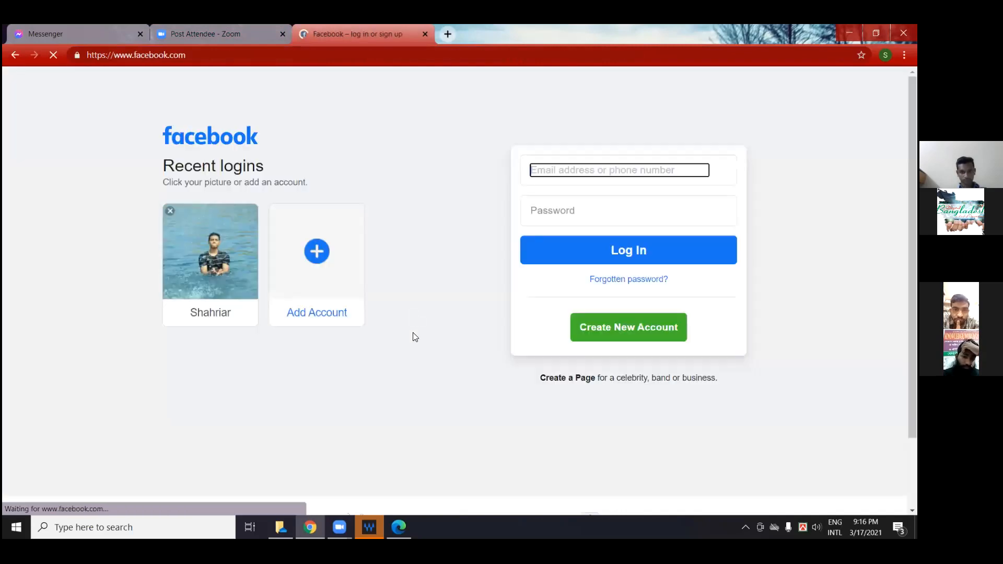
Step: Log in through the recent-login profile by entering the account password, then dismiss the save-password offer
{"action": "left_click", "coordinate": [212, 257]}
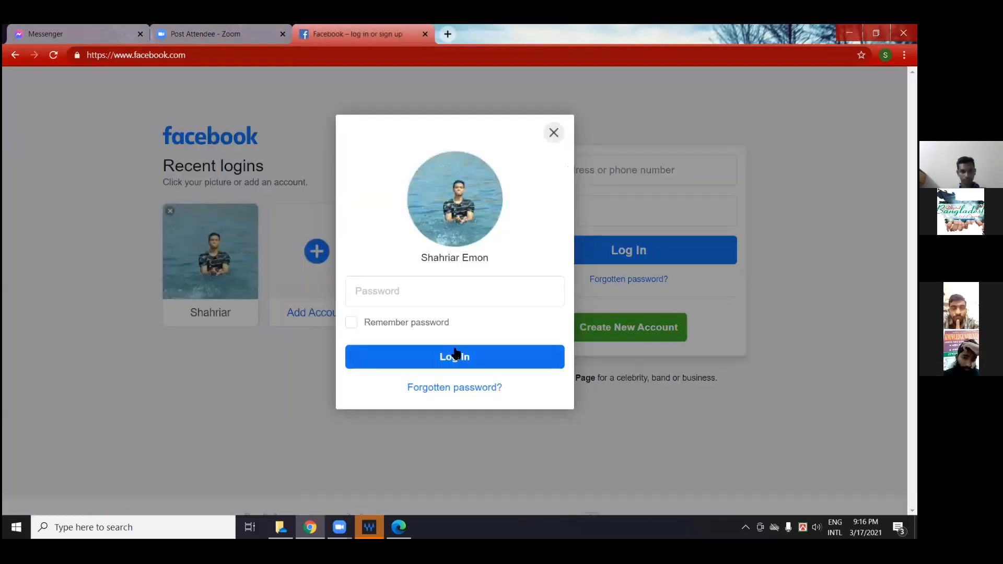
{"action": "type", "text": "••••"}
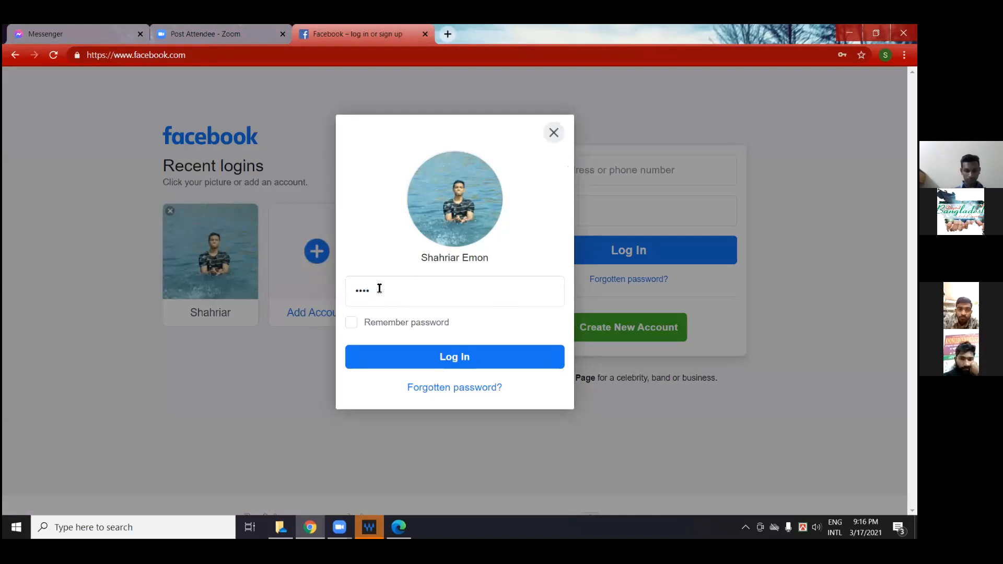
{"action": "type", "text": "••"}
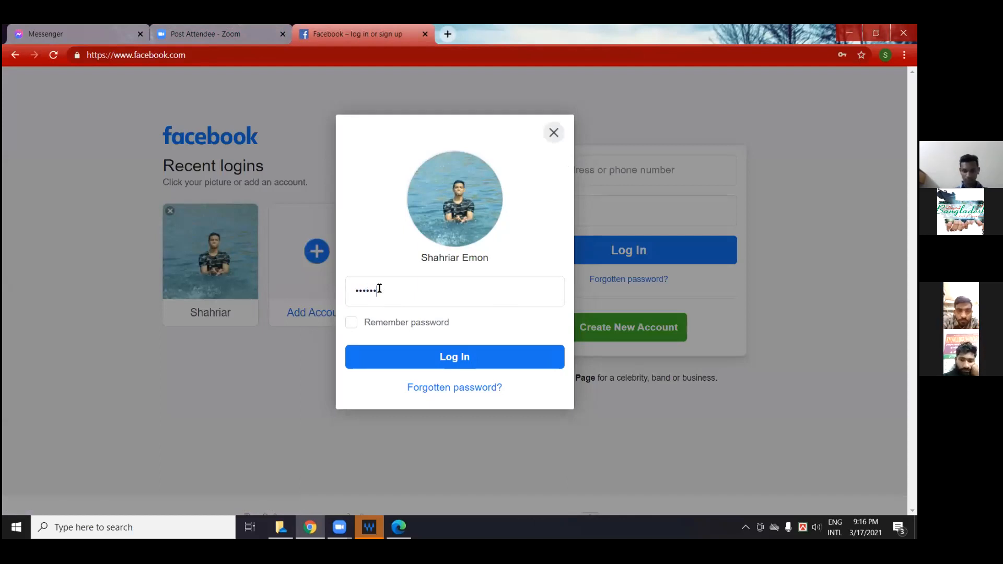
{"action": "type", "text": "•••"}
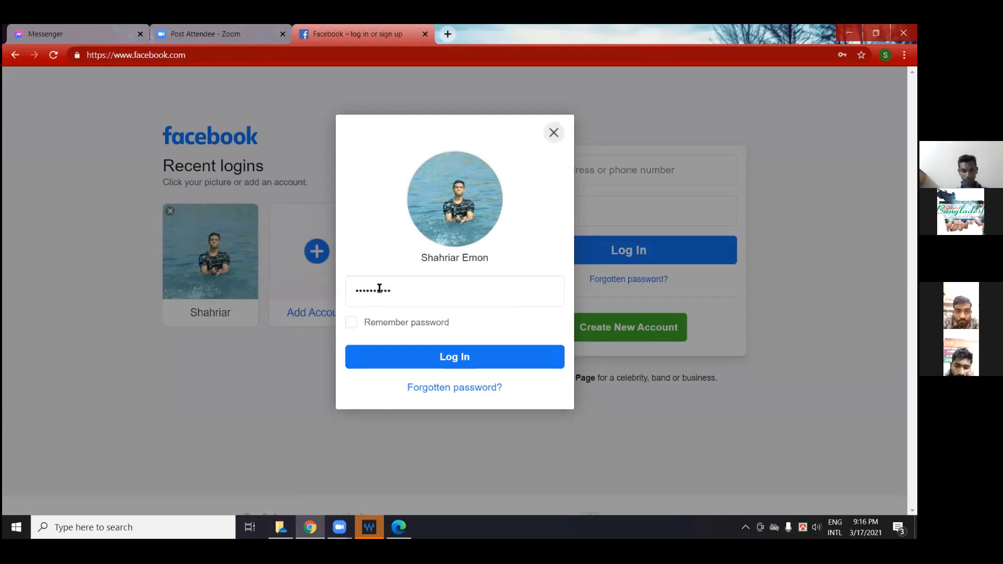
{"action": "type", "text": "••"}
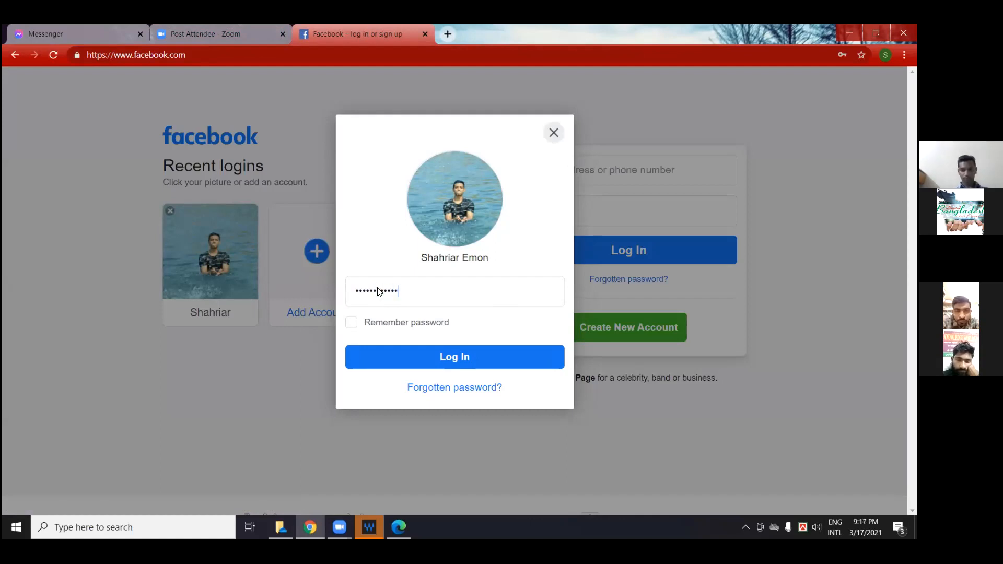
{"action": "key", "text": "Return"}
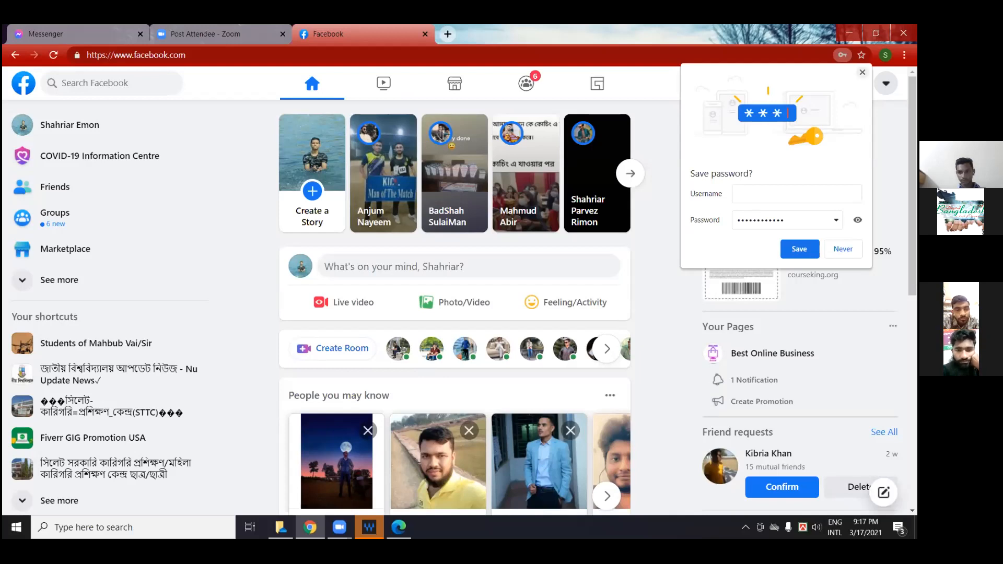
{"action": "left_click", "coordinate": [862, 72]}
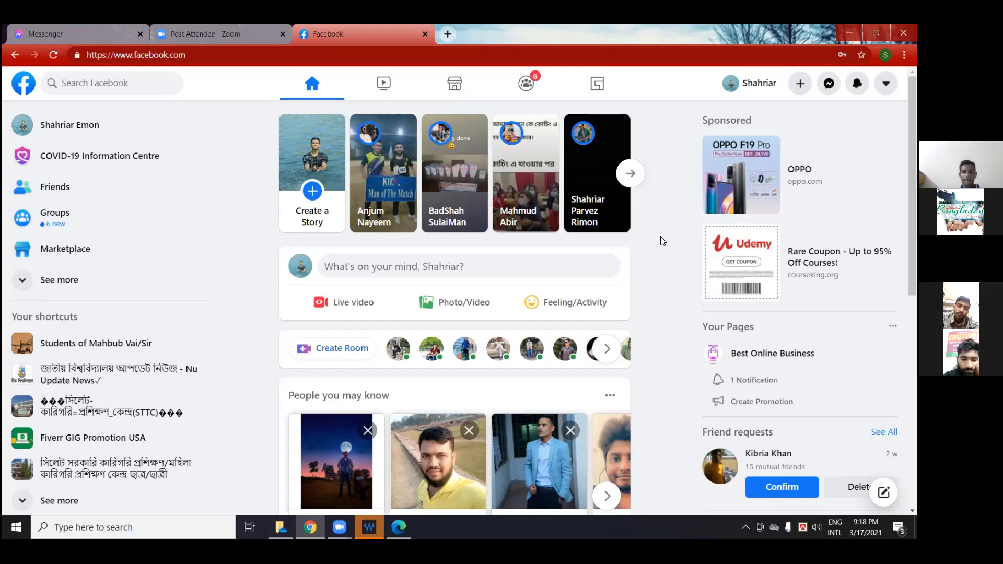
Step: Open Ads Manager from the expanded sidebar shortcuts and accept the Non-discrimination Policies
{"action": "left_click", "coordinate": [52, 281]}
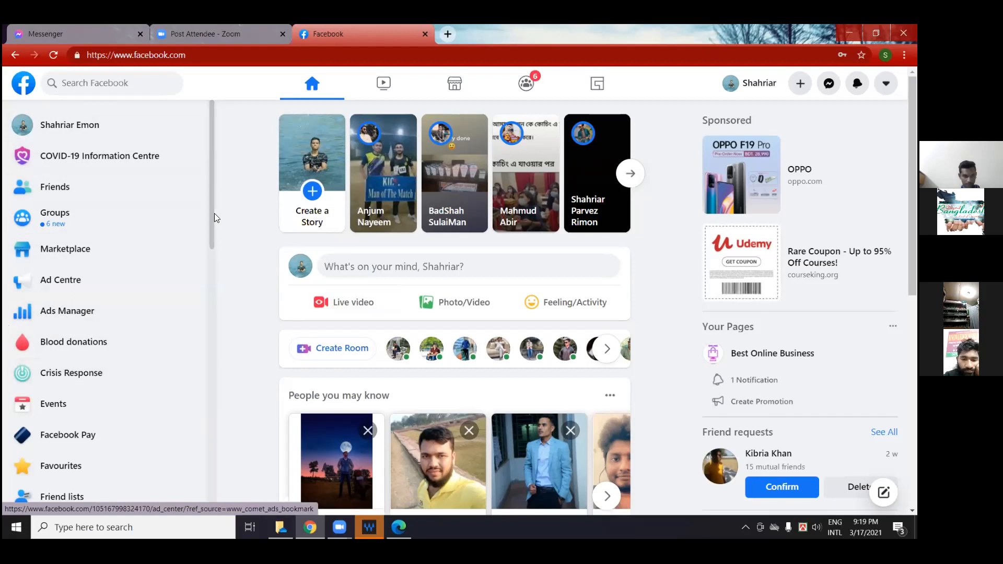
{"action": "left_click", "coordinate": [74, 312]}
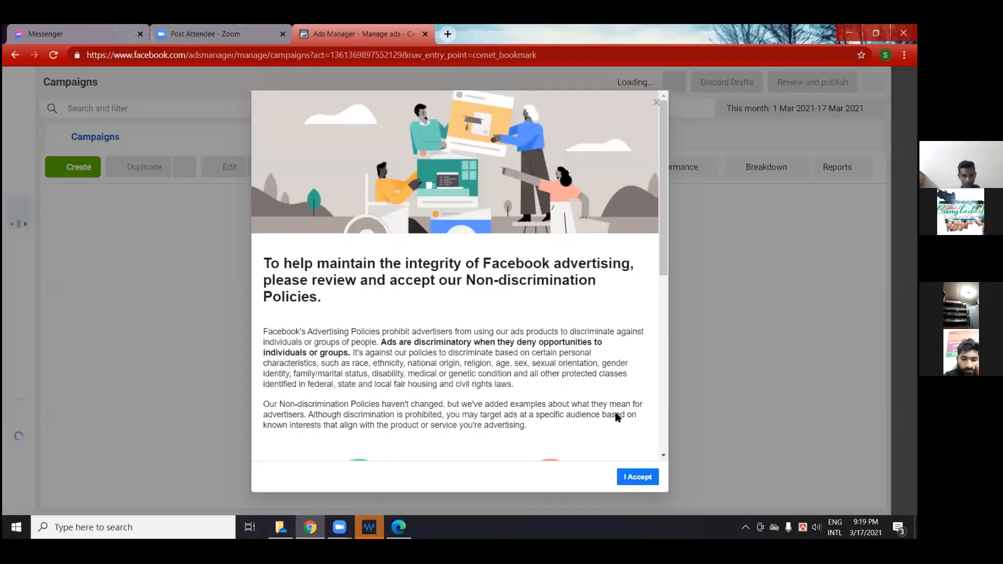
{"action": "left_click", "coordinate": [642, 480]}
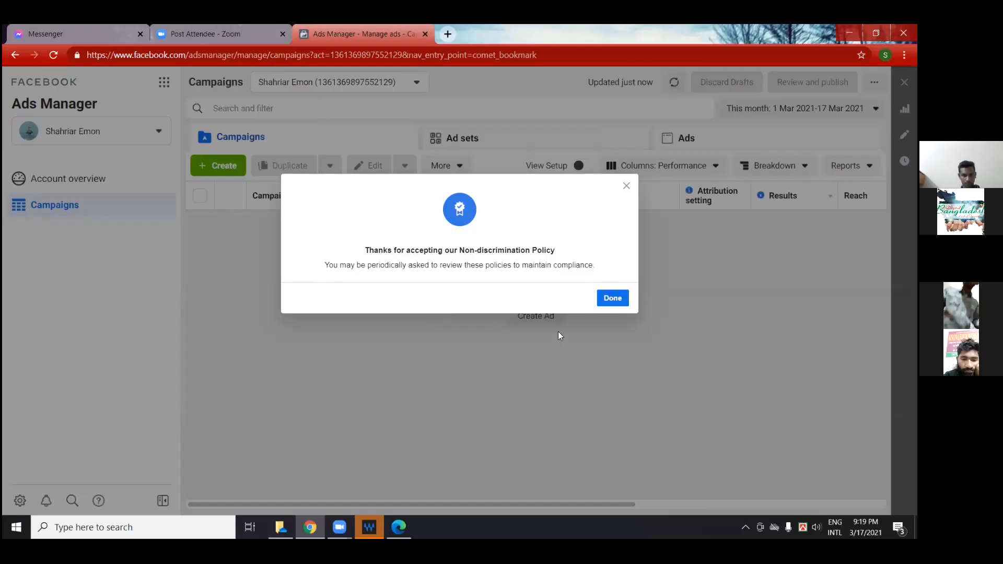
{"action": "left_click", "coordinate": [613, 298]}
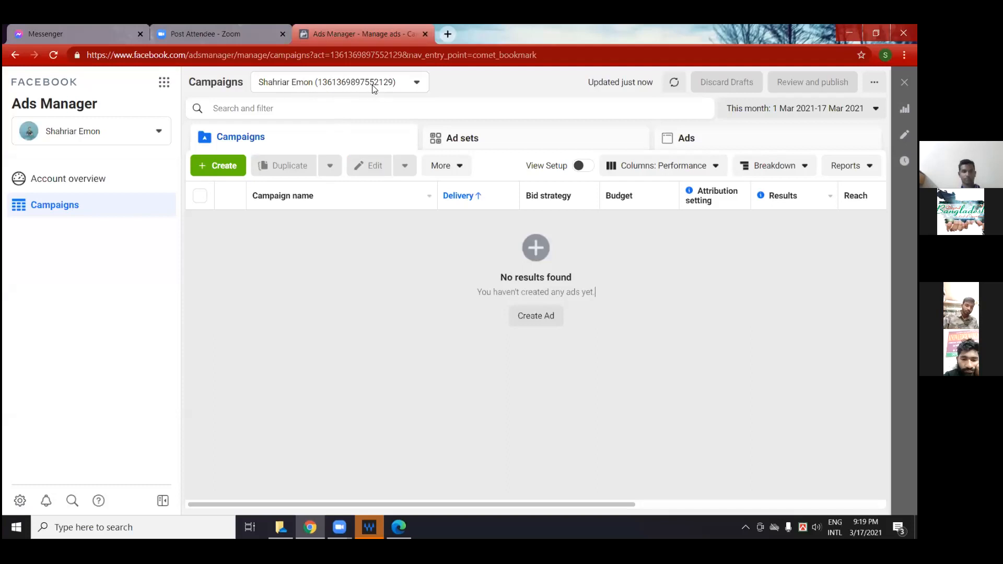
Step: Open Audience Insights from the business tools menu
{"action": "left_click", "coordinate": [417, 84]}
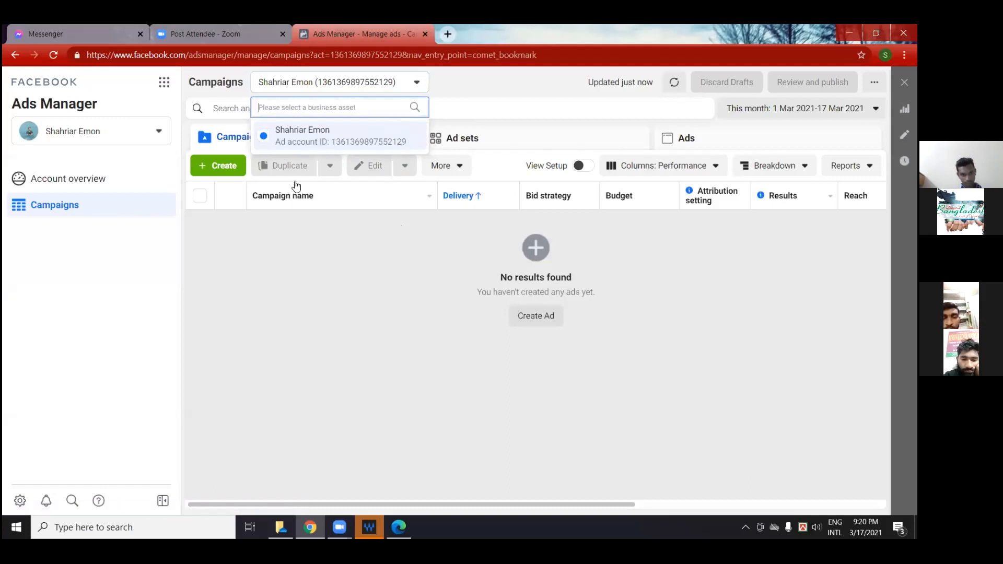
{"action": "left_click", "coordinate": [359, 296]}
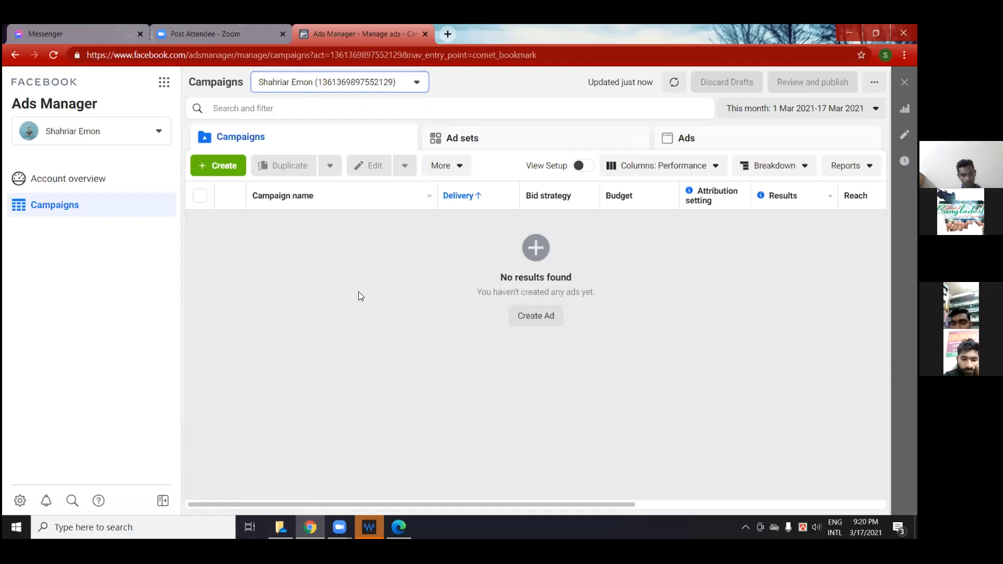
{"action": "left_click", "coordinate": [163, 82]}
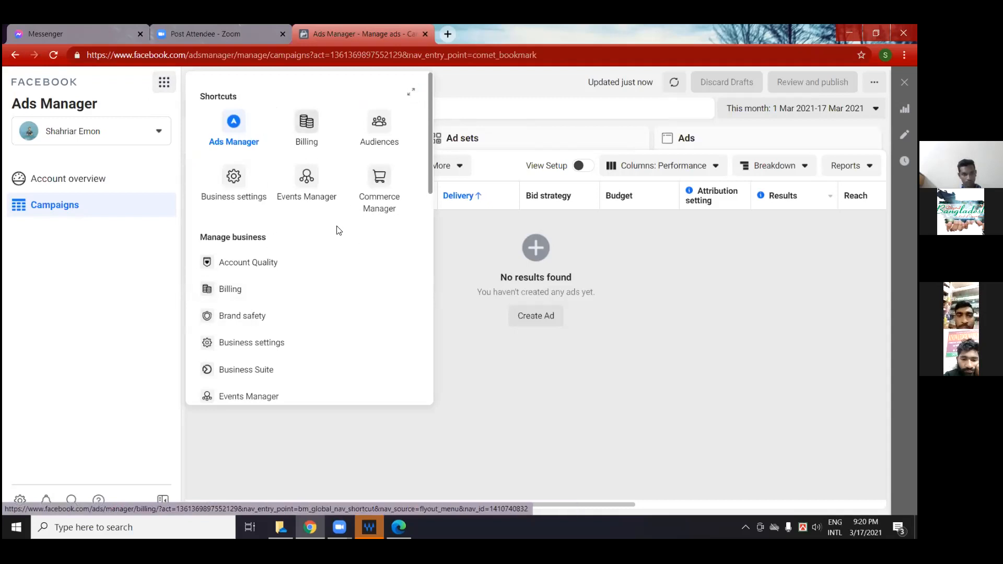
{"action": "scroll", "coordinate": [348, 294], "scroll_direction": "down", "scroll_amount": 1}
{"action": "scroll", "coordinate": [348, 292], "scroll_direction": "down", "scroll_amount": 1}
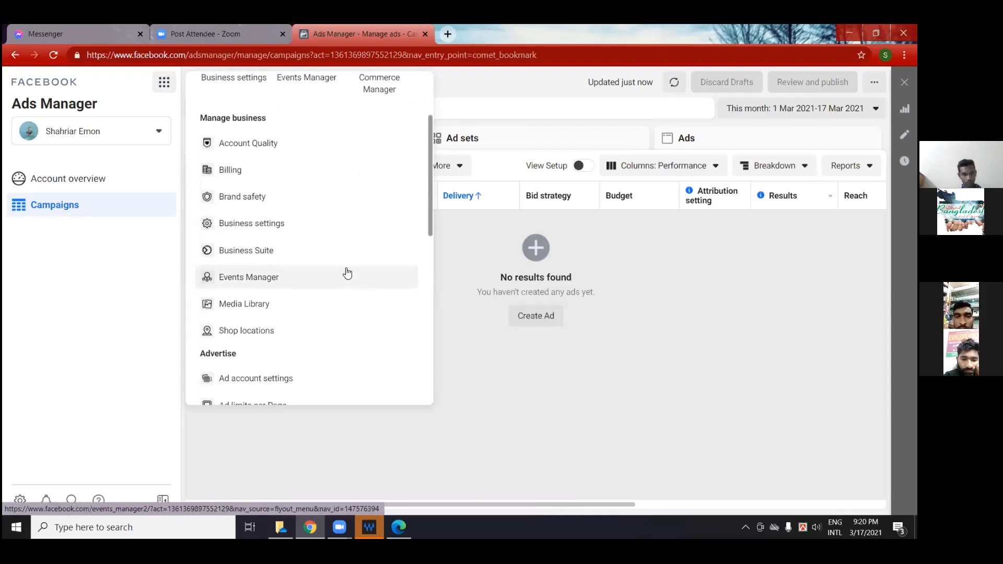
{"action": "scroll", "coordinate": [343, 257], "scroll_direction": "down", "scroll_amount": 1}
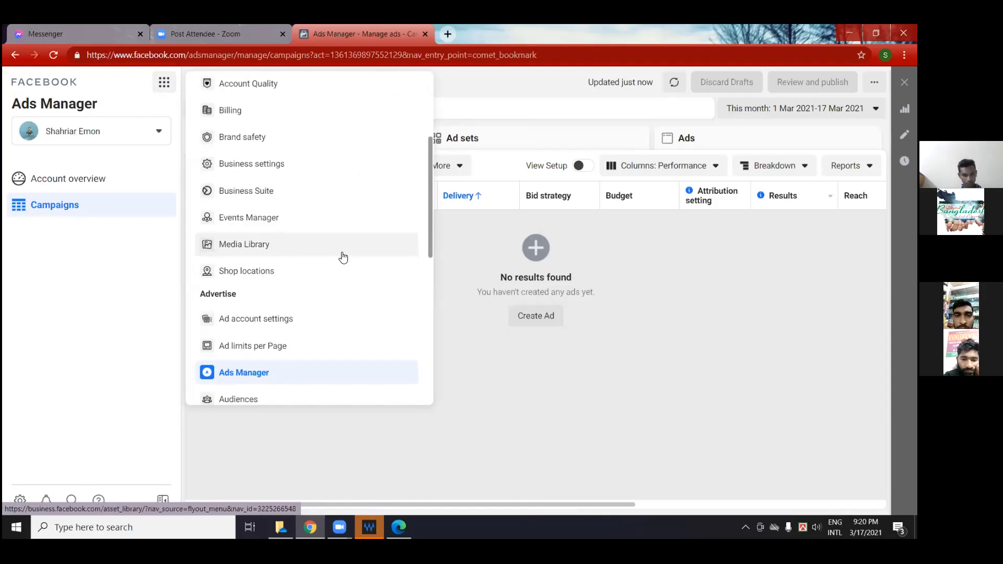
{"action": "scroll", "coordinate": [343, 257], "scroll_direction": "down", "scroll_amount": 2}
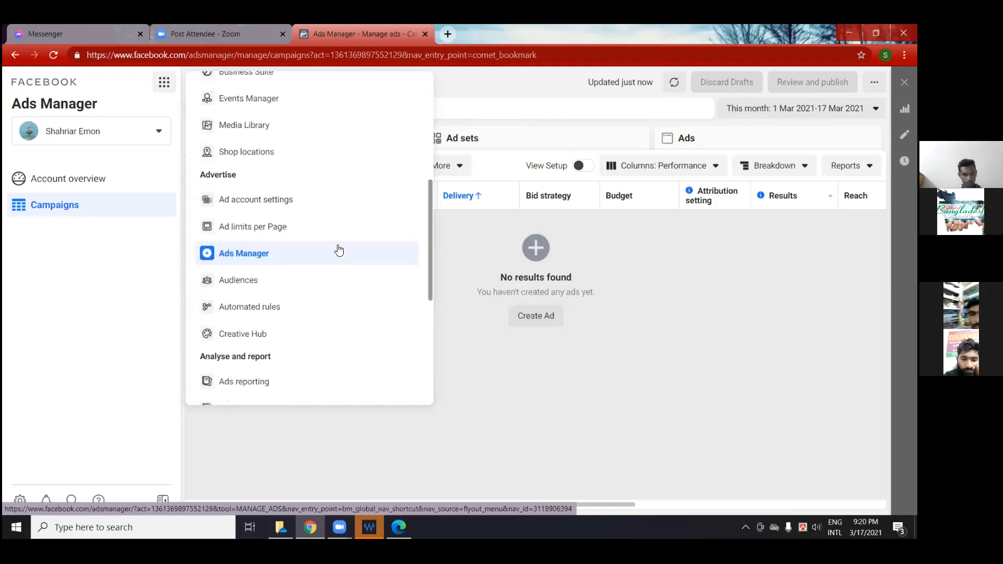
{"action": "scroll", "coordinate": [339, 251], "scroll_direction": "down", "scroll_amount": 1}
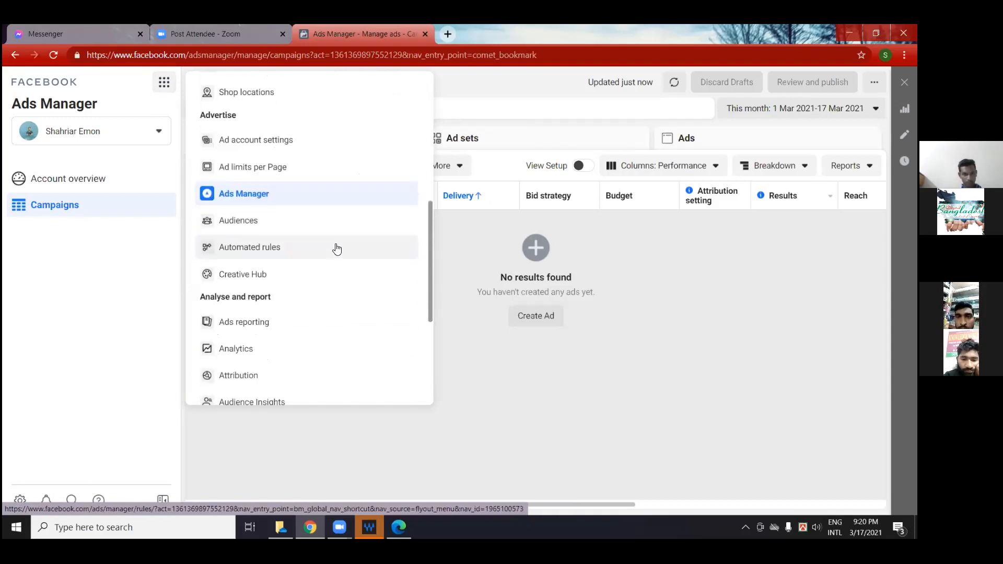
{"action": "scroll", "coordinate": [337, 247], "scroll_direction": "down", "scroll_amount": 1}
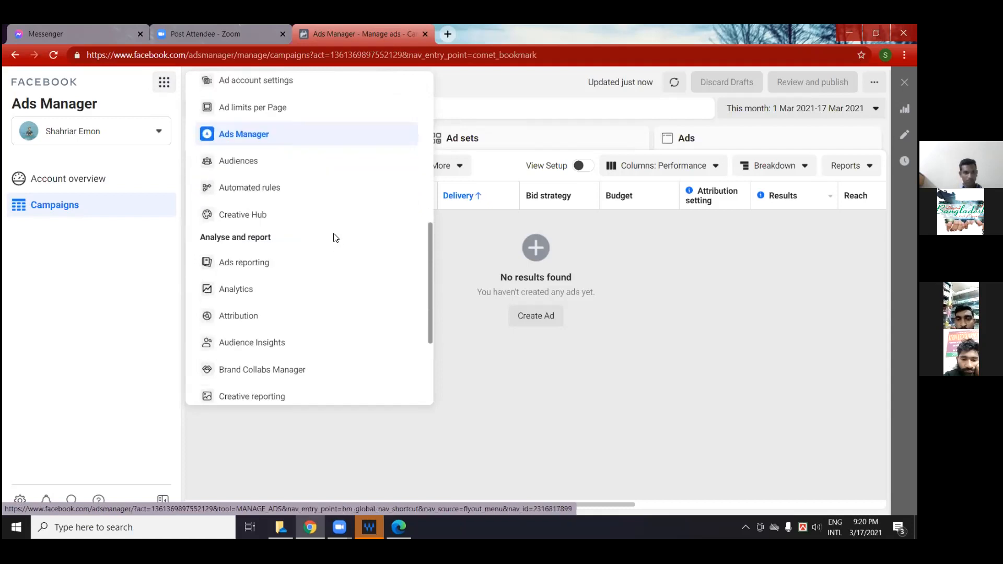
{"action": "left_click", "coordinate": [263, 344]}
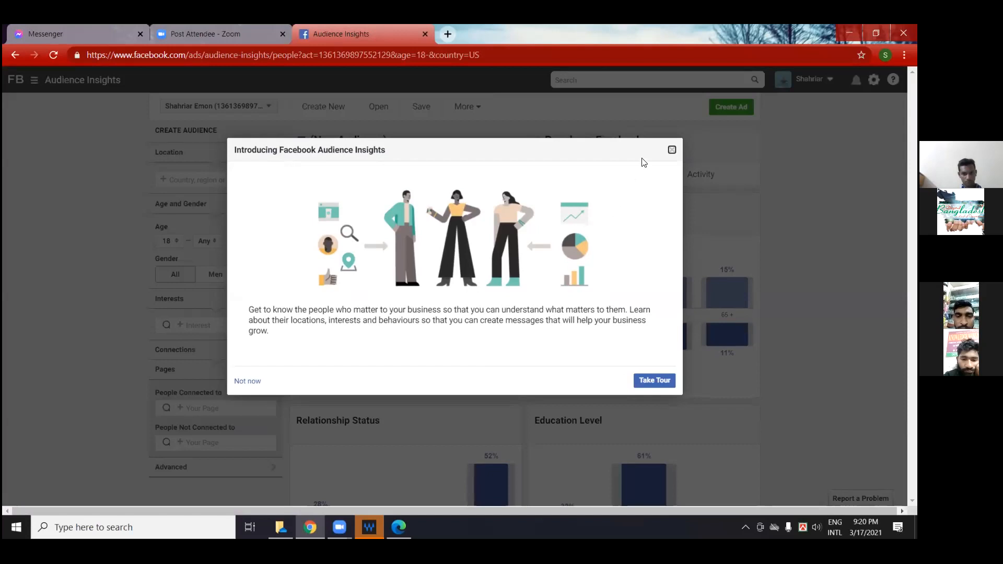
Step: Dismiss the introduction and start from the Everyone on Facebook audience
{"action": "left_click", "coordinate": [672, 151]}
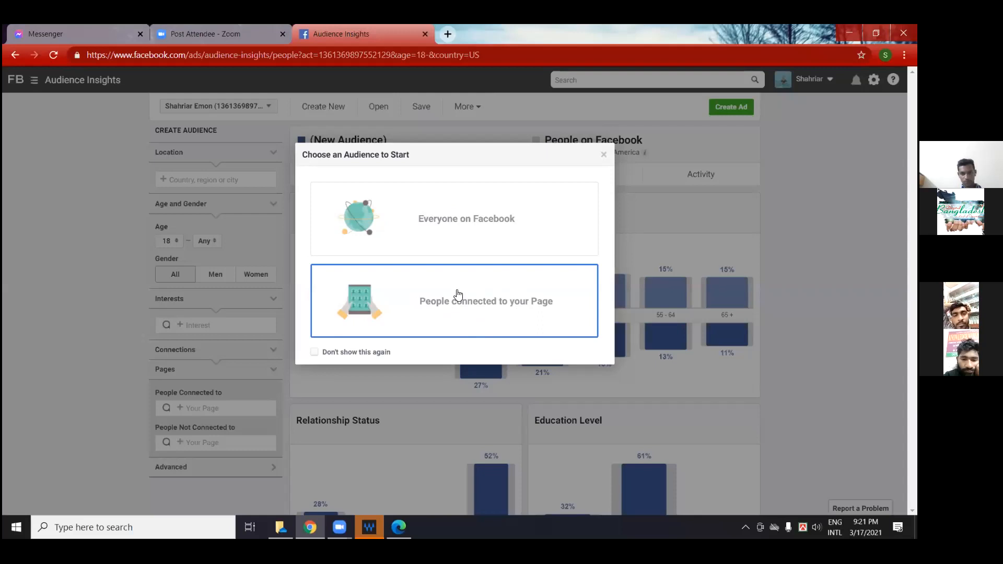
{"action": "left_click", "coordinate": [468, 218]}
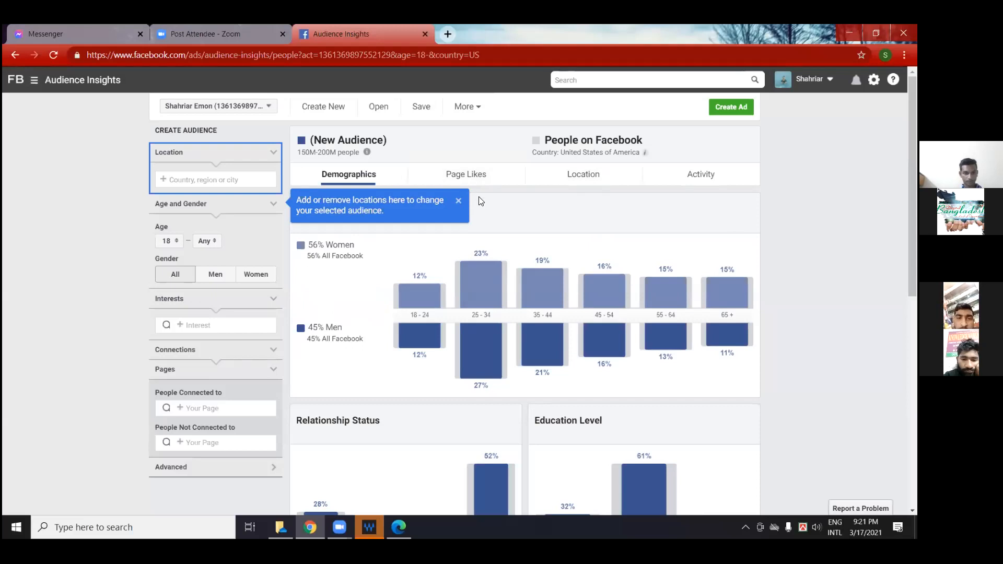
{"action": "left_click", "coordinate": [459, 203]}
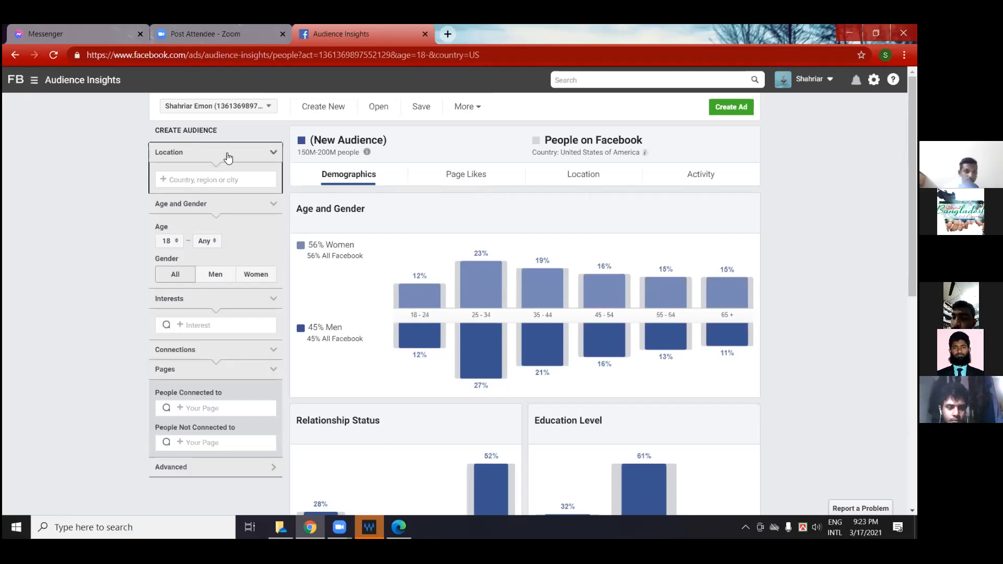
{"action": "left_click", "coordinate": [275, 153]}
{"action": "left_click", "coordinate": [275, 152]}
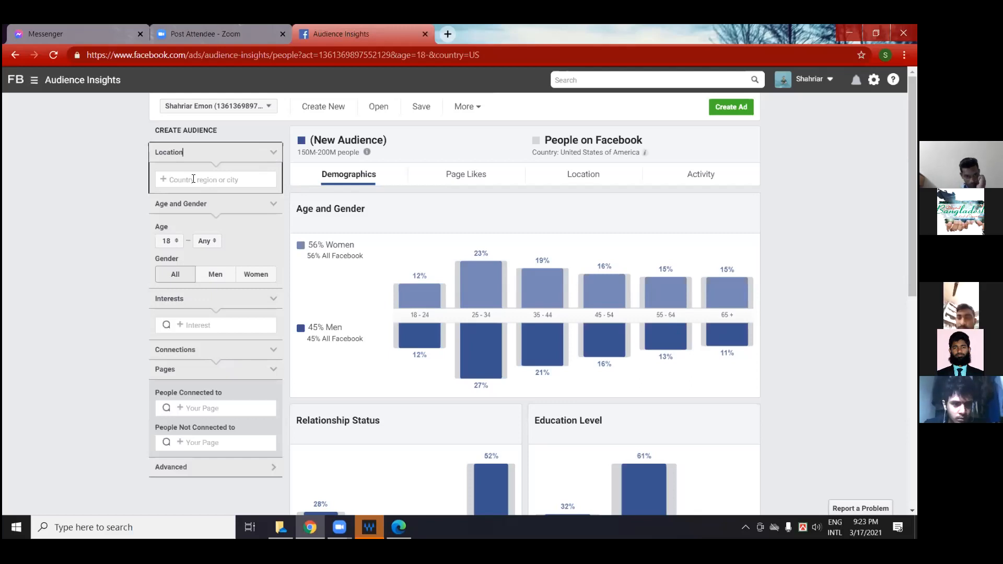
{"action": "left_click", "coordinate": [70, 303]}
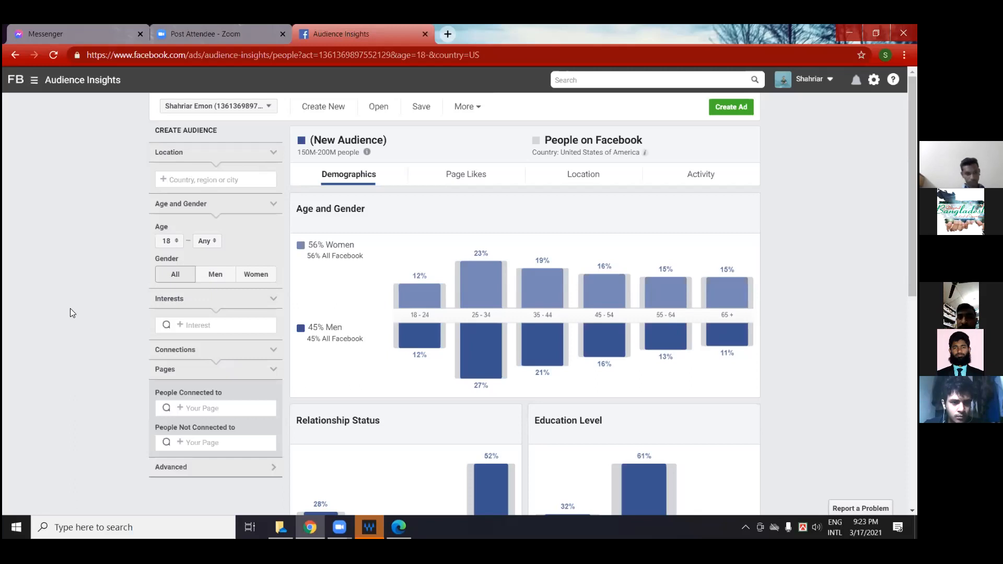
{"action": "scroll", "coordinate": [70, 309], "scroll_direction": "down", "scroll_amount": 2}
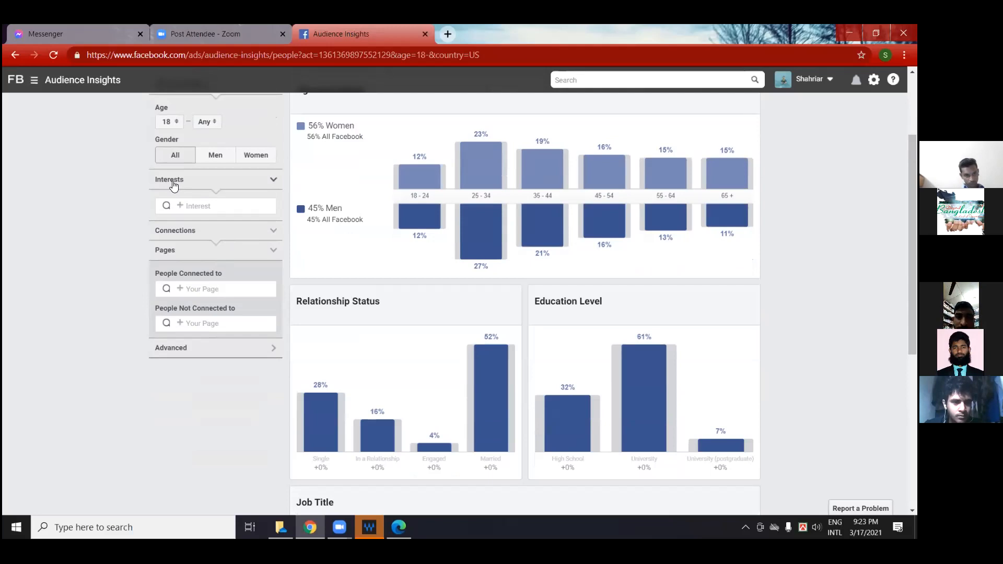
{"action": "scroll", "coordinate": [158, 224], "scroll_direction": "up", "scroll_amount": 2}
{"action": "scroll", "coordinate": [155, 234], "scroll_direction": "up", "scroll_amount": 1}
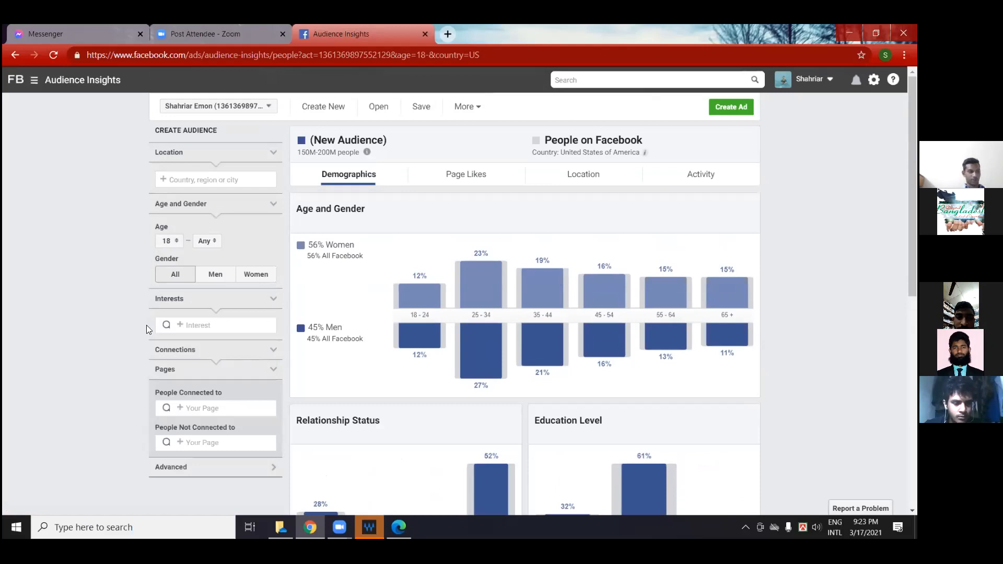
Step: Add T-shirt as an interest for the new audience
{"action": "left_click", "coordinate": [197, 325]}
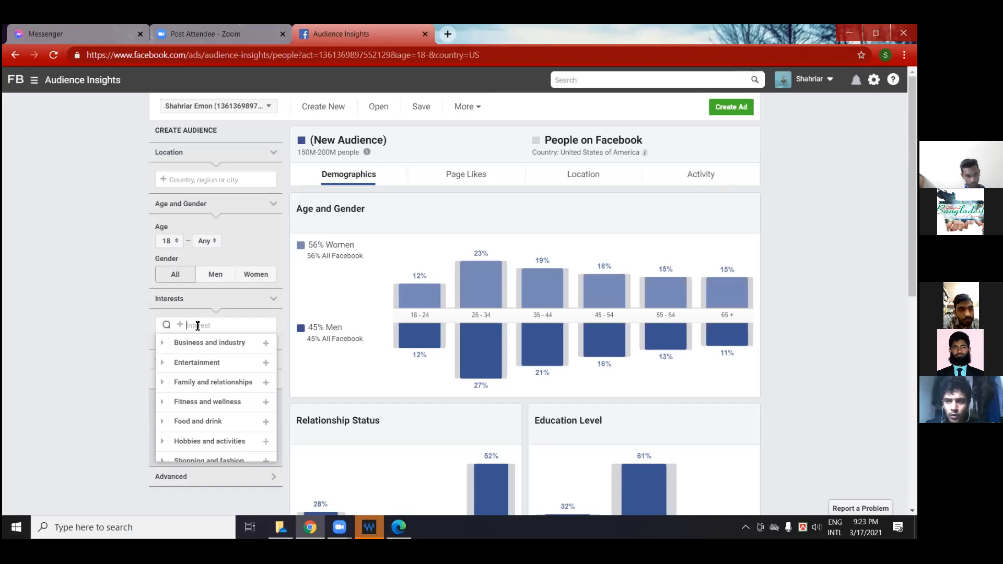
{"action": "type", "text": "t"}
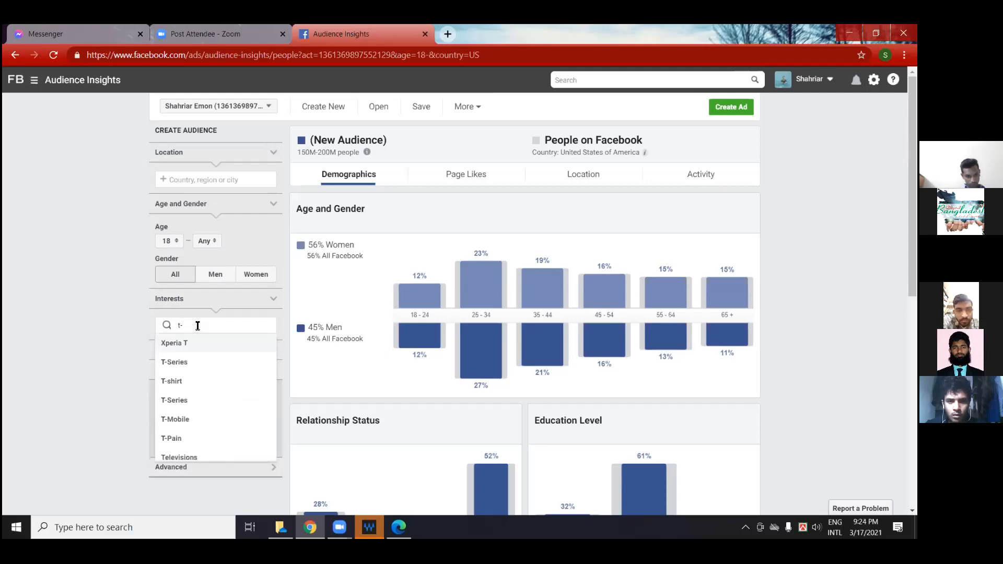
{"action": "left_click", "coordinate": [173, 382]}
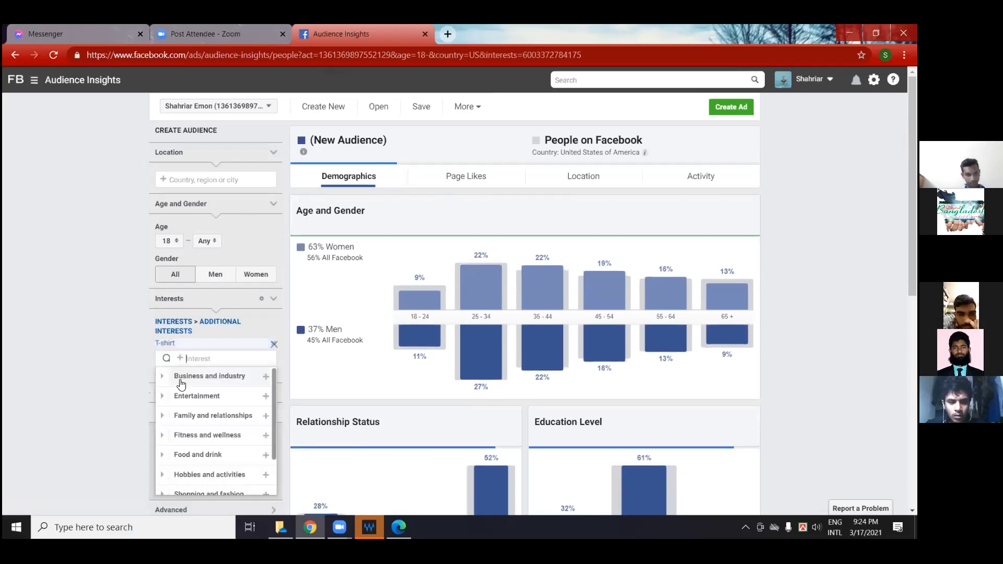
{"action": "left_click", "coordinate": [4, 306]}
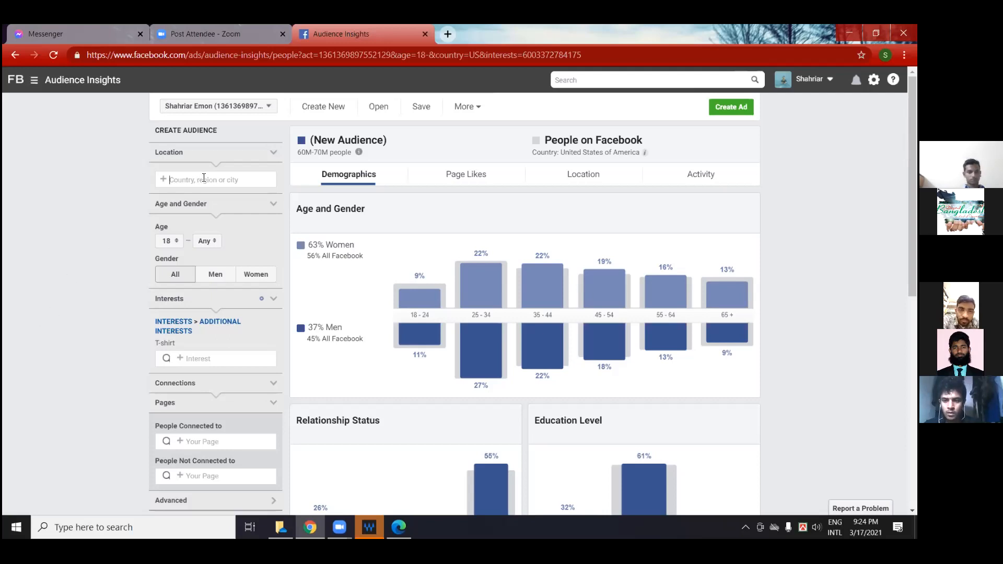
Step: Set the audience location to Bangladesh
{"action": "type", "text": "bangladesh"}
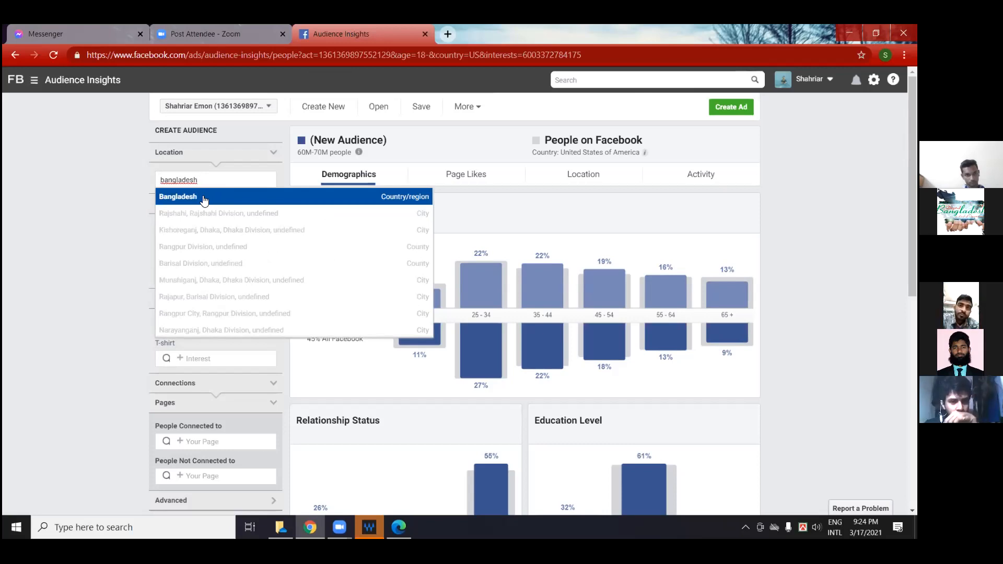
{"action": "left_click", "coordinate": [198, 200]}
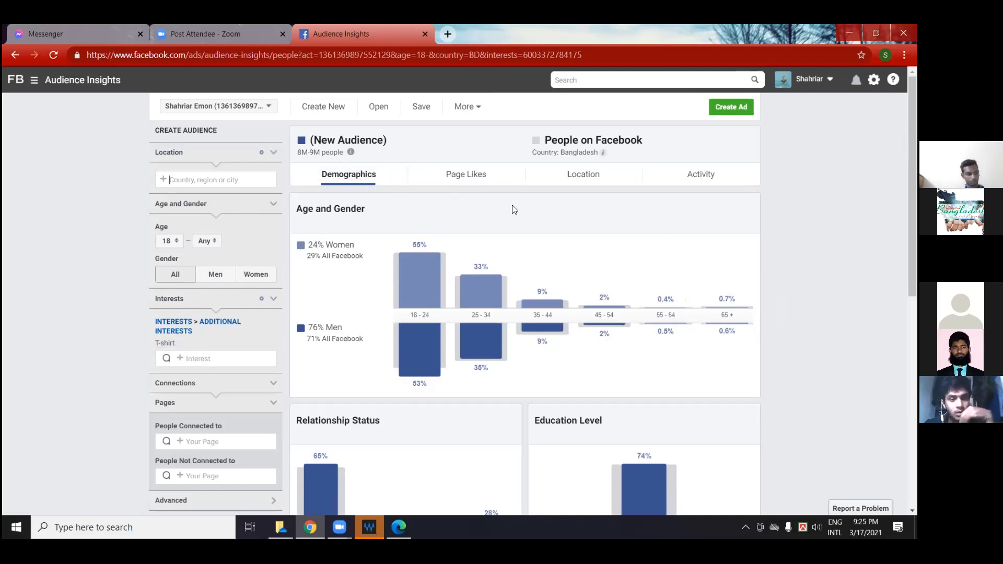
Step: Examine the audience's age and gender breakdown in the demographics charts
{"action": "scroll", "coordinate": [510, 207], "scroll_direction": "down", "scroll_amount": 1}
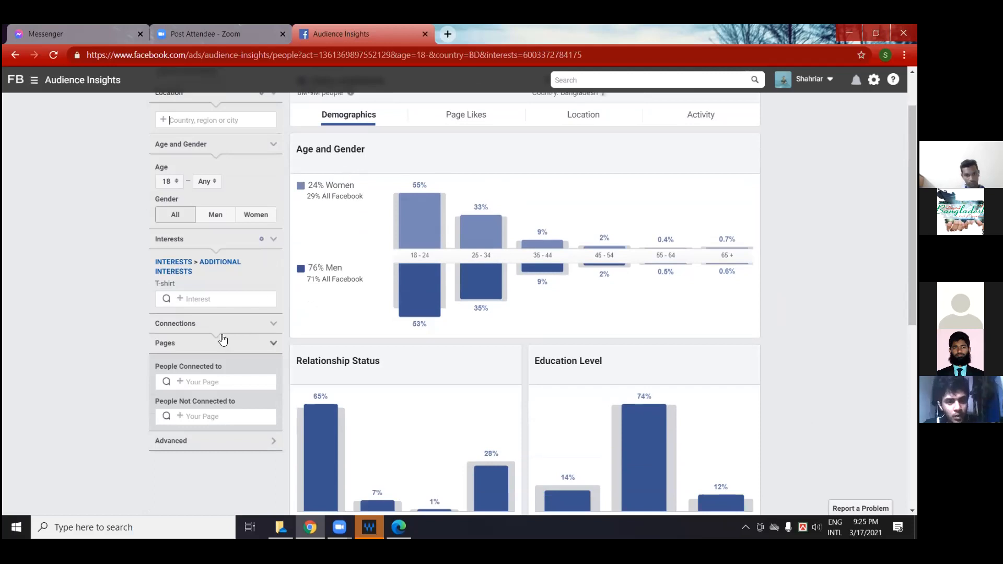
{"action": "mouse_move", "coordinate": [404, 246]}
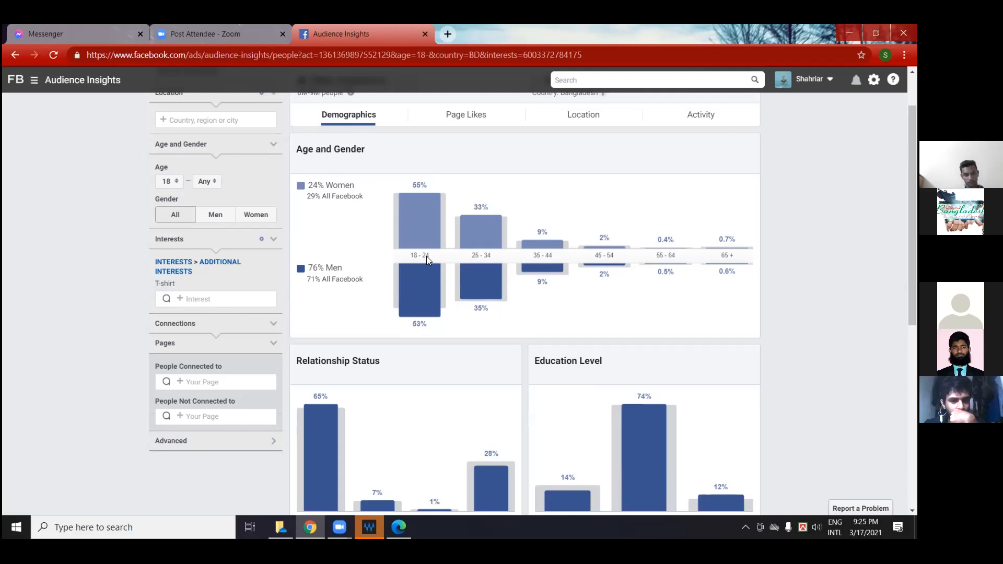
{"action": "mouse_move", "coordinate": [421, 273]}
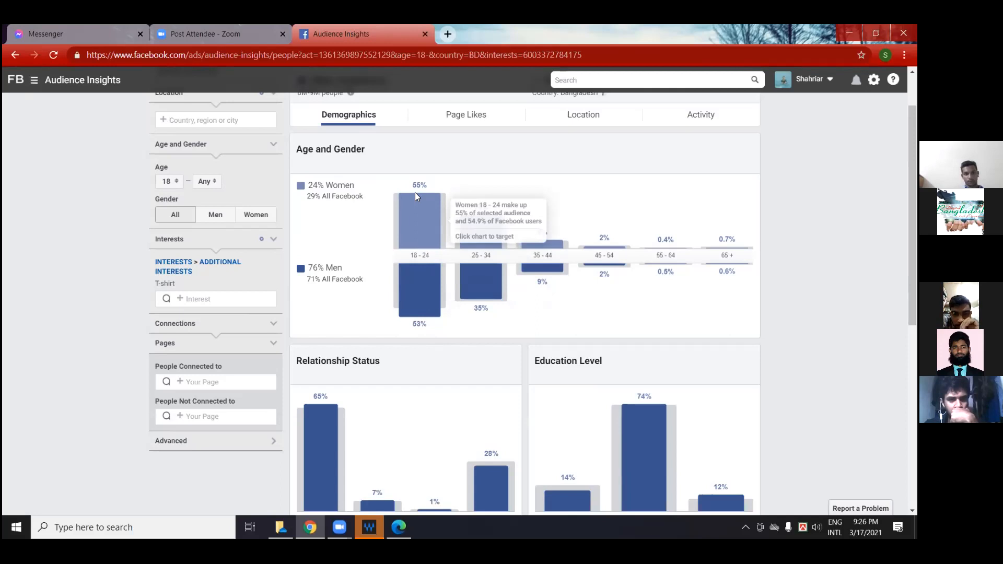
{"action": "mouse_move", "coordinate": [497, 258]}
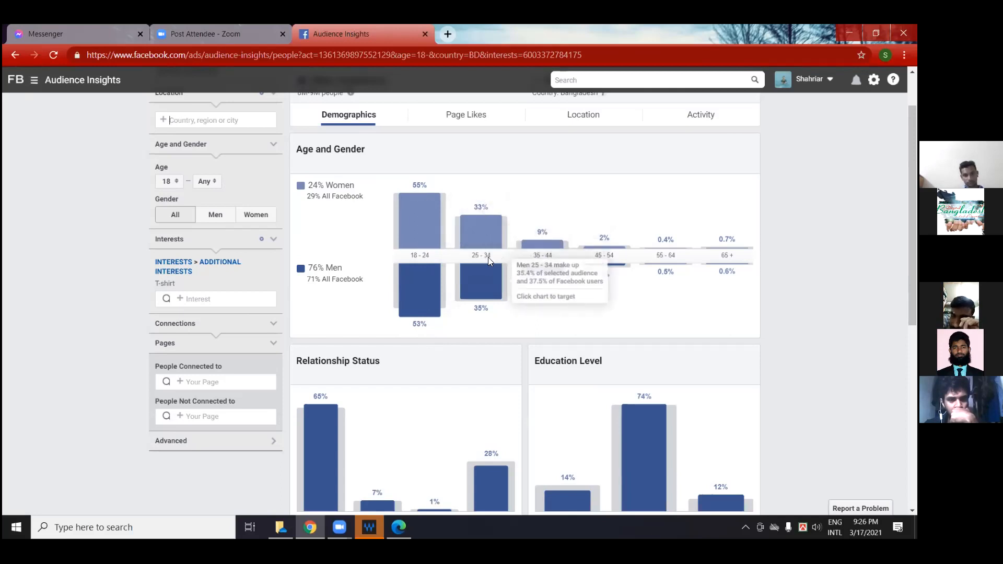
{"action": "mouse_move", "coordinate": [484, 301]}
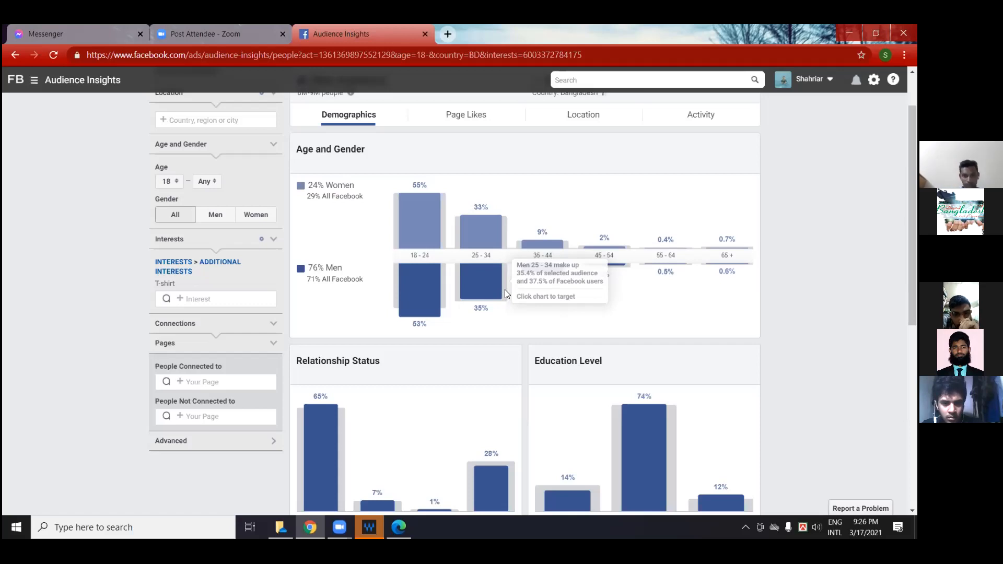
{"action": "mouse_move", "coordinate": [488, 237]}
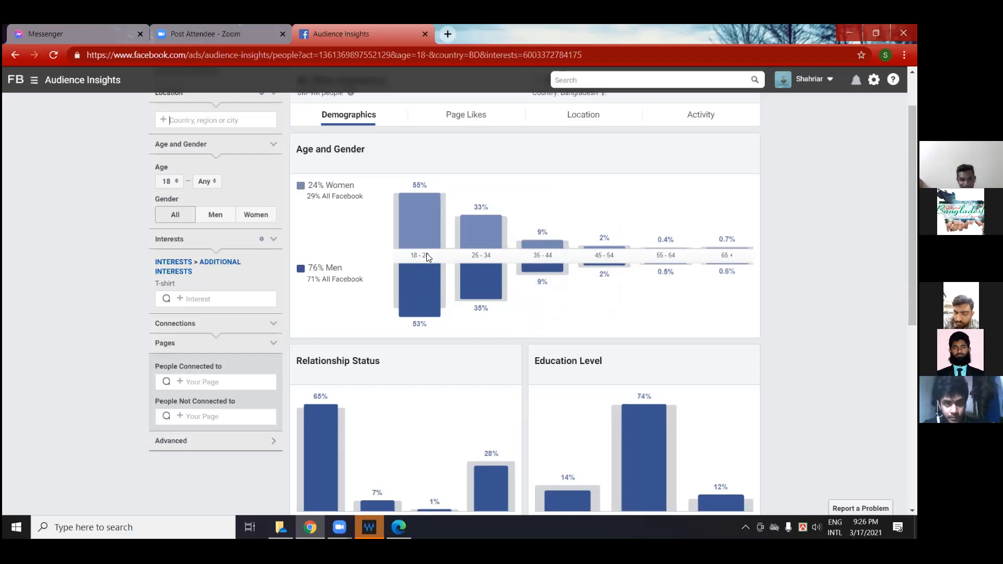
{"action": "mouse_move", "coordinate": [418, 290]}
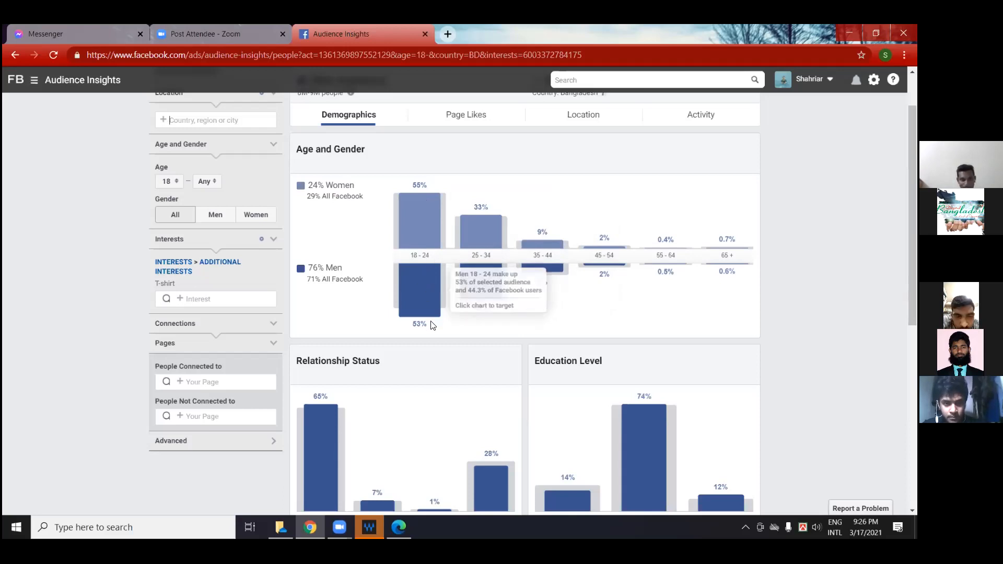
Step: Examine the relationship status and education level charts for the audience
{"action": "scroll", "coordinate": [427, 285], "scroll_direction": "down", "scroll_amount": 2}
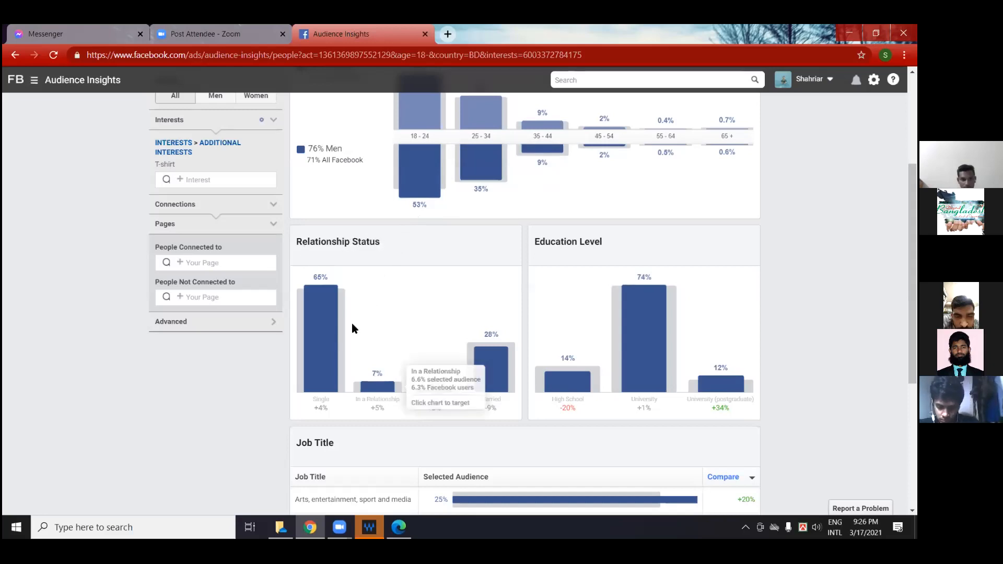
{"action": "mouse_move", "coordinate": [318, 403]}
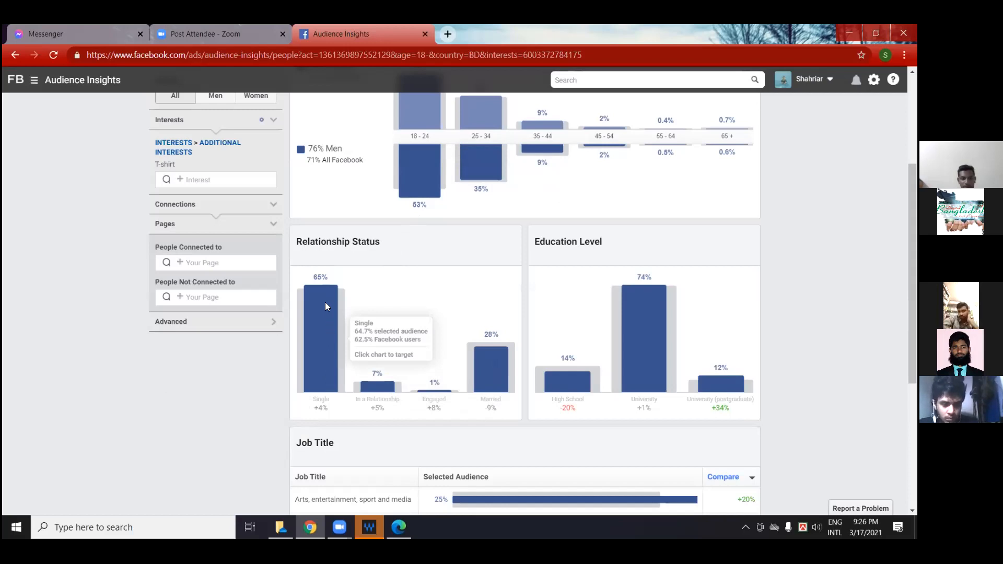
{"action": "mouse_move", "coordinate": [375, 393]}
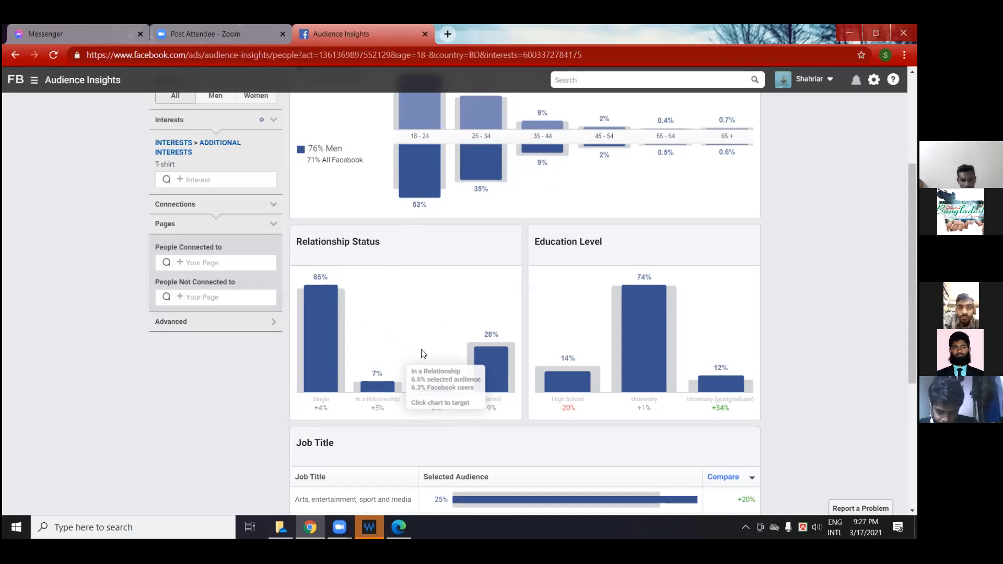
{"action": "mouse_move", "coordinate": [493, 372]}
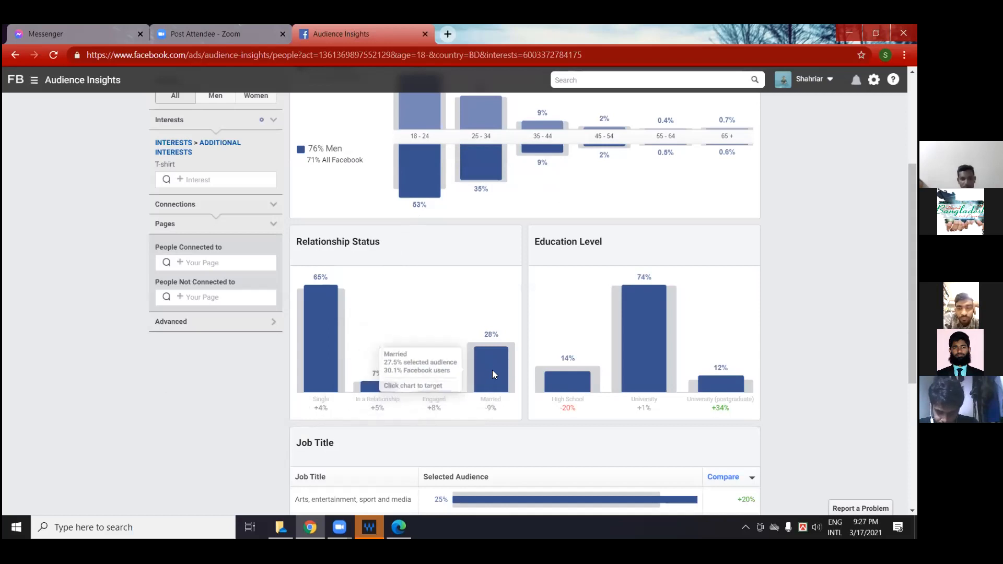
{"action": "mouse_move", "coordinate": [327, 349]}
{"action": "mouse_move", "coordinate": [412, 162]}
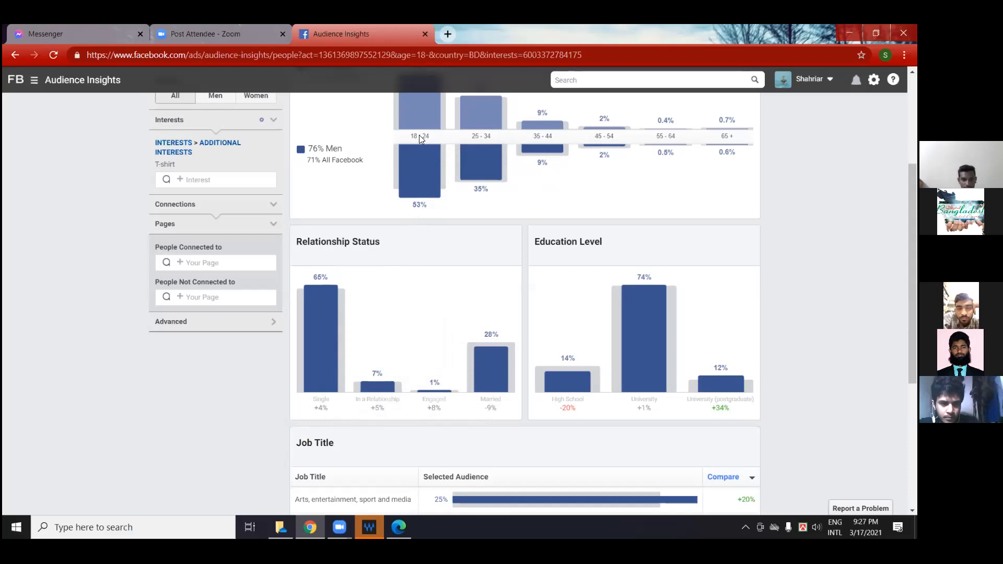
{"action": "mouse_move", "coordinate": [320, 324]}
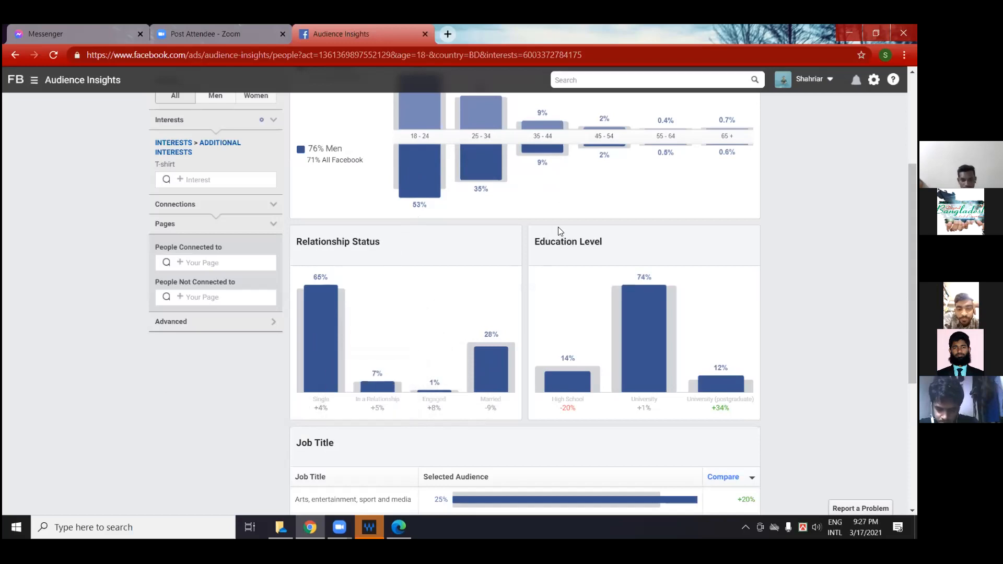
{"action": "mouse_move", "coordinate": [598, 343]}
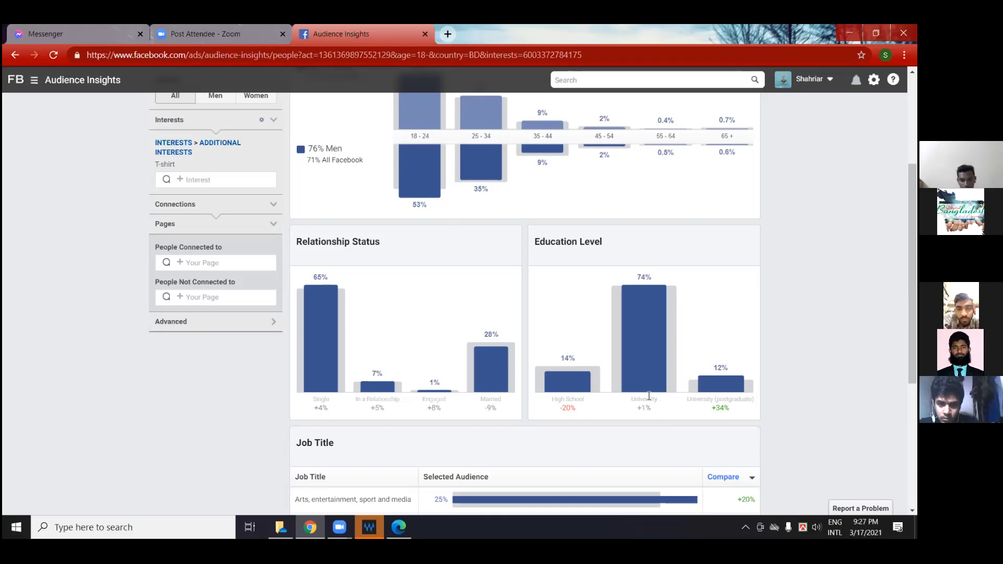
{"action": "mouse_move", "coordinate": [645, 373]}
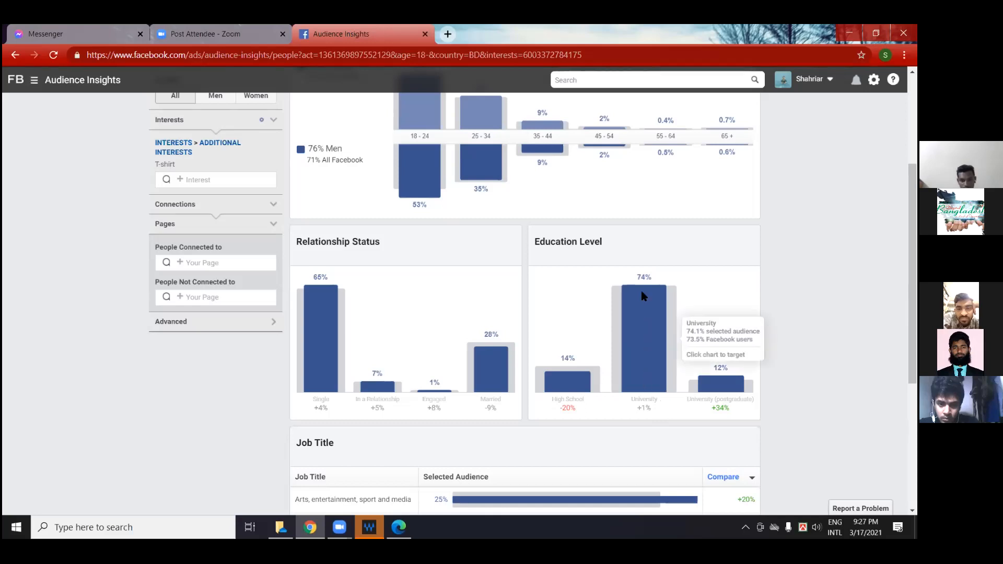
{"action": "mouse_move", "coordinate": [744, 385]}
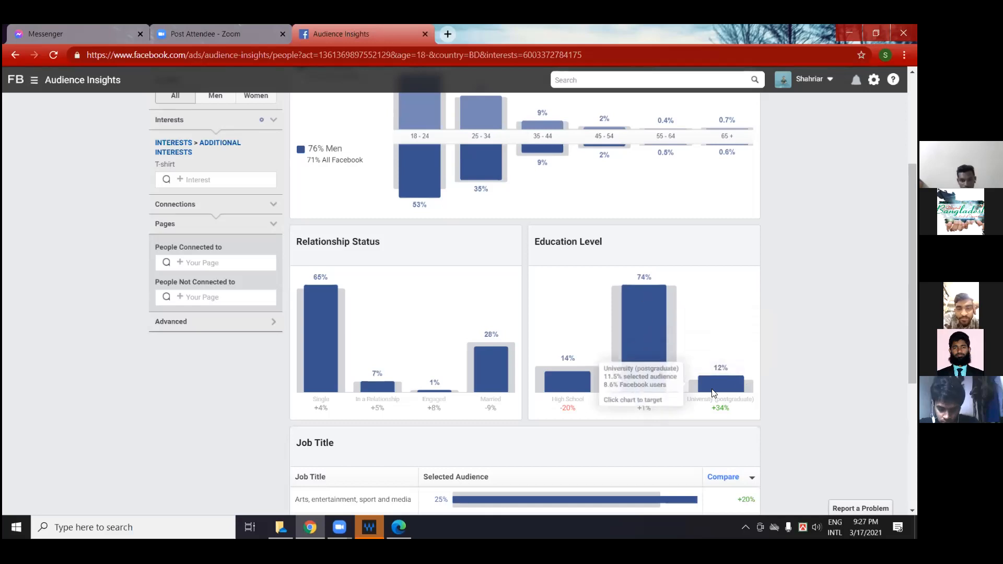
{"action": "mouse_move", "coordinate": [636, 341]}
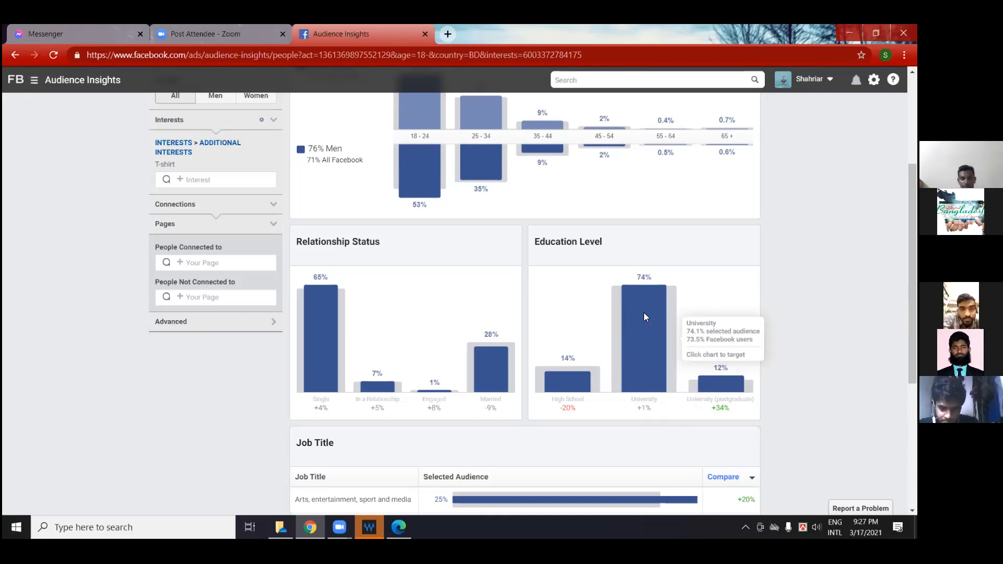
Step: Review the audience's job title breakdown, then return to the top of the report
{"action": "scroll", "coordinate": [645, 313], "scroll_direction": "down", "scroll_amount": 2}
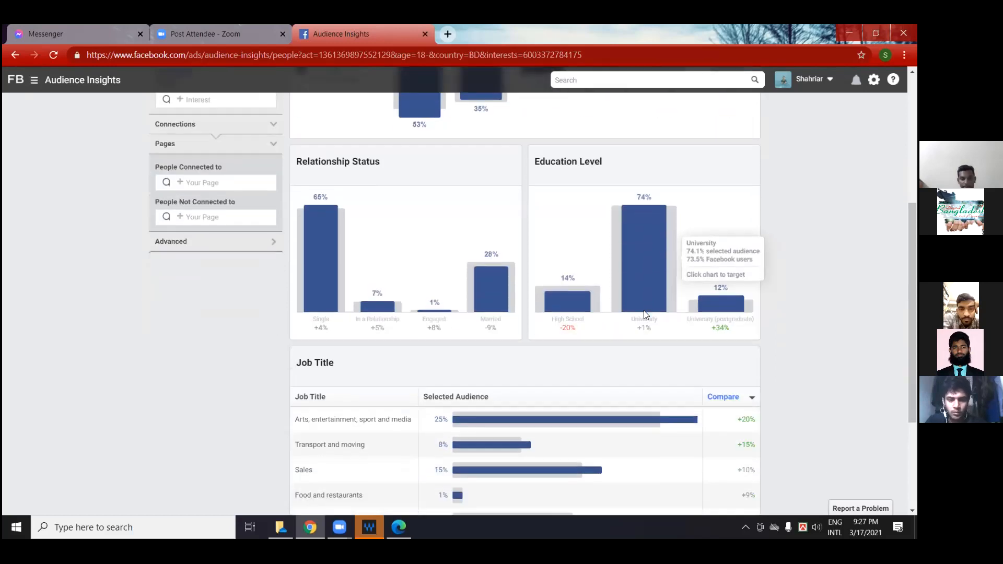
{"action": "scroll", "coordinate": [645, 313], "scroll_direction": "down", "scroll_amount": 1}
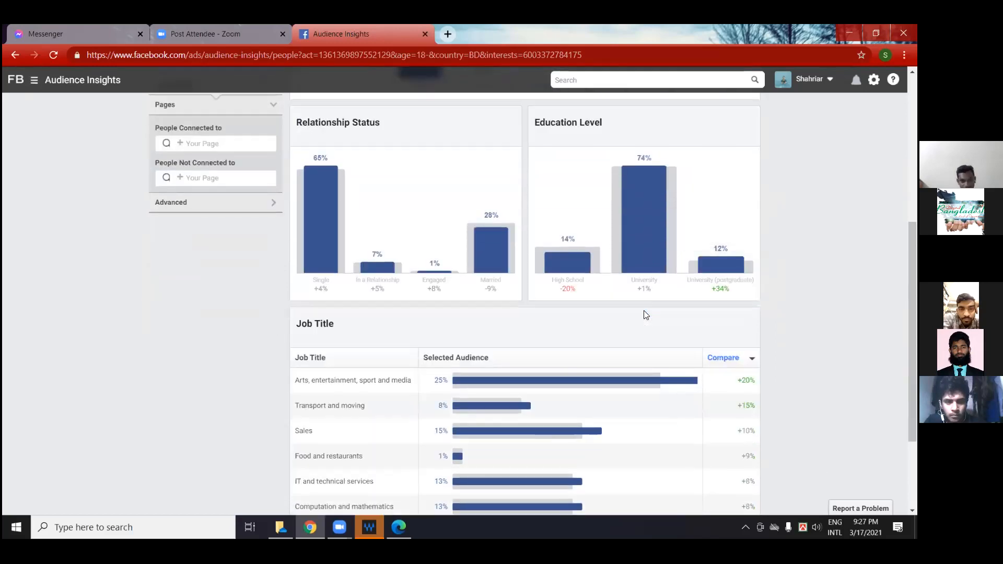
{"action": "scroll", "coordinate": [591, 285], "scroll_direction": "down", "scroll_amount": 3}
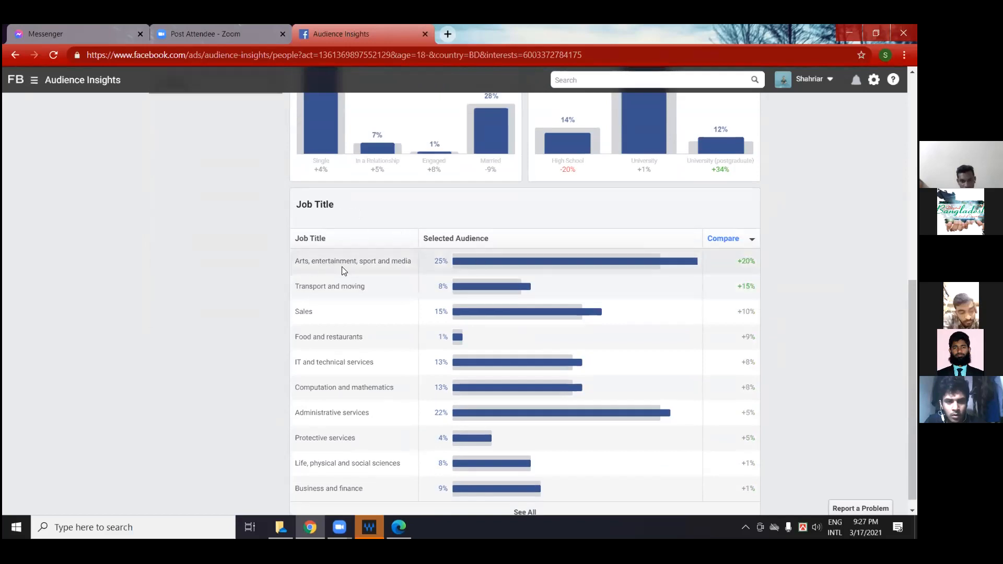
{"action": "mouse_move", "coordinate": [512, 266]}
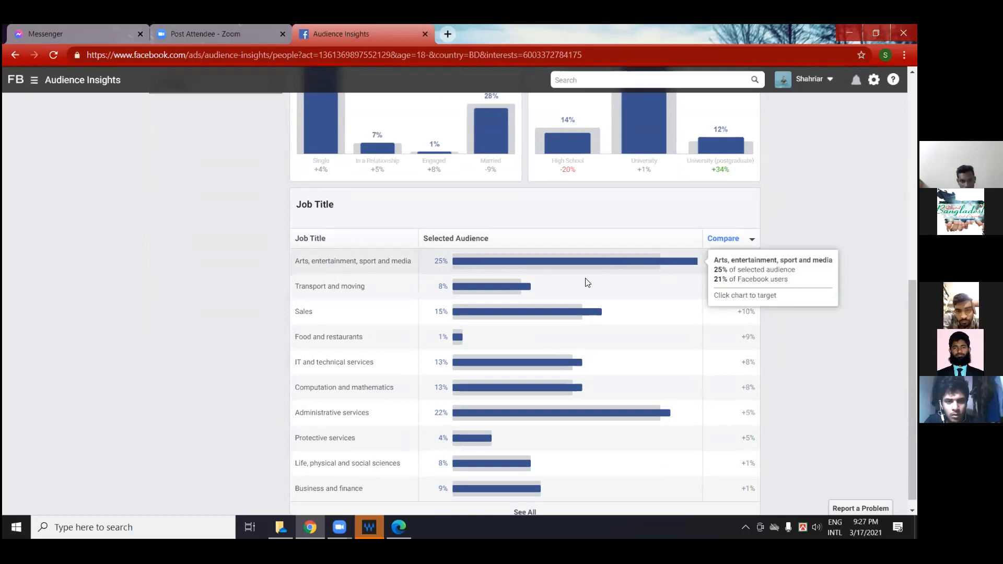
{"action": "mouse_move", "coordinate": [518, 409]}
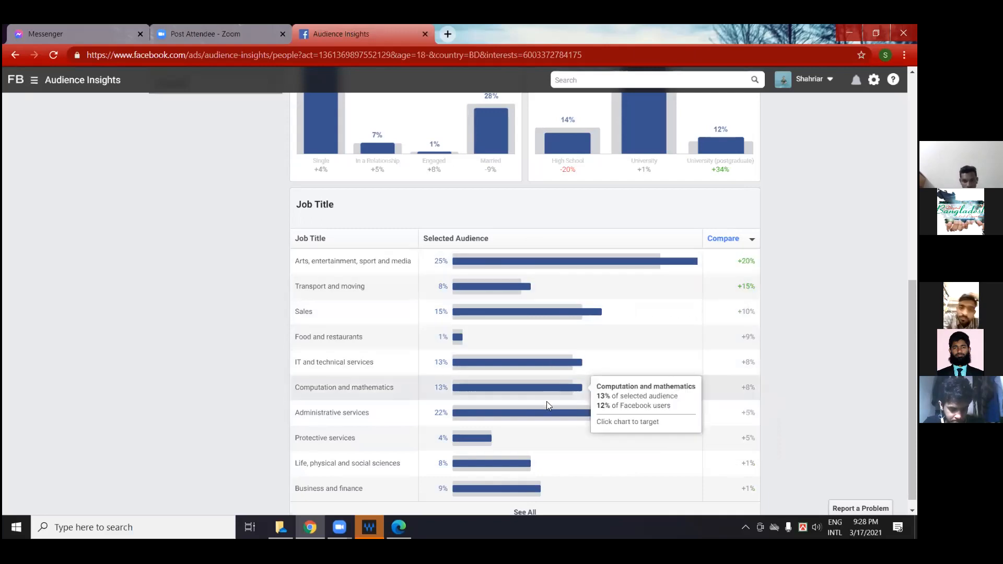
{"action": "scroll", "coordinate": [598, 370], "scroll_direction": "down", "scroll_amount": 1}
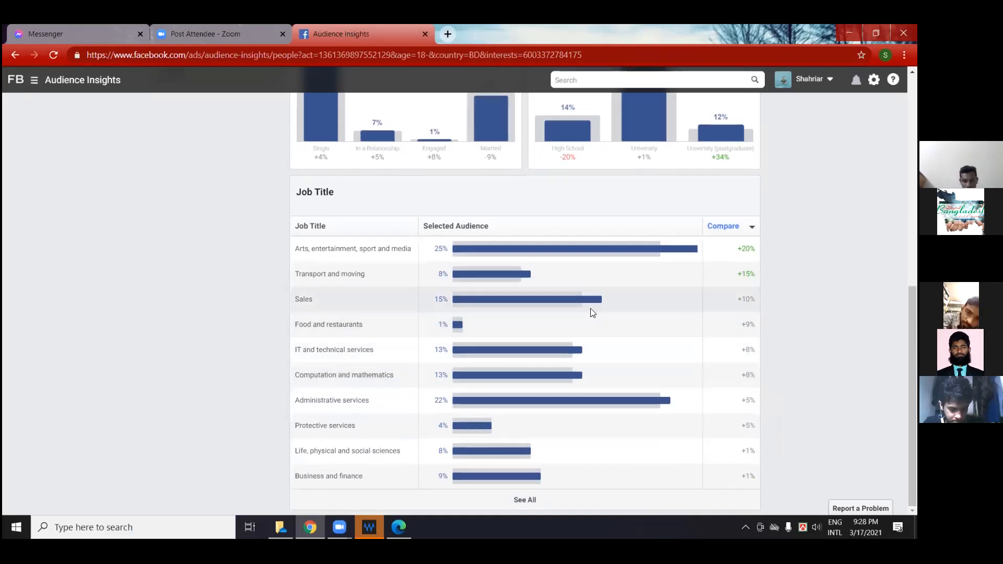
{"action": "scroll", "coordinate": [589, 324], "scroll_direction": "up", "scroll_amount": 7}
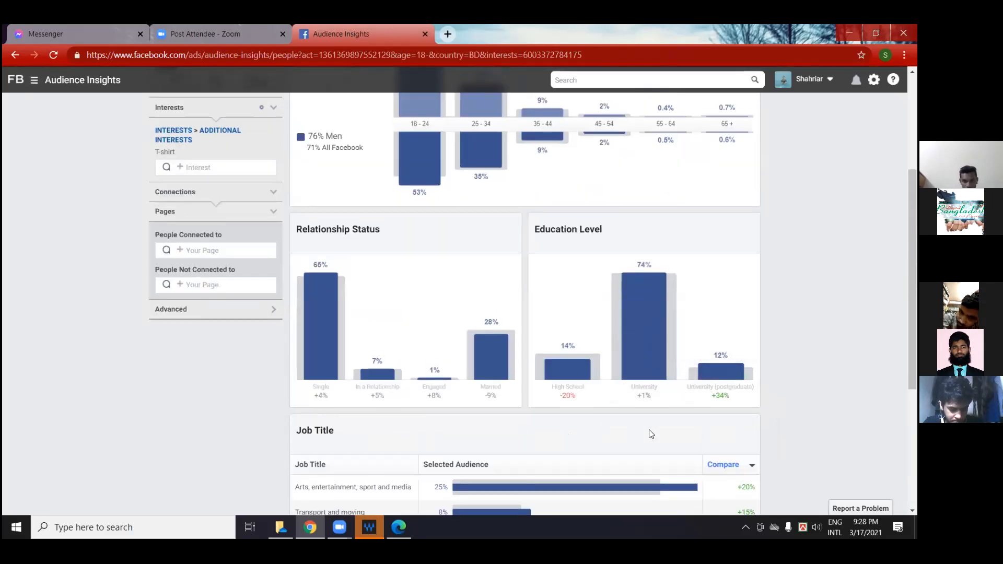
{"action": "scroll", "coordinate": [746, 393], "scroll_direction": "up", "scroll_amount": 1}
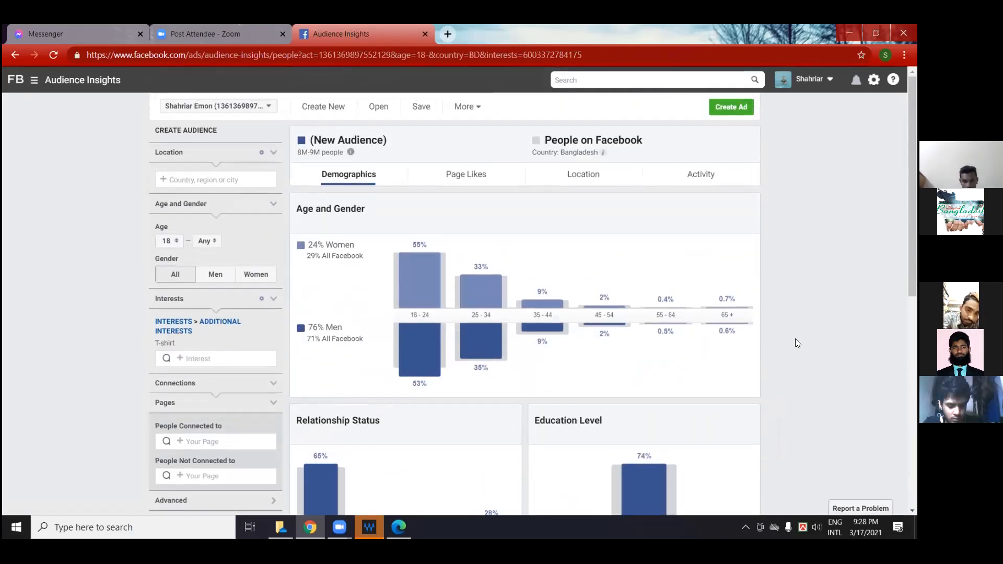
Step: Switch to the Page Likes report and open the top clothing shop page, Ecstasy, in a new tab
{"action": "left_click", "coordinate": [462, 179]}
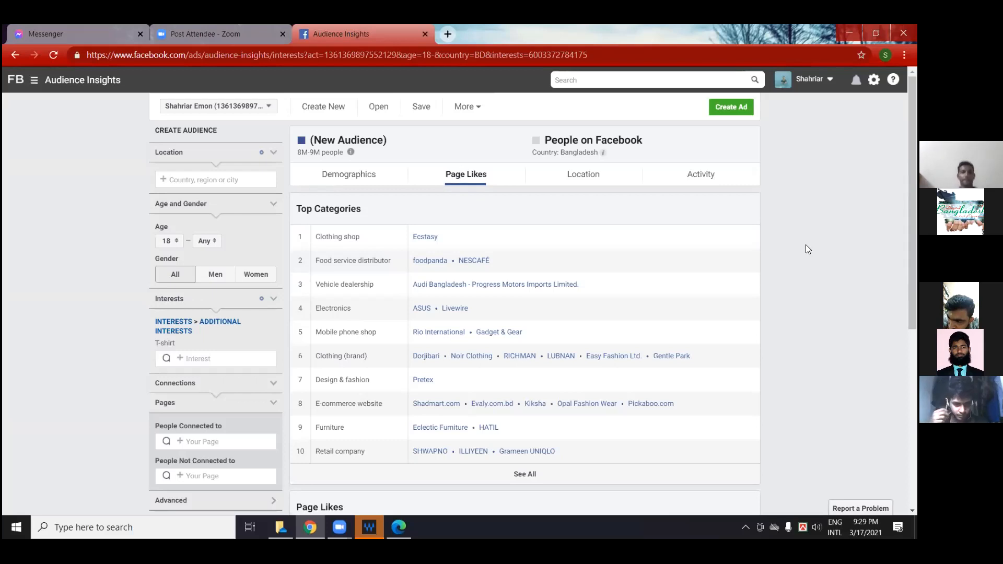
{"action": "middle_click", "coordinate": [427, 240]}
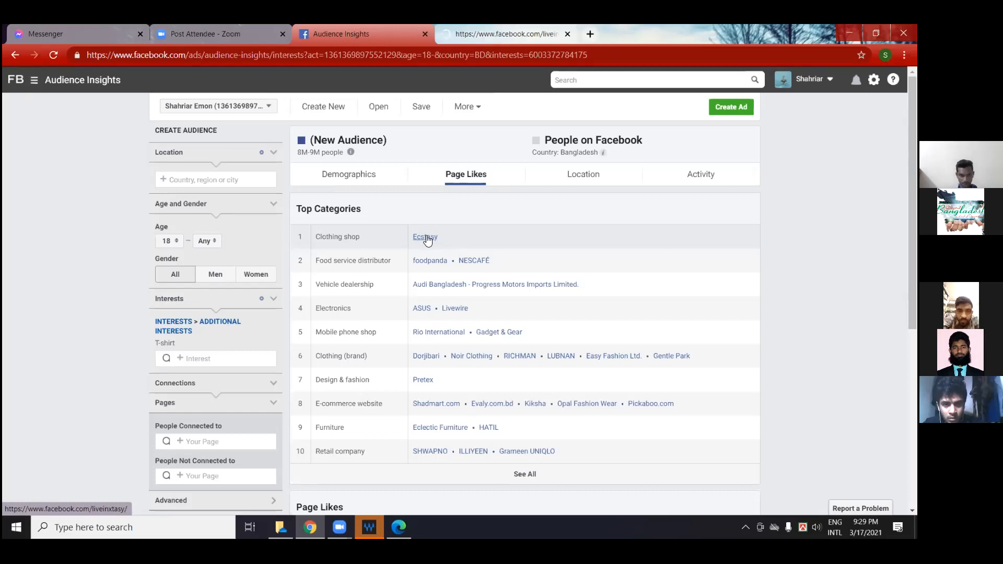
{"action": "left_click", "coordinate": [514, 33]}
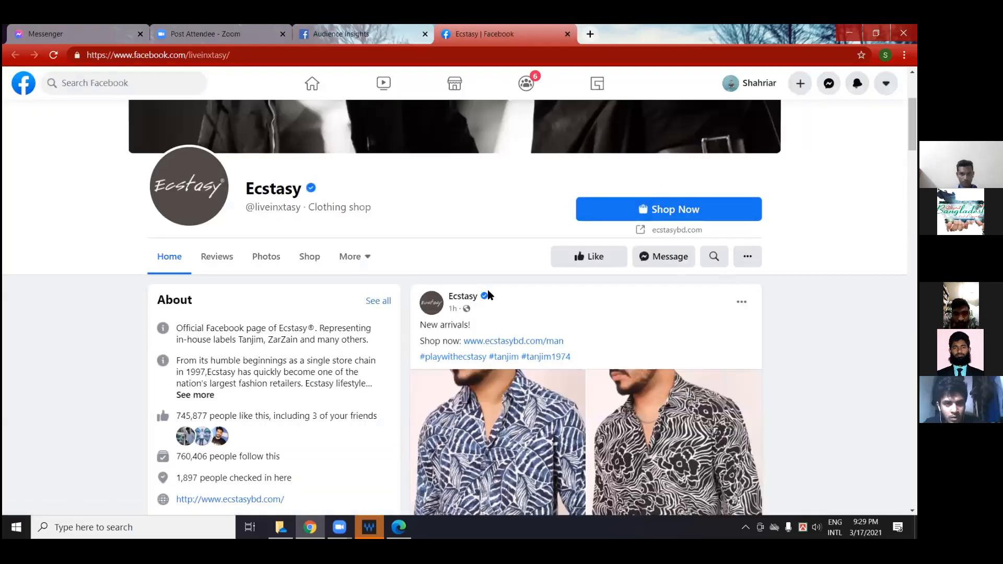
Step: Copy the page name Ecstasy from the page's About section
{"action": "scroll", "coordinate": [535, 245], "scroll_direction": "down", "scroll_amount": 2}
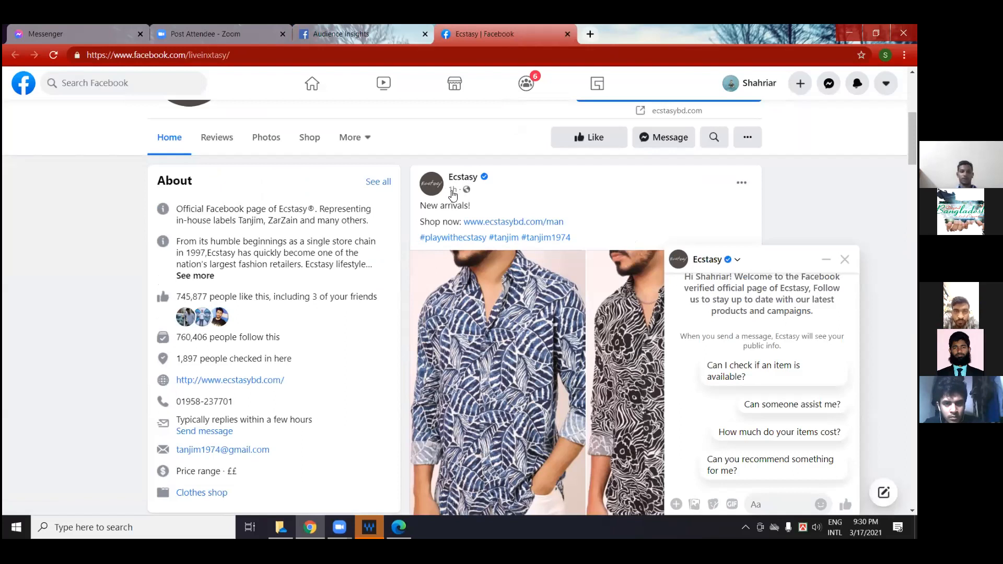
{"action": "mouse_move", "coordinate": [452, 196]}
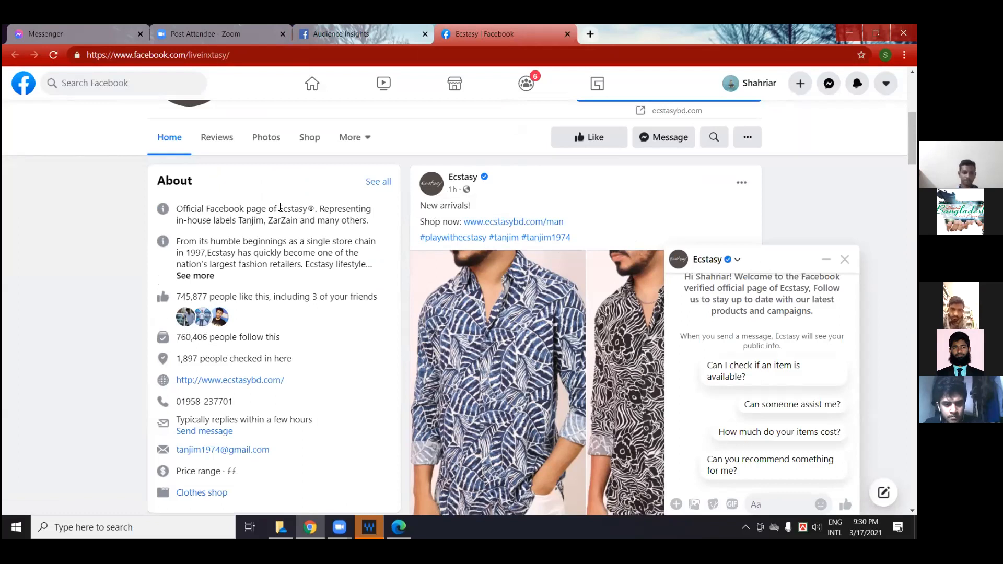
{"action": "left_click_drag", "start_coordinate": [279, 208], "coordinate": [305, 208]}
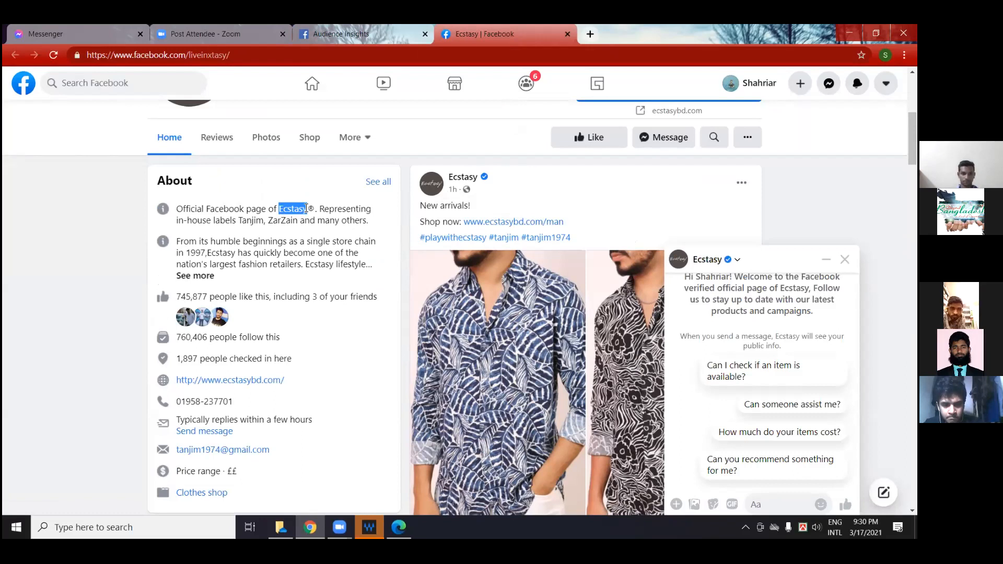
{"action": "left_click_drag", "start_coordinate": [306, 209], "coordinate": [309, 208]}
{"action": "key", "text": "ctrl+c"}
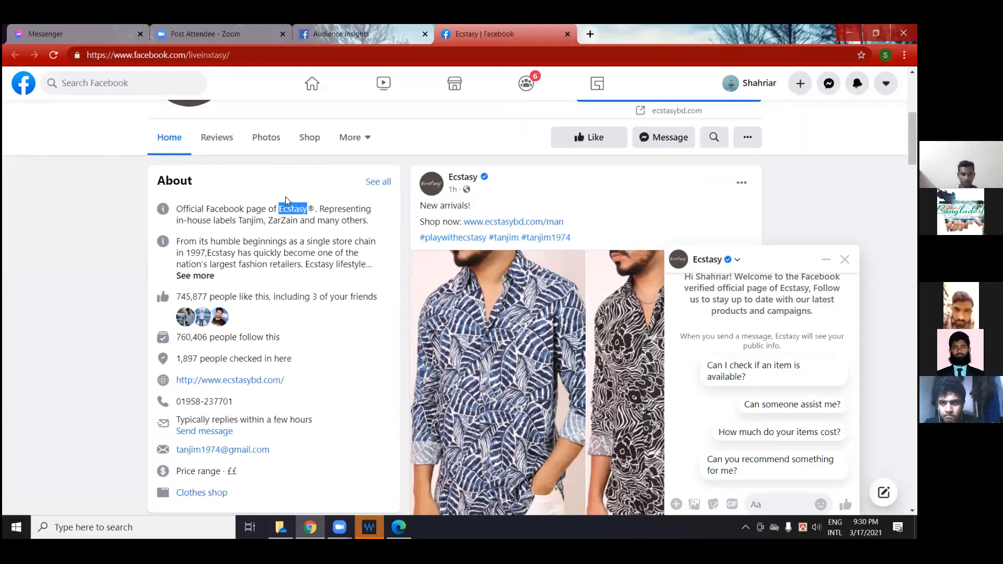
Step: Return to Audience Insights and add Ecstasy as an additional interest for the audience
{"action": "left_click", "coordinate": [567, 34]}
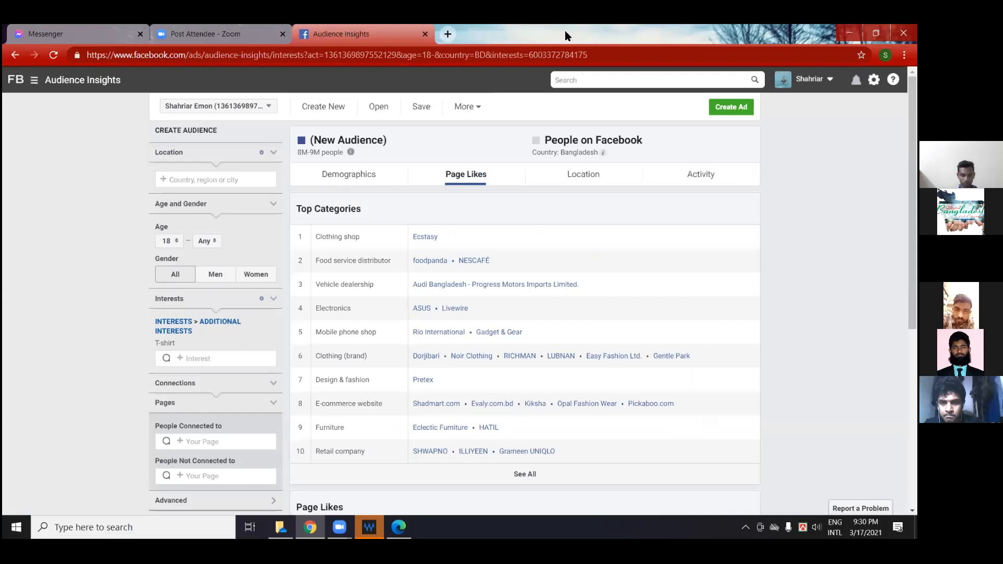
{"action": "left_click", "coordinate": [209, 358]}
{"action": "key", "text": "ctrl+v"}
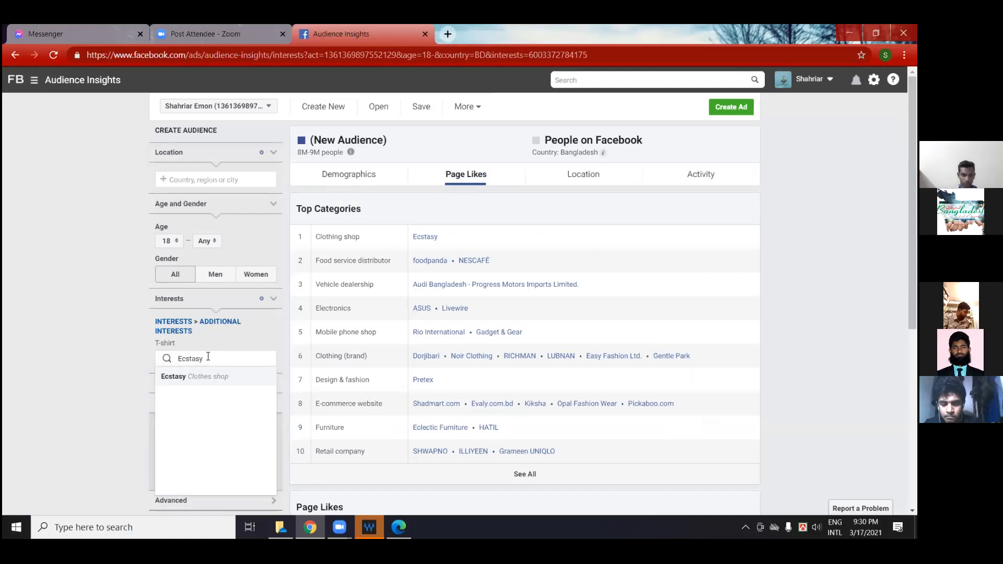
{"action": "left_click", "coordinate": [188, 375]}
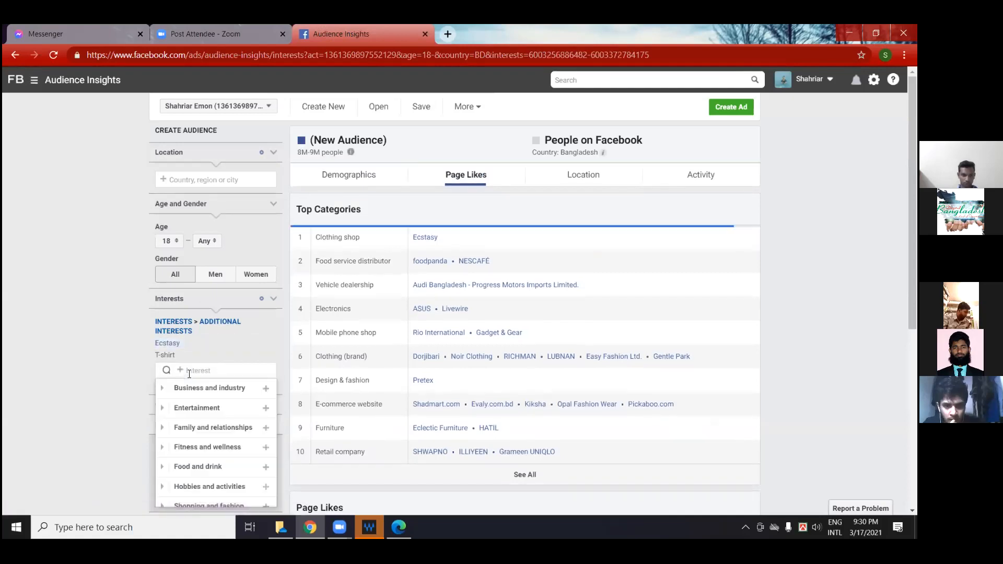
Step: Open the Location report for the audience and expand the full list of top towns and cities
{"action": "left_click", "coordinate": [4, 338]}
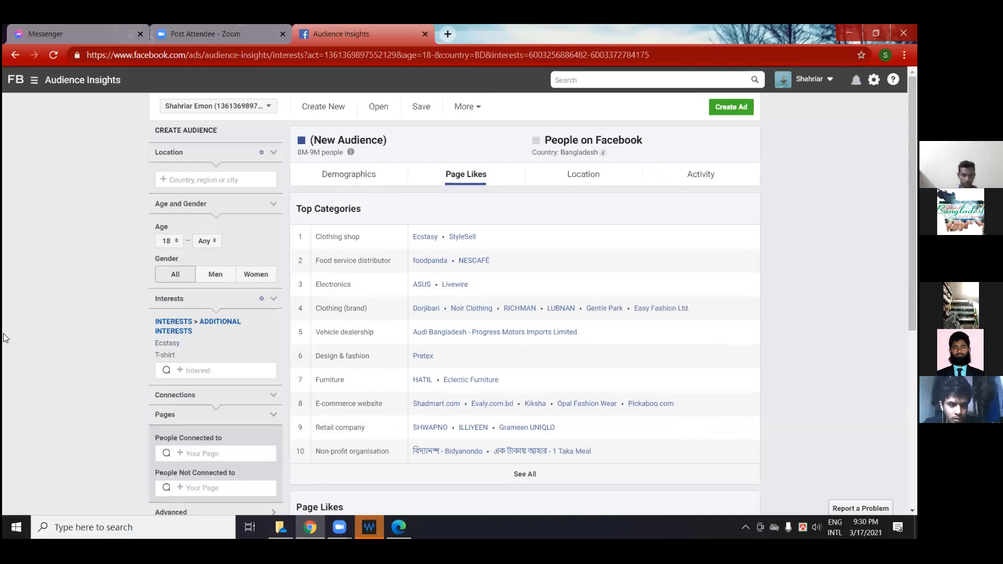
{"action": "left_click", "coordinate": [585, 176]}
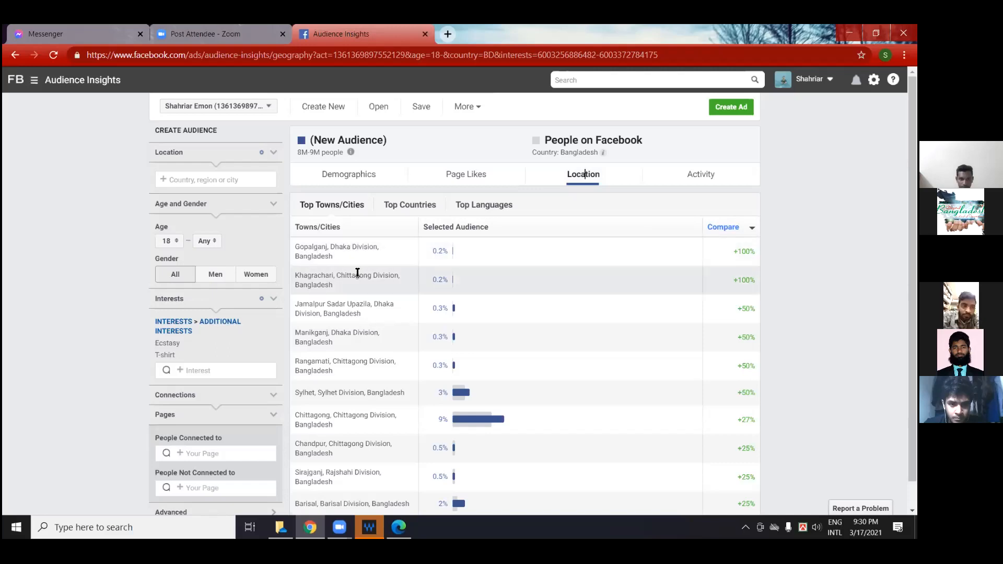
{"action": "scroll", "coordinate": [362, 257], "scroll_direction": "down", "scroll_amount": 1}
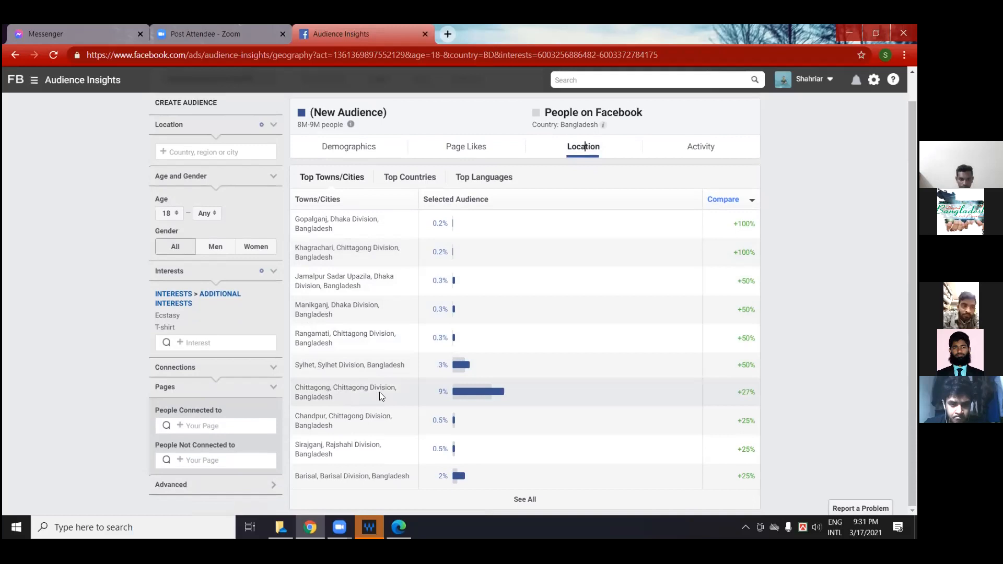
{"action": "mouse_move", "coordinate": [487, 389]}
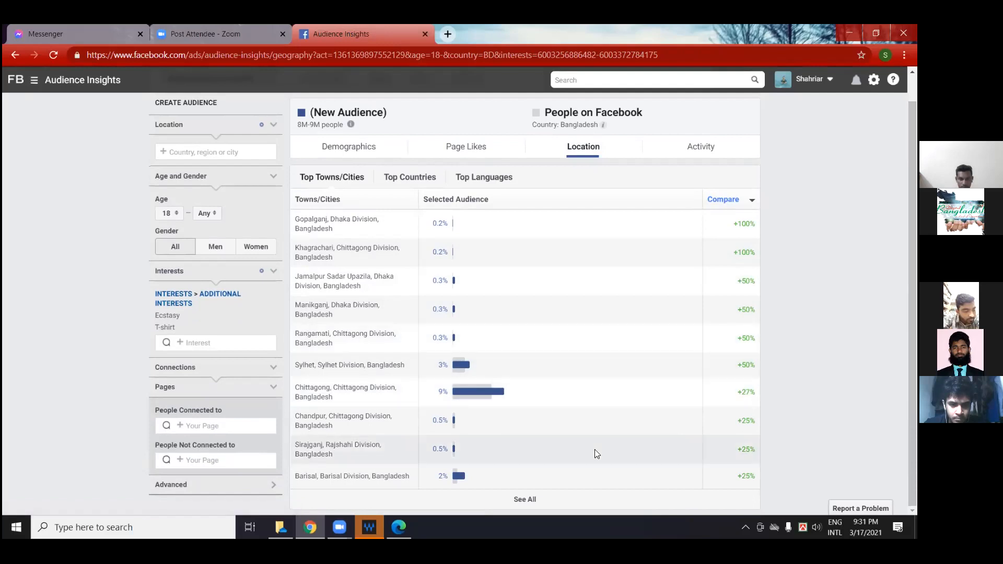
{"action": "left_click", "coordinate": [525, 501]}
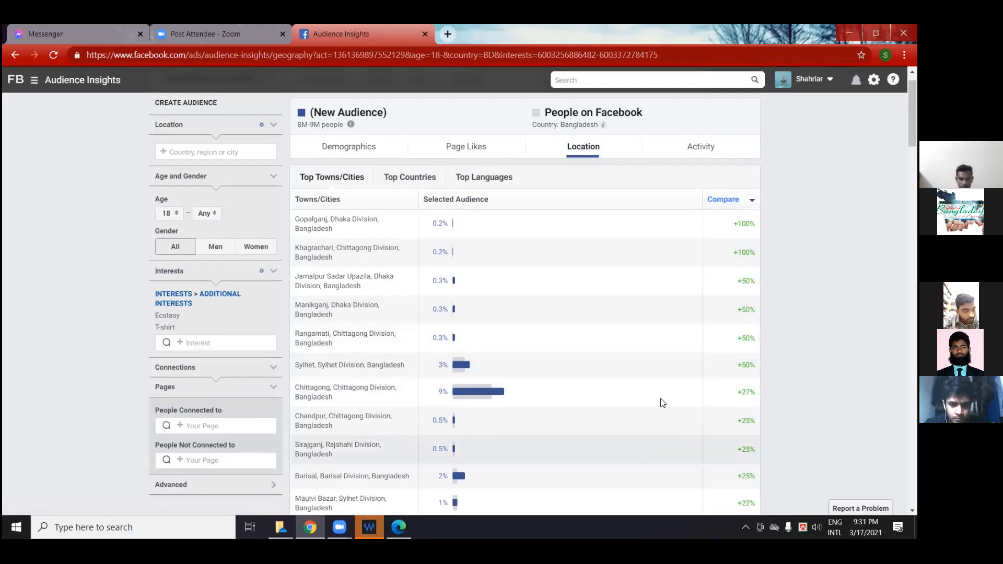
Step: Scroll through the full towns and cities list to examine where the audience is located
{"action": "scroll", "coordinate": [647, 364], "scroll_direction": "down", "scroll_amount": 3}
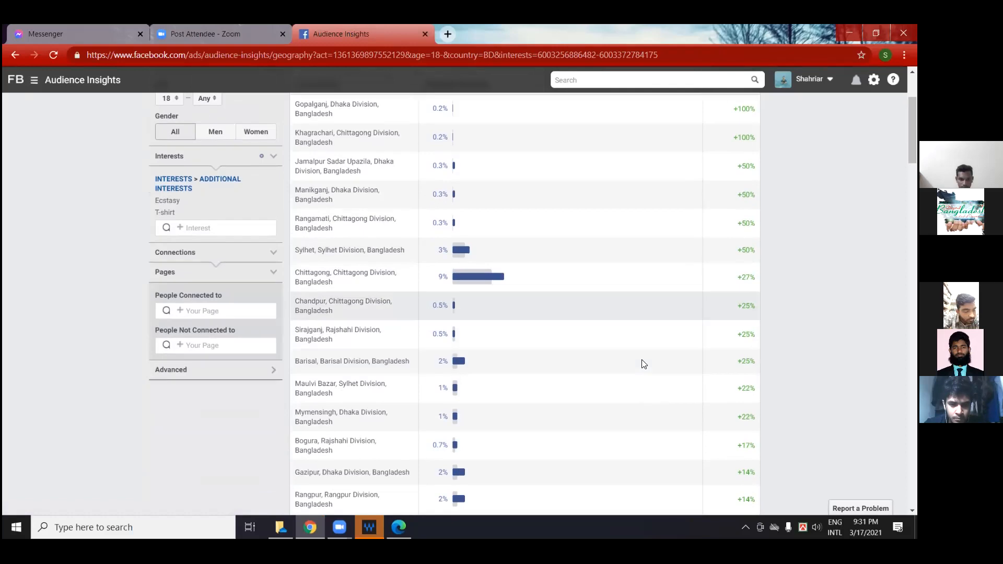
{"action": "scroll", "coordinate": [644, 365], "scroll_direction": "down", "scroll_amount": 3}
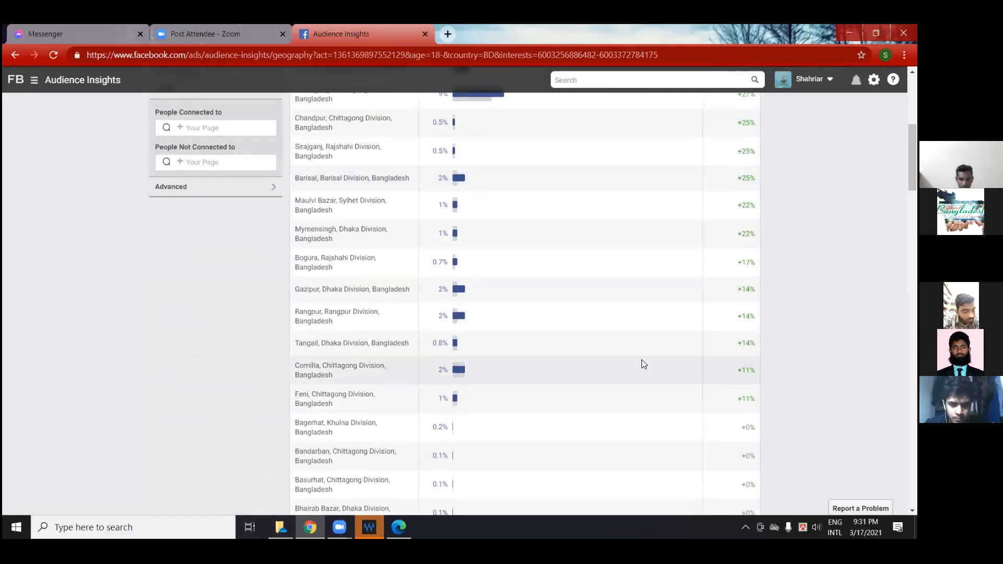
{"action": "scroll", "coordinate": [495, 356], "scroll_direction": "down", "scroll_amount": 2}
{"action": "scroll", "coordinate": [498, 350], "scroll_direction": "down", "scroll_amount": 2}
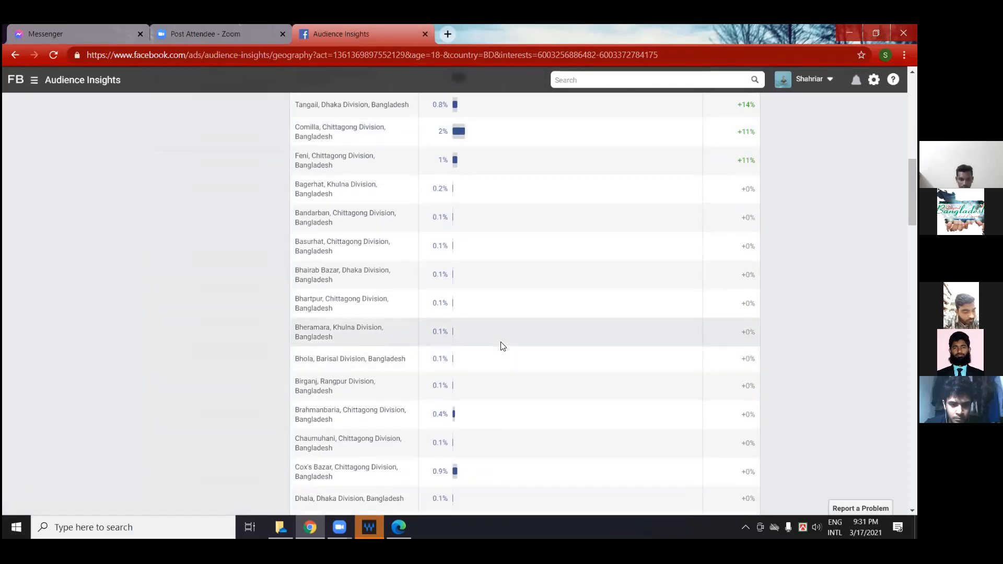
{"action": "scroll", "coordinate": [499, 347], "scroll_direction": "down", "scroll_amount": 8}
{"action": "scroll", "coordinate": [503, 341], "scroll_direction": "down", "scroll_amount": 6}
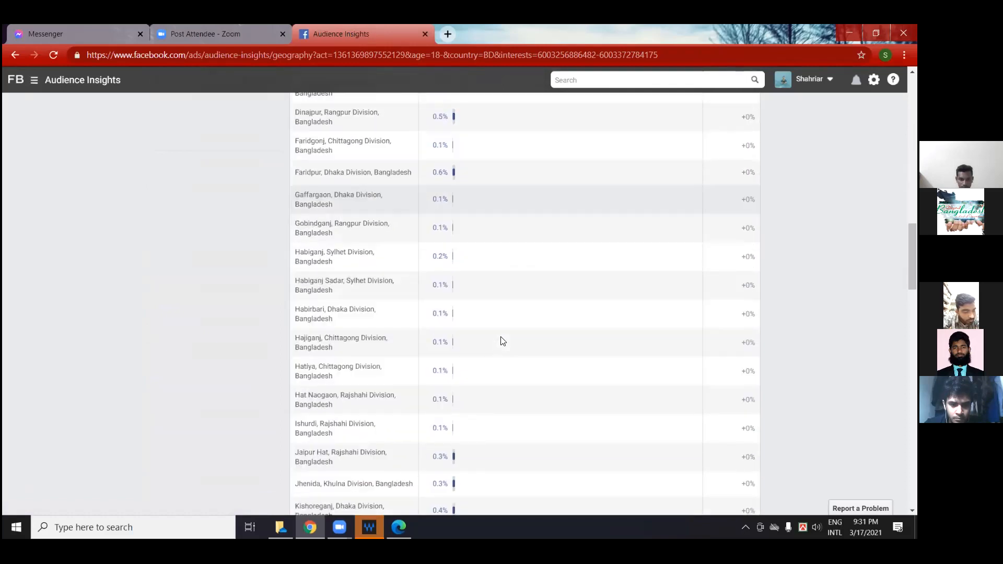
{"action": "scroll", "coordinate": [502, 338], "scroll_direction": "down", "scroll_amount": 5}
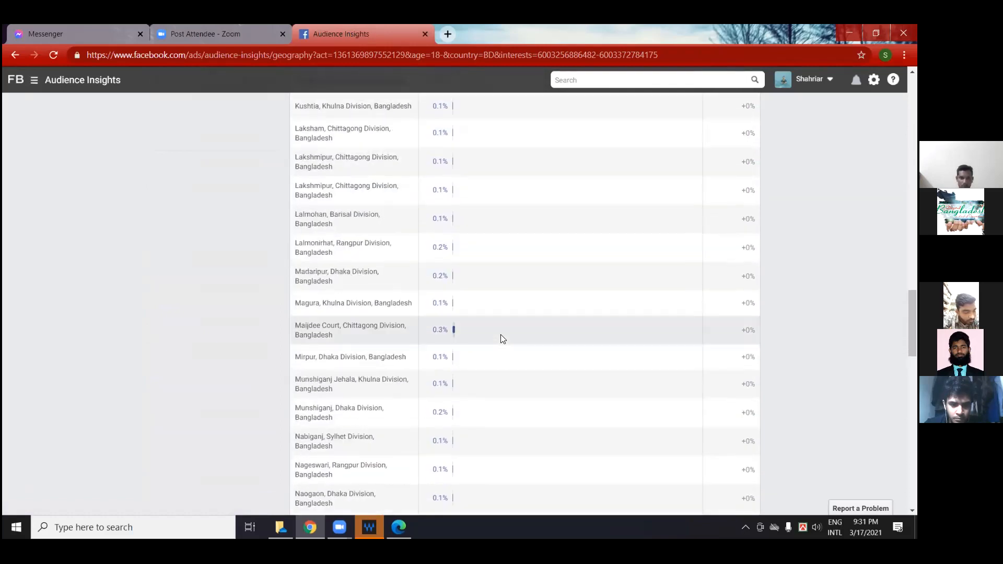
{"action": "scroll", "coordinate": [502, 334], "scroll_direction": "down", "scroll_amount": 4}
{"action": "scroll", "coordinate": [502, 336], "scroll_direction": "down", "scroll_amount": 7}
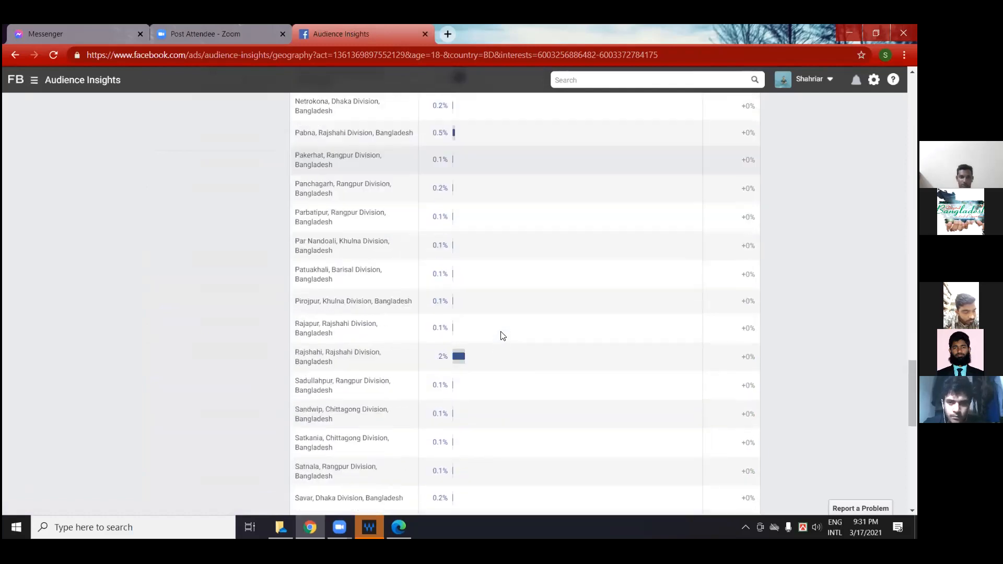
{"action": "scroll", "coordinate": [502, 334], "scroll_direction": "down", "scroll_amount": 5}
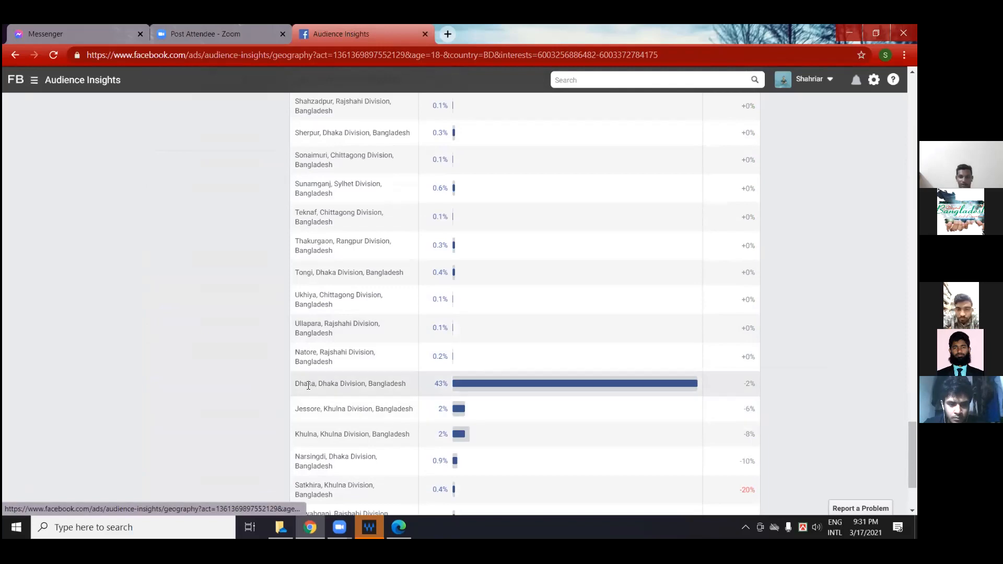
{"action": "mouse_move", "coordinate": [645, 391]}
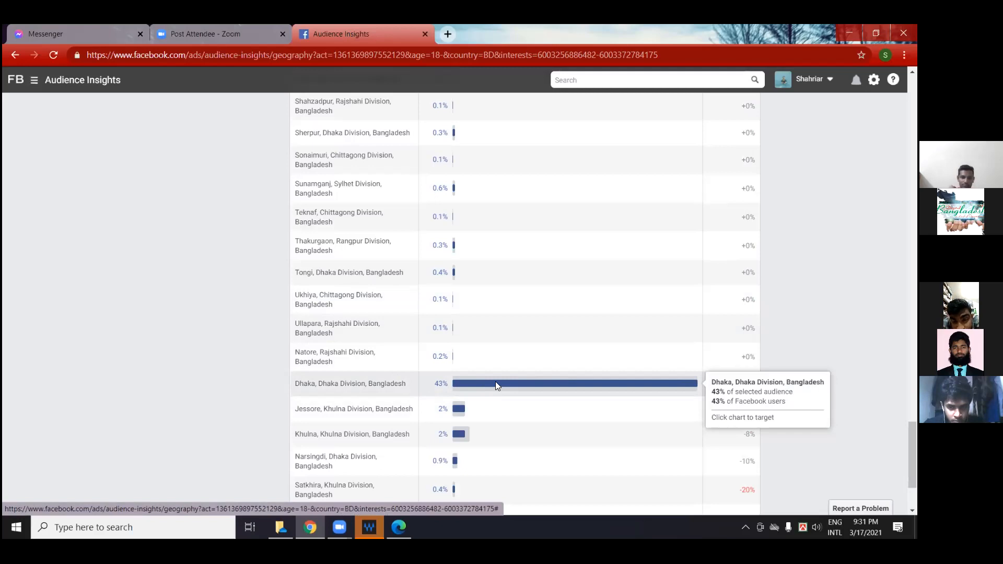
{"action": "scroll", "coordinate": [500, 380], "scroll_direction": "up", "scroll_amount": 15}
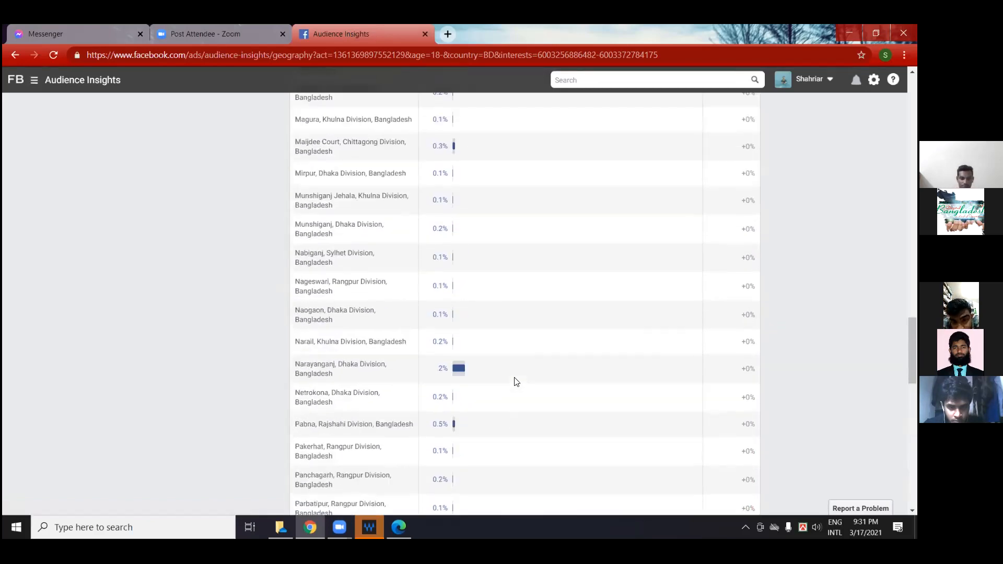
{"action": "scroll", "coordinate": [516, 381], "scroll_direction": "down", "scroll_amount": 12}
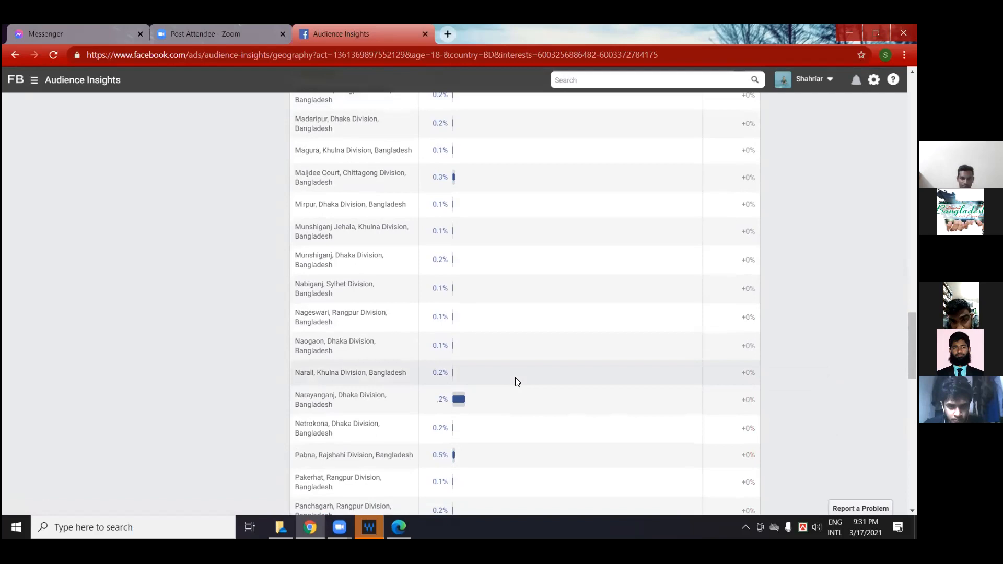
{"action": "scroll", "coordinate": [517, 382], "scroll_direction": "up", "scroll_amount": 13}
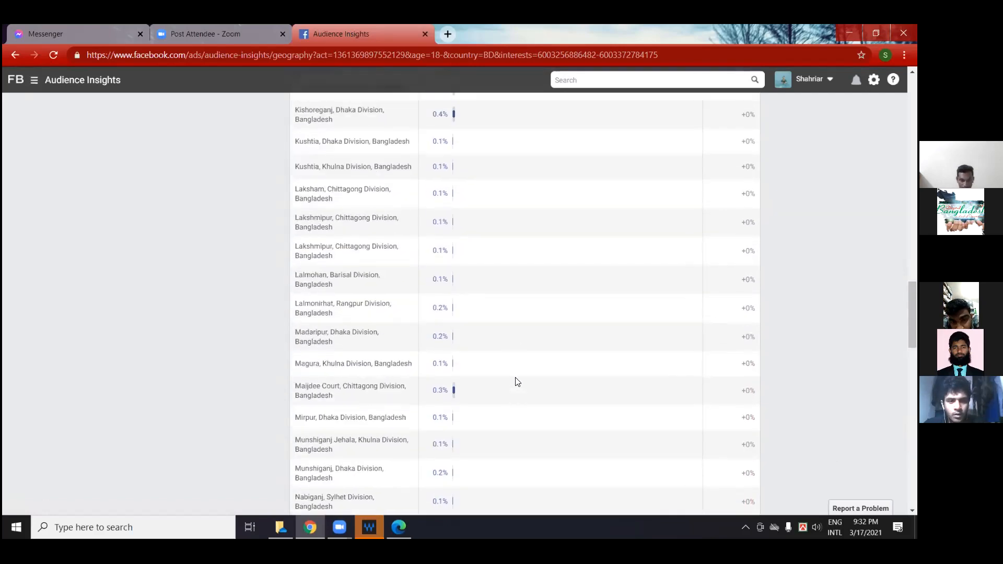
{"action": "scroll", "coordinate": [516, 382], "scroll_direction": "up", "scroll_amount": 15}
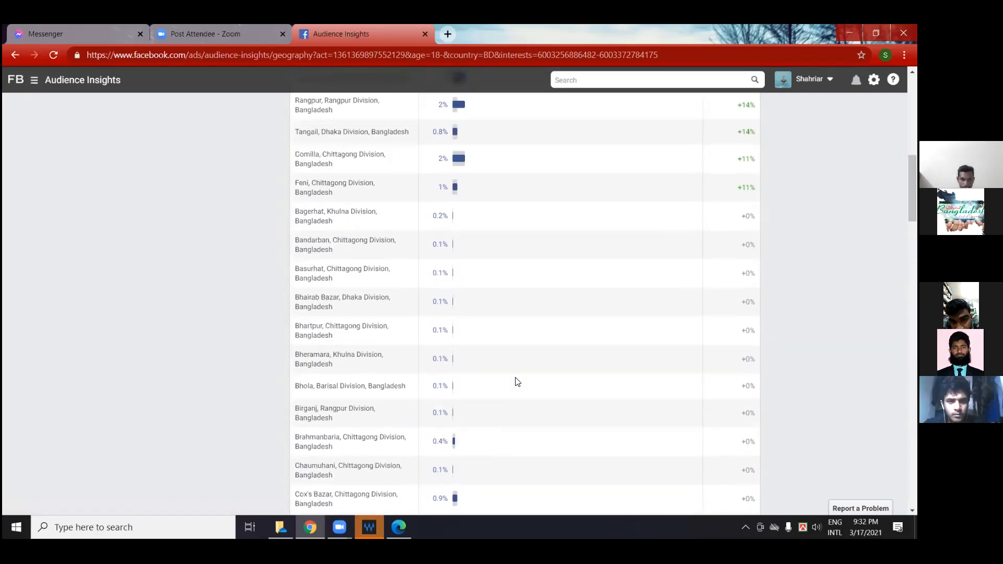
{"action": "scroll", "coordinate": [515, 382], "scroll_direction": "up", "scroll_amount": 6}
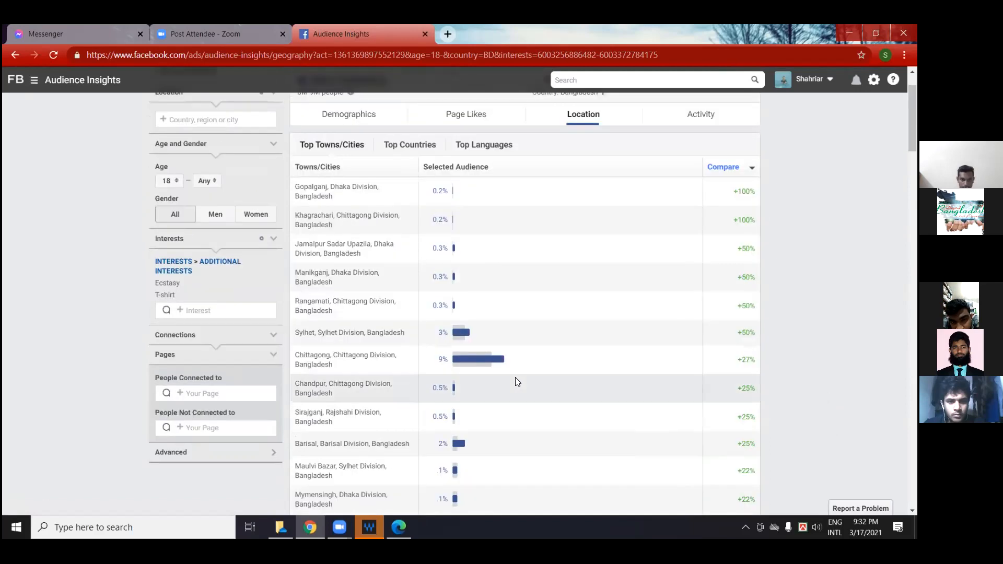
{"action": "mouse_move", "coordinate": [480, 418]}
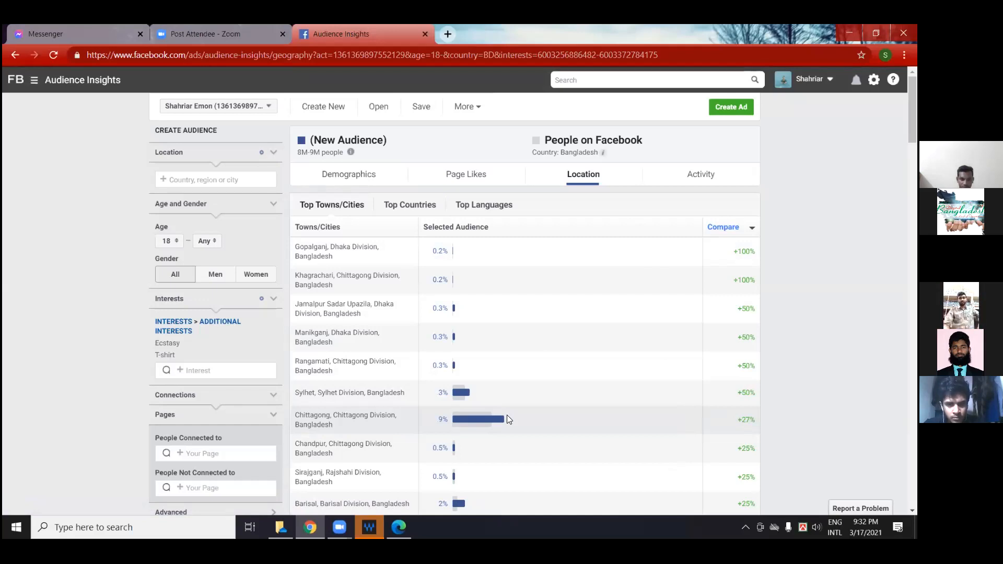
Step: Switch to the Activity report and review the audience's activity frequency and device users
{"action": "left_click", "coordinate": [706, 177]}
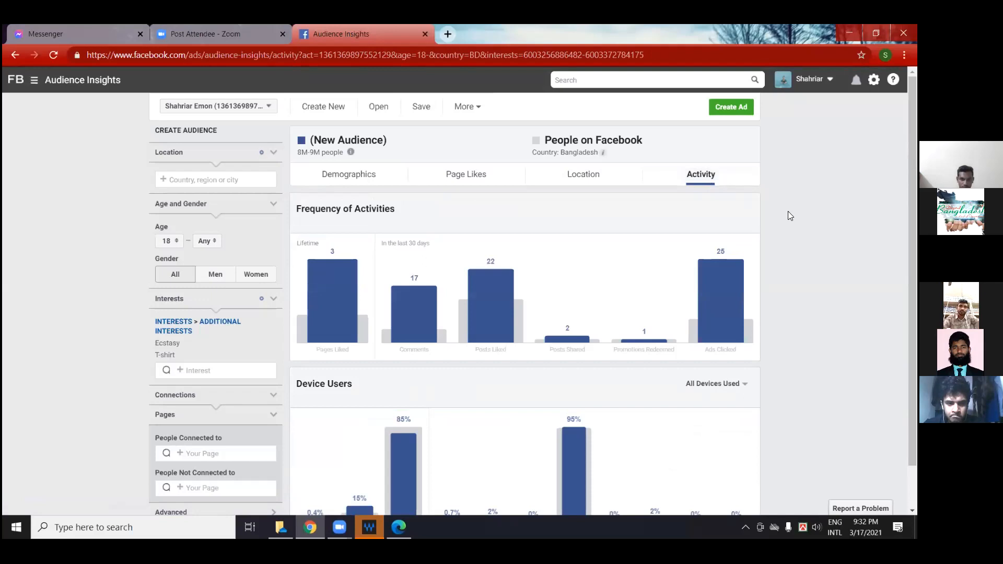
{"action": "scroll", "coordinate": [814, 224], "scroll_direction": "down", "scroll_amount": 1}
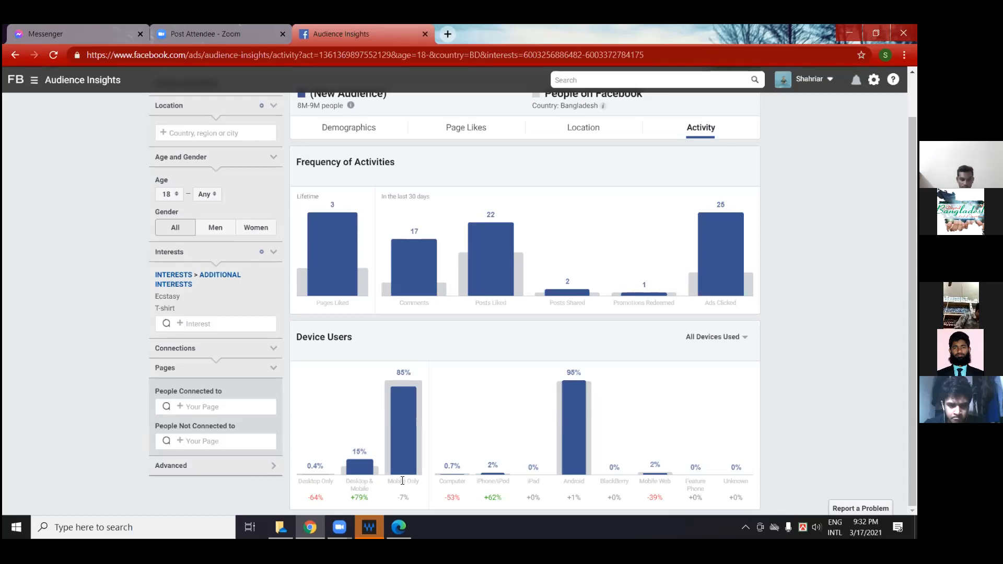
{"action": "mouse_move", "coordinate": [397, 462]}
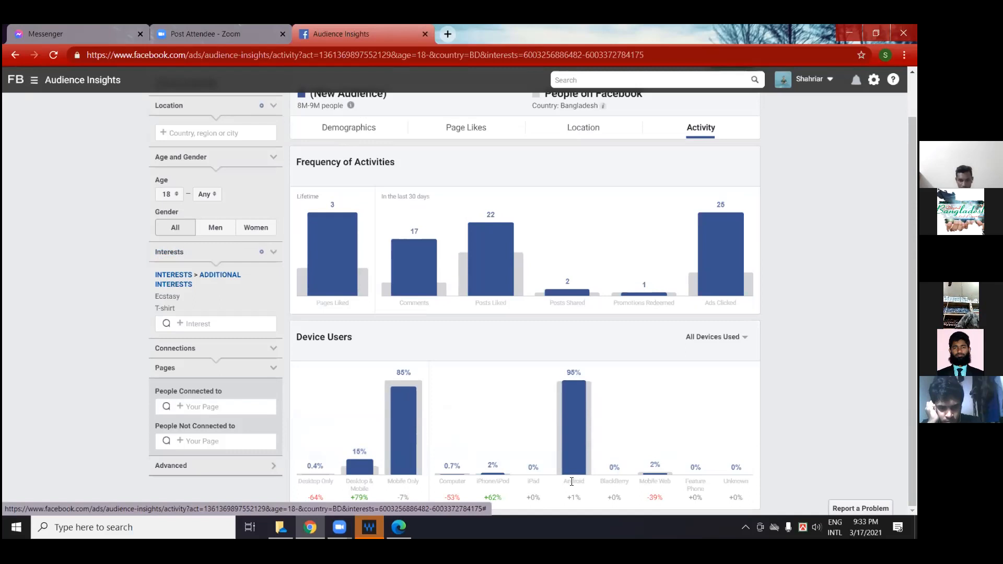
{"action": "mouse_move", "coordinate": [576, 396]}
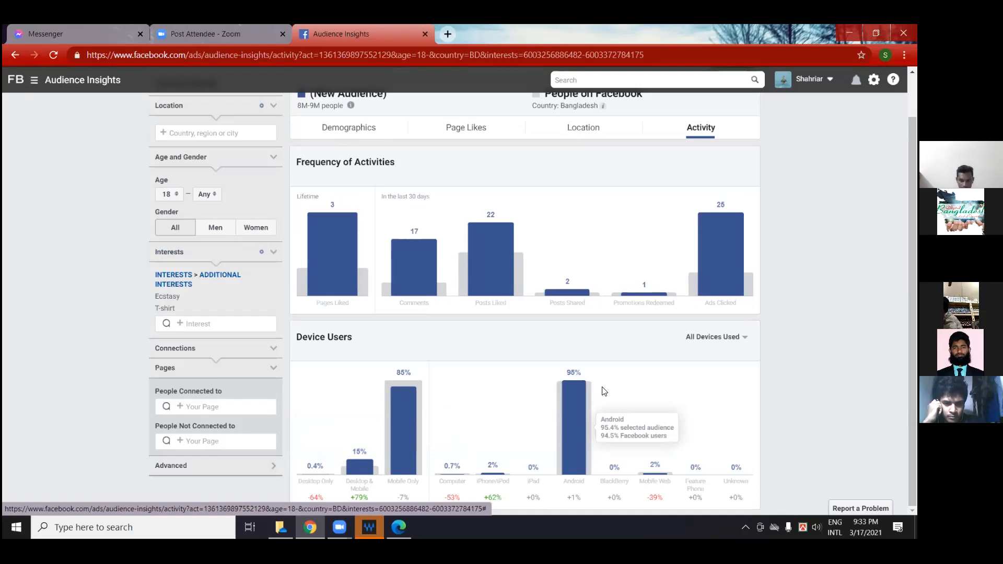
{"action": "scroll", "coordinate": [540, 358], "scroll_direction": "up", "scroll_amount": 1}
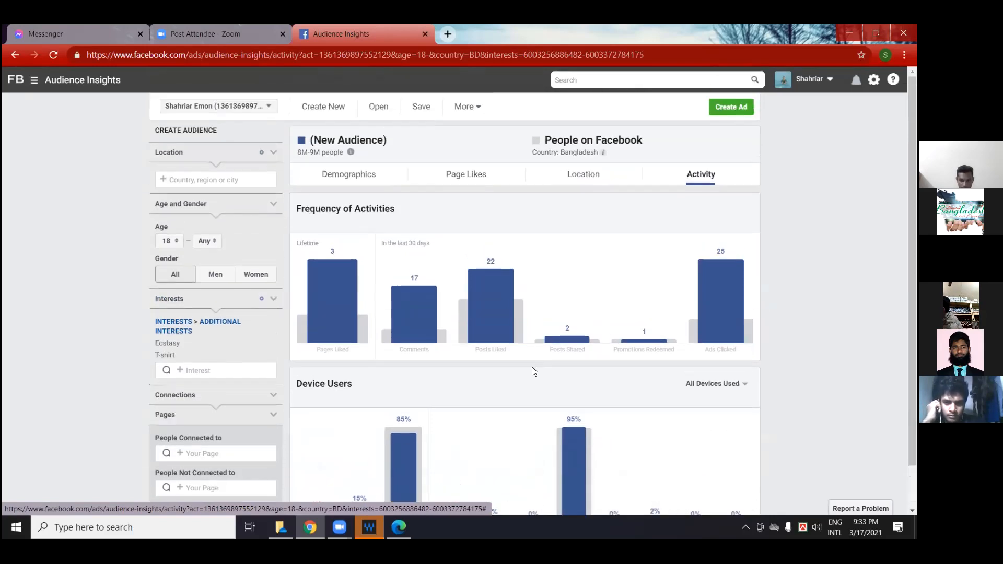
Step: Return to the Demographics report and set the audience's maximum age to 24
{"action": "left_click", "coordinate": [341, 176]}
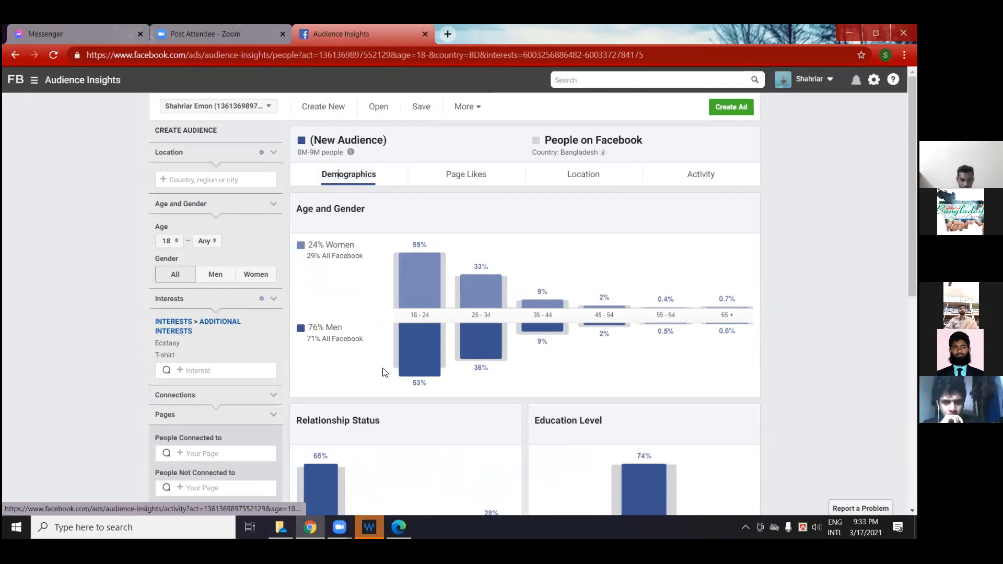
{"action": "mouse_move", "coordinate": [414, 316]}
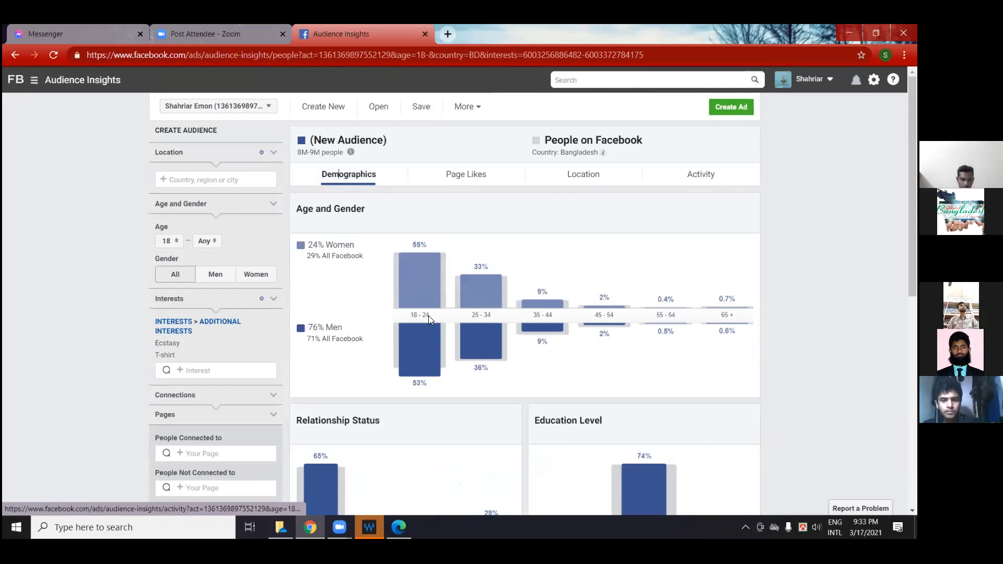
{"action": "left_click", "coordinate": [205, 241]}
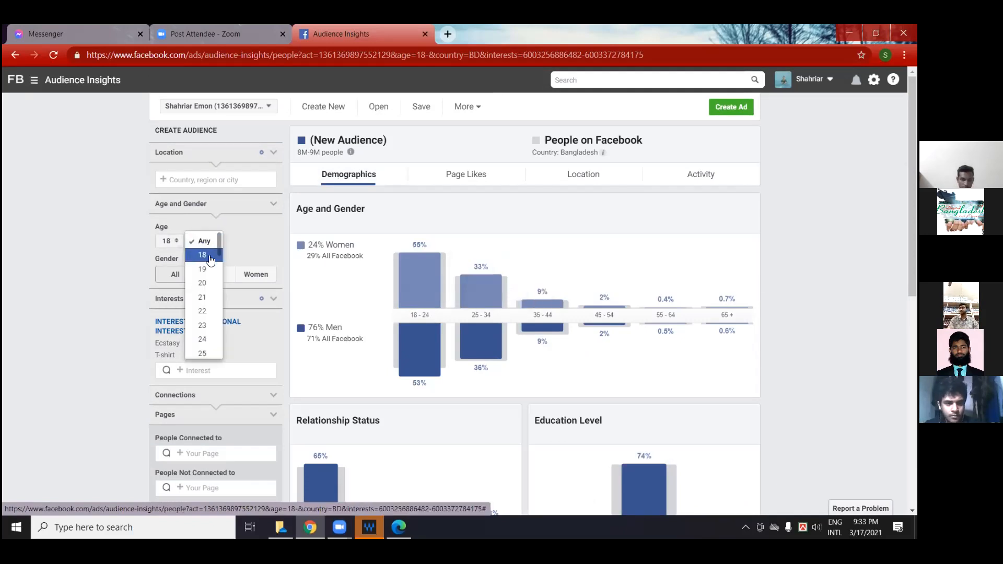
{"action": "left_click", "coordinate": [203, 340]}
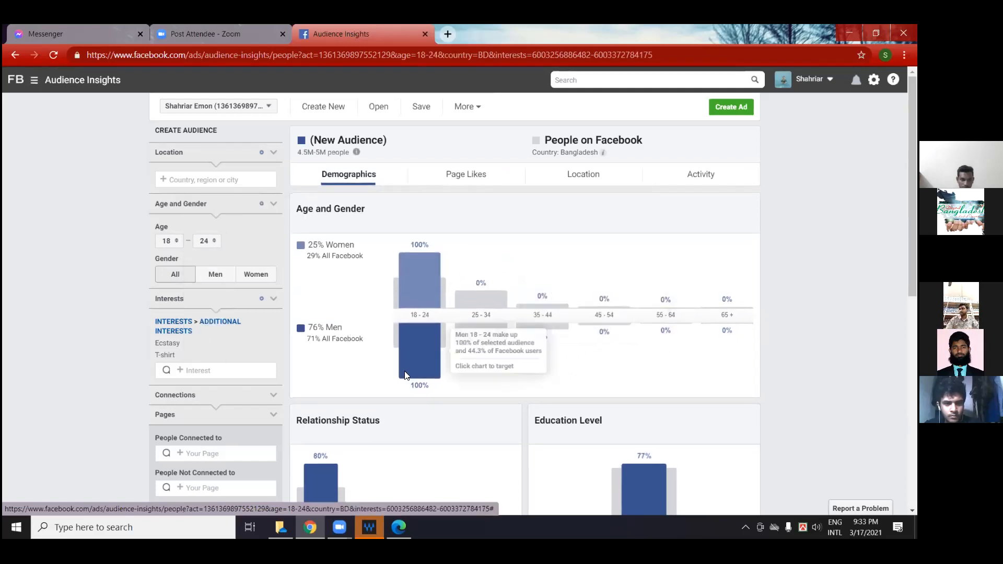
{"action": "mouse_move", "coordinate": [405, 340]}
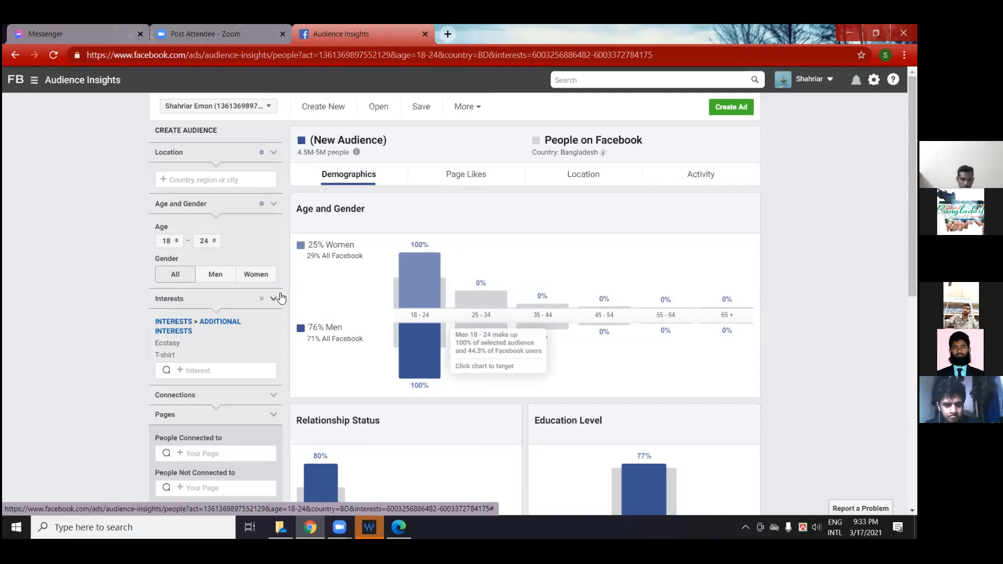
Step: Compare the demographics by switching the gender filter to Men, then Women, then back to All
{"action": "mouse_move", "coordinate": [425, 303]}
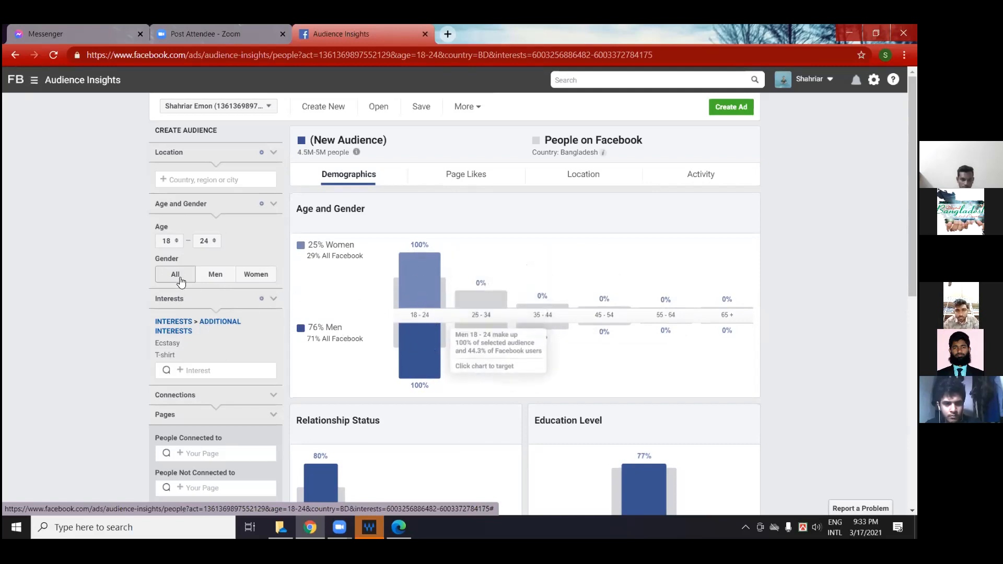
{"action": "left_click", "coordinate": [218, 276]}
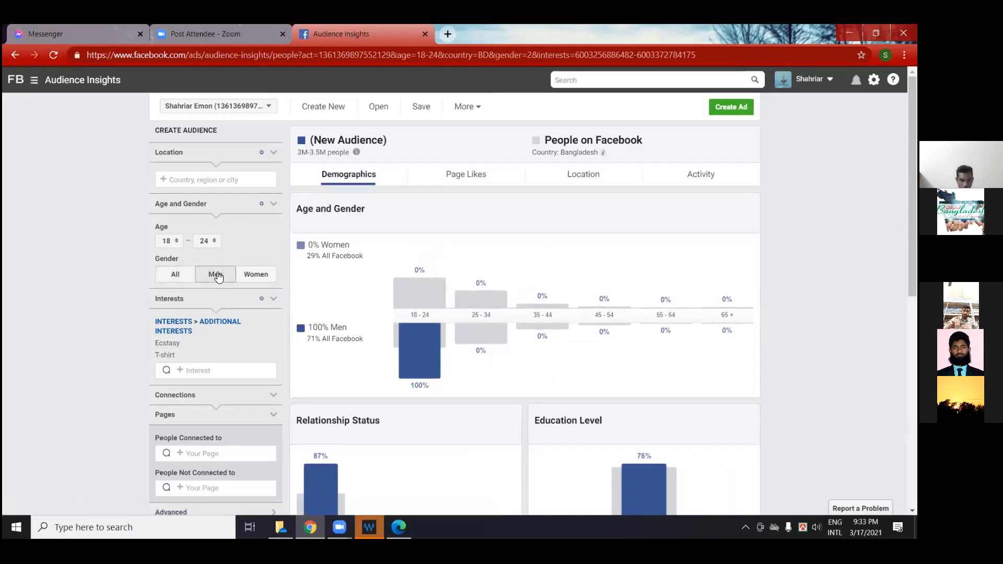
{"action": "left_click", "coordinate": [254, 278]}
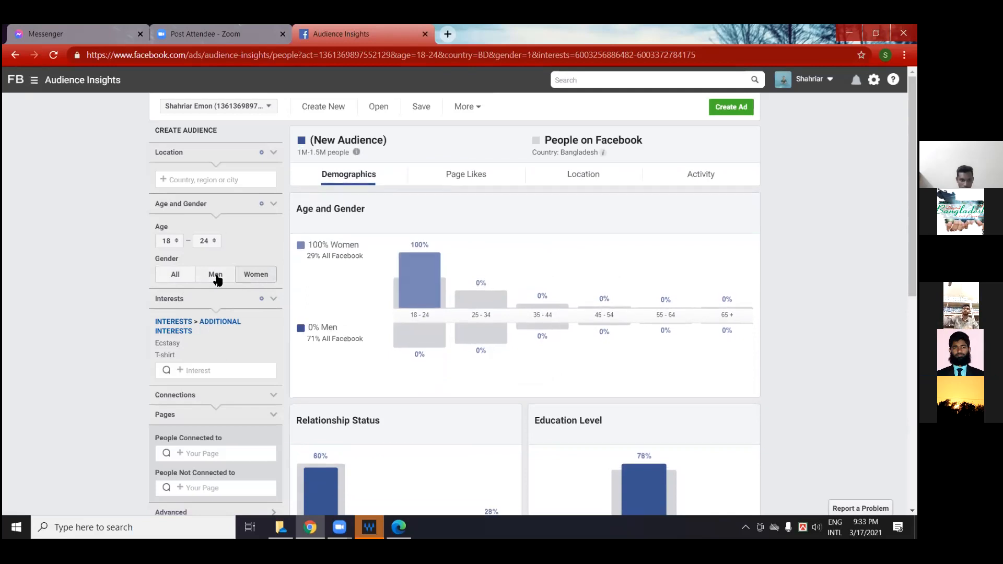
{"action": "left_click", "coordinate": [177, 274]}
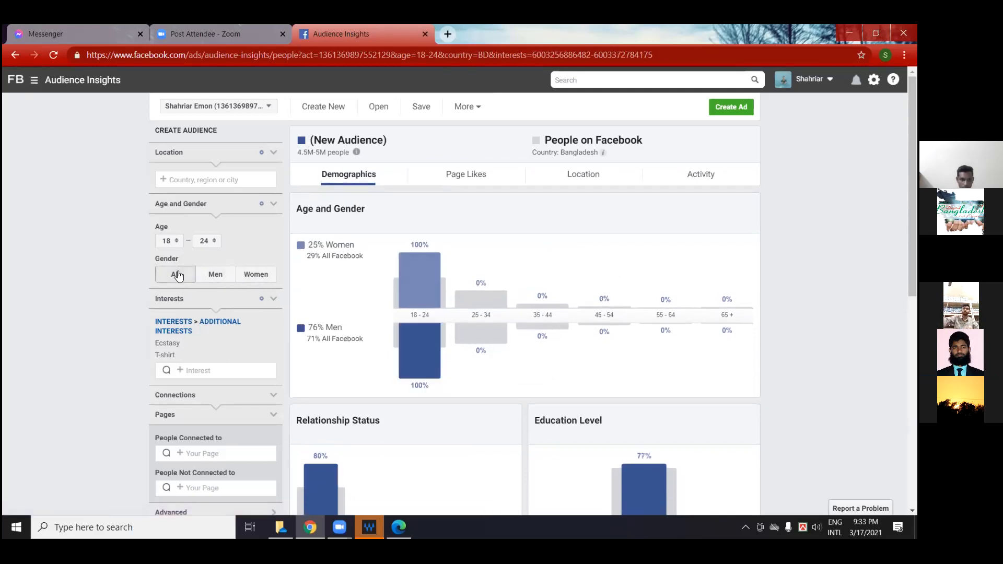
{"action": "scroll", "coordinate": [98, 288], "scroll_direction": "down", "scroll_amount": 1}
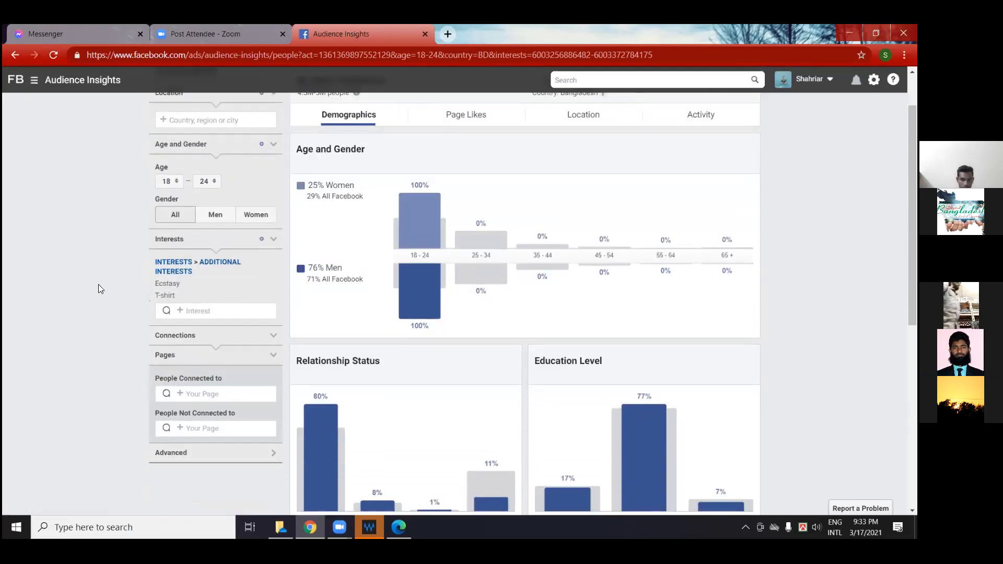
{"action": "scroll", "coordinate": [95, 303], "scroll_direction": "down", "scroll_amount": 1}
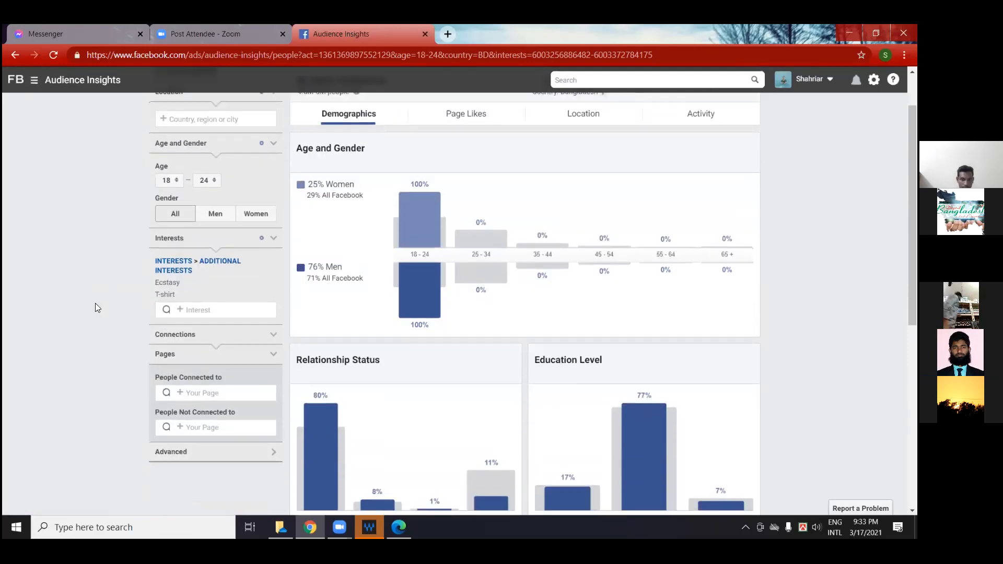
{"action": "scroll", "coordinate": [94, 303], "scroll_direction": "down", "scroll_amount": 1}
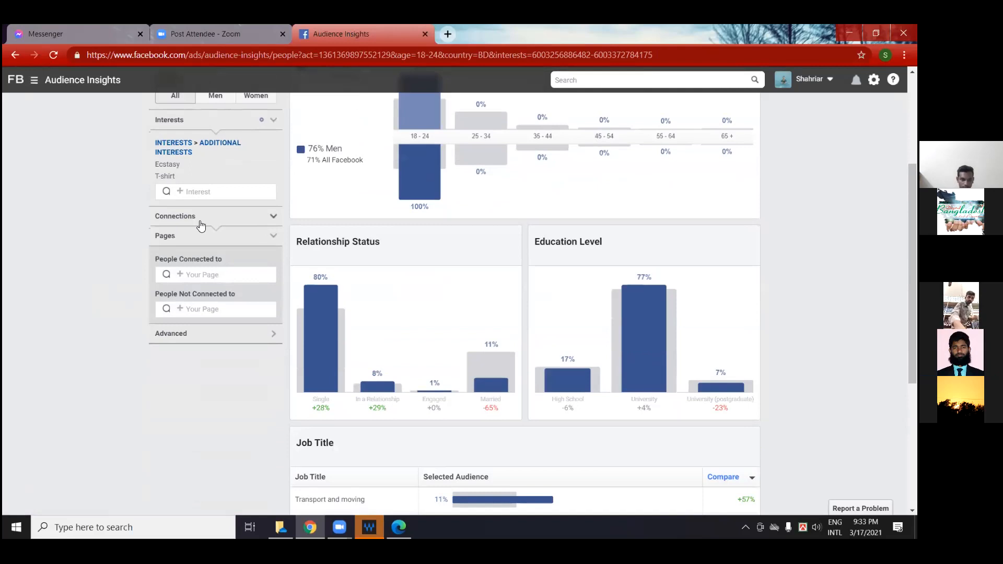
{"action": "left_click", "coordinate": [273, 217]}
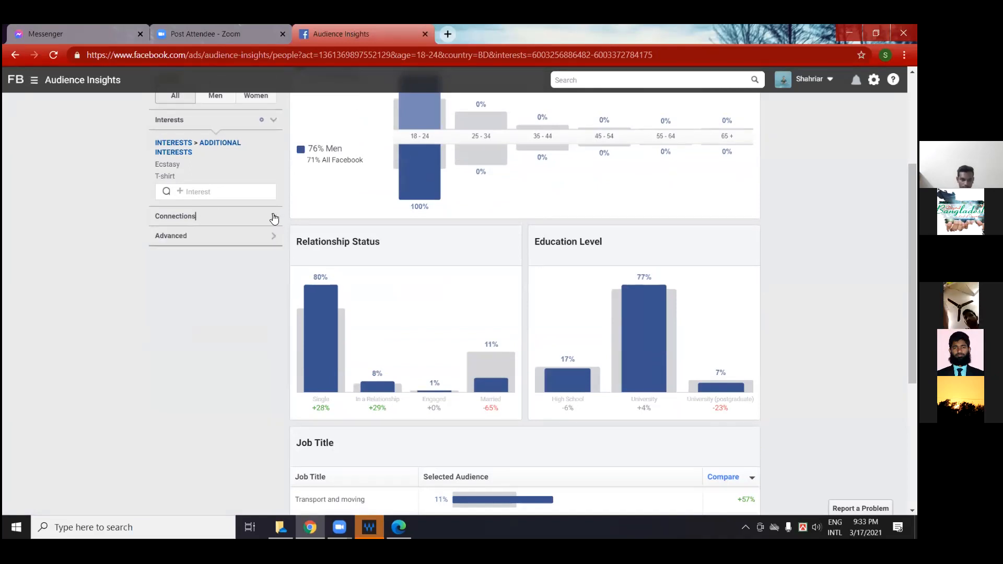
{"action": "left_click", "coordinate": [273, 217]}
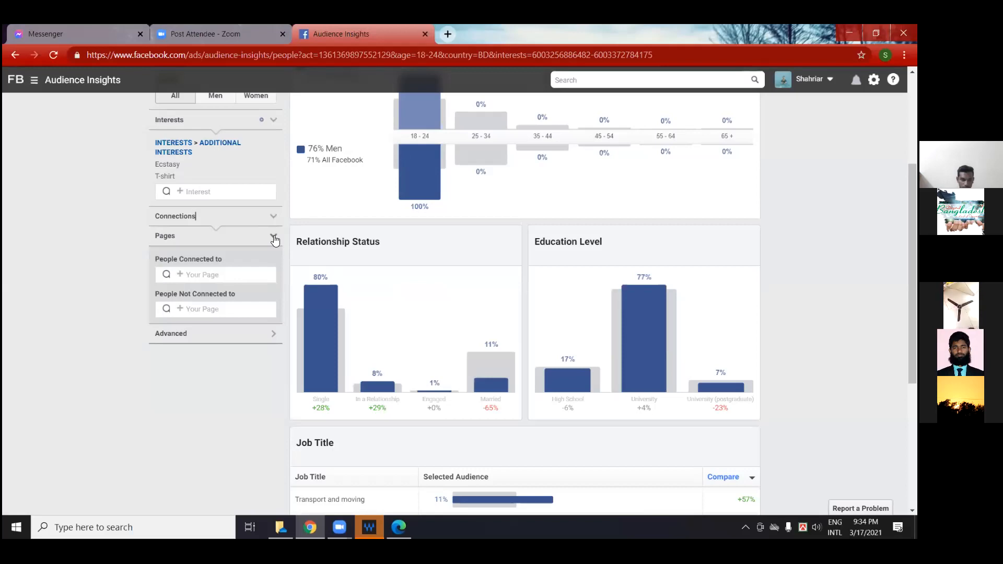
{"action": "left_click", "coordinate": [274, 238]}
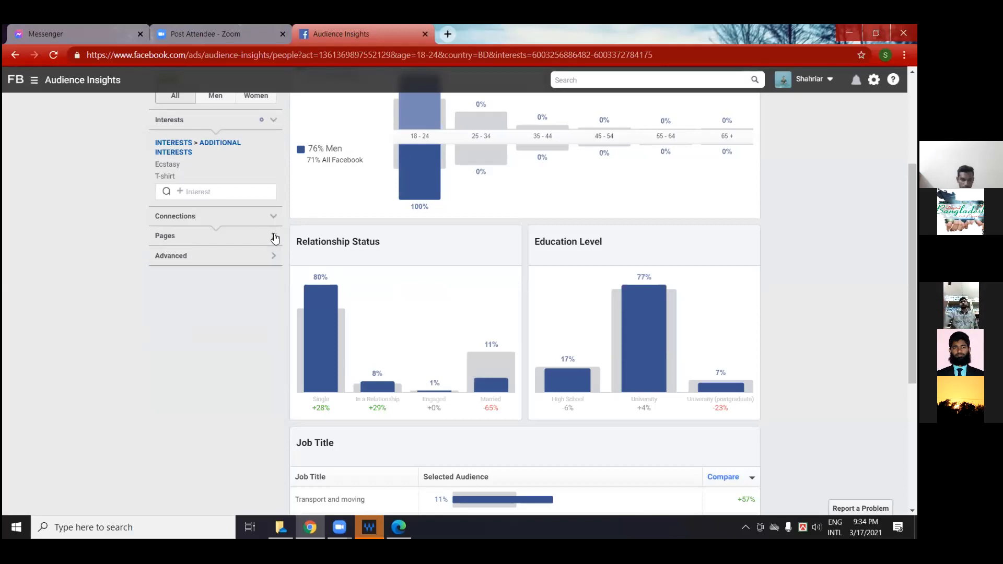
{"action": "left_click", "coordinate": [274, 238]}
{"action": "left_click", "coordinate": [274, 238]}
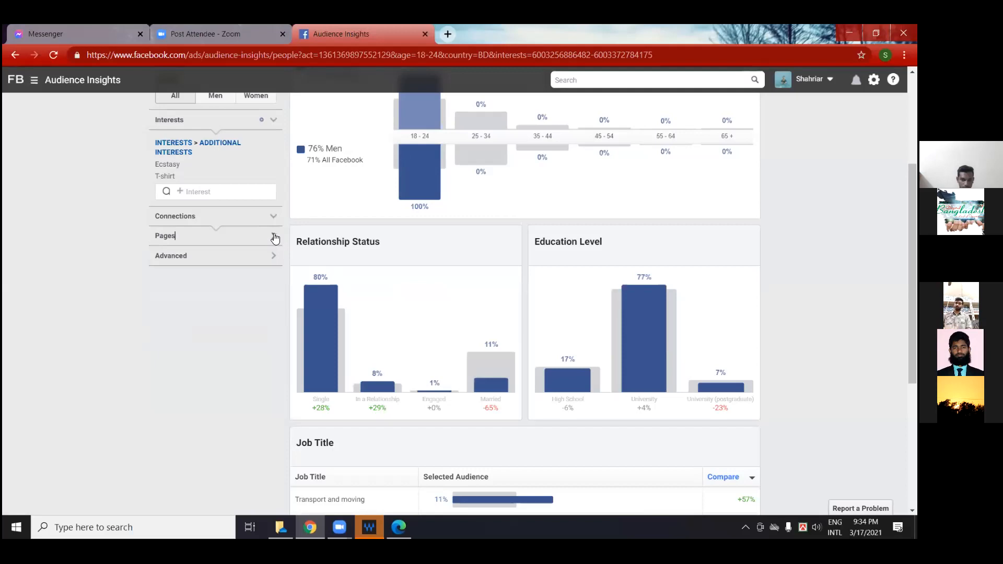
{"action": "left_click", "coordinate": [274, 237]}
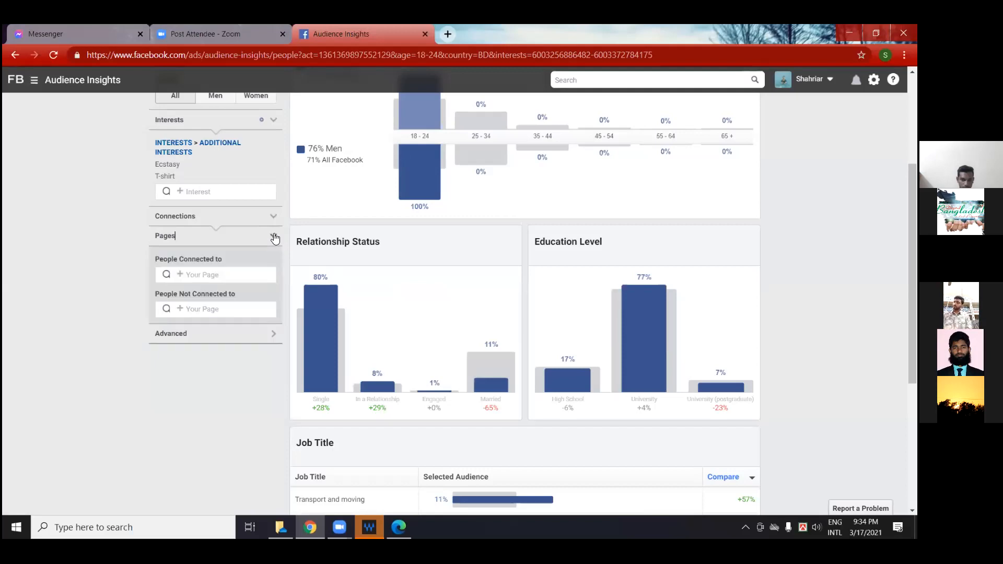
Step: Open the Advanced filters and limit the audience's relationship status to Single
{"action": "left_click", "coordinate": [274, 335]}
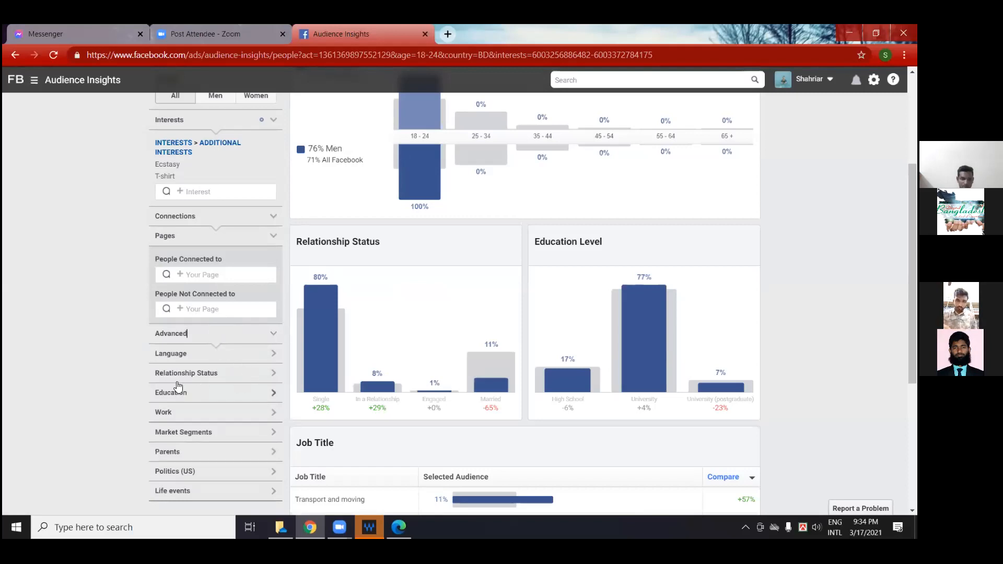
{"action": "left_click", "coordinate": [272, 375]}
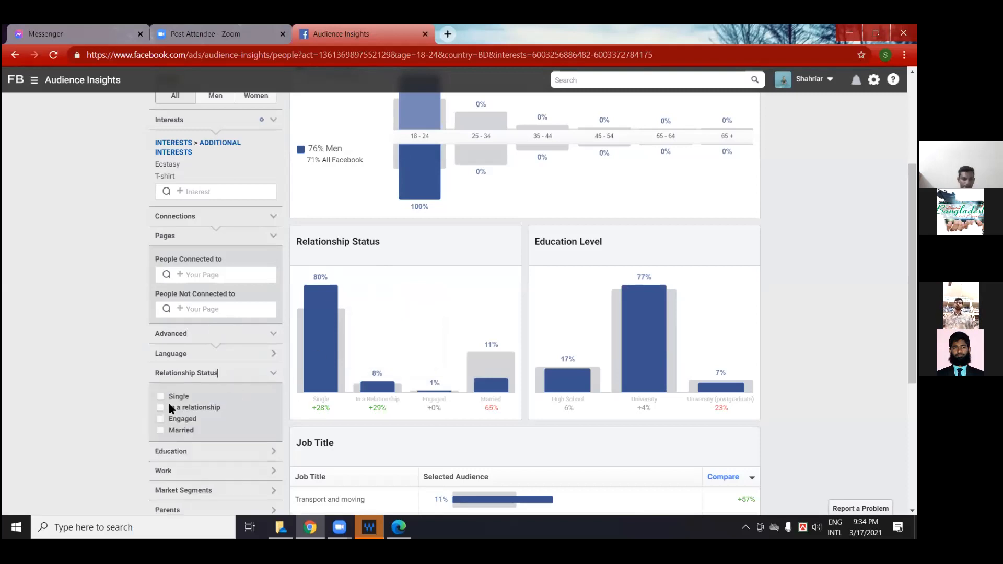
{"action": "left_click", "coordinate": [158, 396]}
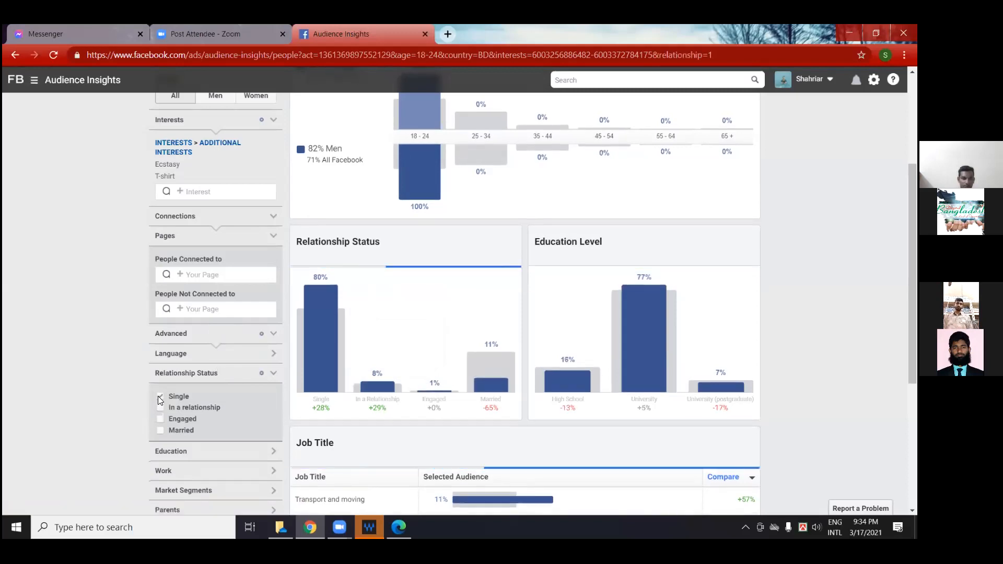
{"action": "left_click", "coordinate": [272, 374]}
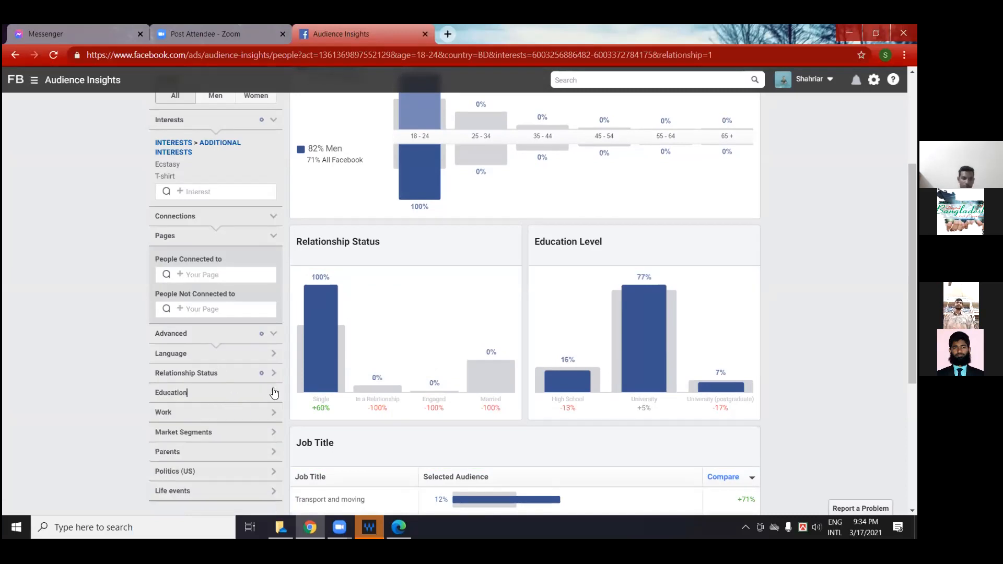
Step: Limit the audience's education level to University
{"action": "left_click", "coordinate": [273, 393]}
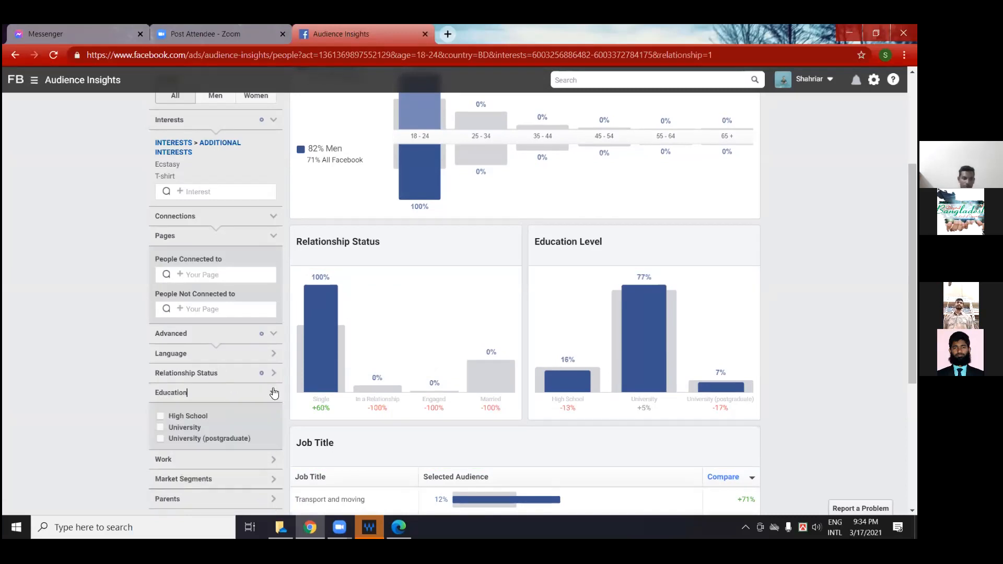
{"action": "left_click", "coordinate": [158, 427]}
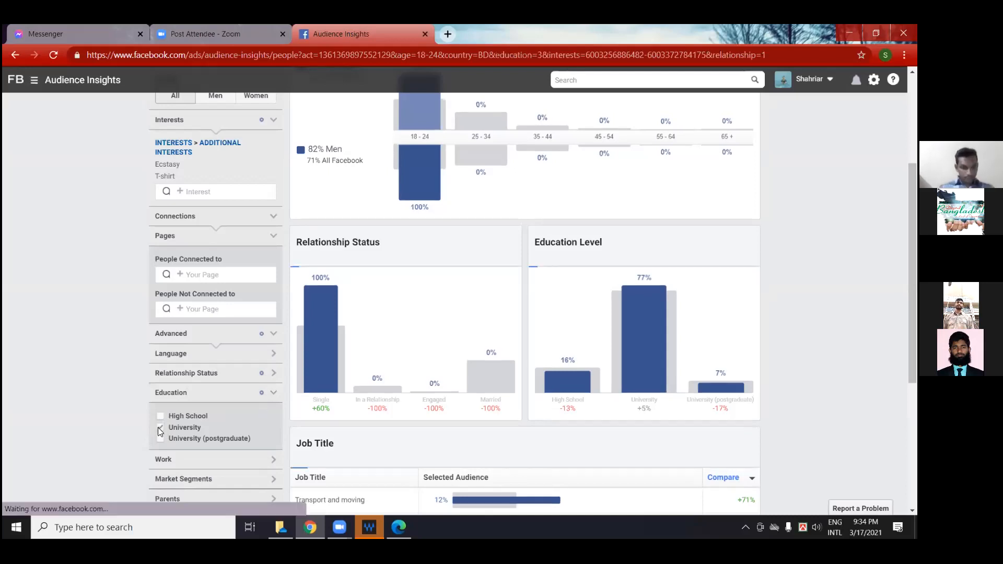
{"action": "left_click", "coordinate": [273, 393]}
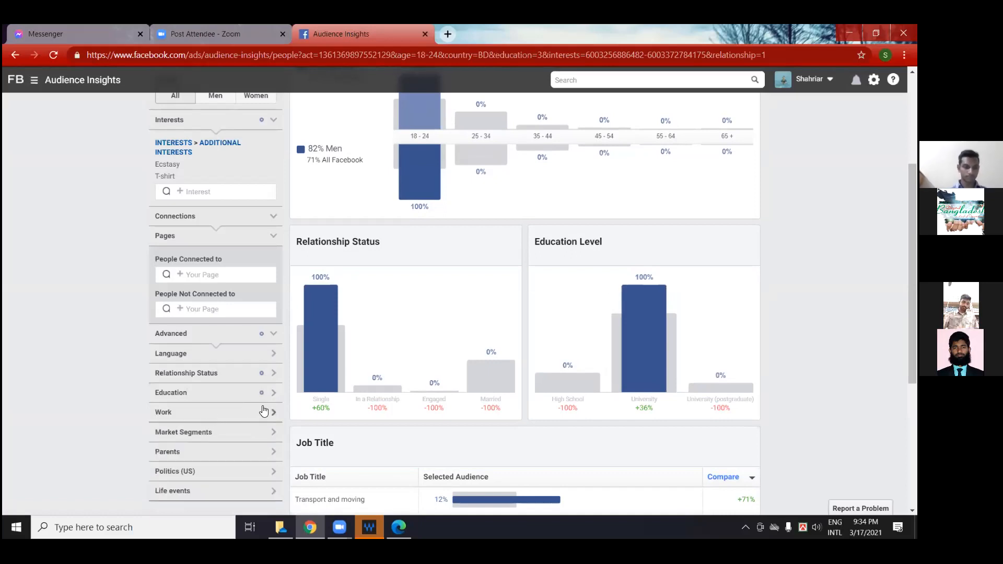
Step: Try filtering the Work job titles by 'arts, entertainment', then clear the job title entry
{"action": "left_click", "coordinate": [272, 414]}
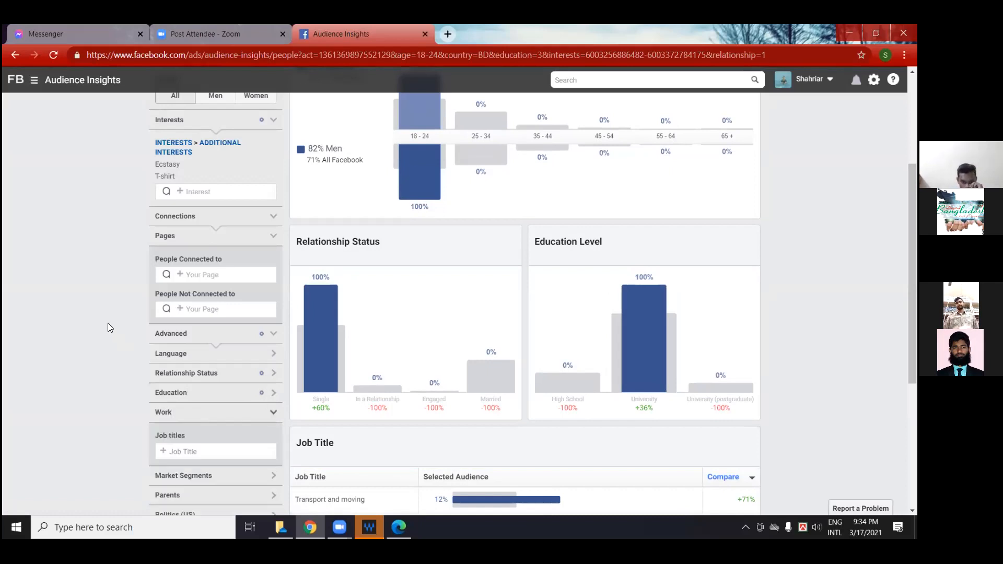
{"action": "scroll", "coordinate": [216, 337], "scroll_direction": "down", "scroll_amount": 3}
{"action": "scroll", "coordinate": [228, 339], "scroll_direction": "down", "scroll_amount": 3}
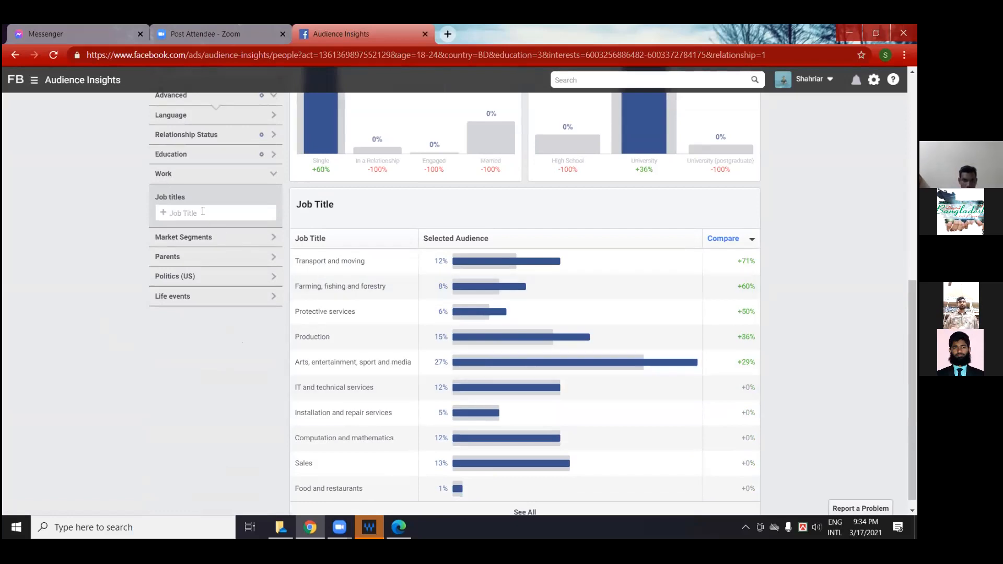
{"action": "type", "text": "a"}
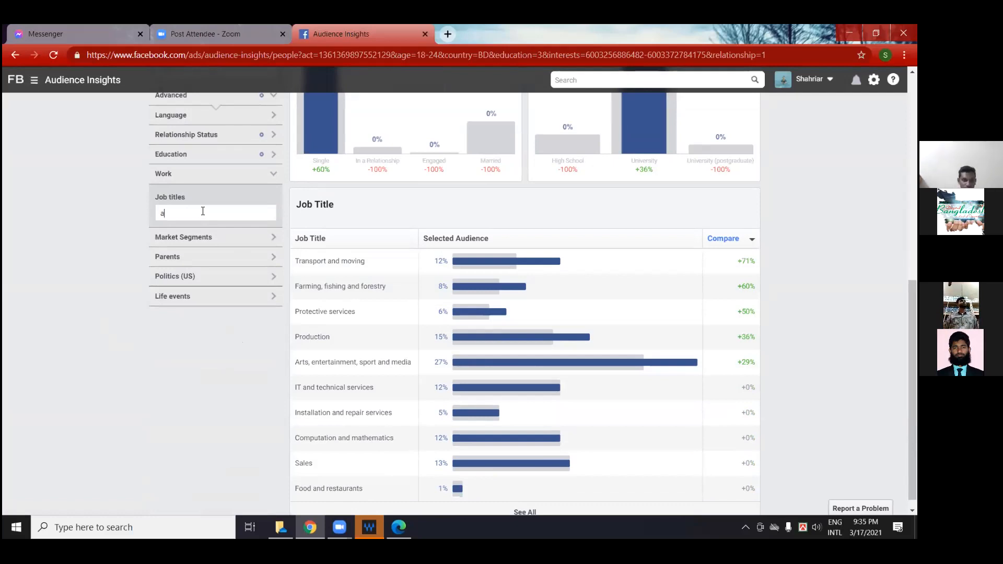
{"action": "type", "text": "rts"}
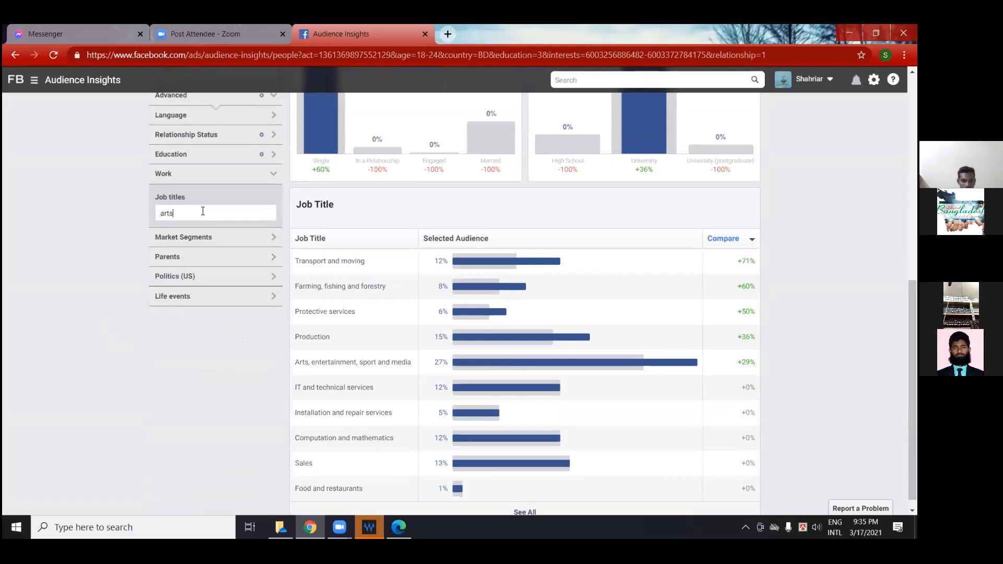
{"action": "type", "text": ", entertentment"}
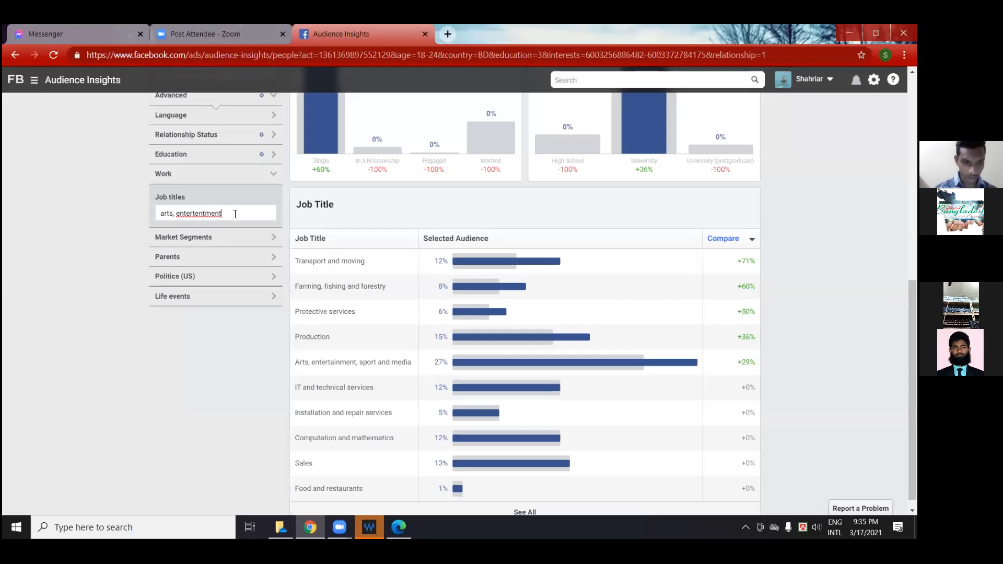
{"action": "triple_click", "coordinate": [201, 207]}
{"action": "right_click", "coordinate": [198, 213]}
{"action": "key", "text": "Escape"}
{"action": "left_click", "coordinate": [198, 213]}
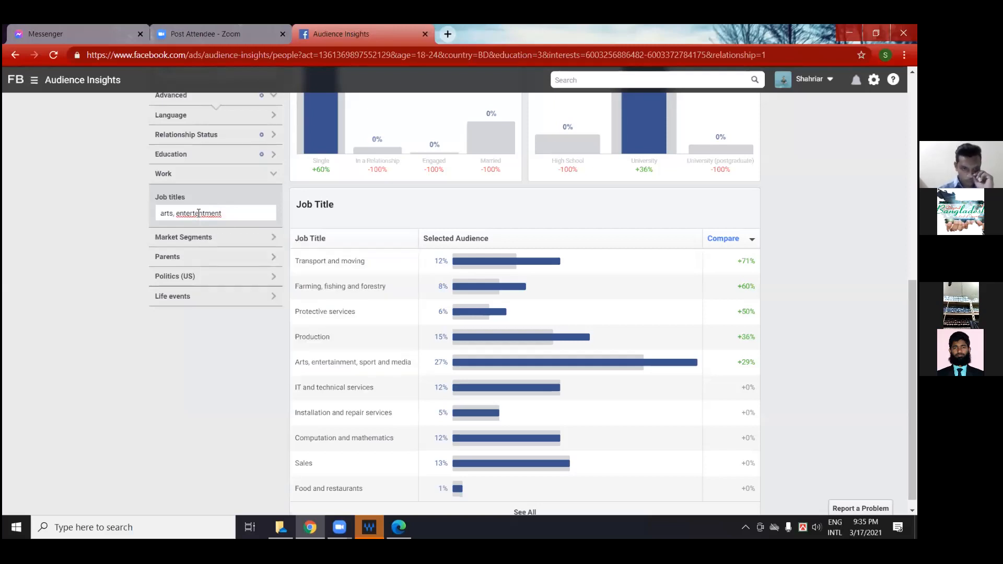
{"action": "right_click", "coordinate": [198, 213]}
{"action": "left_click", "coordinate": [213, 222]}
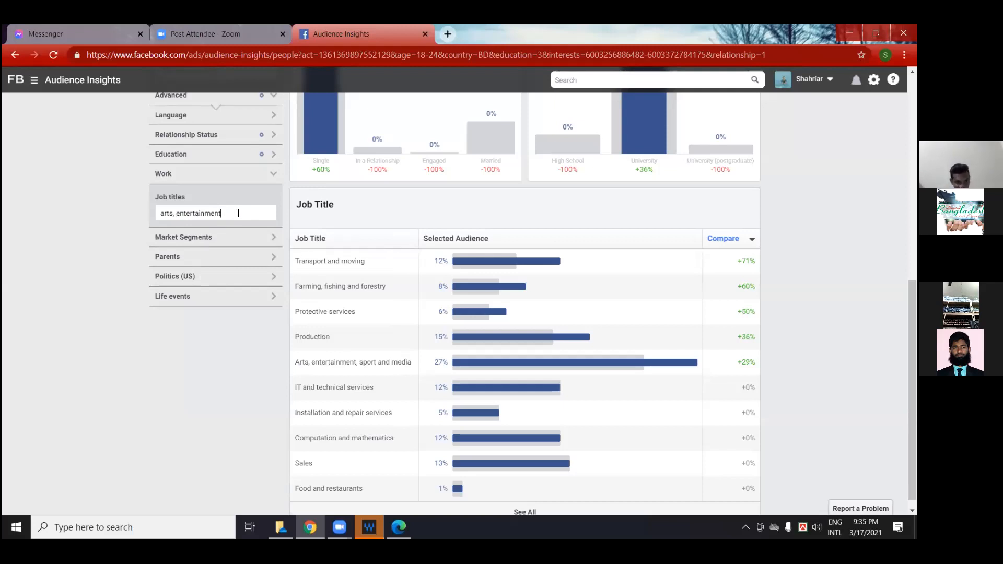
{"action": "key", "text": "BackSpace"}
{"action": "key", "text": "BackSpace"}
{"action": "key", "text": "BackSpace"}
{"action": "key", "text": "BackSpace"}
{"action": "key", "text": "BackSpace"}
{"action": "key", "text": "BackSpace"}
{"action": "key", "text": "BackSpace"}
{"action": "key", "text": "BackSpace"}
{"action": "key", "text": "BackSpace"}
{"action": "key", "text": "BackSpace"}
{"action": "key", "text": "BackSpace"}
{"action": "key", "text": "BackSpace"}
{"action": "key", "text": "BackSpace"}
{"action": "key", "text": "BackSpace"}
{"action": "key", "text": "BackSpace"}
{"action": "key", "text": "BackSpace"}
{"action": "key", "text": "BackSpace"}
{"action": "key", "text": "BackSpace"}
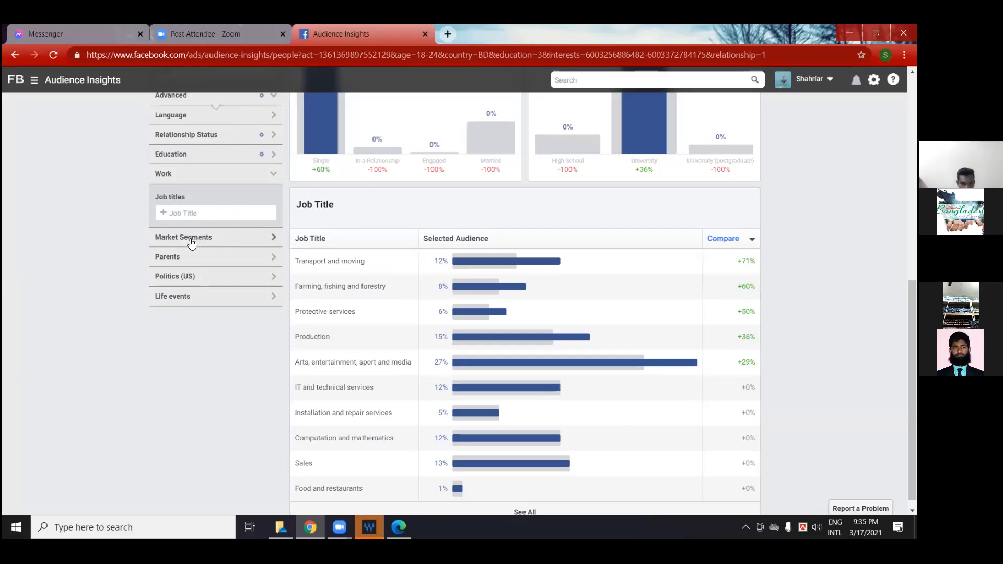
Step: Expand the Market Segments and Parents filters to review their options, then collapse them
{"action": "left_click", "coordinate": [269, 240]}
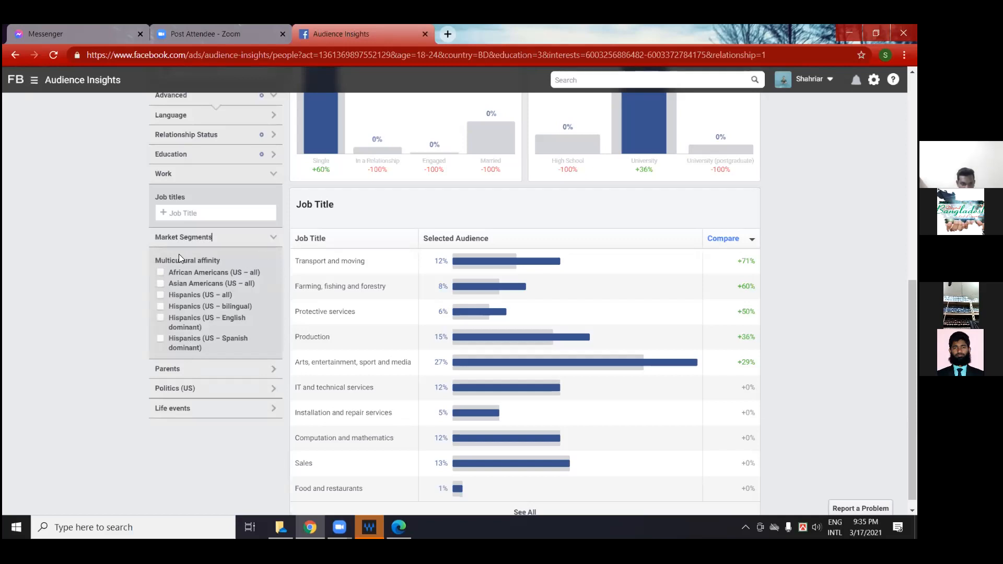
{"action": "left_click", "coordinate": [274, 373]}
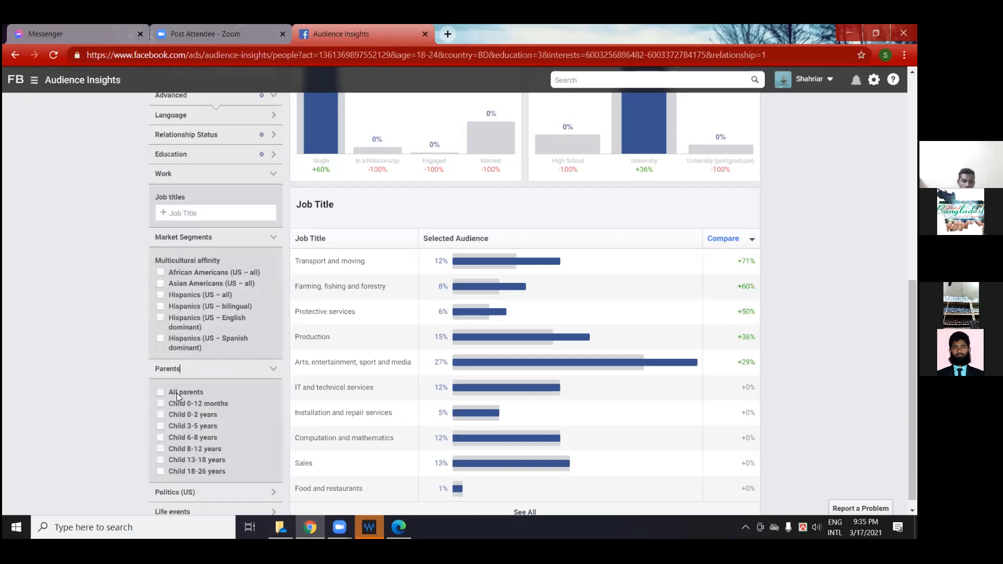
{"action": "left_click", "coordinate": [271, 371]}
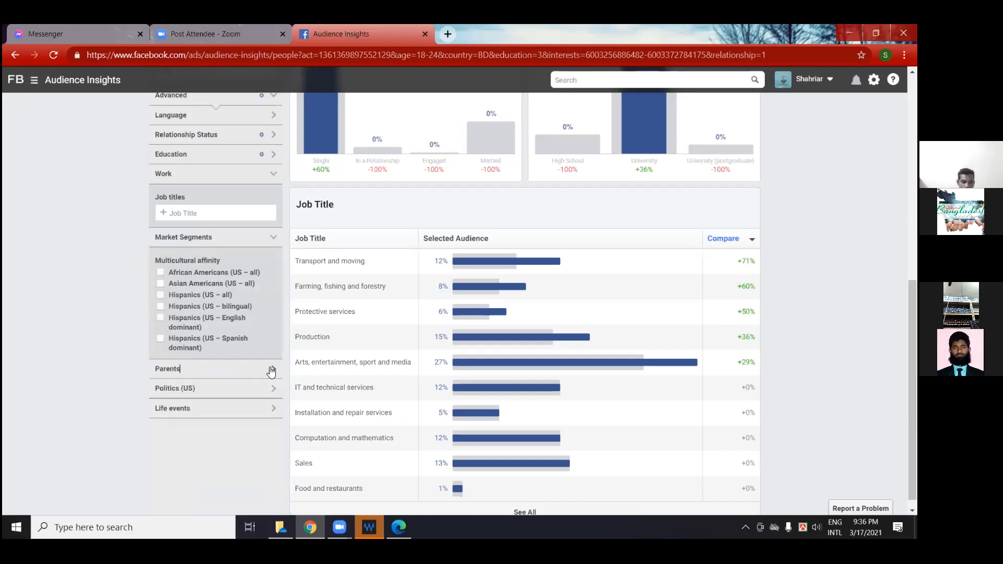
{"action": "left_click", "coordinate": [273, 237]}
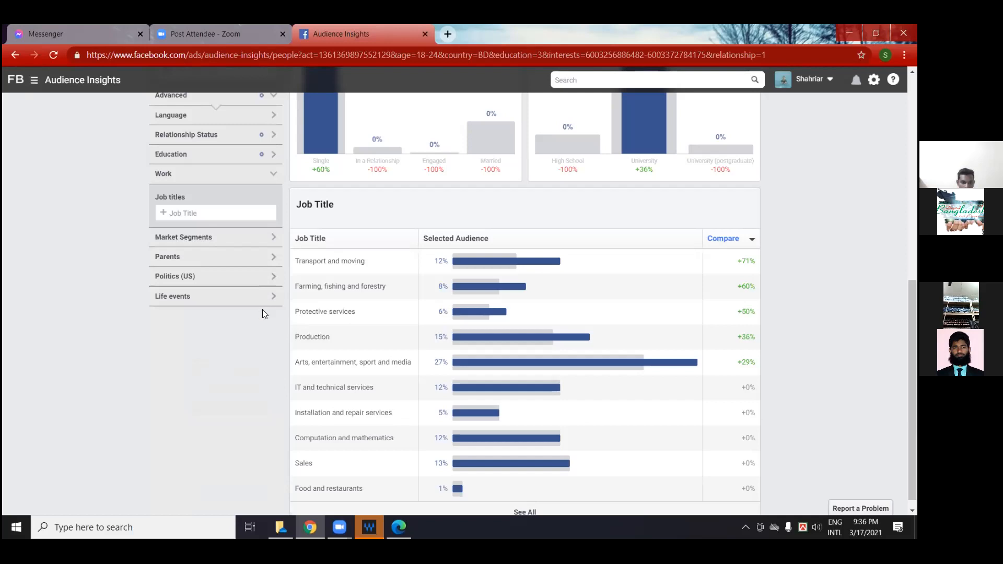
Step: Open the Save Audience dialog, name the audience 'test' and try to save it
{"action": "scroll", "coordinate": [110, 306], "scroll_direction": "up", "scroll_amount": 3}
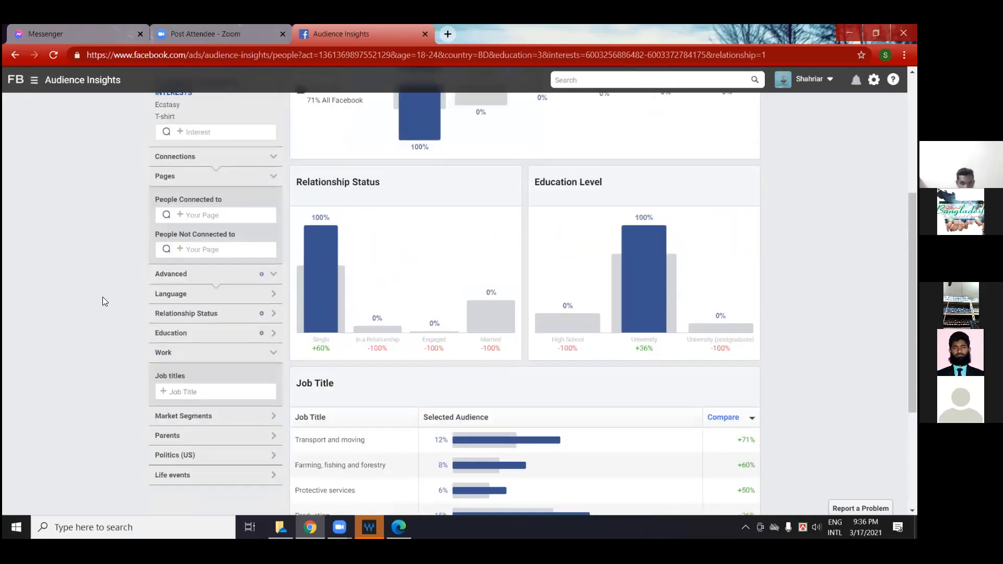
{"action": "scroll", "coordinate": [102, 297], "scroll_direction": "up", "scroll_amount": 2}
{"action": "scroll", "coordinate": [103, 297], "scroll_direction": "up", "scroll_amount": 5}
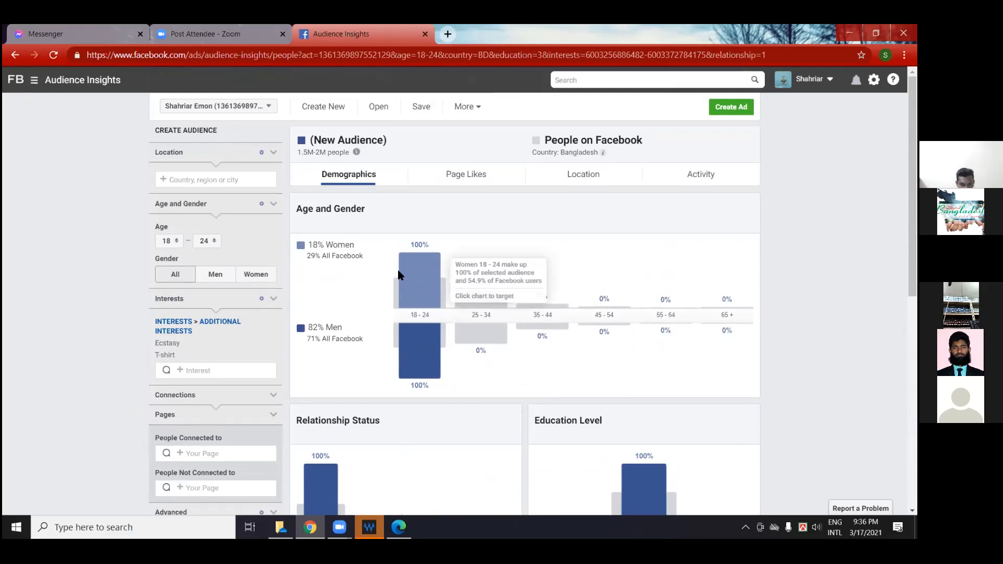
{"action": "left_click", "coordinate": [422, 104]}
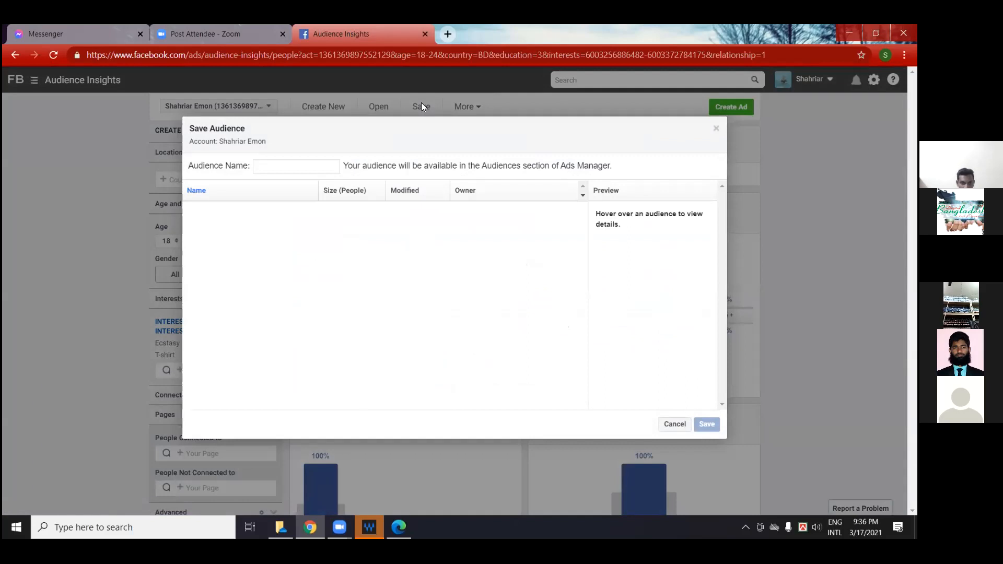
{"action": "type", "text": "test"}
{"action": "left_click", "coordinate": [705, 424]}
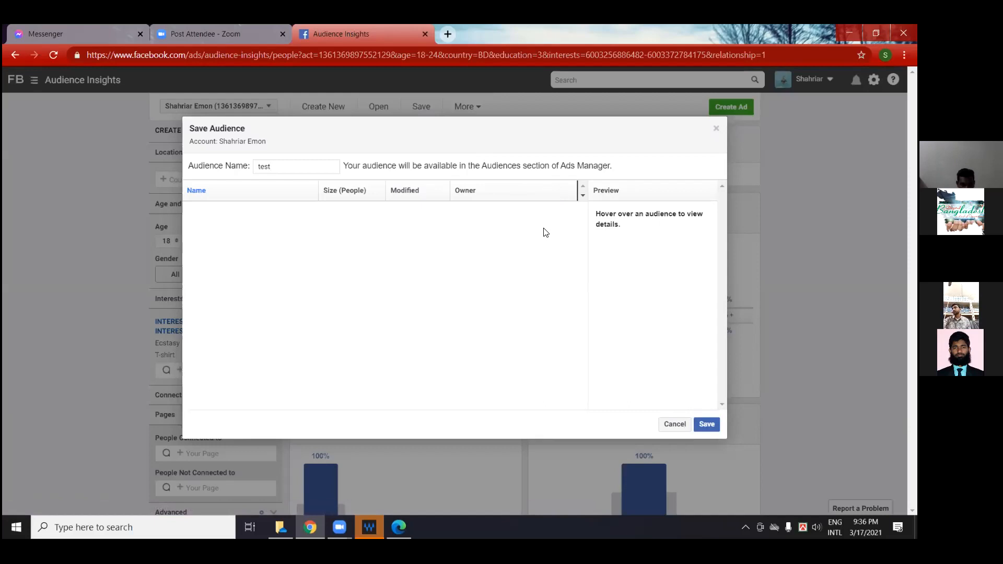
Step: Retype the audience name 'test', try saving again, then close the save dialog
{"action": "left_click", "coordinate": [569, 192]}
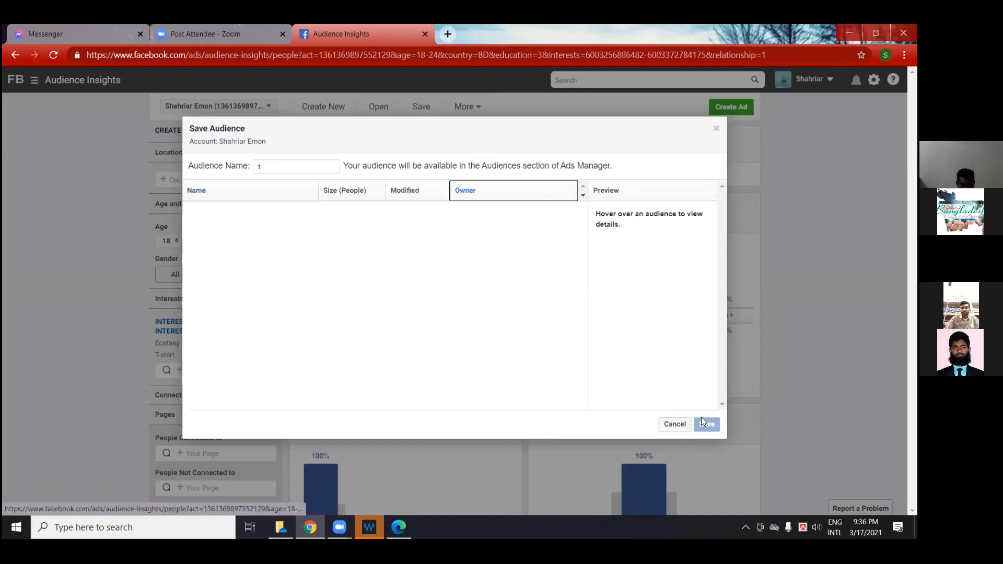
{"action": "left_click", "coordinate": [300, 165]}
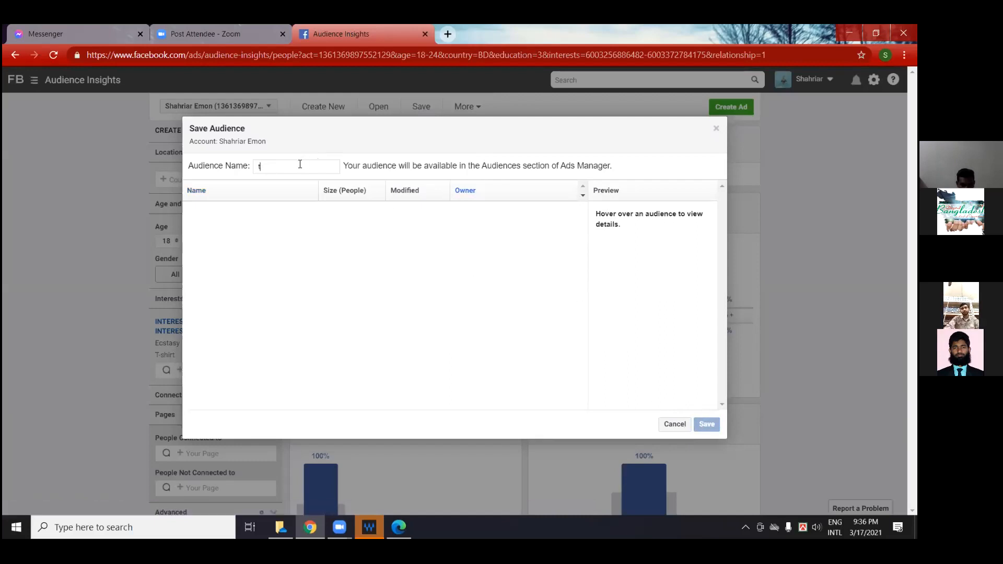
{"action": "type", "text": "test"}
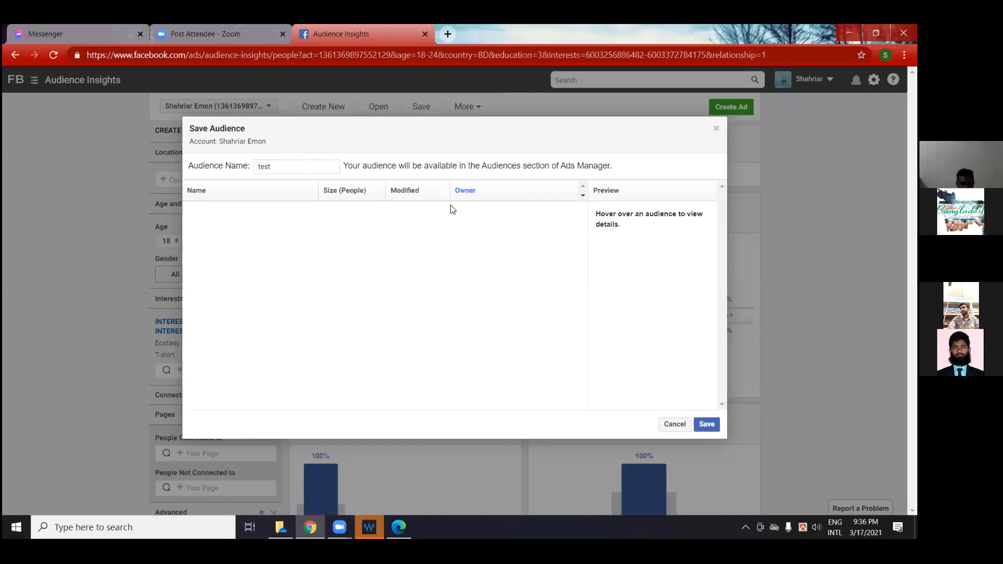
{"action": "key", "text": "BackSpace"}
{"action": "key", "text": "BackSpace"}
{"action": "left_click", "coordinate": [507, 193]}
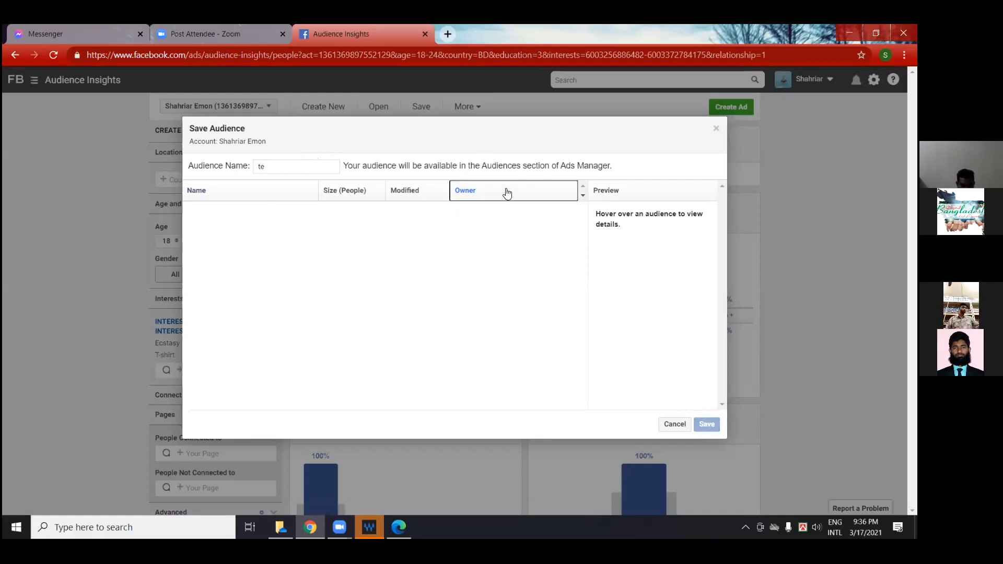
{"action": "left_click", "coordinate": [302, 165]}
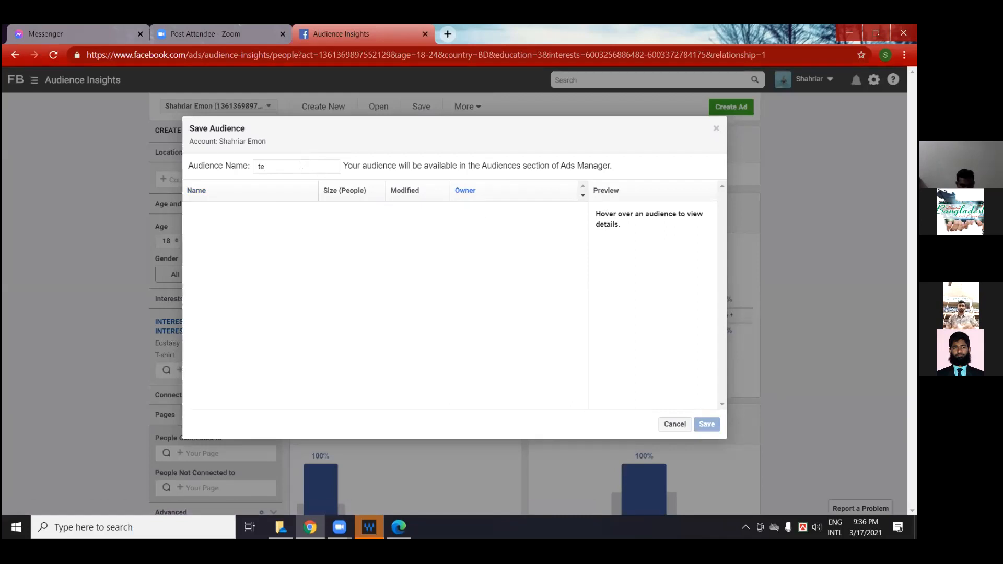
{"action": "type", "text": "st"}
{"action": "left_click", "coordinate": [704, 425]}
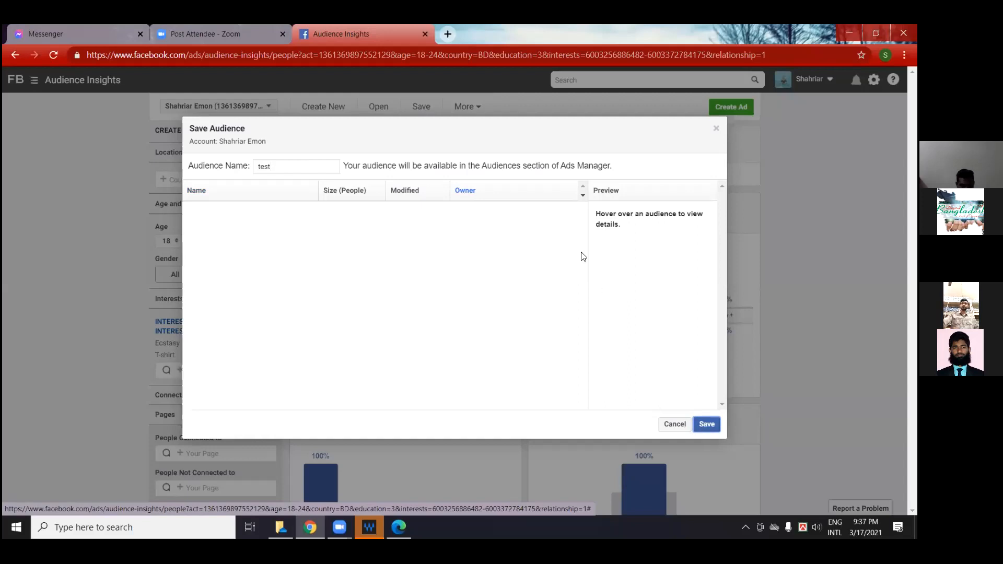
{"action": "left_click", "coordinate": [583, 193]}
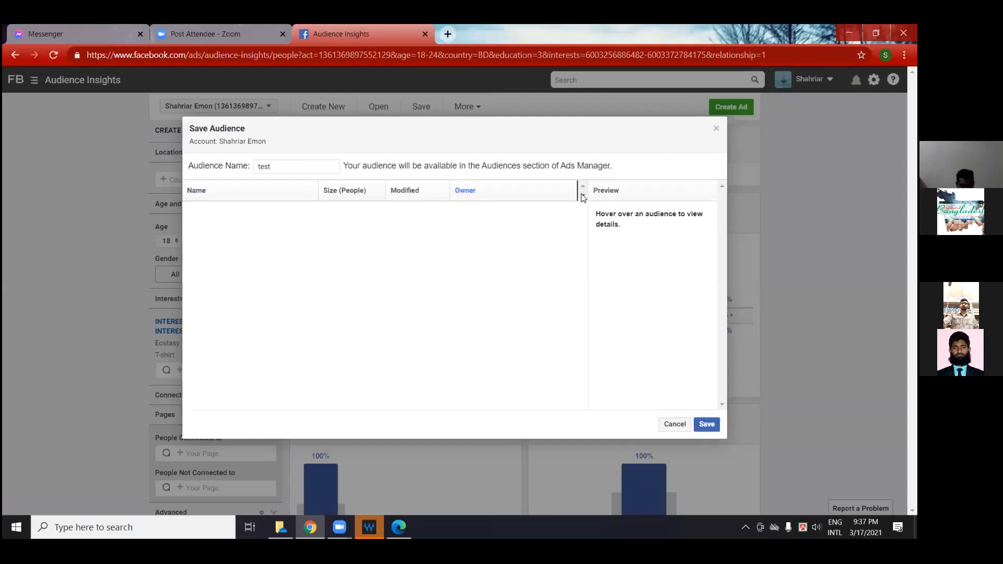
{"action": "left_click", "coordinate": [706, 424]}
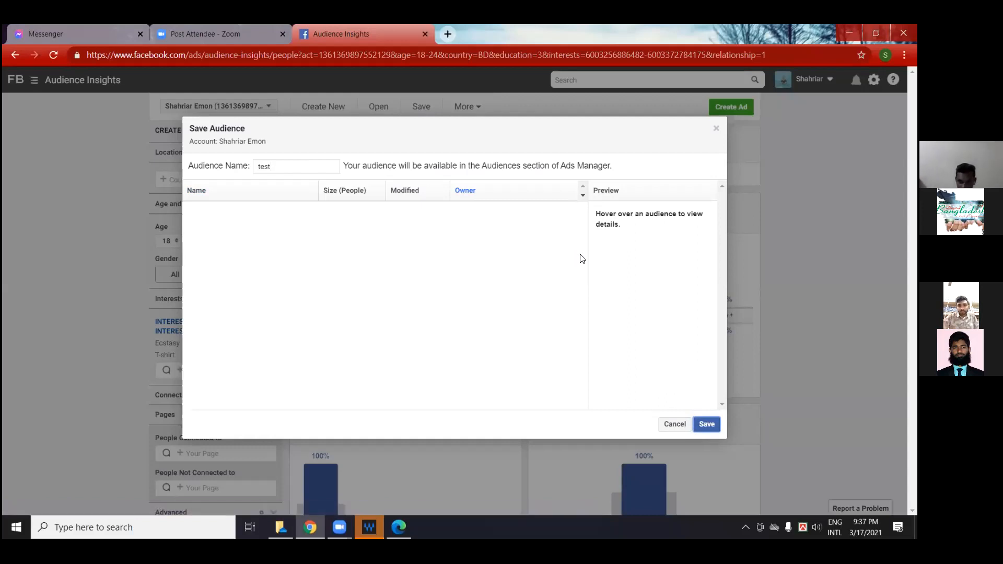
{"action": "left_click", "coordinate": [716, 128]}
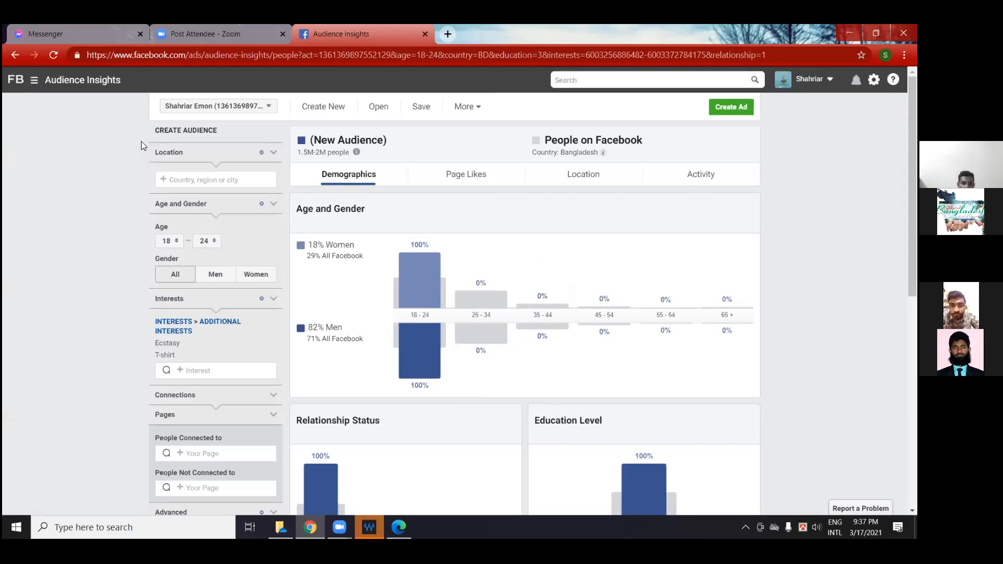
Step: Open Ads Manager from the business menu, leaving Audience Insights
{"action": "left_click", "coordinate": [33, 81]}
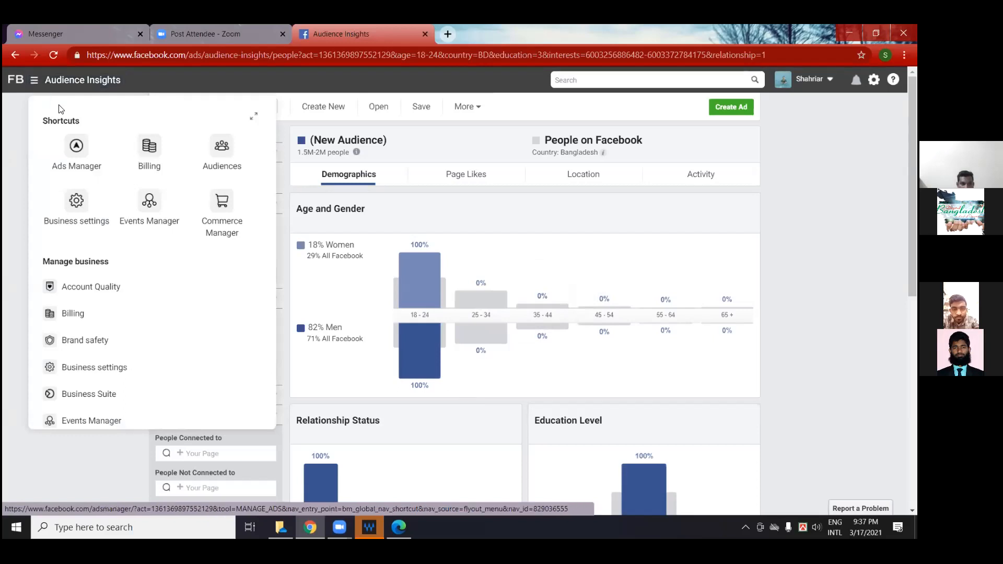
{"action": "left_click", "coordinate": [75, 147]}
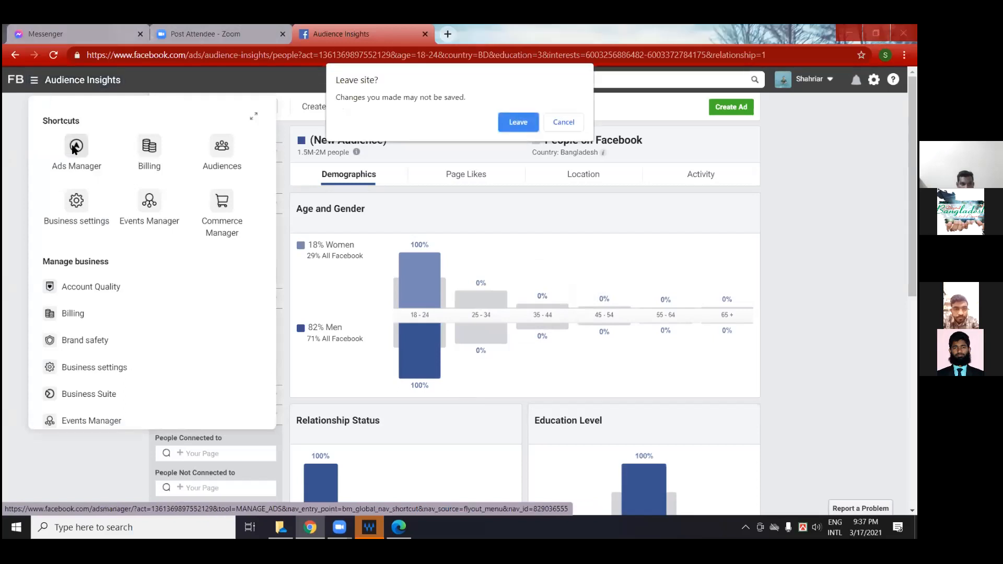
{"action": "left_click", "coordinate": [506, 124]}
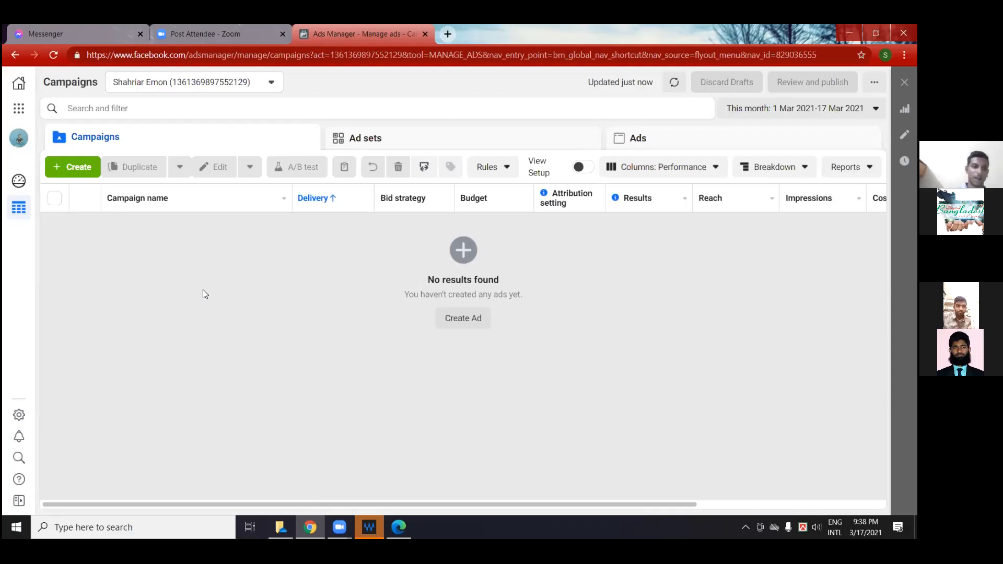
Step: Open facebook.com in a new browser tab
{"action": "left_click", "coordinate": [447, 34]}
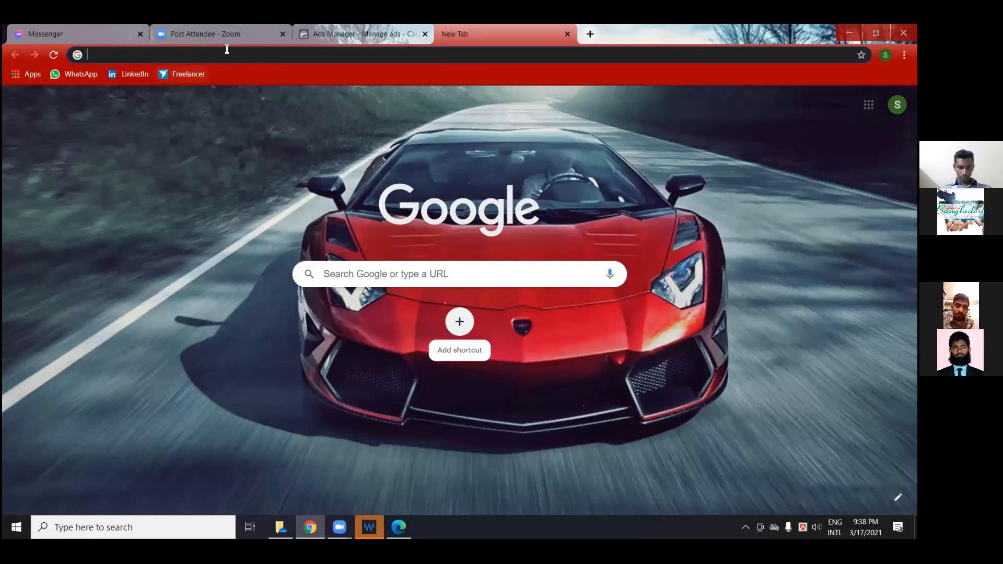
{"action": "type", "text": "face"}
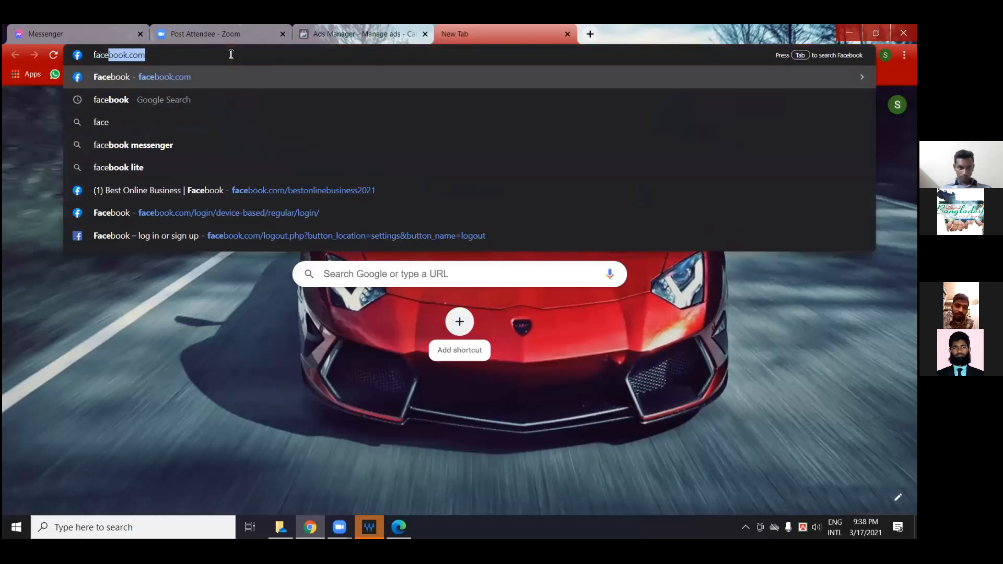
{"action": "key", "text": "Return"}
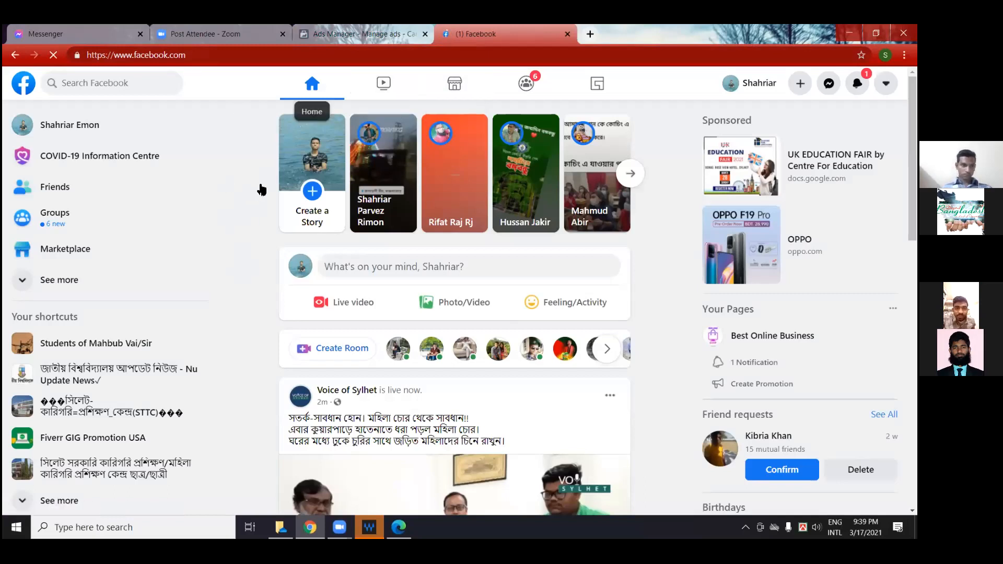
Step: Expand the sidebar list and open the Best Online Business page in a new tab
{"action": "left_click", "coordinate": [58, 277]}
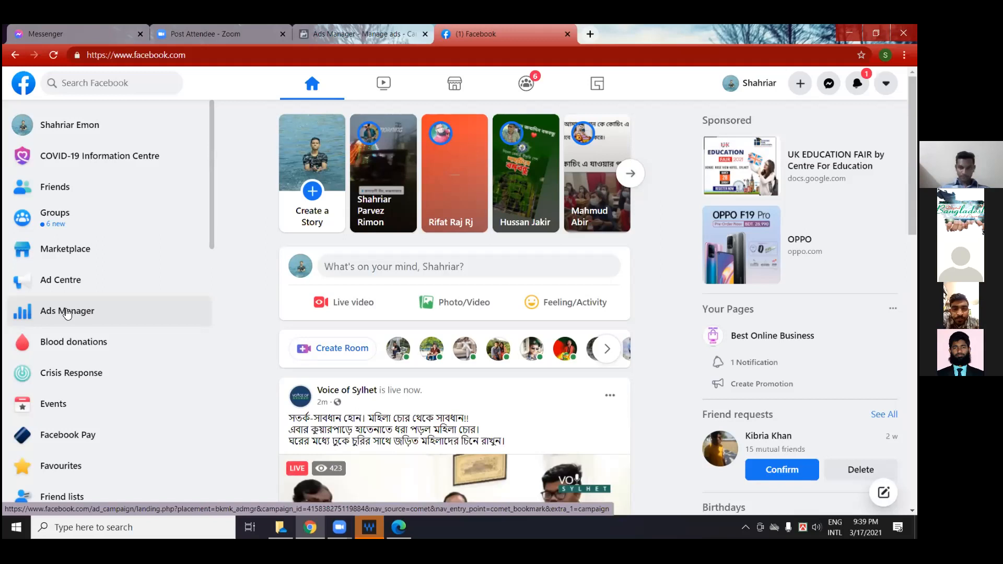
{"action": "middle_click", "coordinate": [776, 339]}
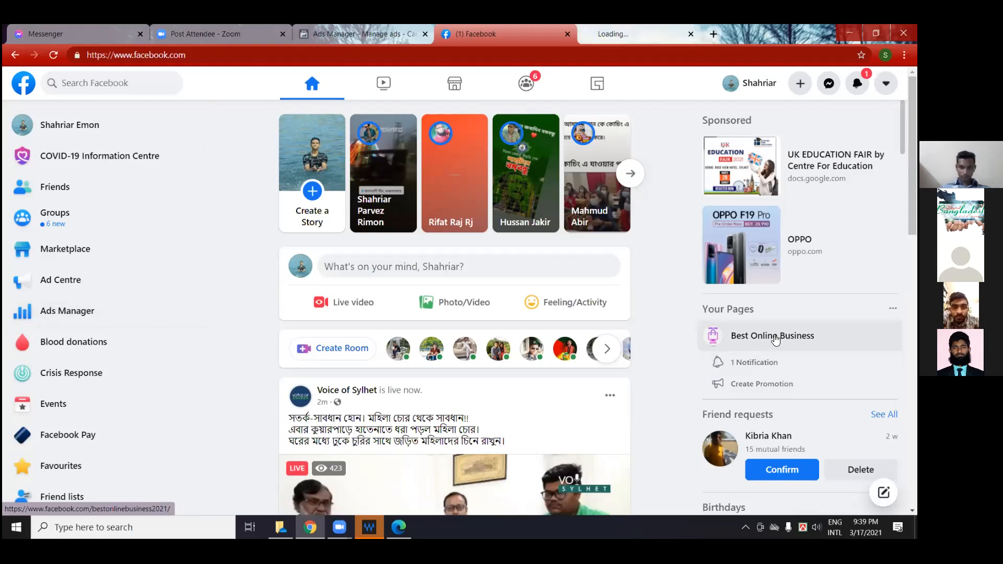
{"action": "left_click", "coordinate": [622, 36]}
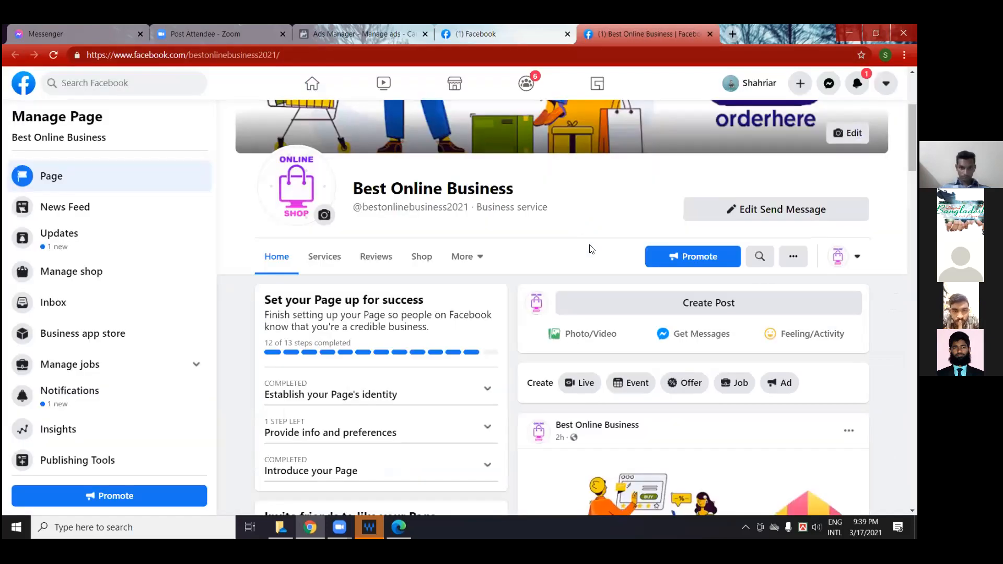
Step: Scroll through the Best Online Business page's posts and setup panels
{"action": "scroll", "coordinate": [815, 409], "scroll_direction": "down", "scroll_amount": 3}
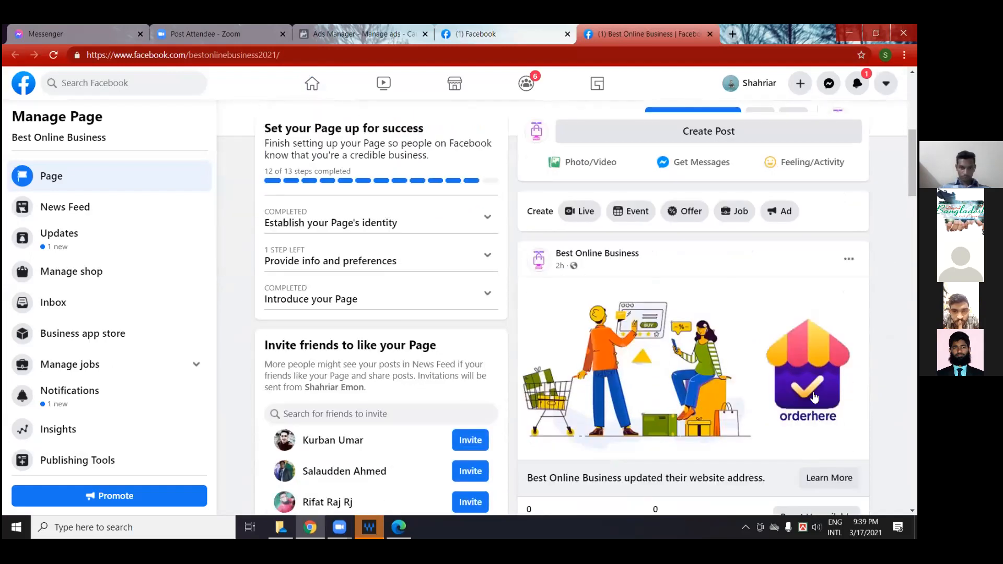
{"action": "scroll", "coordinate": [814, 397], "scroll_direction": "down", "scroll_amount": 1}
{"action": "scroll", "coordinate": [732, 287], "scroll_direction": "down", "scroll_amount": 2}
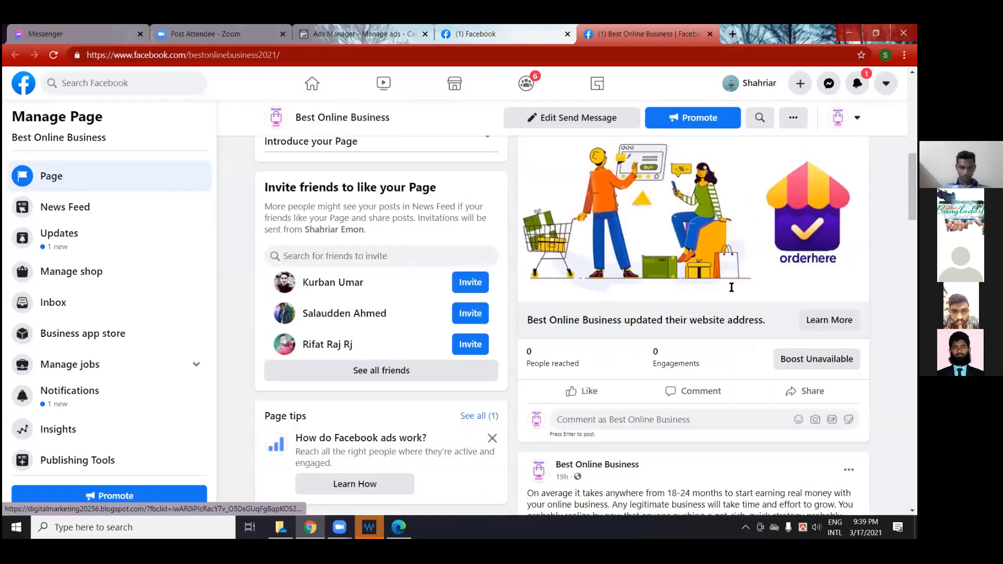
{"action": "scroll", "coordinate": [732, 287], "scroll_direction": "down", "scroll_amount": 4}
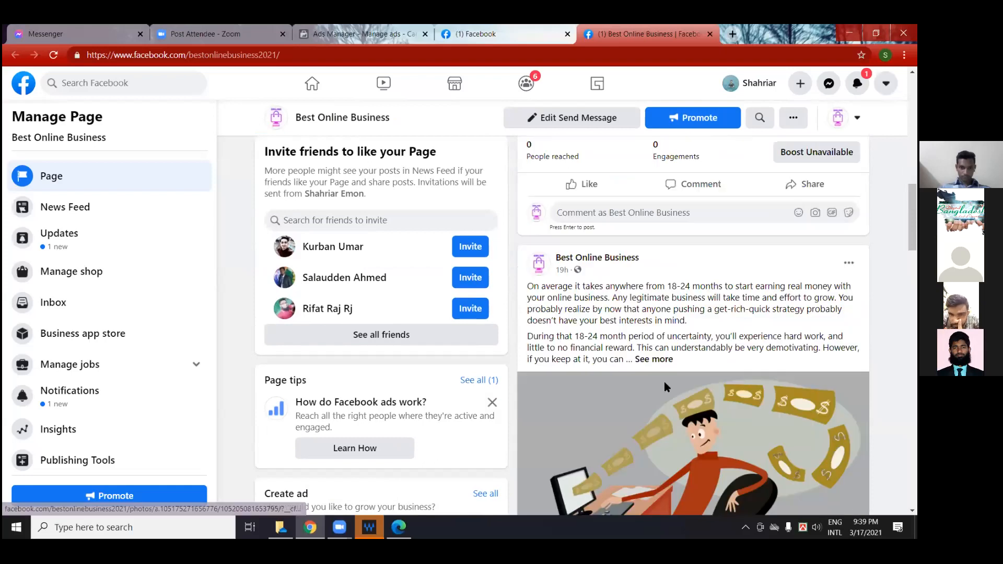
{"action": "scroll", "coordinate": [648, 348], "scroll_direction": "down", "scroll_amount": 1}
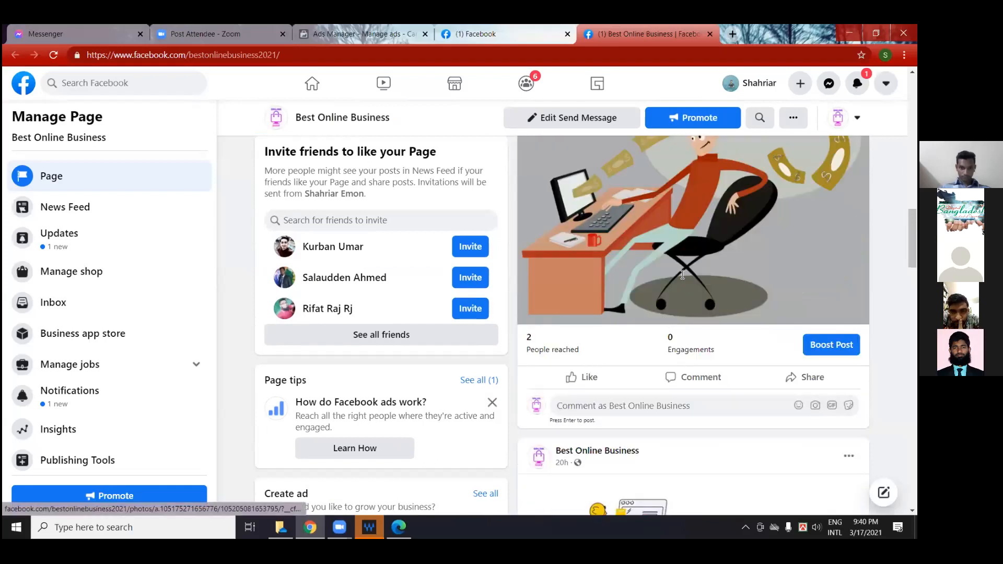
{"action": "scroll", "coordinate": [684, 282], "scroll_direction": "down", "scroll_amount": 2}
{"action": "scroll", "coordinate": [685, 282], "scroll_direction": "up", "scroll_amount": 8}
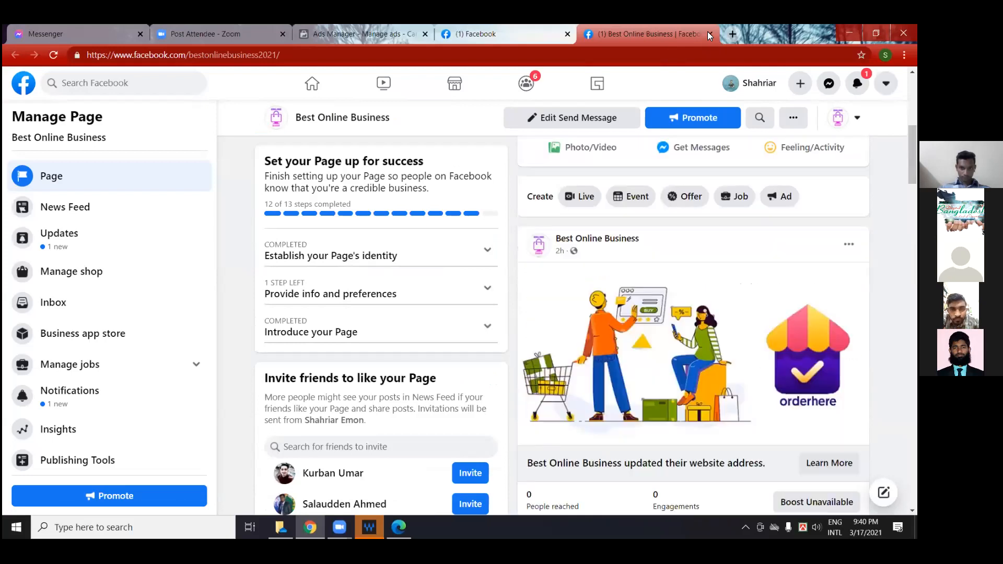
Step: Close the business page tab and move the Ads Manager tab after the Facebook tab
{"action": "left_click", "coordinate": [709, 34]}
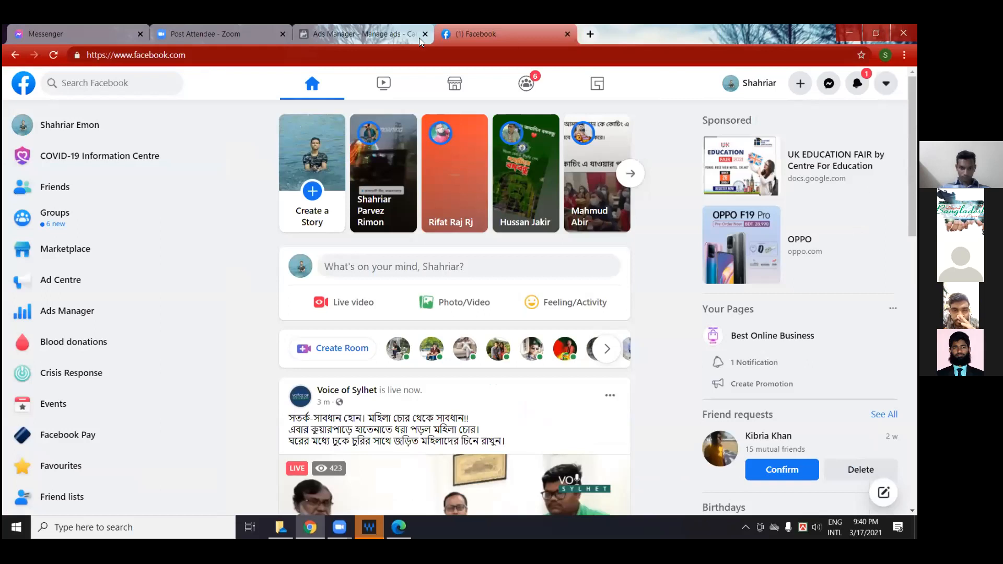
{"action": "left_click", "coordinate": [372, 35]}
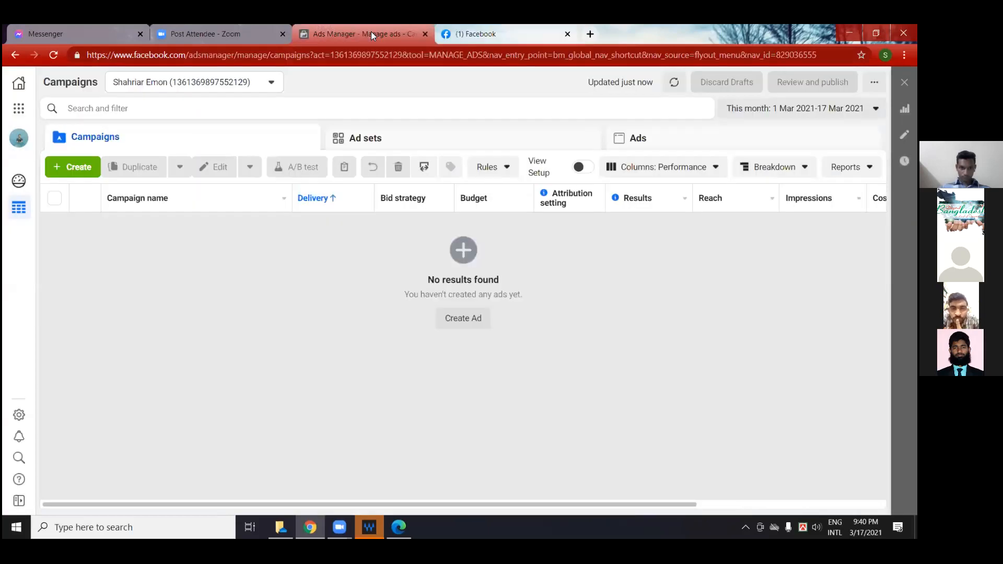
{"action": "left_click_drag", "start_coordinate": [370, 34], "coordinate": [482, 33]}
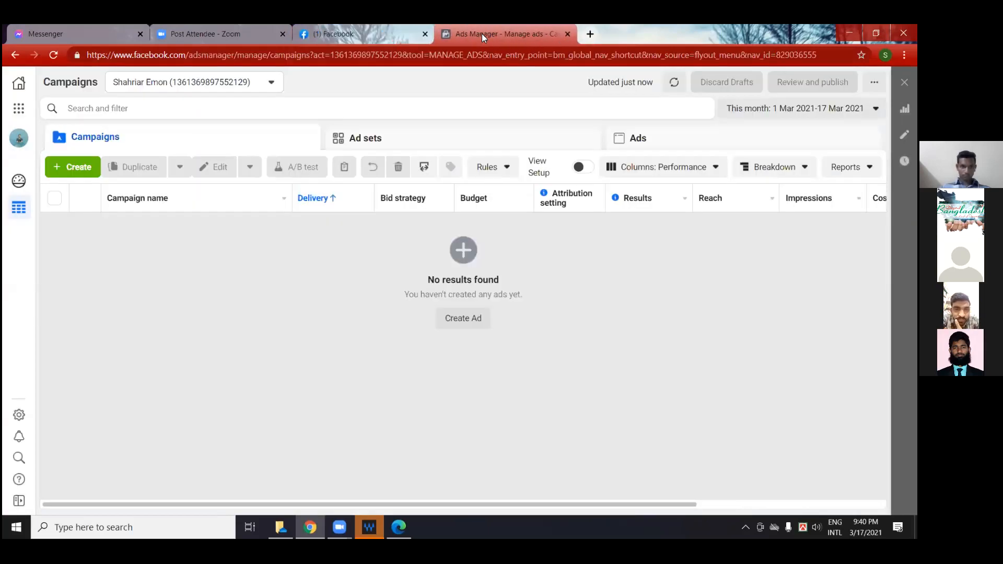
{"action": "left_click", "coordinate": [369, 37]}
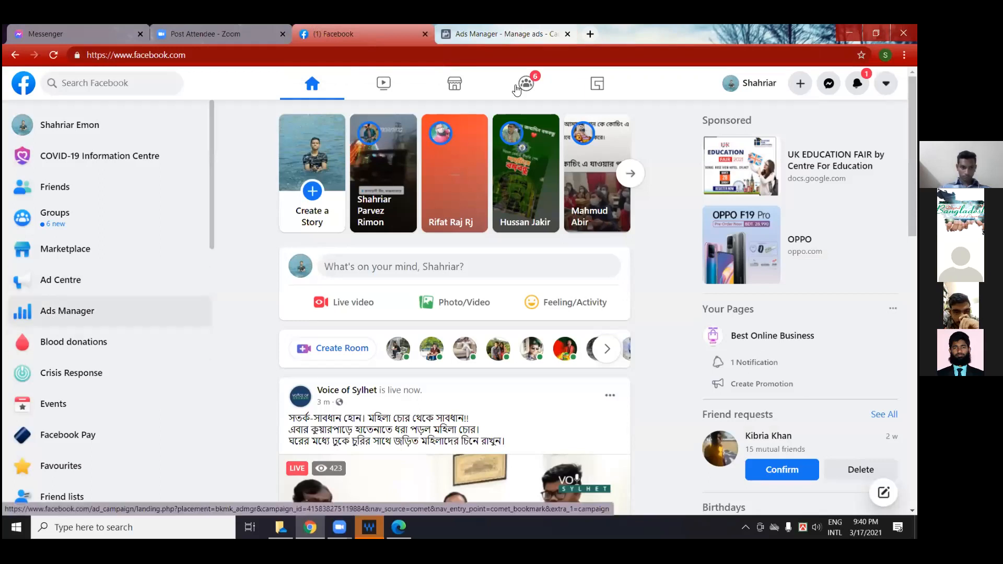
Step: Start creating a new campaign in Ads Manager
{"action": "left_click", "coordinate": [515, 38]}
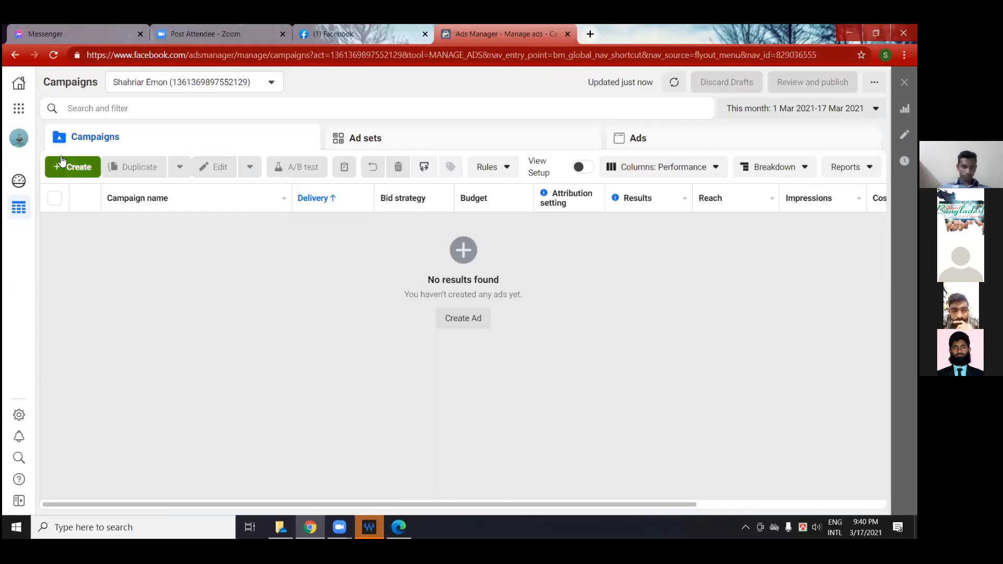
{"action": "left_click", "coordinate": [75, 167]}
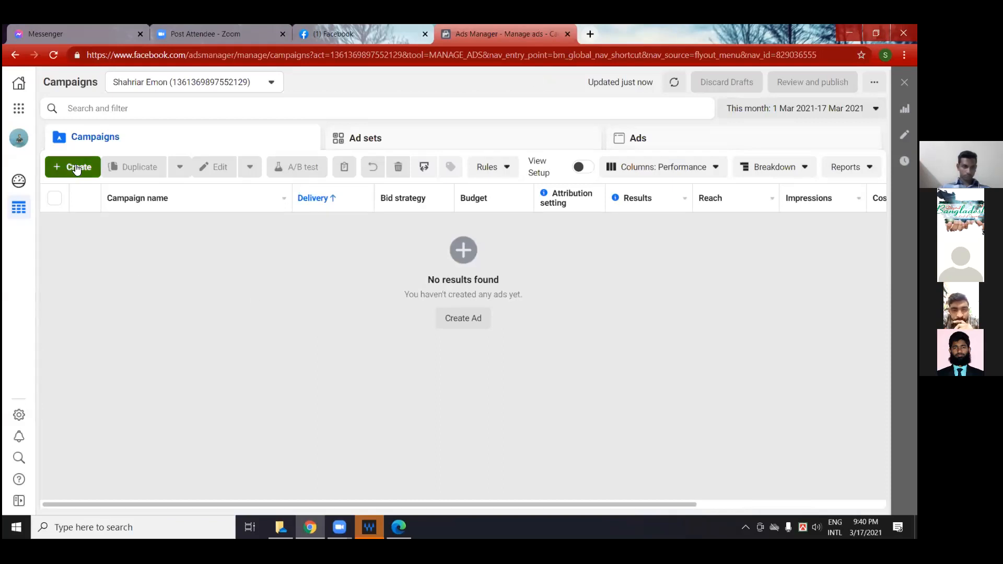
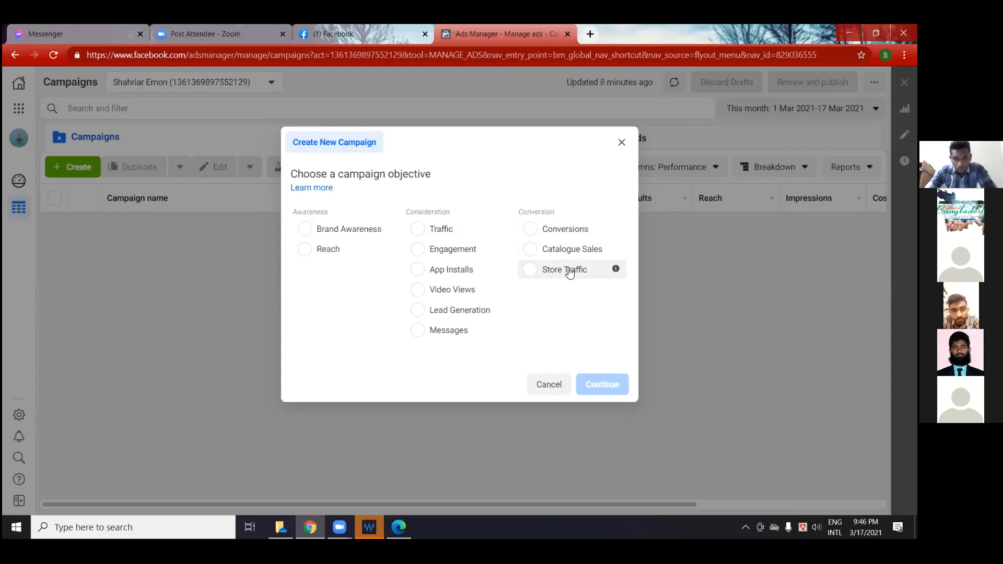
Step: Choose the Messages campaign objective and name the campaign test campaign
{"action": "left_click", "coordinate": [418, 331]}
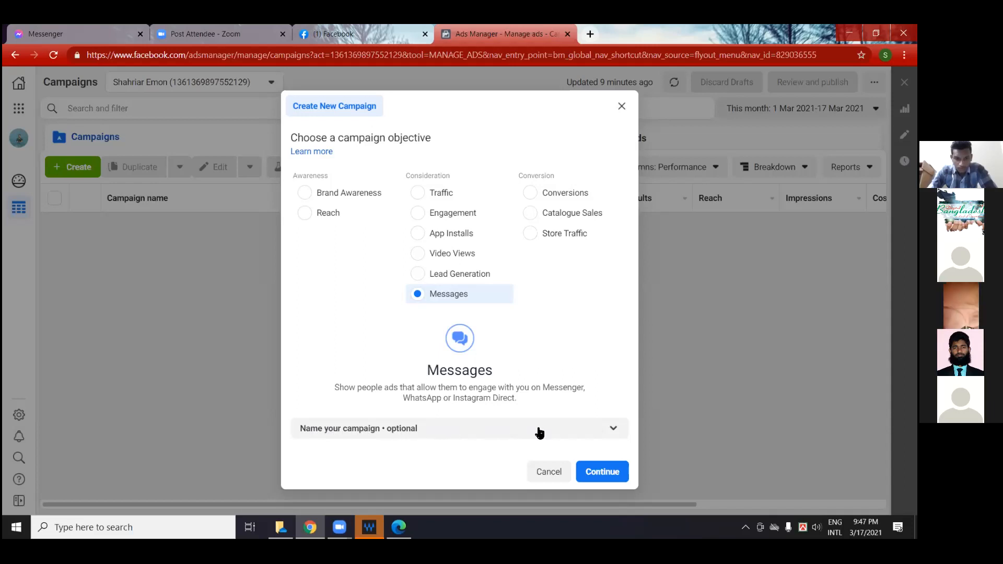
{"action": "left_click", "coordinate": [611, 427]}
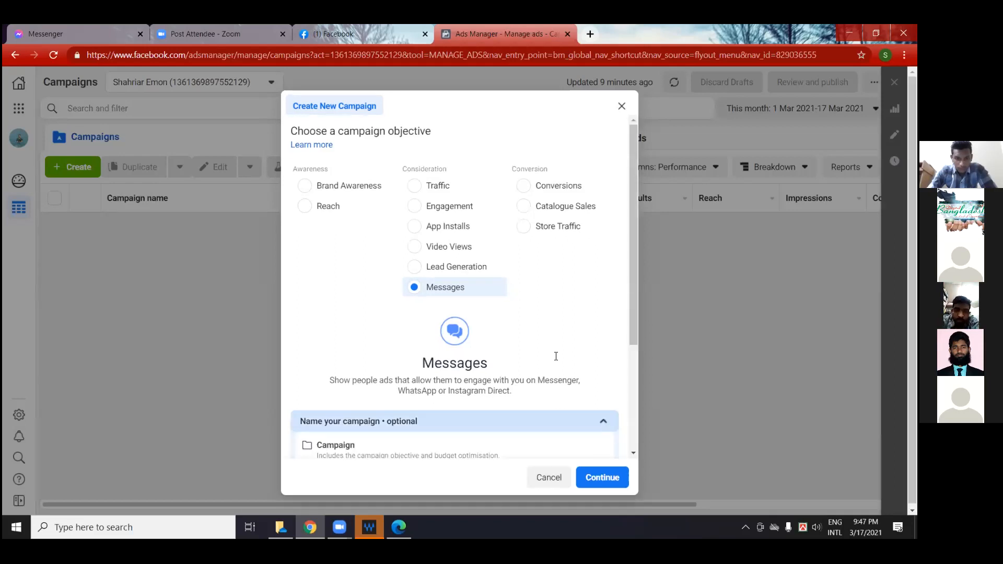
{"action": "scroll", "coordinate": [546, 336], "scroll_direction": "down", "scroll_amount": 3}
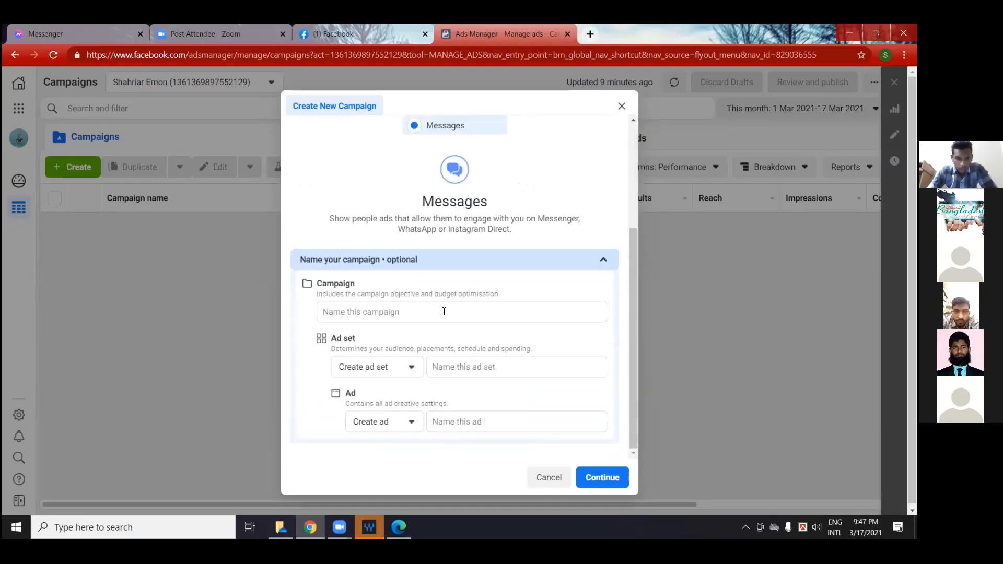
{"action": "left_click", "coordinate": [381, 310]}
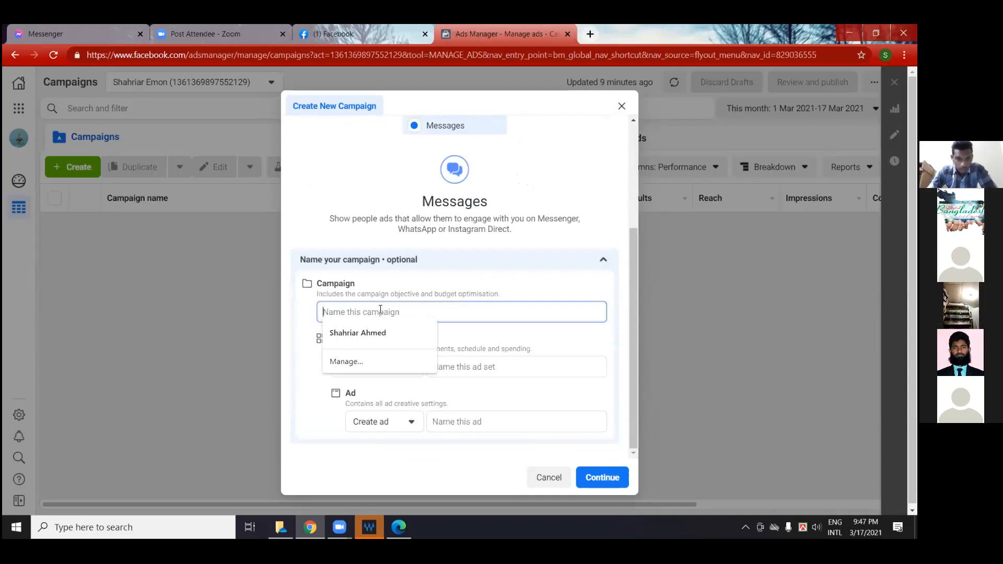
{"action": "type", "text": "test campaign"}
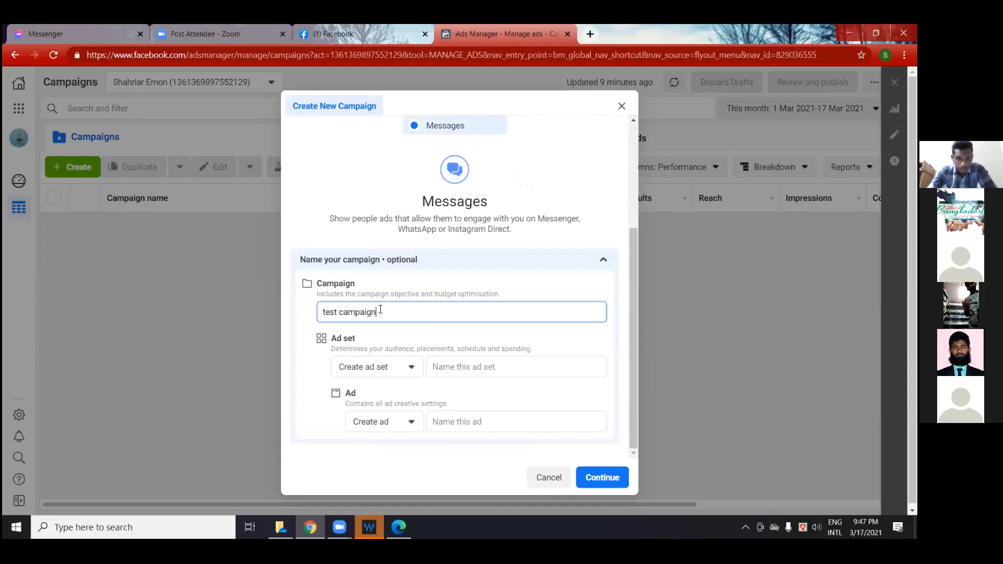
{"action": "triple_click", "coordinate": [380, 310]}
{"action": "key", "text": "ctrl+c"}
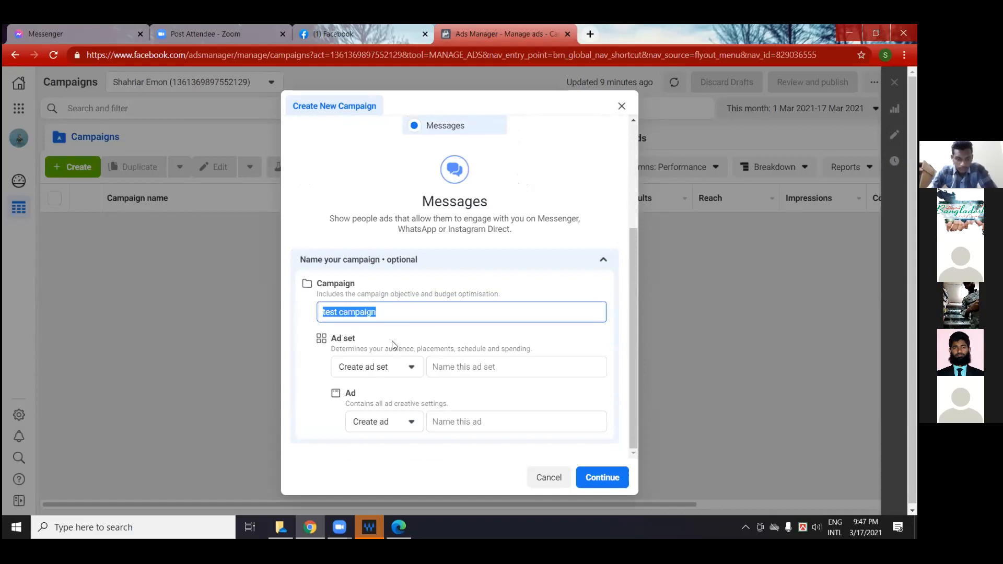
Step: Name the ad set test campaign1 and the ad test campaign2, then continue to the campaign editor
{"action": "left_click", "coordinate": [465, 365]}
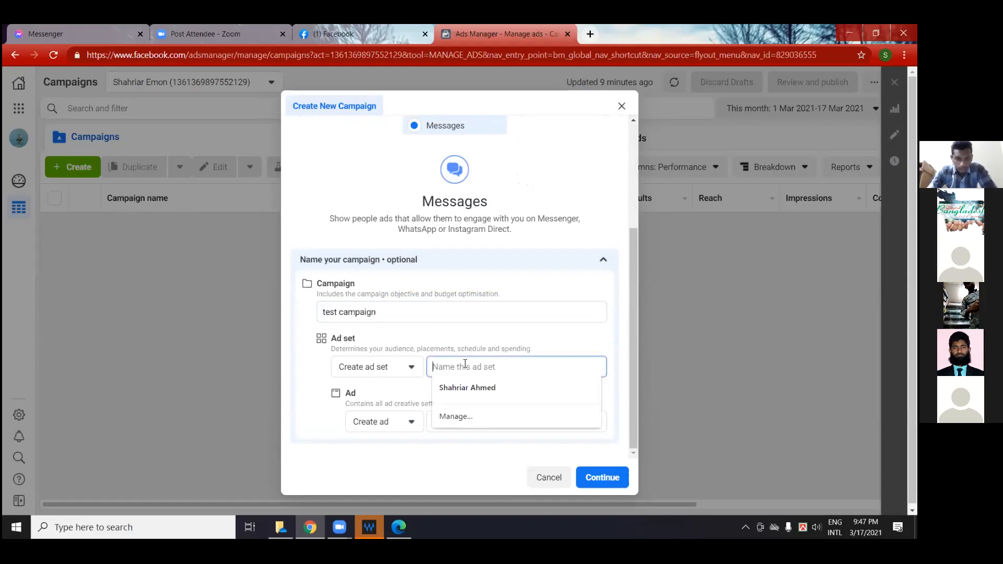
{"action": "key", "text": "ctrl+v"}
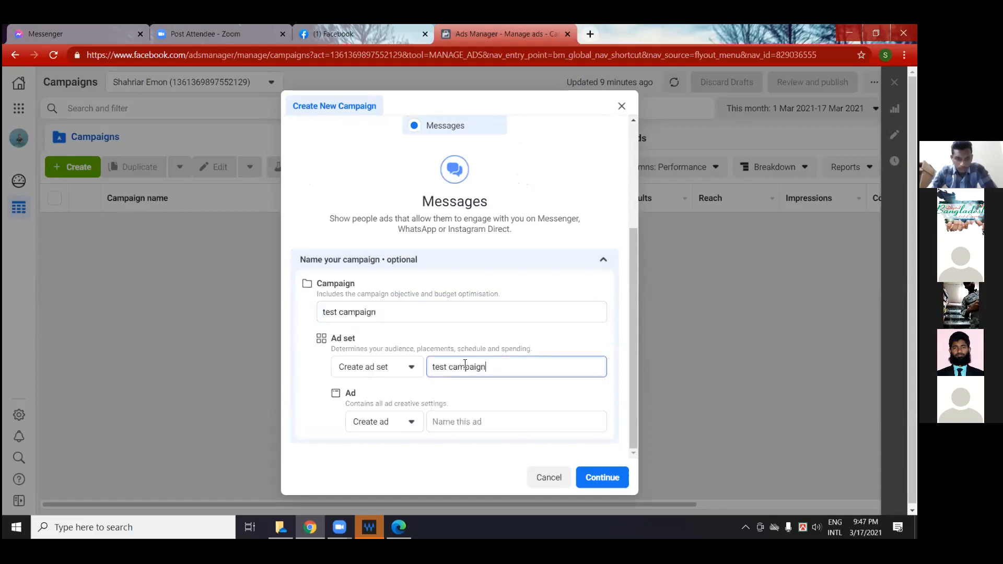
{"action": "type", "text": "1"}
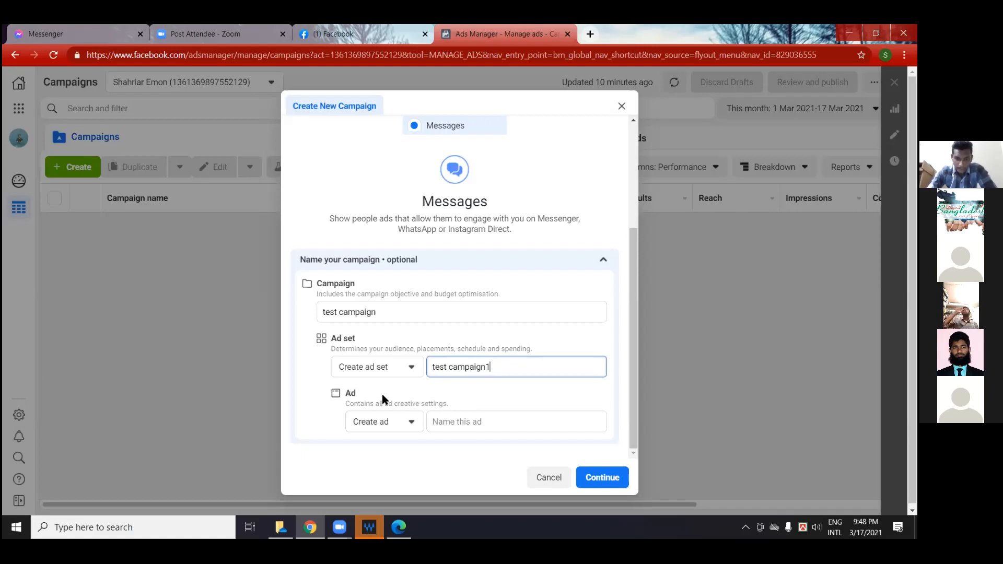
{"action": "left_click", "coordinate": [468, 421]}
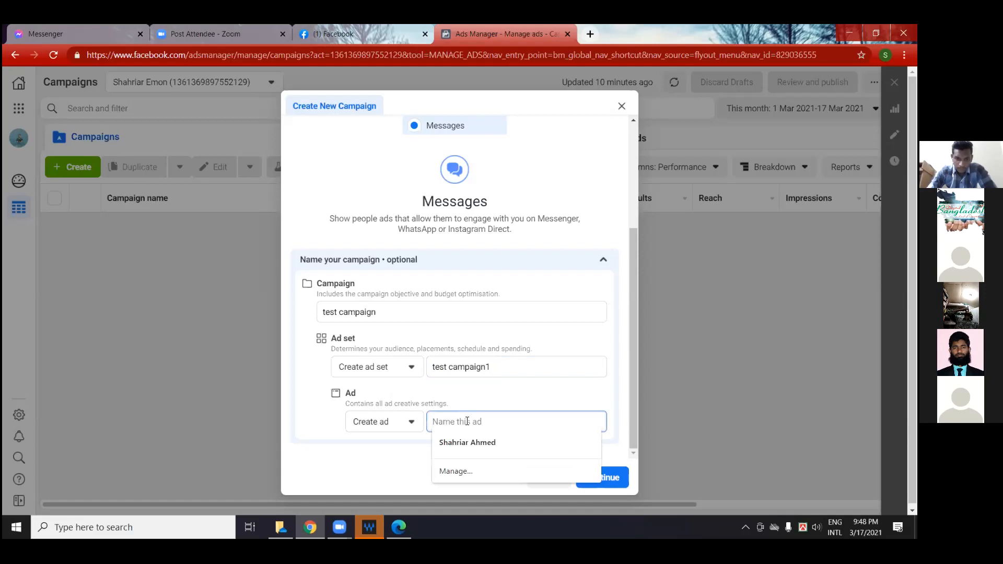
{"action": "key", "text": "ctrl+v"}
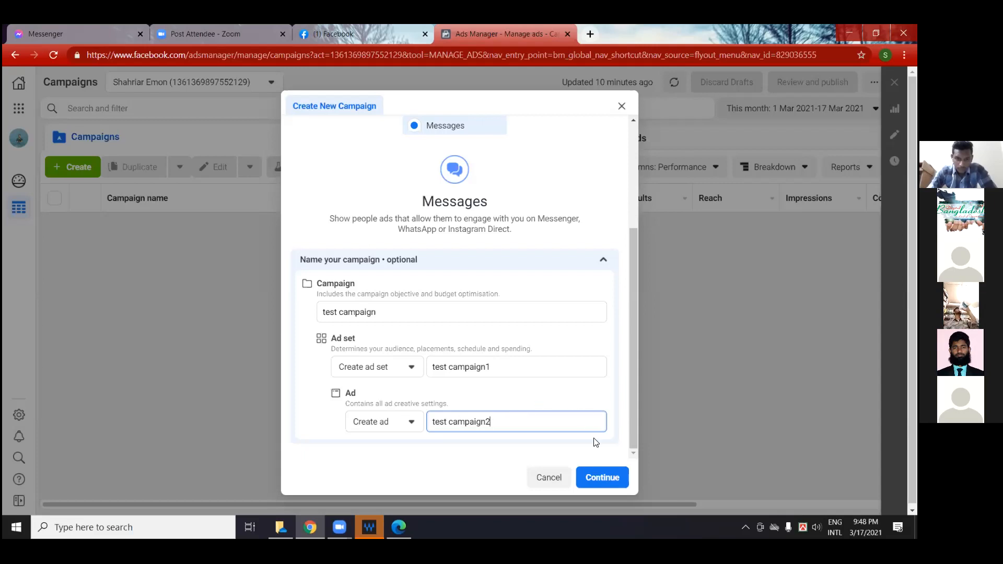
{"action": "left_click", "coordinate": [606, 478]}
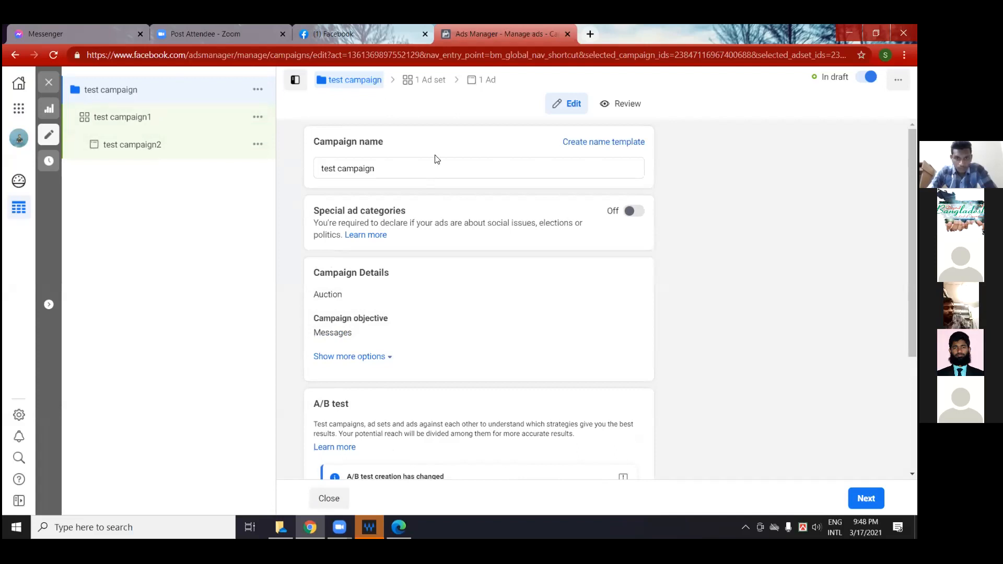
Step: Review the campaign-level settings and proceed to the ad set settings
{"action": "scroll", "coordinate": [505, 232], "scroll_direction": "down", "scroll_amount": 1}
{"action": "scroll", "coordinate": [505, 232], "scroll_direction": "down", "scroll_amount": 3}
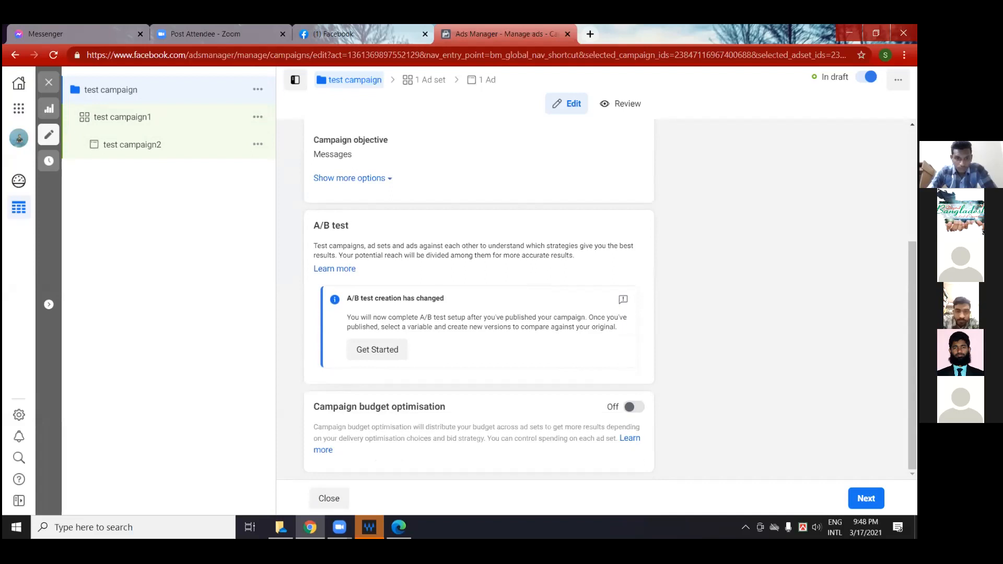
{"action": "left_click", "coordinate": [866, 498]}
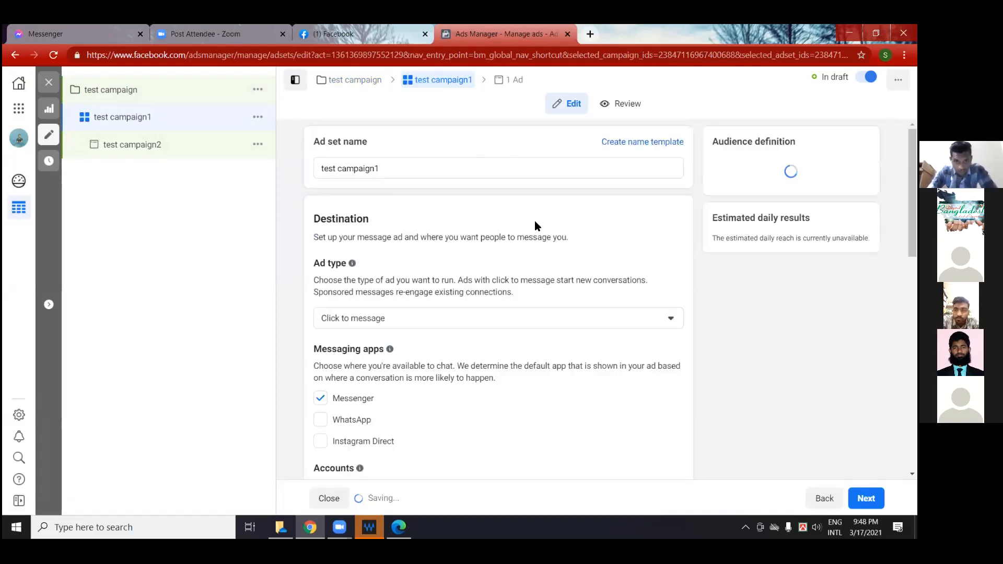
Step: Set the ad set's ad type to Click to message and its Facebook Page to Best Online Business
{"action": "scroll", "coordinate": [560, 225], "scroll_direction": "down", "scroll_amount": 1}
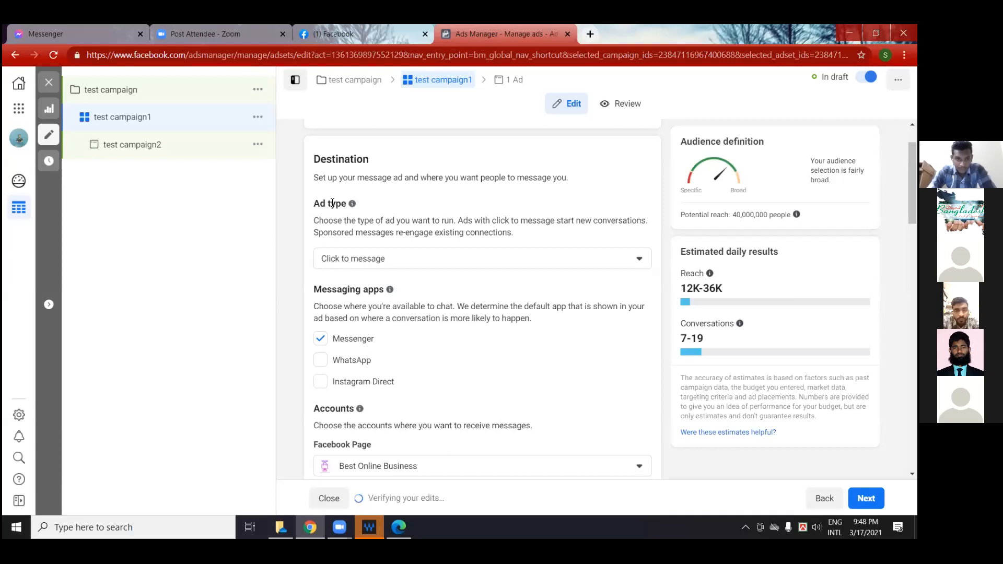
{"action": "left_click", "coordinate": [634, 258]}
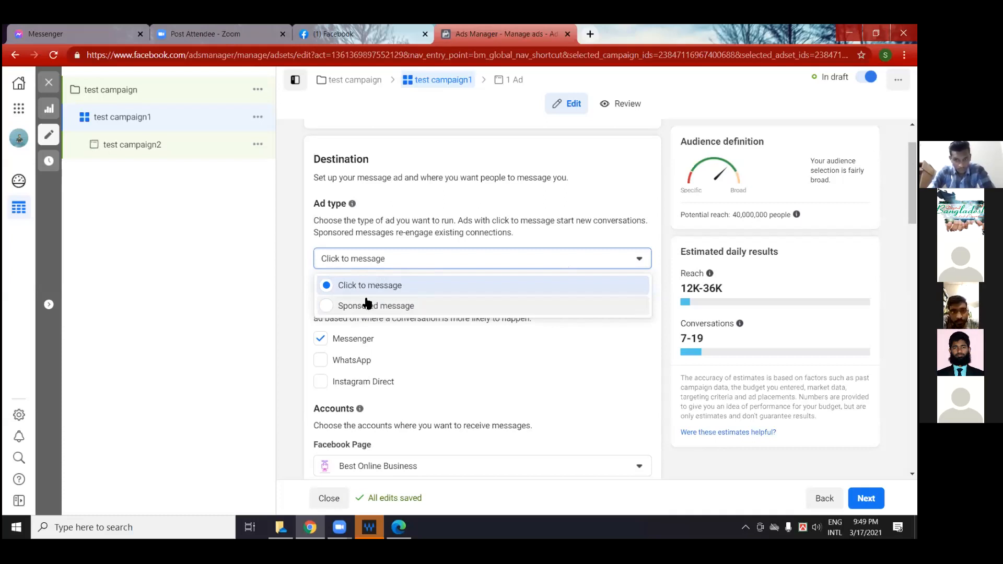
{"action": "left_click", "coordinate": [378, 286]}
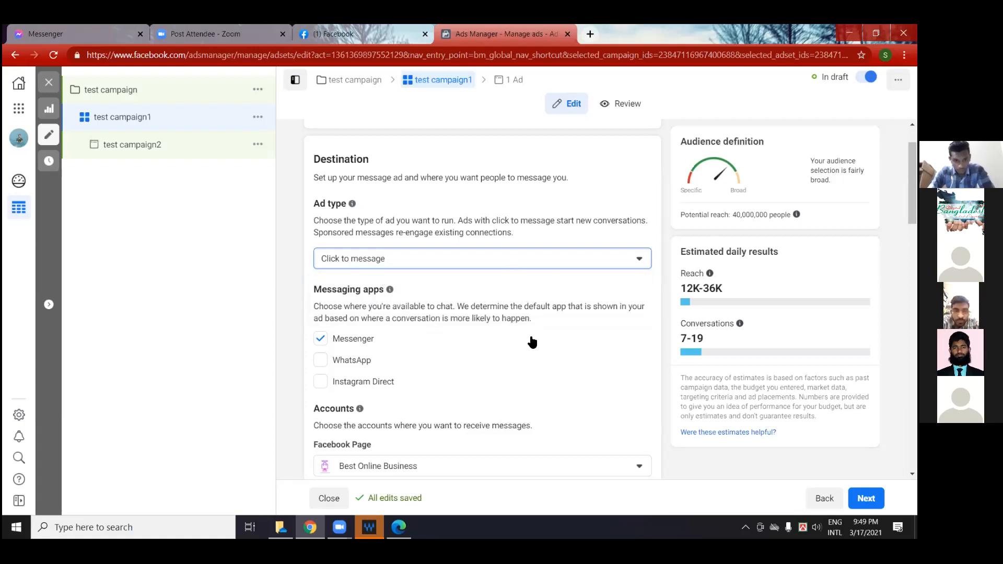
{"action": "scroll", "coordinate": [459, 302], "scroll_direction": "down", "scroll_amount": 1}
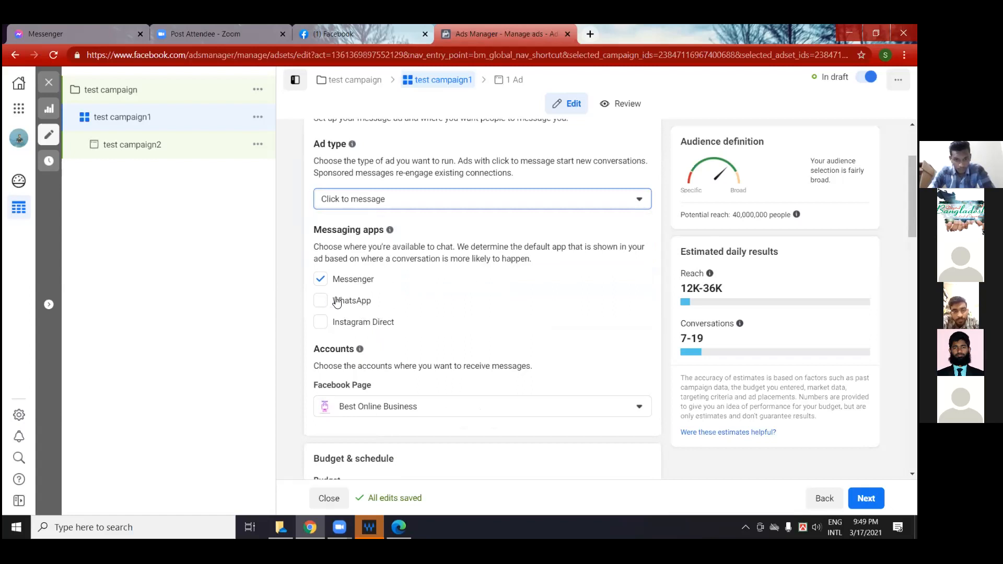
{"action": "scroll", "coordinate": [481, 285], "scroll_direction": "down", "scroll_amount": 2}
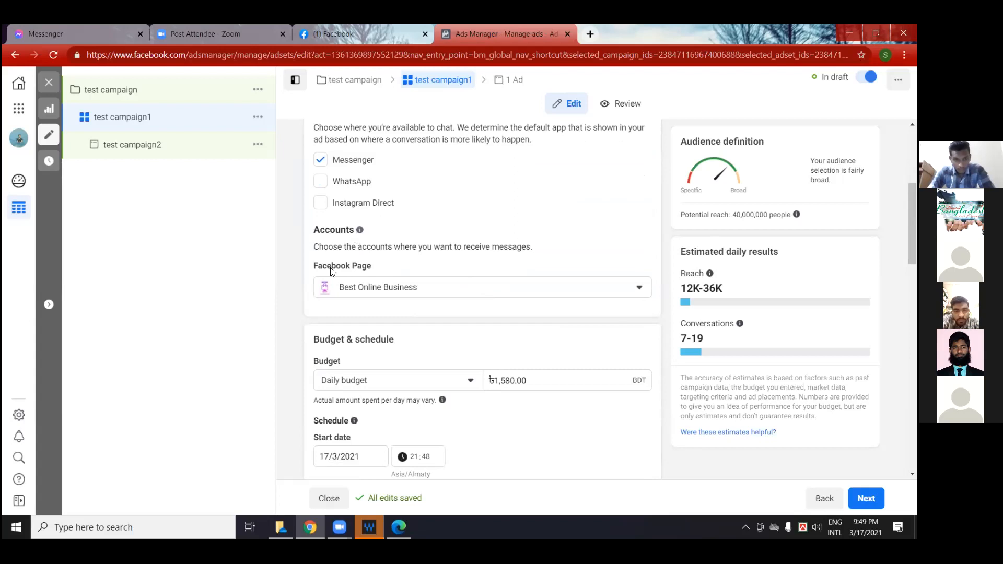
{"action": "left_click", "coordinate": [634, 287]}
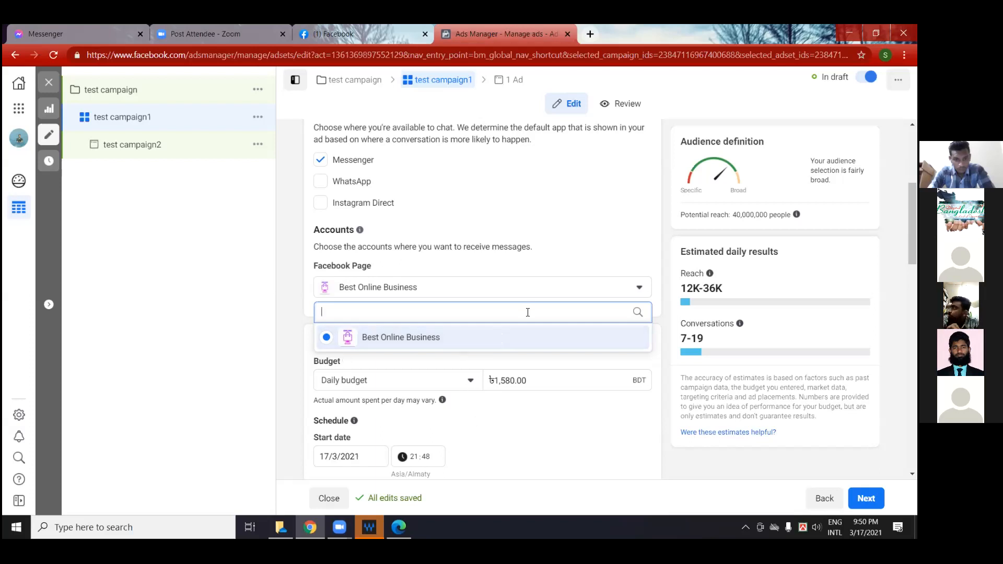
{"action": "left_click", "coordinate": [328, 340]}
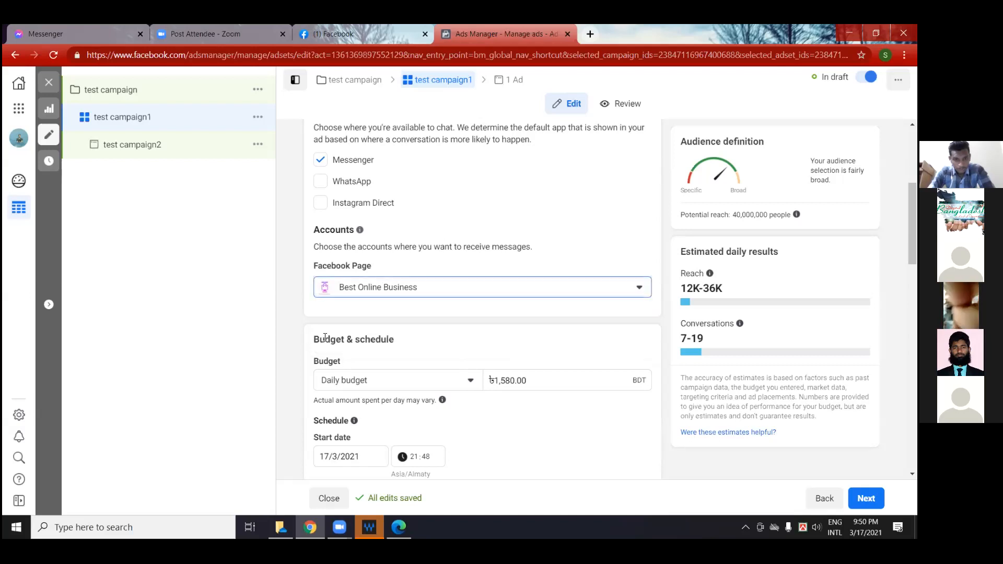
Step: Scroll through the budget and schedule settings and check the saved audience list
{"action": "scroll", "coordinate": [499, 297], "scroll_direction": "down", "scroll_amount": 2}
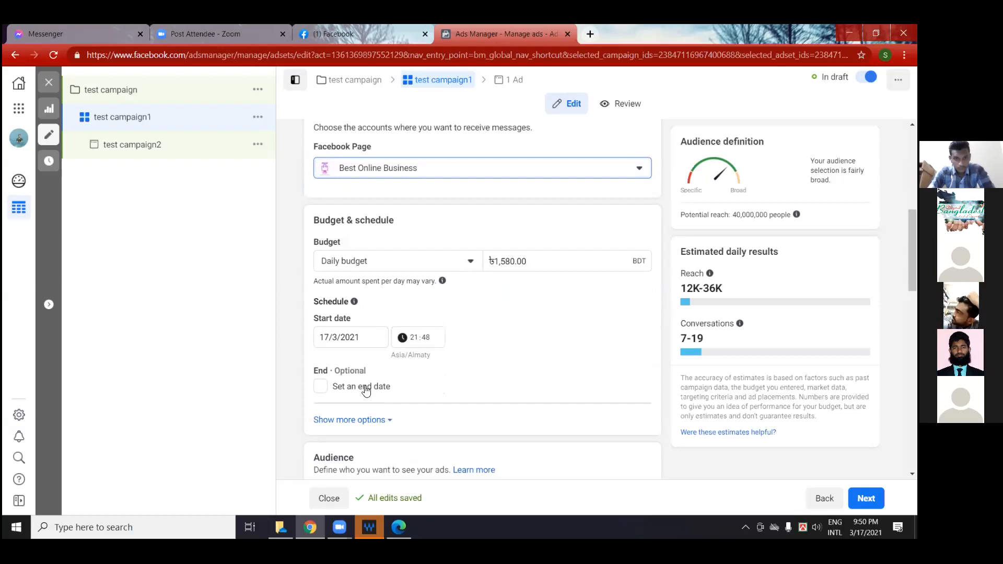
{"action": "mouse_move", "coordinate": [355, 302]}
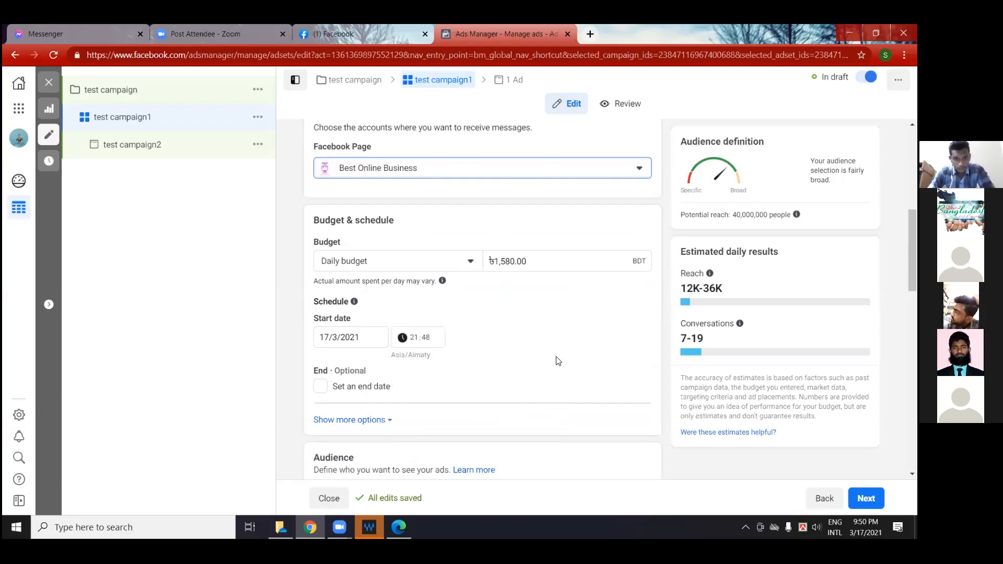
{"action": "scroll", "coordinate": [602, 325], "scroll_direction": "down", "scroll_amount": 3}
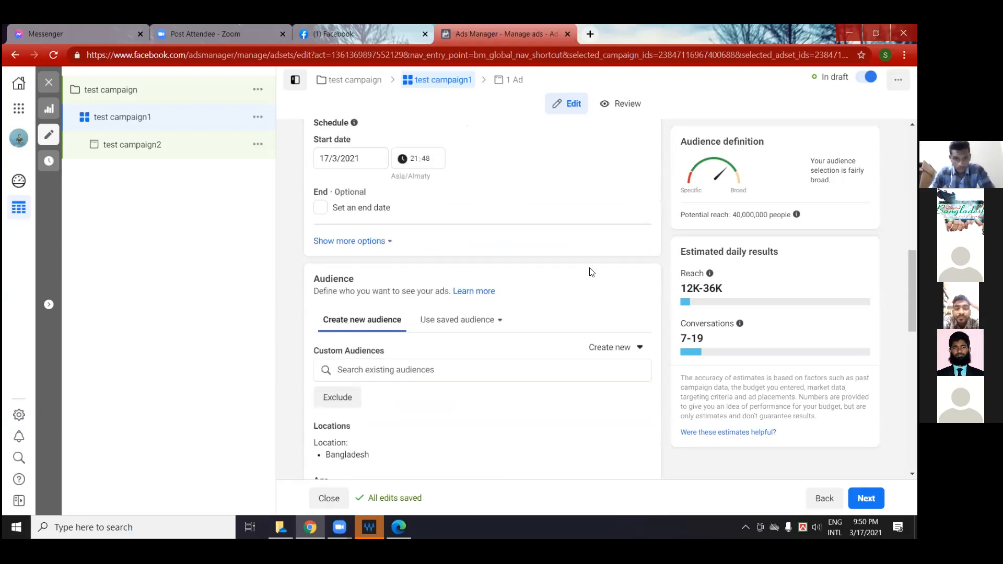
{"action": "scroll", "coordinate": [472, 212], "scroll_direction": "down", "scroll_amount": 1}
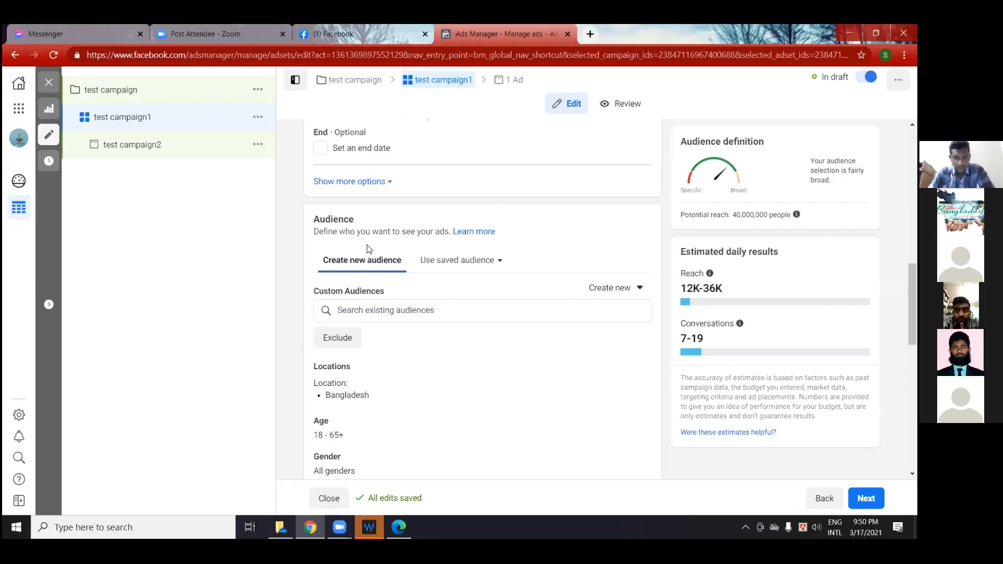
{"action": "left_click", "coordinate": [460, 260]}
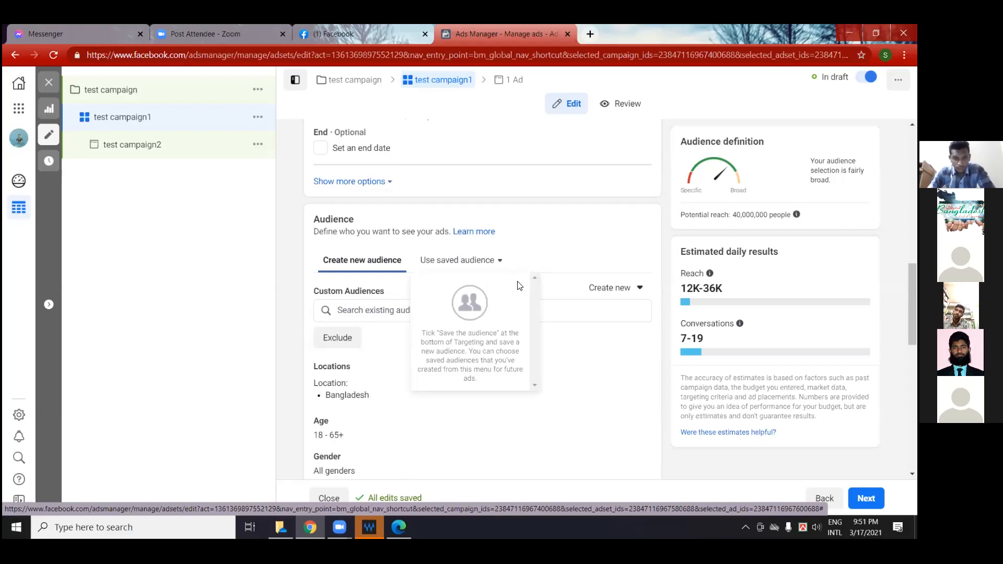
{"action": "left_click", "coordinate": [320, 248]}
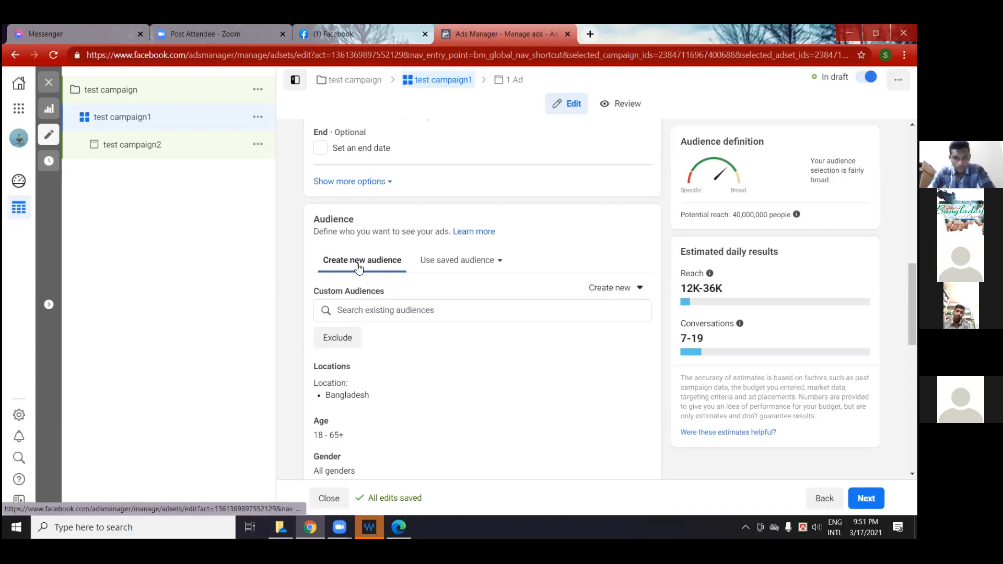
Step: Browse the options for creating custom audiences and the existing audiences list
{"action": "scroll", "coordinate": [408, 272], "scroll_direction": "down", "scroll_amount": 1}
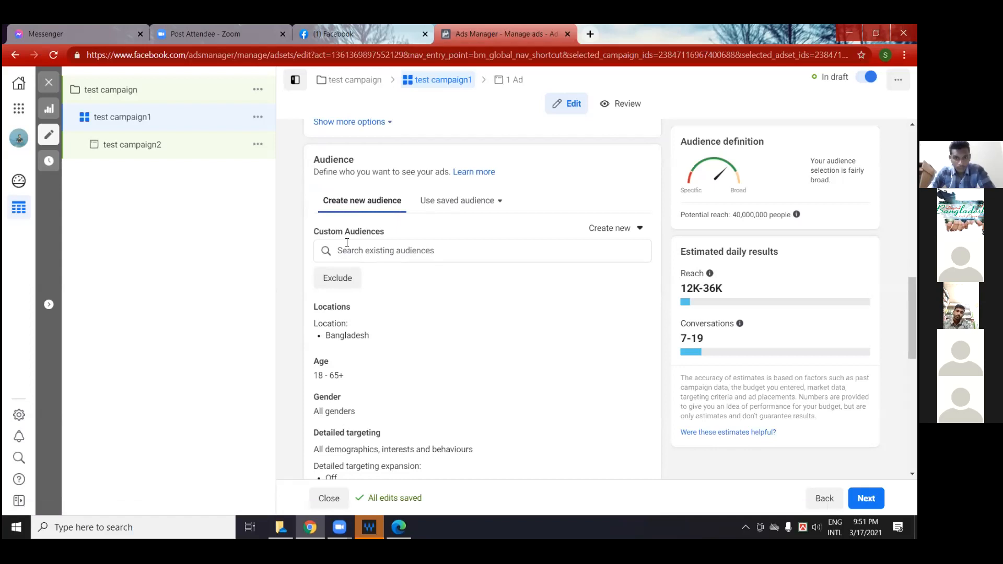
{"action": "left_click", "coordinate": [621, 229]}
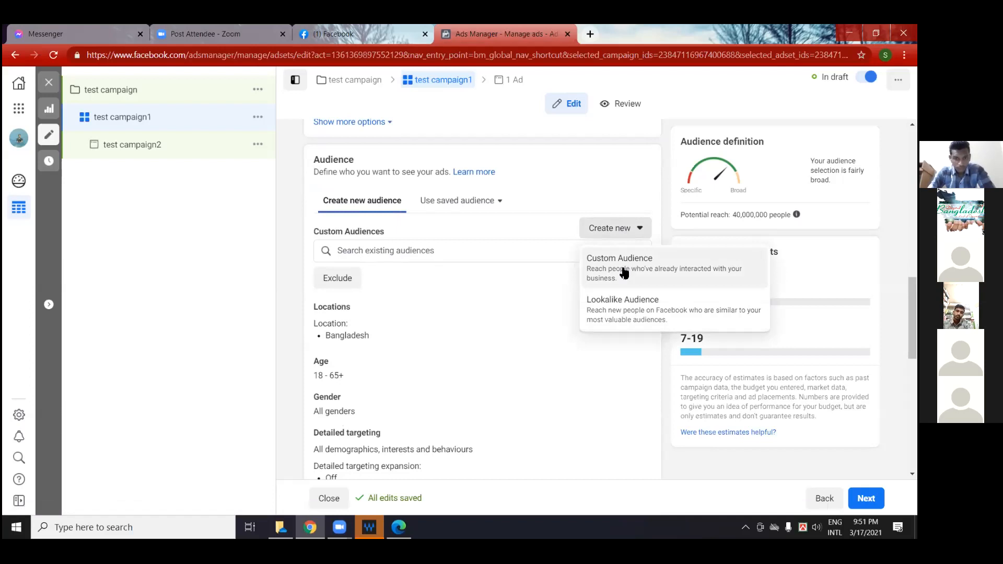
{"action": "left_click", "coordinate": [364, 244]}
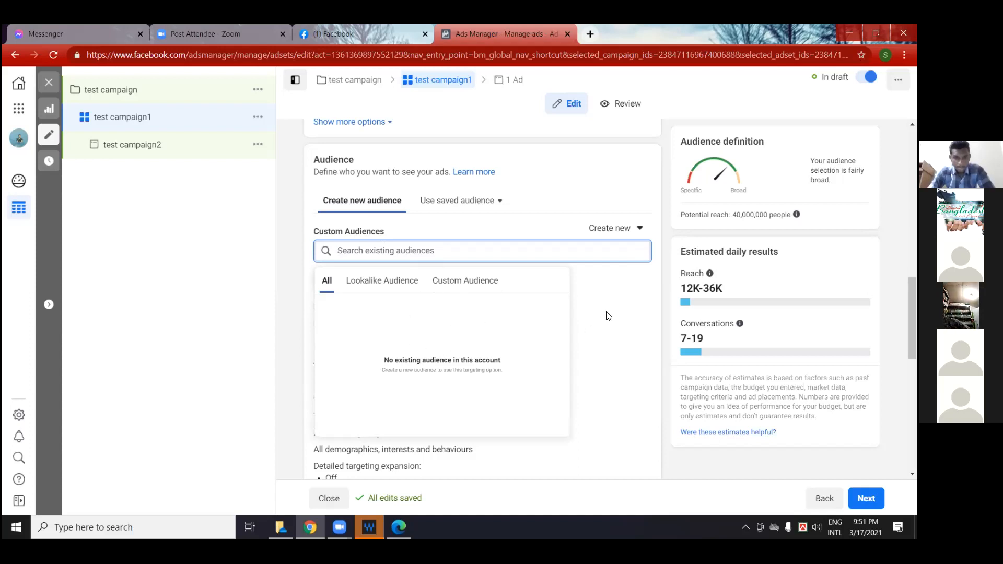
{"action": "left_click", "coordinate": [265, 306]}
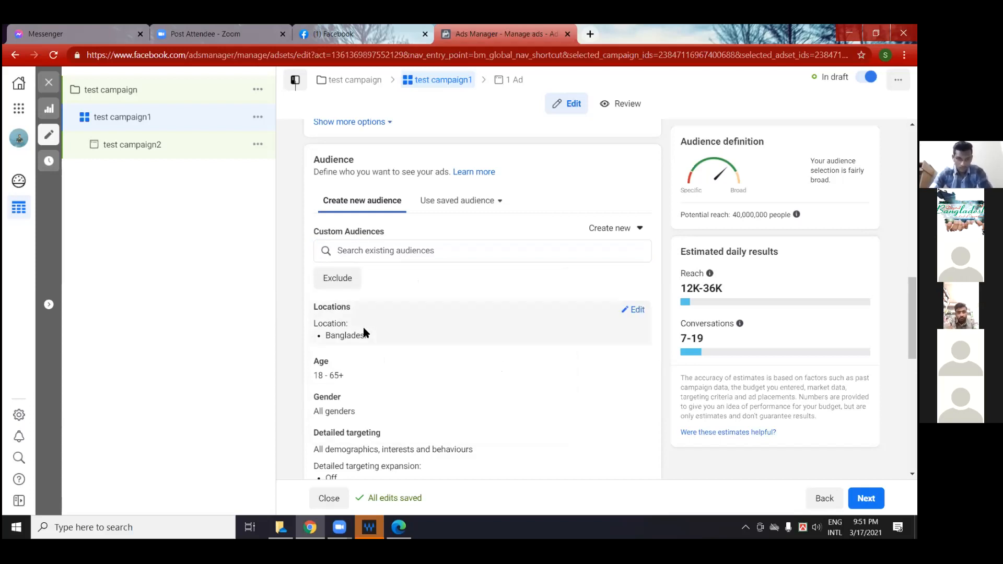
Step: Remove Bangladesh from the ad set's target locations
{"action": "scroll", "coordinate": [401, 321], "scroll_direction": "down", "scroll_amount": 1}
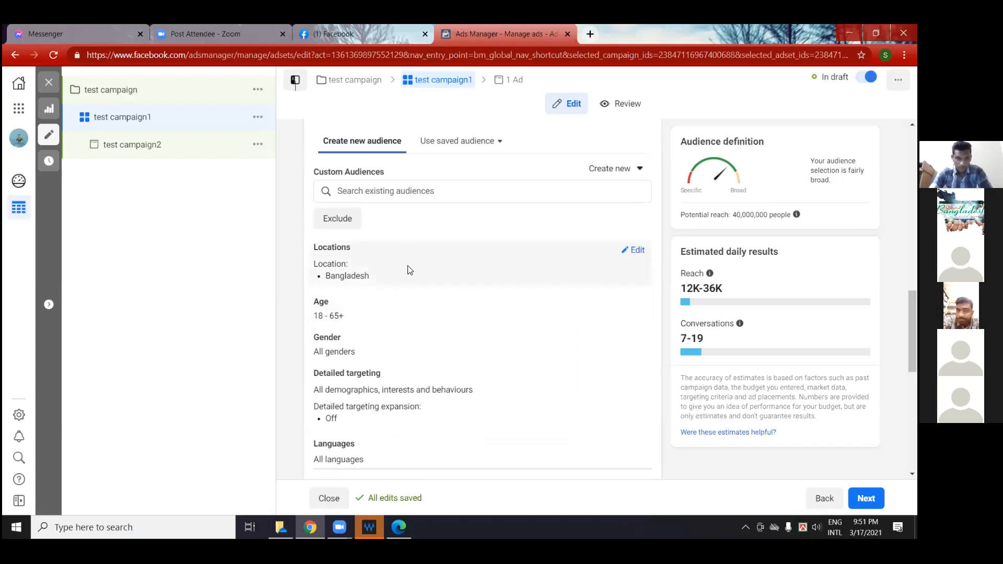
{"action": "left_click", "coordinate": [636, 251]}
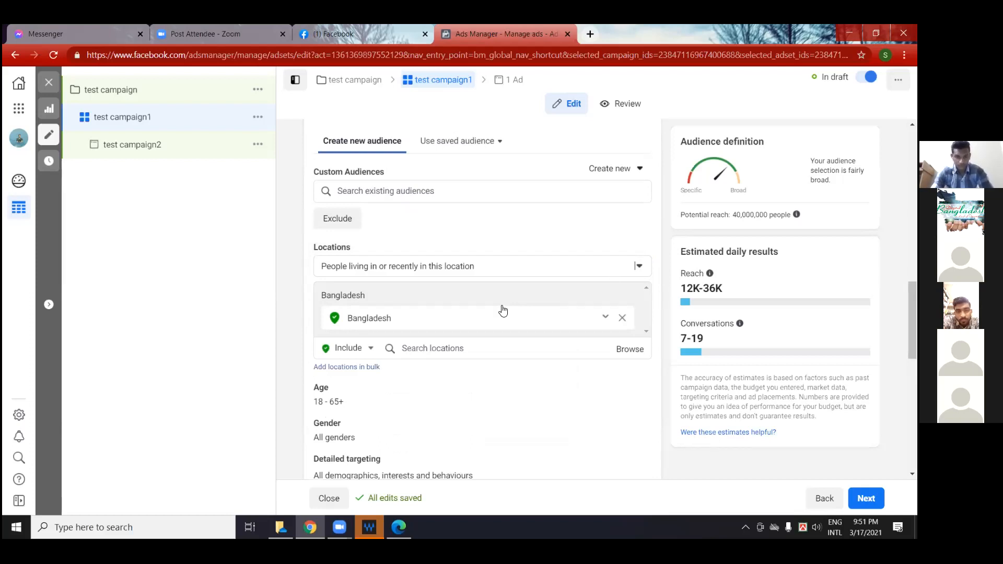
{"action": "left_click", "coordinate": [622, 319]}
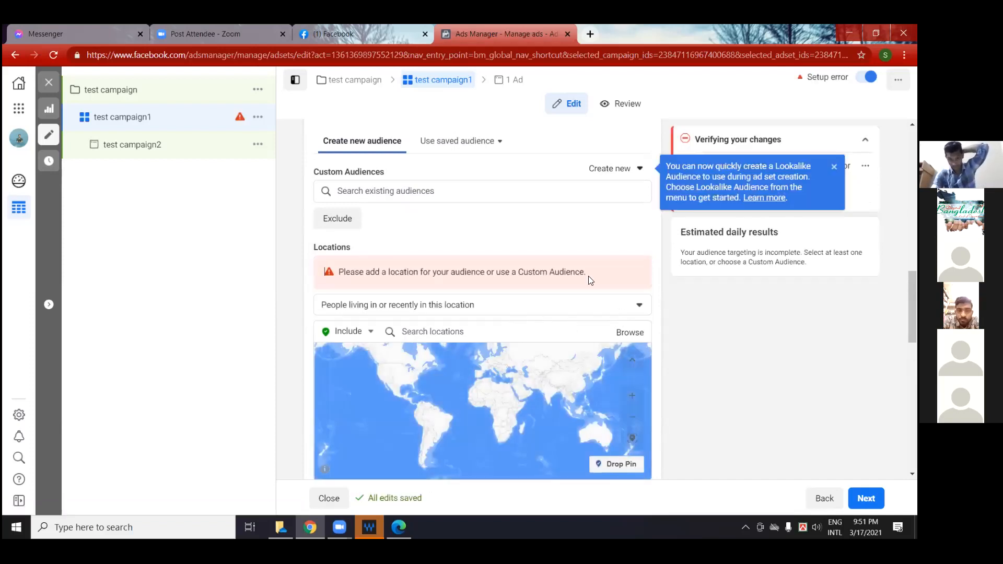
Step: Add Dhaka, Dhaka Division as a target location, keeping people living in or recently in this location
{"action": "left_click", "coordinate": [456, 307]}
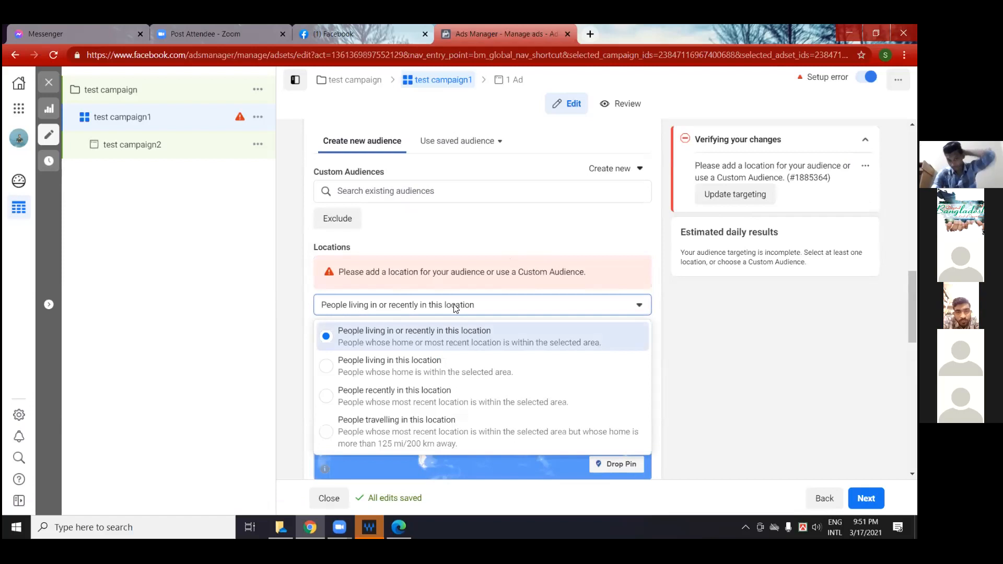
{"action": "left_click", "coordinate": [535, 226]}
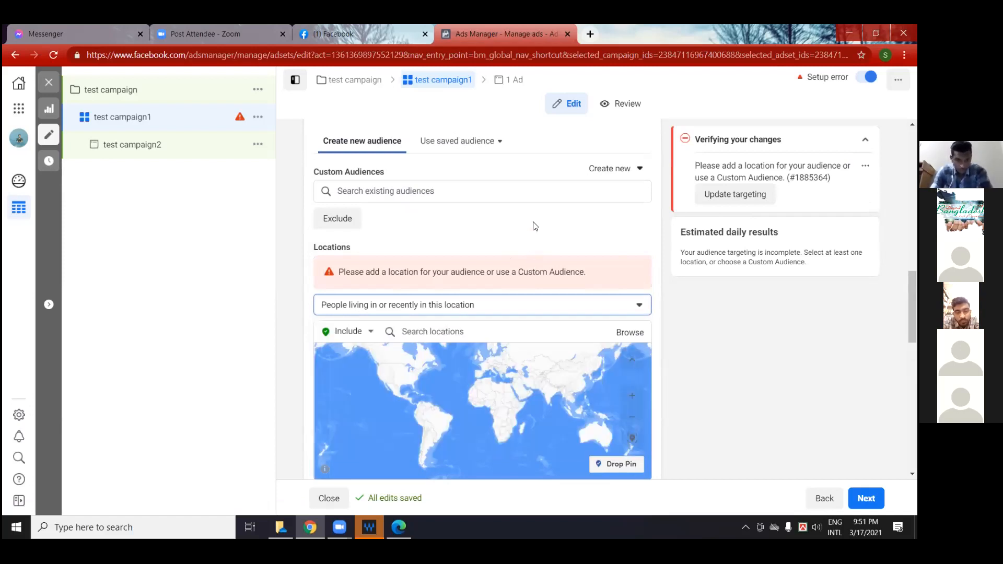
{"action": "left_click", "coordinate": [469, 331]}
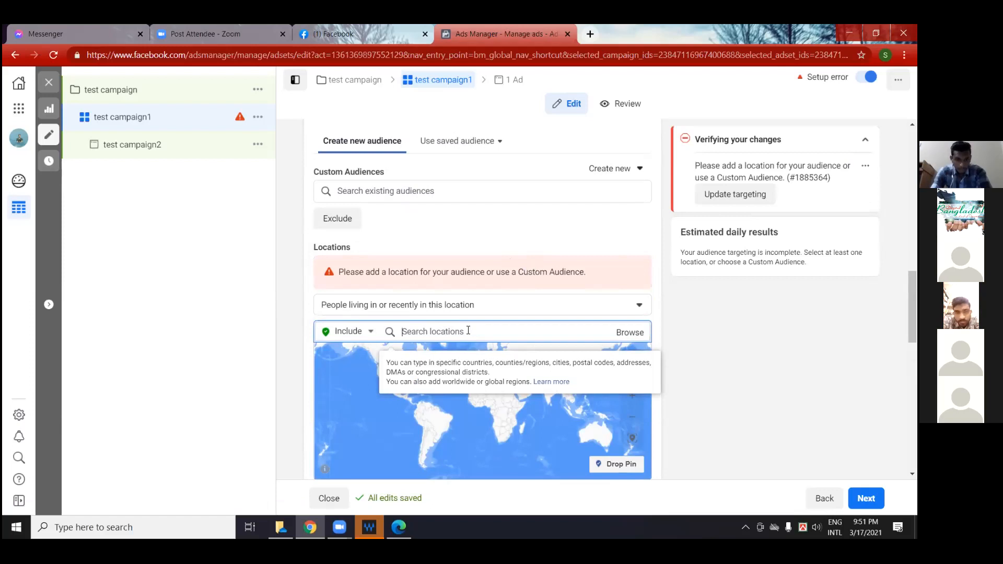
{"action": "type", "text": "dhaka"}
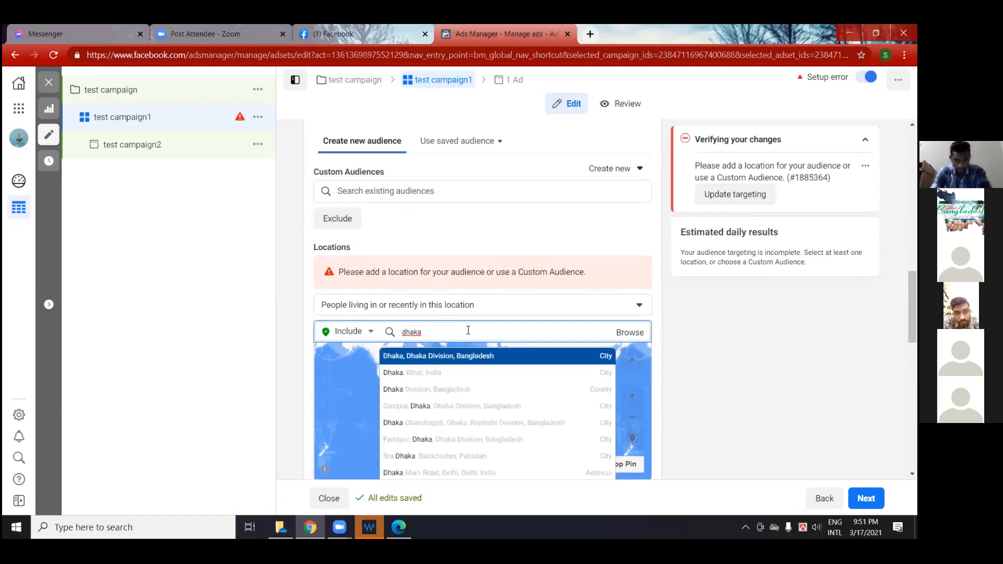
{"action": "left_click", "coordinate": [472, 361]}
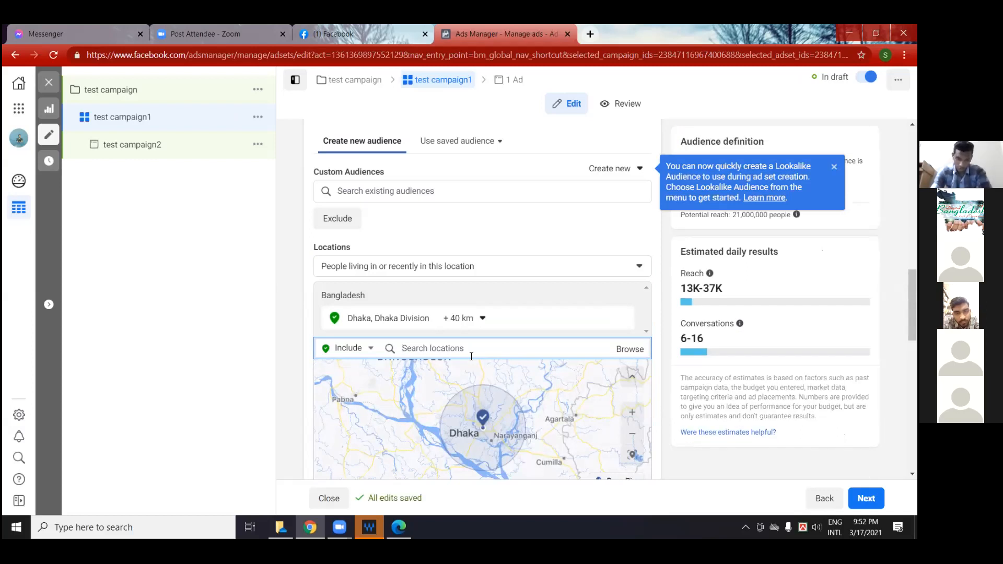
Step: Add Chittagong, Chittagong Division as a second target location
{"action": "type", "text": "ch"}
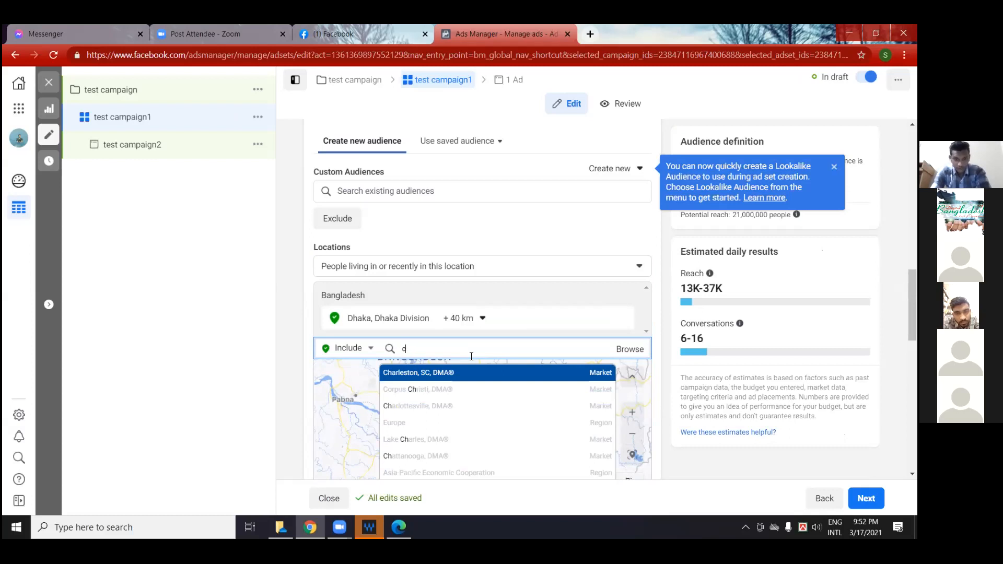
{"action": "key", "text": "BackSpace"}
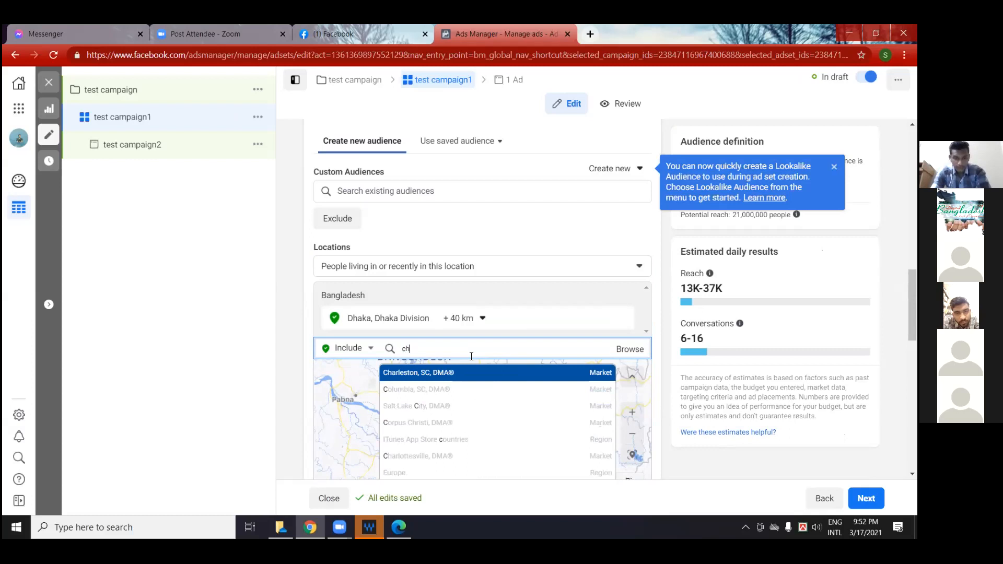
{"action": "type", "text": "a"}
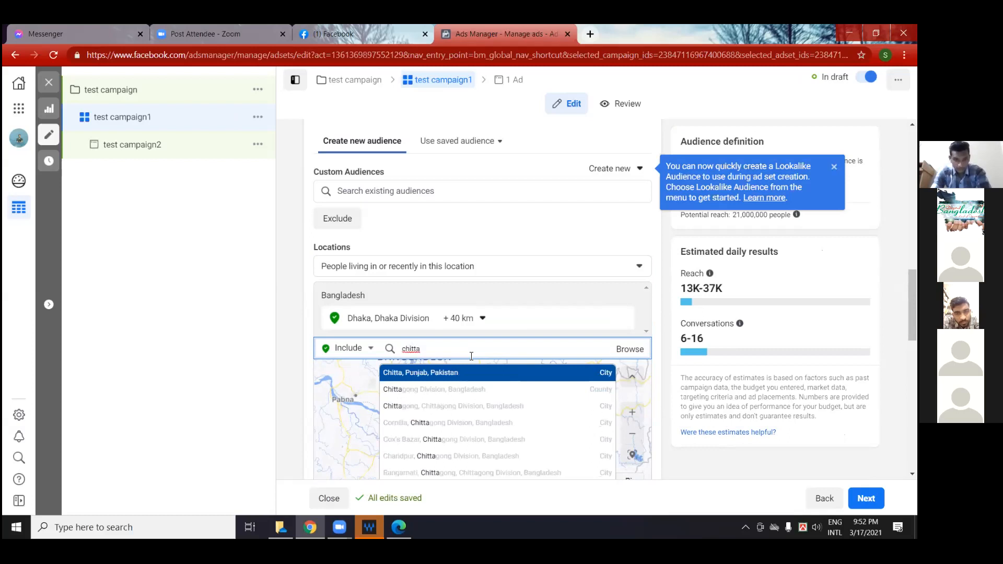
{"action": "type", "text": "gon"}
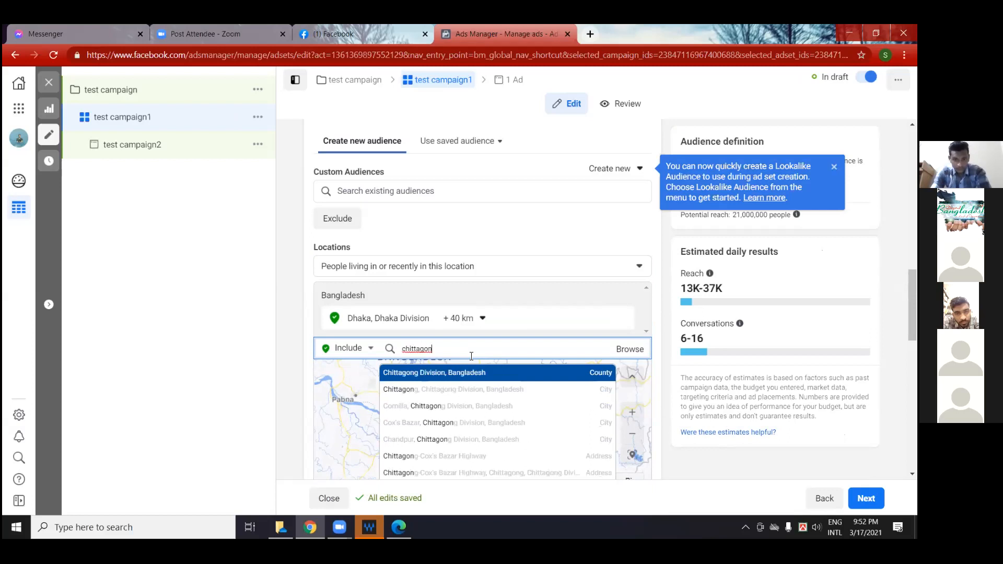
{"action": "left_click", "coordinate": [454, 390]}
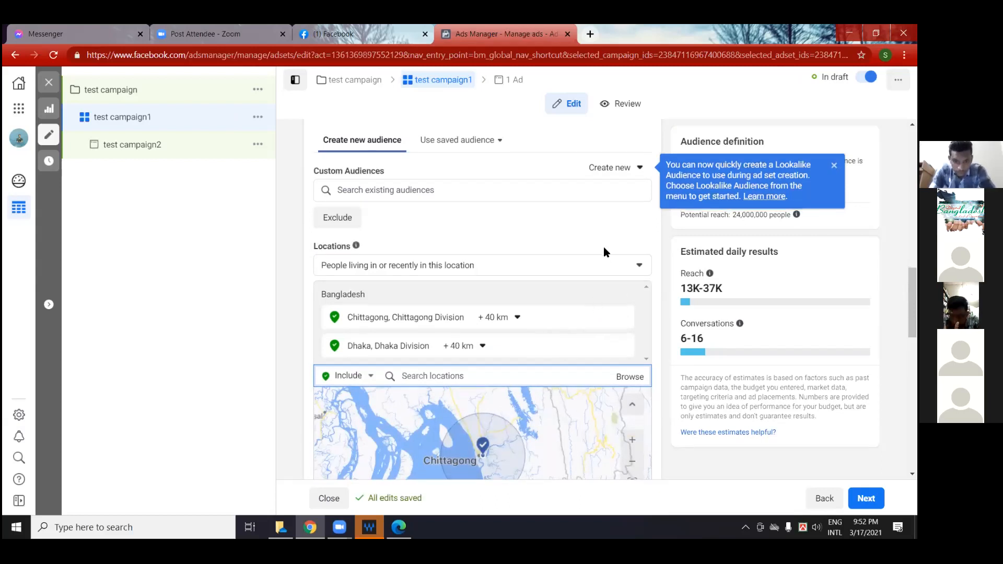
Step: Widen the radius around Dhaka to 80 km
{"action": "scroll", "coordinate": [605, 261], "scroll_direction": "down", "scroll_amount": 1}
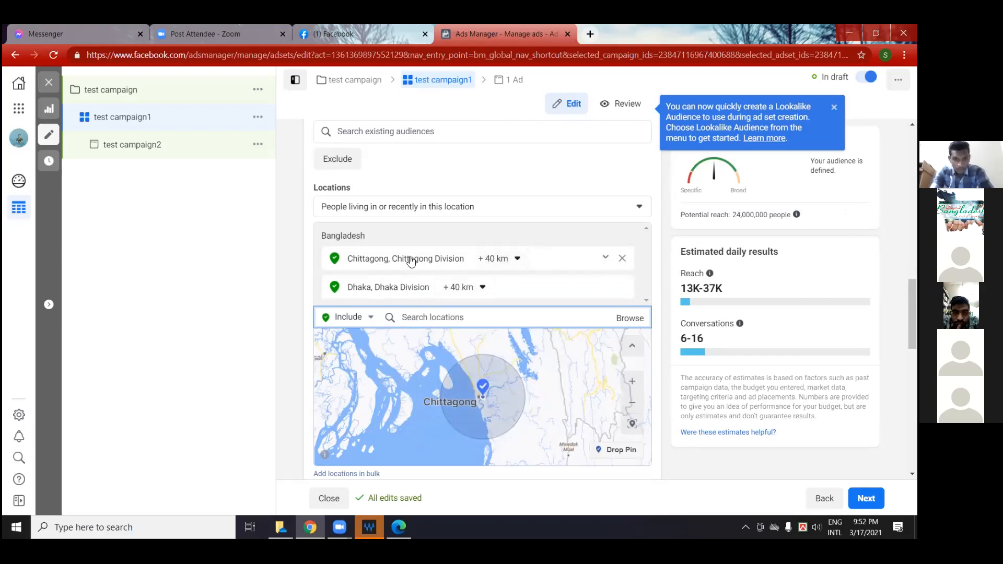
{"action": "left_click", "coordinate": [483, 288]}
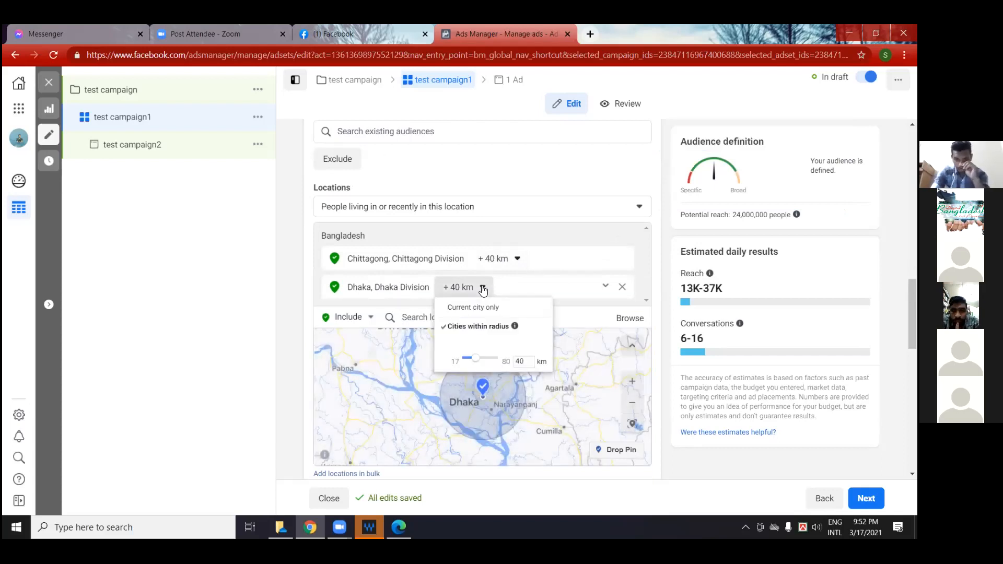
{"action": "left_click_drag", "start_coordinate": [470, 359], "coordinate": [502, 365]}
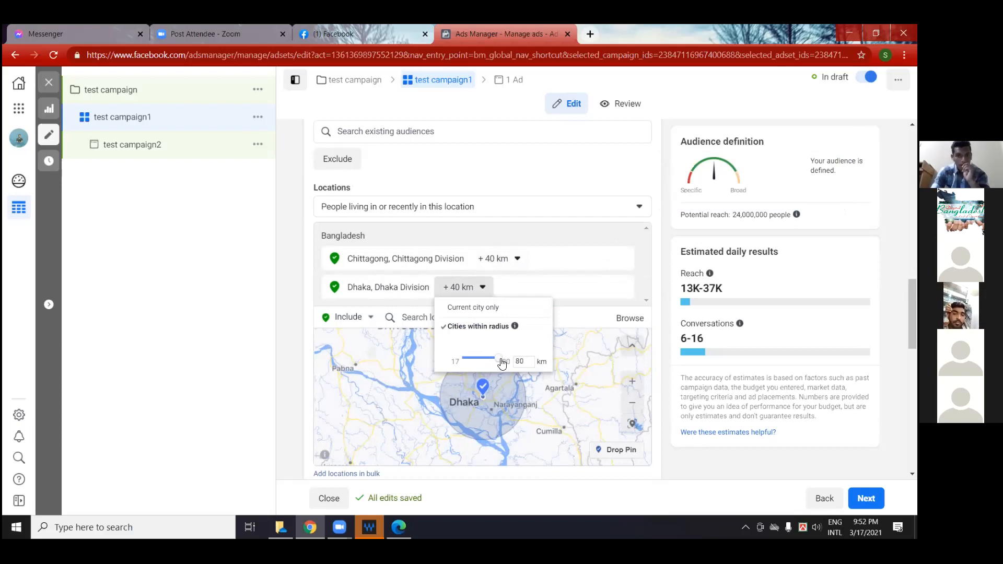
{"action": "left_click", "coordinate": [537, 273]}
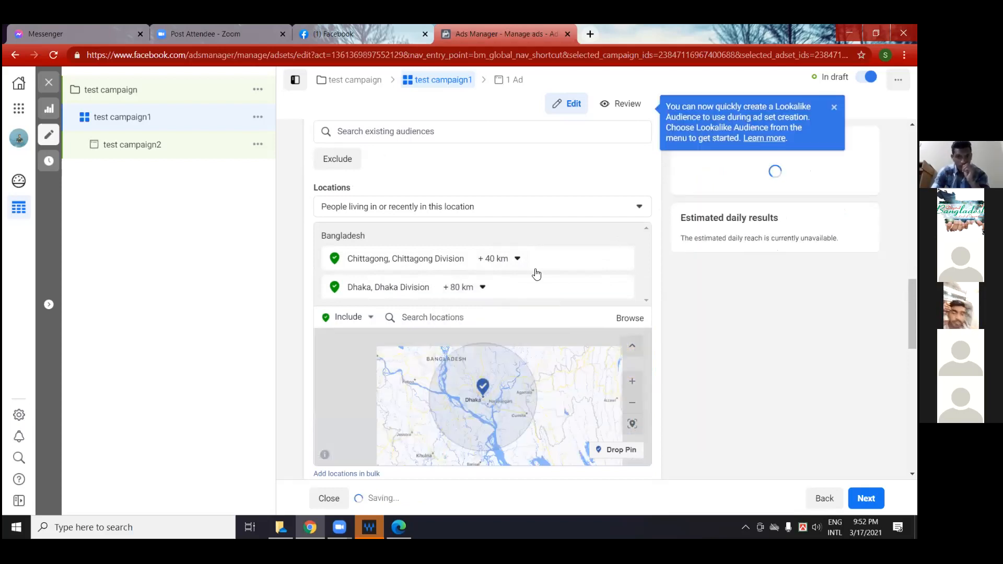
Step: Reduce the radius around Chittagong to 26 km
{"action": "left_click", "coordinate": [516, 260]}
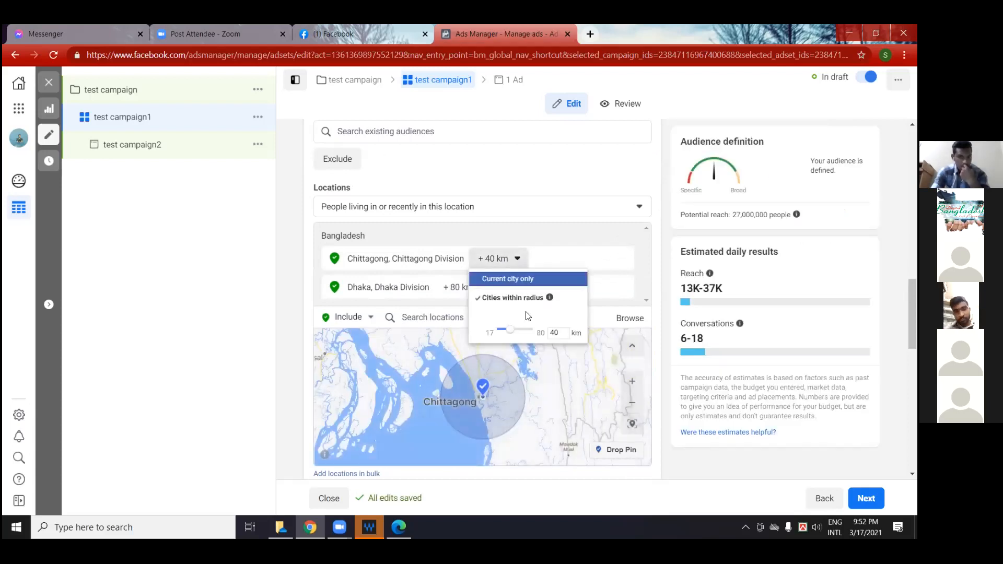
{"action": "left_click_drag", "start_coordinate": [511, 331], "coordinate": [505, 332]}
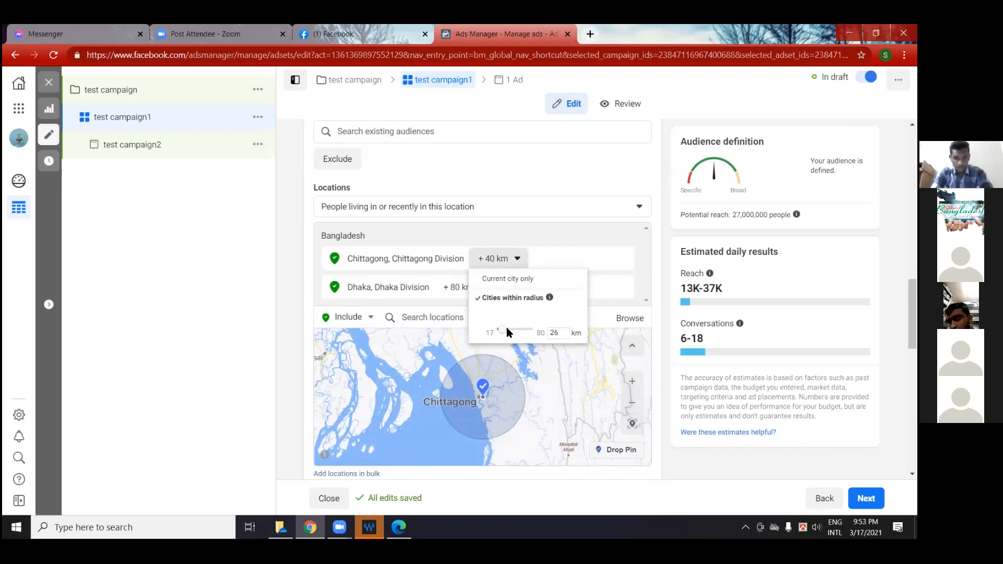
{"action": "left_click", "coordinate": [535, 299]}
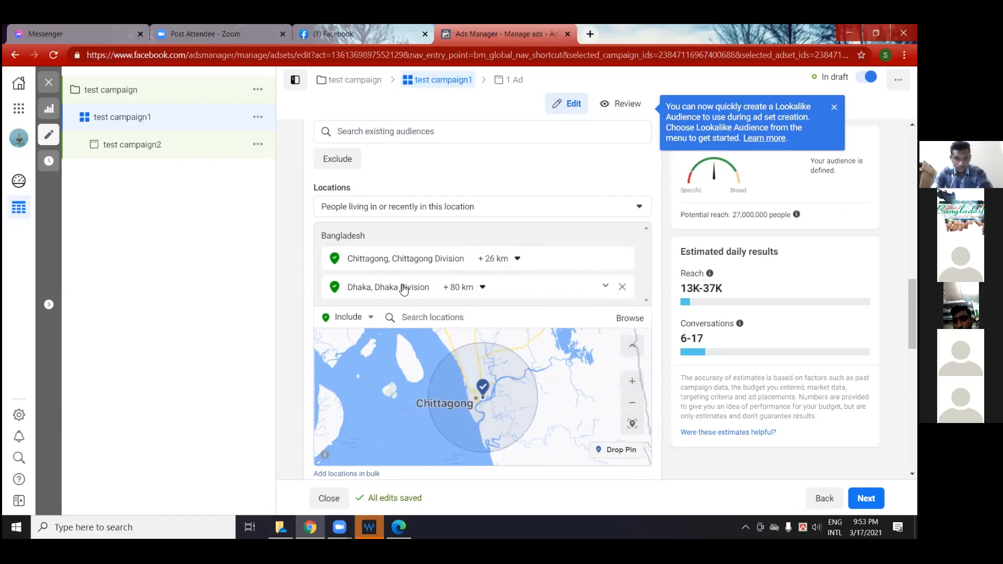
Step: Drop a pin location near Khulna on the map, then remove that dropped location
{"action": "left_click", "coordinate": [427, 289]}
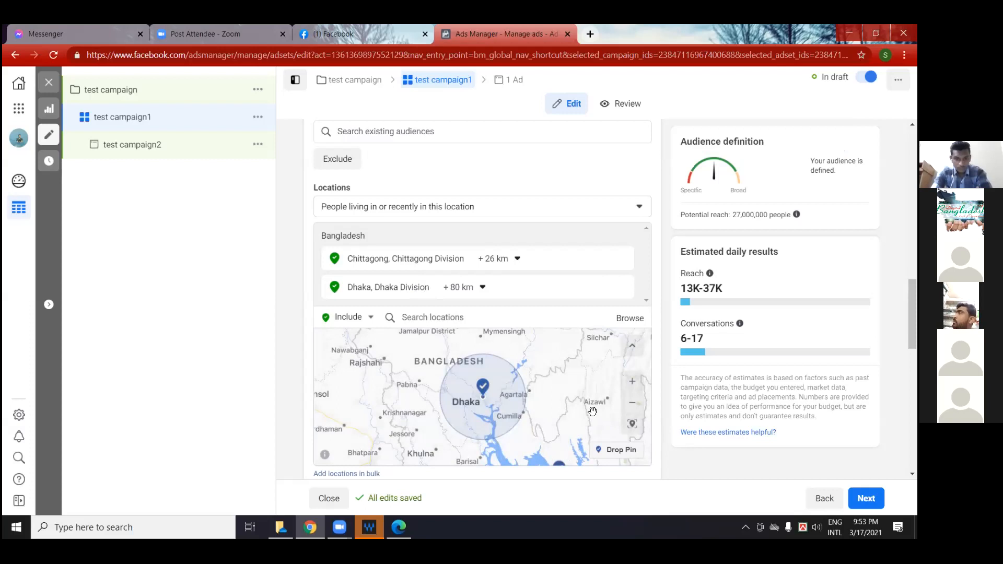
{"action": "scroll", "coordinate": [573, 388], "scroll_direction": "up", "scroll_amount": 3}
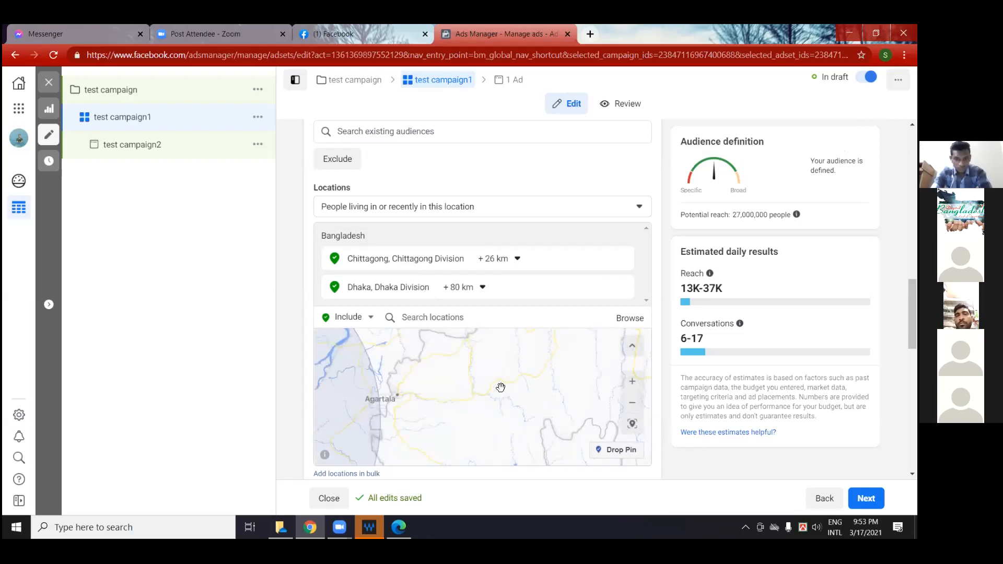
{"action": "scroll", "coordinate": [490, 387], "scroll_direction": "down", "scroll_amount": 3}
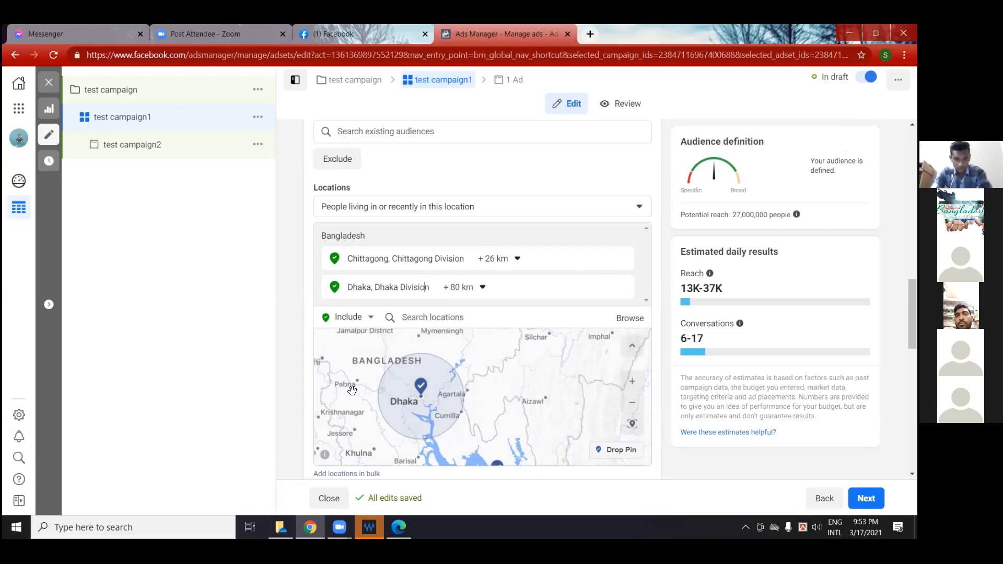
{"action": "left_click", "coordinate": [619, 452]}
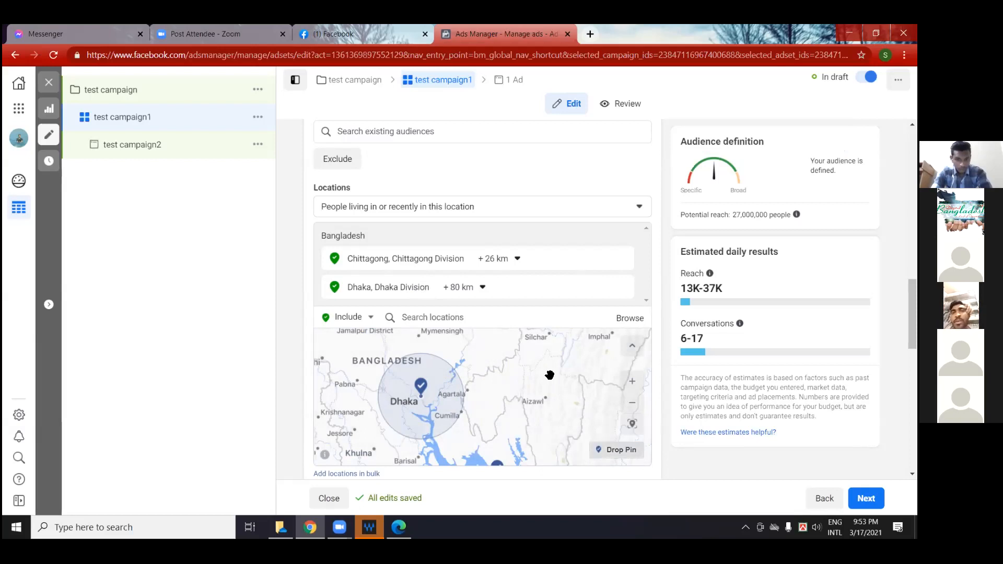
{"action": "left_click", "coordinate": [609, 453]}
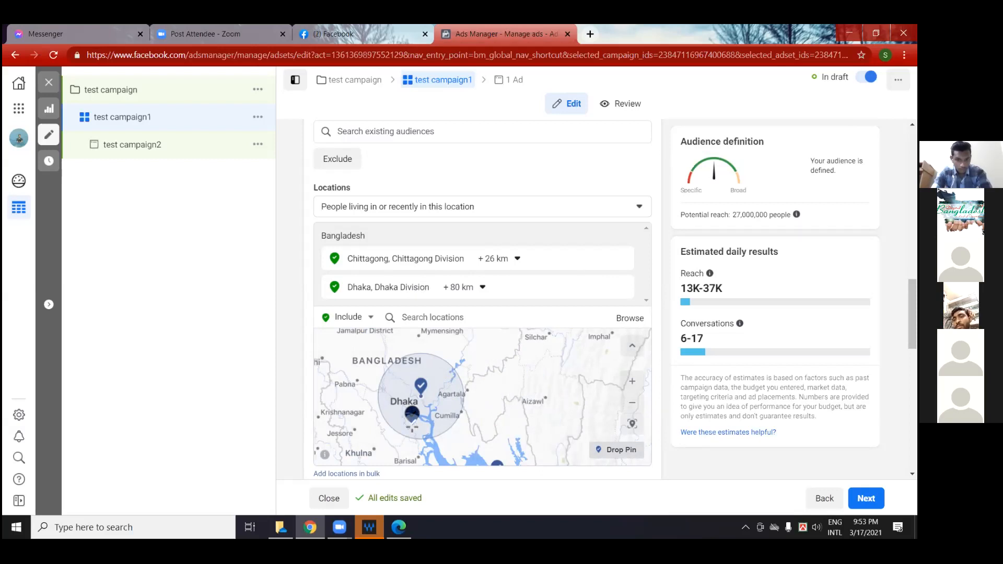
{"action": "left_click", "coordinate": [358, 448]}
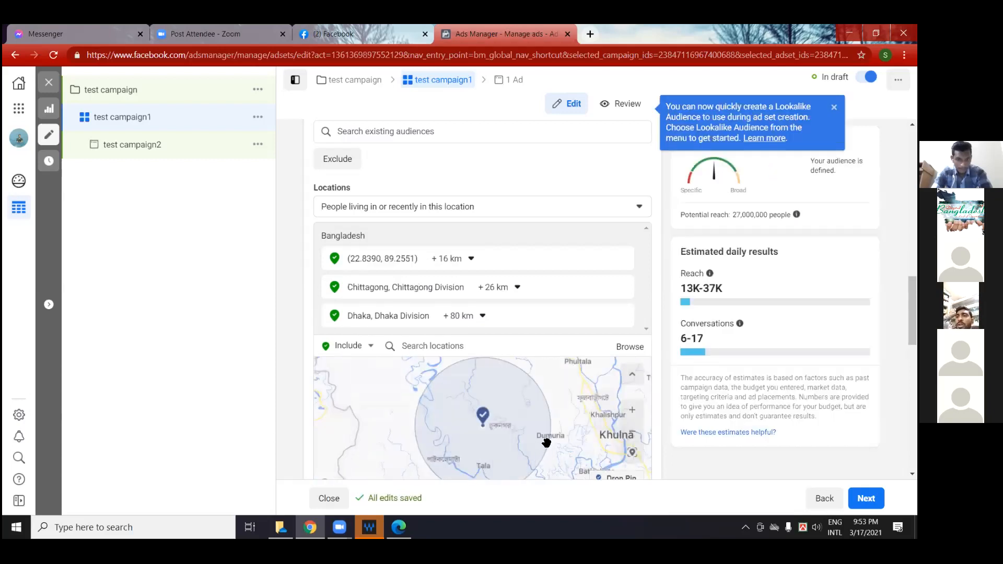
{"action": "scroll", "coordinate": [547, 443], "scroll_direction": "down", "scroll_amount": 2}
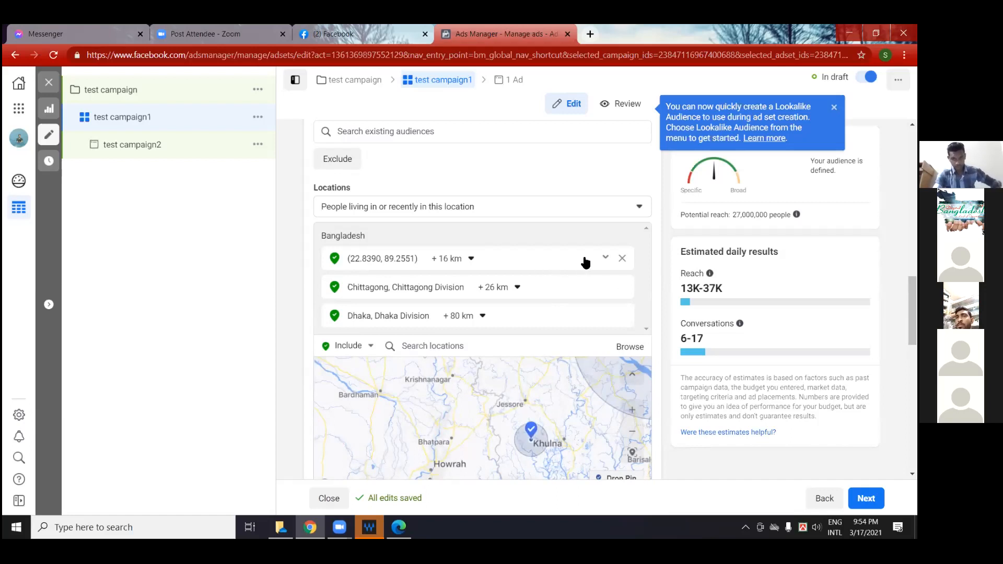
{"action": "left_click", "coordinate": [622, 259]}
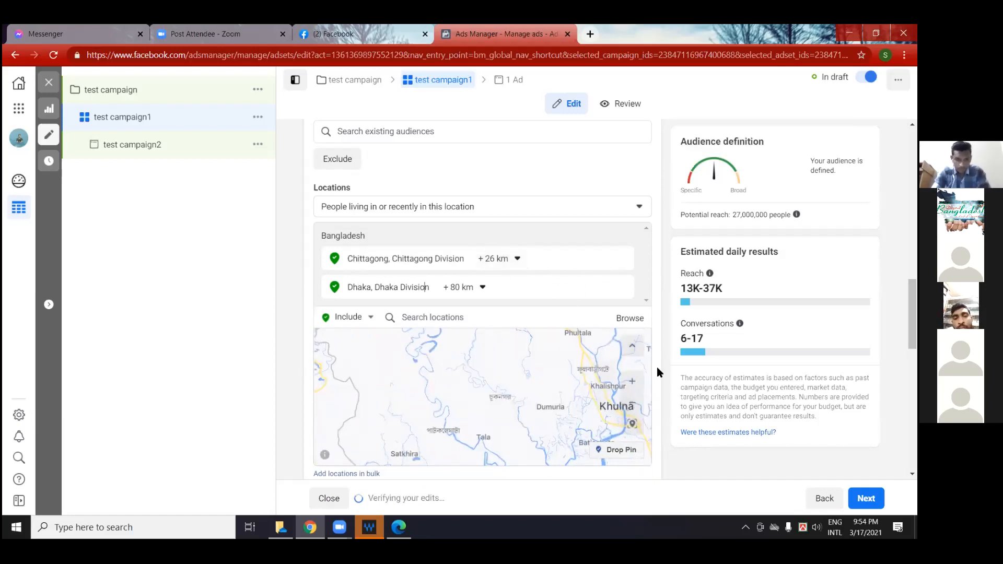
Step: Review the location targeting type options, keeping people living in or recently in this location
{"action": "mouse_move", "coordinate": [344, 191]}
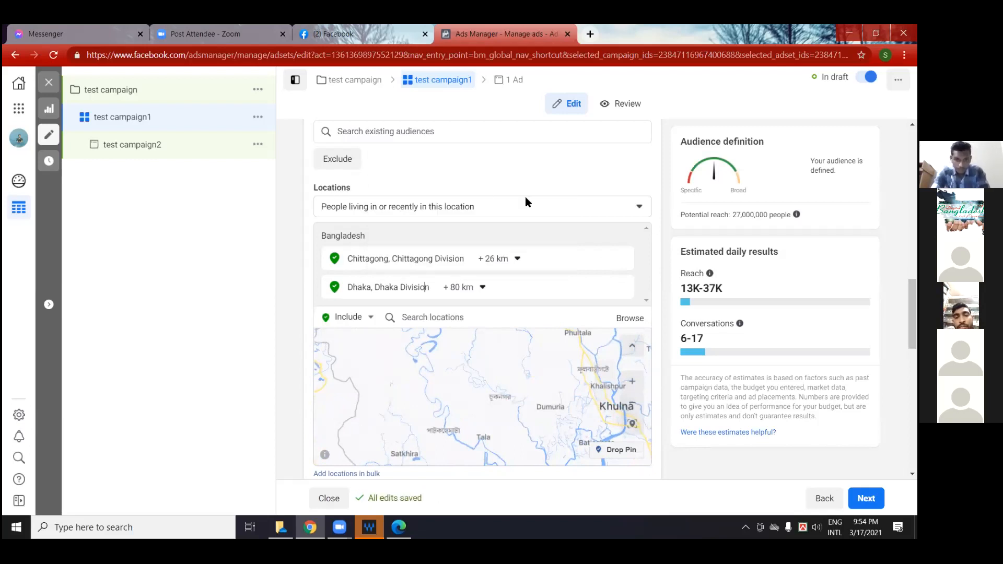
{"action": "left_click", "coordinate": [622, 207]}
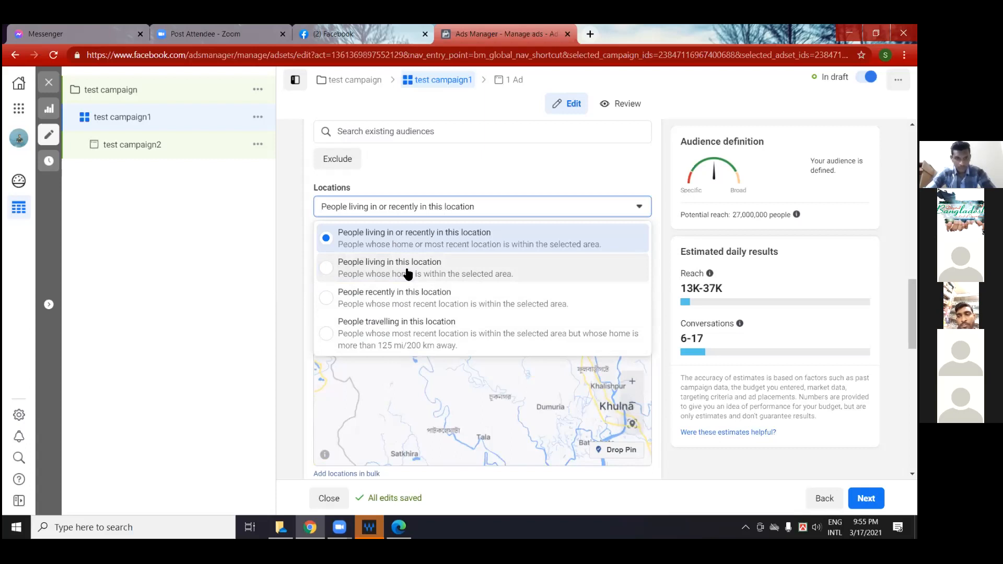
{"action": "left_click", "coordinate": [441, 237]}
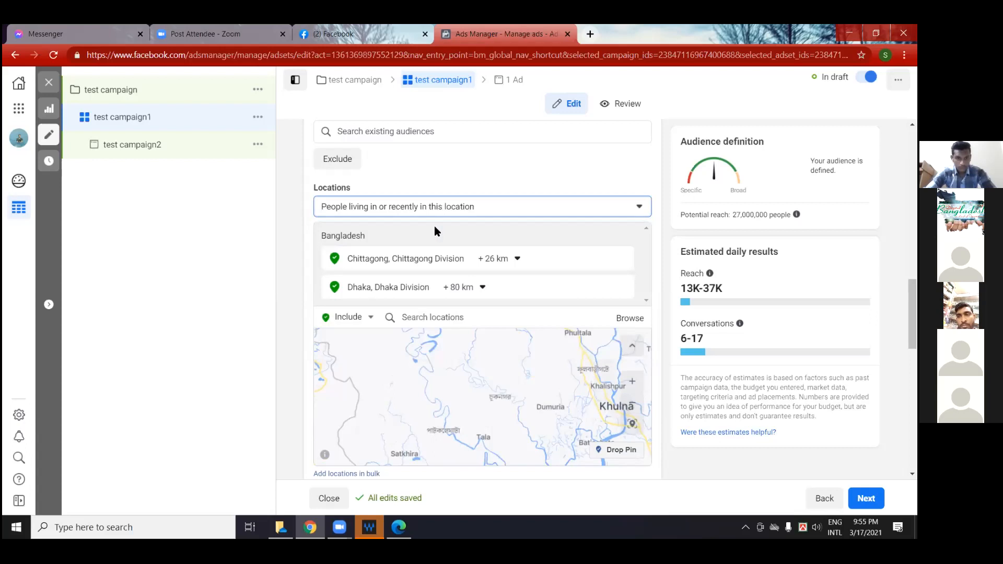
Step: Set the ad set's age range to 18–24
{"action": "scroll", "coordinate": [286, 246], "scroll_direction": "down", "scroll_amount": 5}
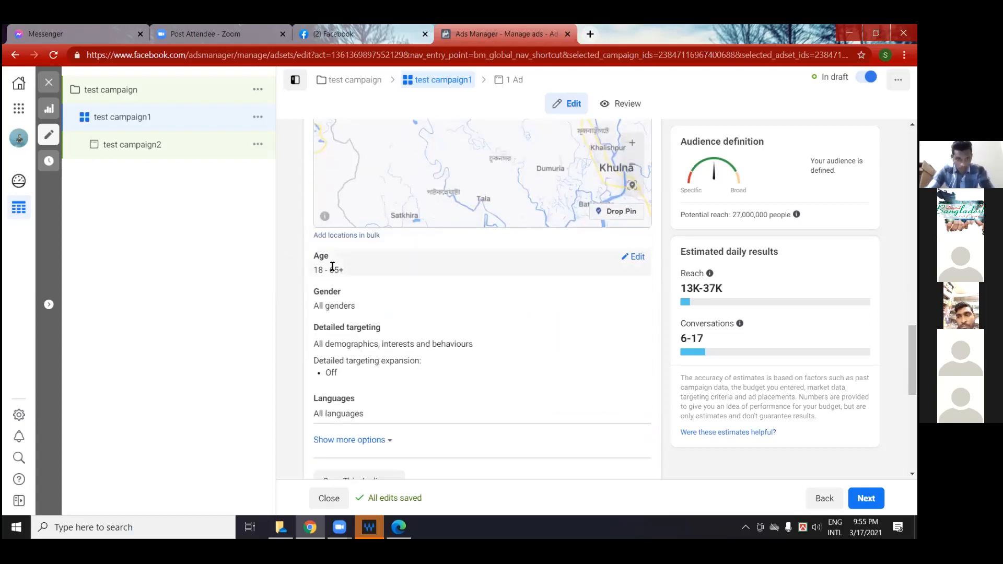
{"action": "left_click", "coordinate": [634, 256]}
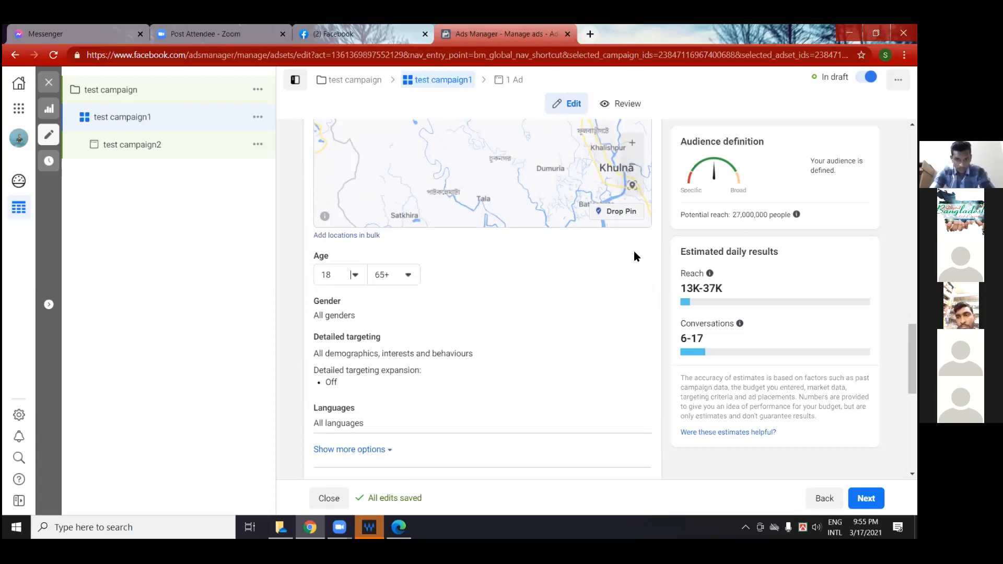
{"action": "left_click", "coordinate": [407, 277]}
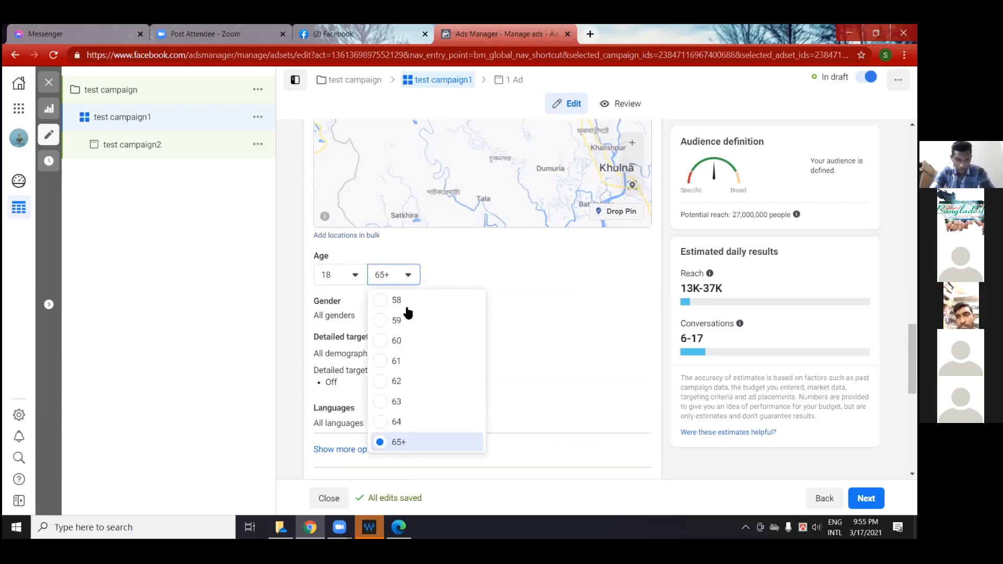
{"action": "scroll", "coordinate": [410, 345], "scroll_direction": "up", "scroll_amount": 10}
{"action": "scroll", "coordinate": [412, 353], "scroll_direction": "up", "scroll_amount": 4}
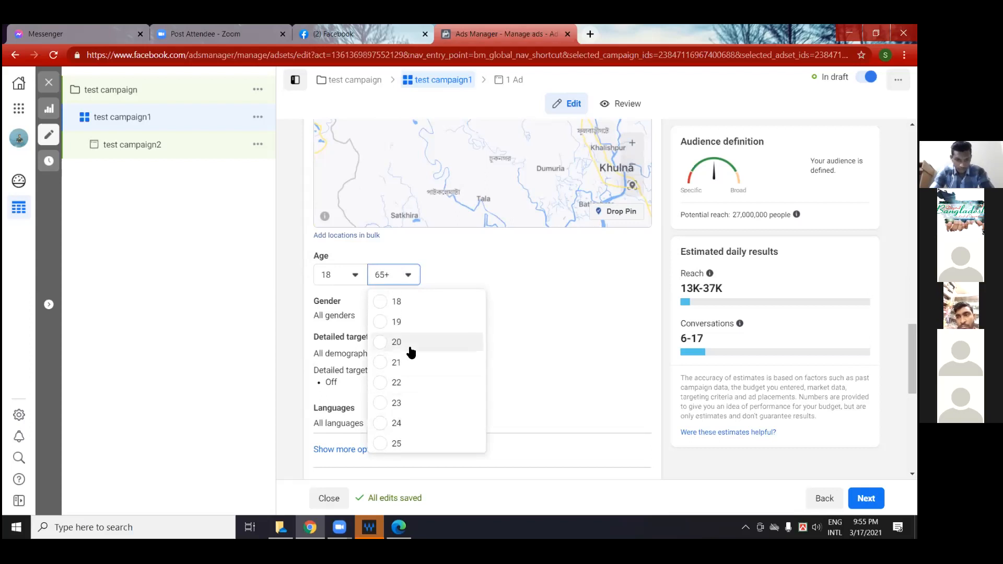
{"action": "left_click", "coordinate": [386, 423]}
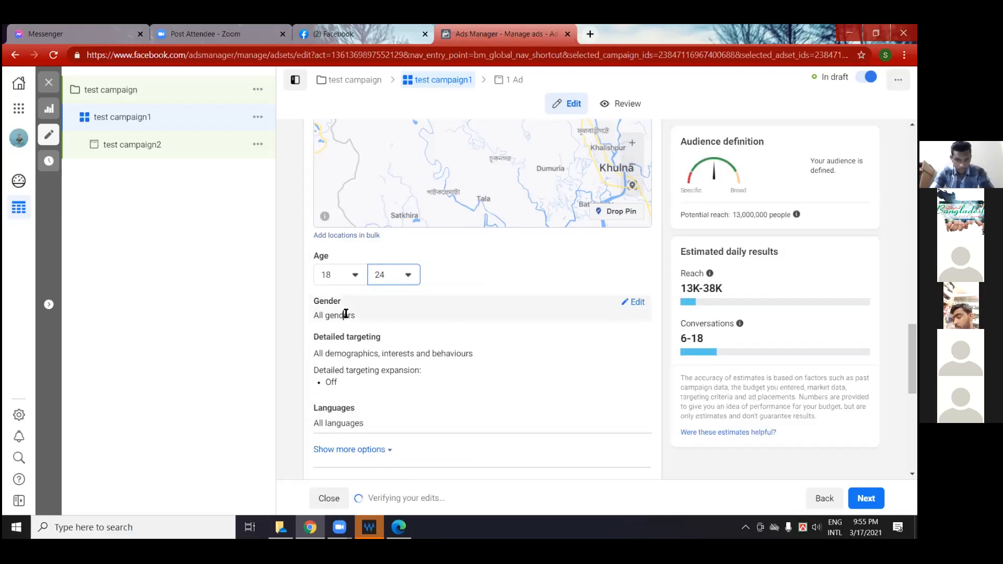
Step: Open the gender options, keeping all genders, and open the detailed targeting editor
{"action": "left_click", "coordinate": [634, 302]}
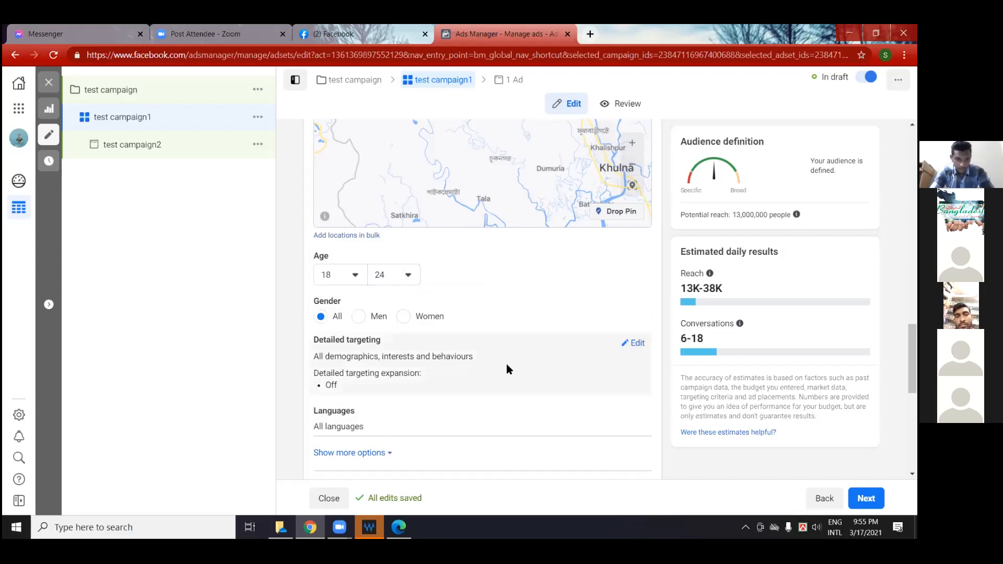
{"action": "scroll", "coordinate": [522, 354], "scroll_direction": "down", "scroll_amount": 2}
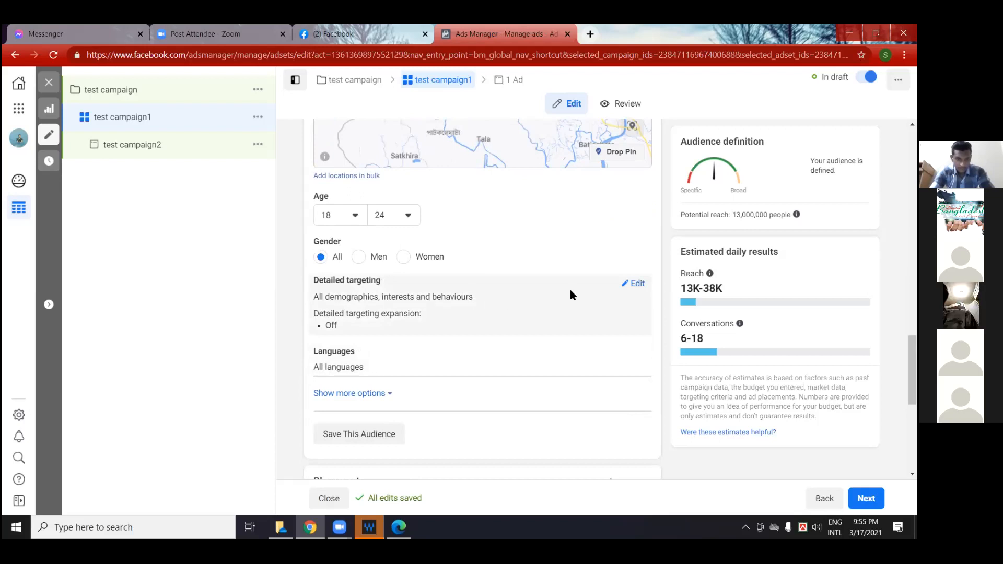
{"action": "left_click", "coordinate": [635, 282]}
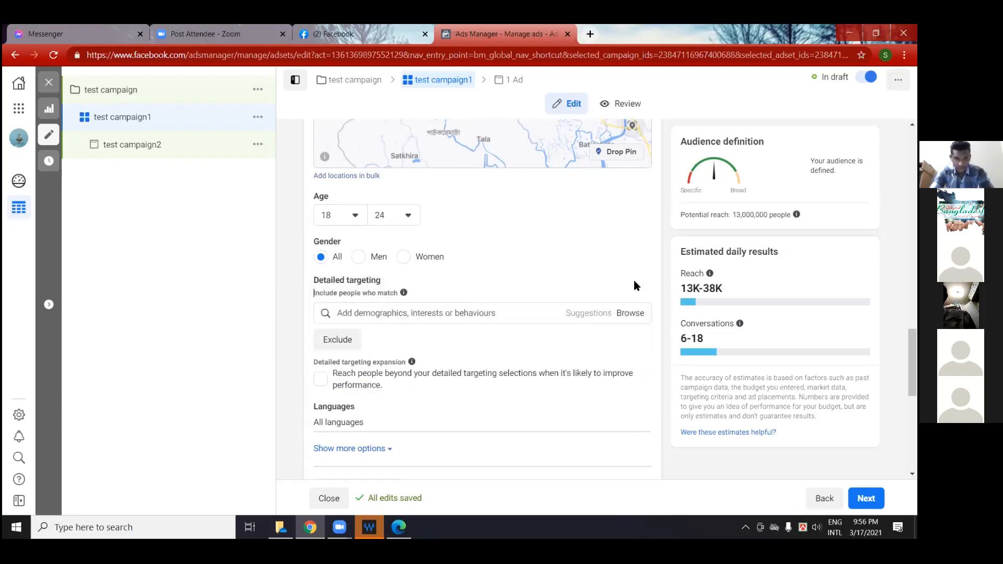
{"action": "scroll", "coordinate": [553, 263], "scroll_direction": "down", "scroll_amount": 4}
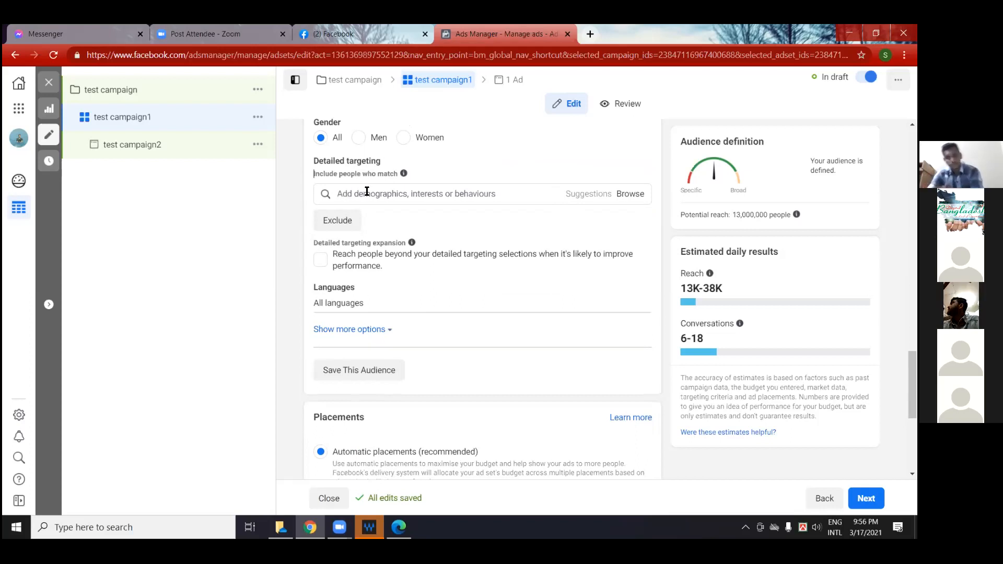
Step: Browse Demographics > Education > Education level and include Some university in detailed targeting
{"action": "mouse_move", "coordinate": [387, 161]}
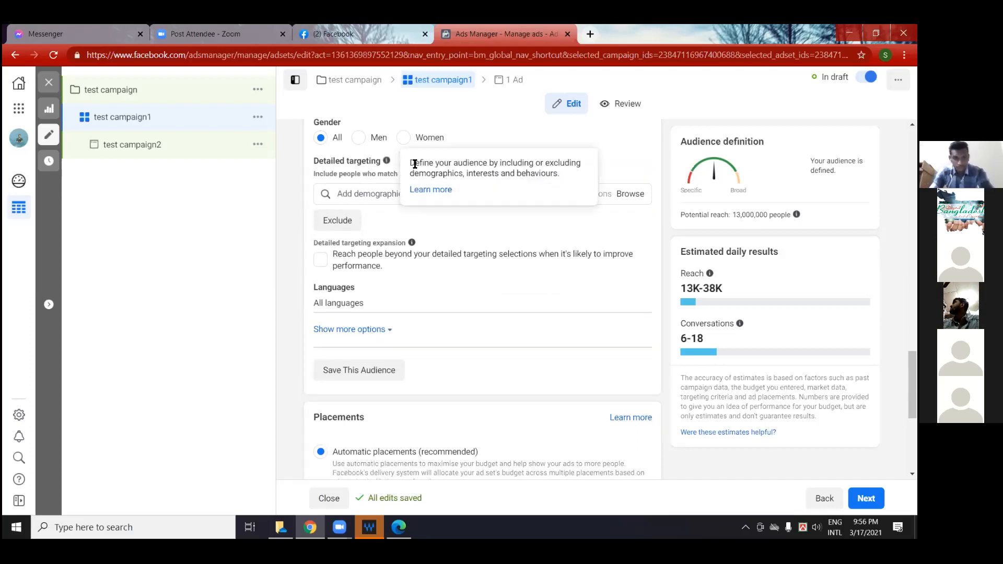
{"action": "left_click", "coordinate": [631, 195]}
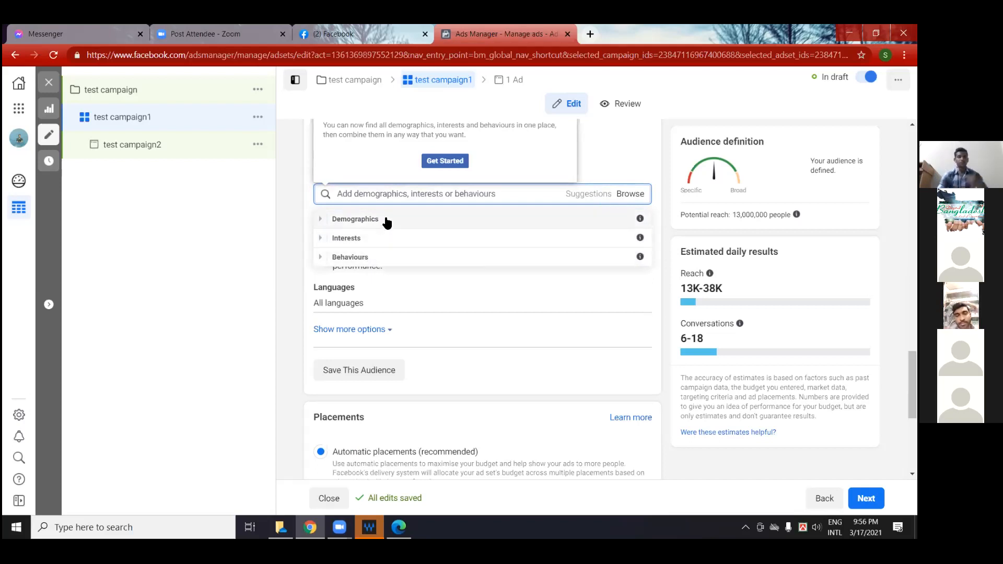
{"action": "left_click", "coordinate": [398, 218]}
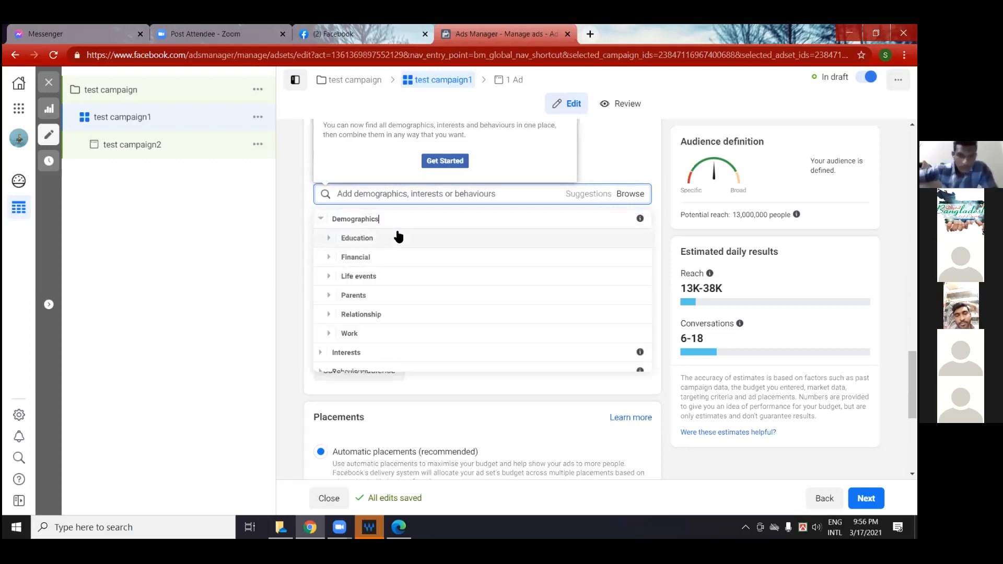
{"action": "left_click", "coordinate": [398, 238]}
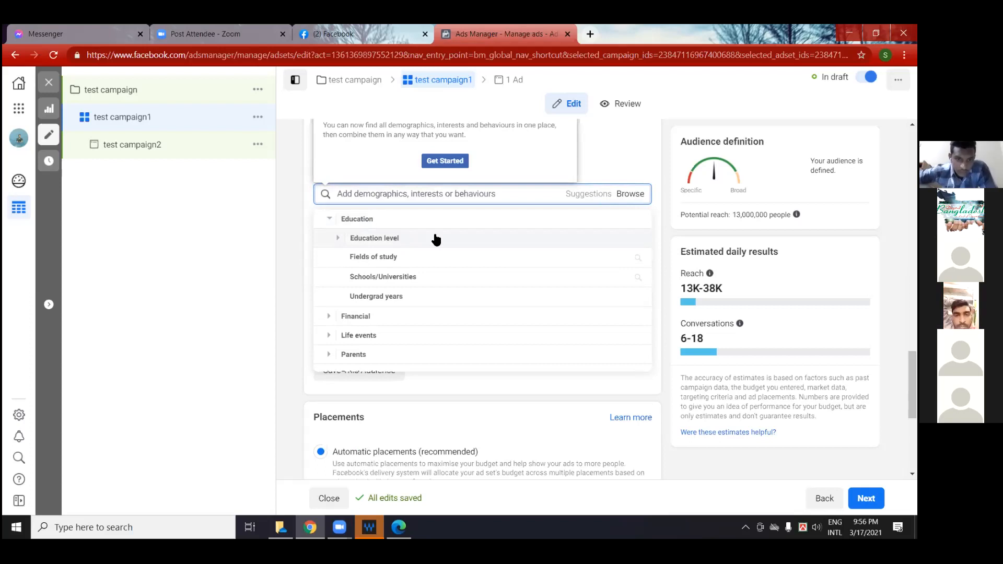
{"action": "left_click", "coordinate": [412, 240]}
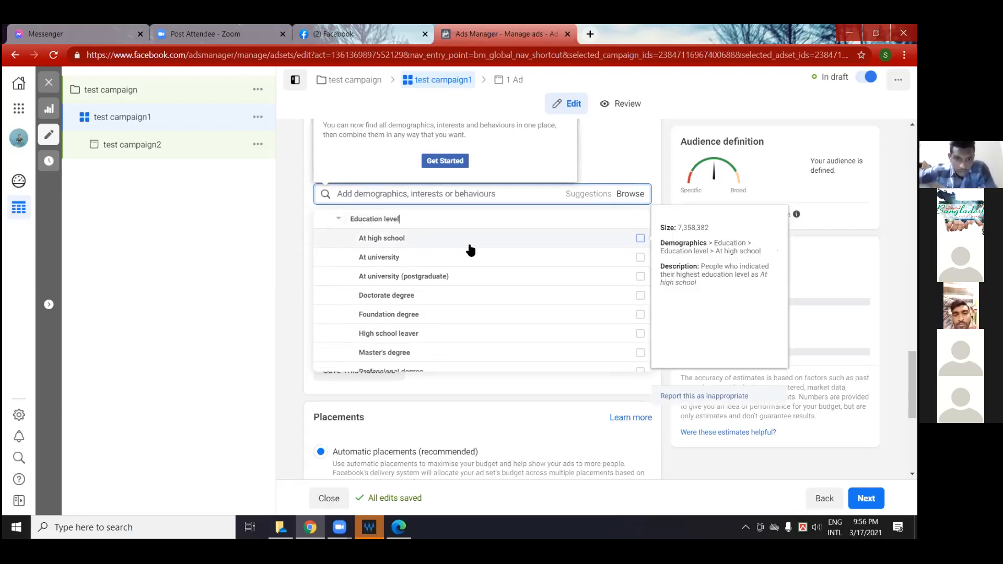
{"action": "scroll", "coordinate": [491, 264], "scroll_direction": "down", "scroll_amount": 1}
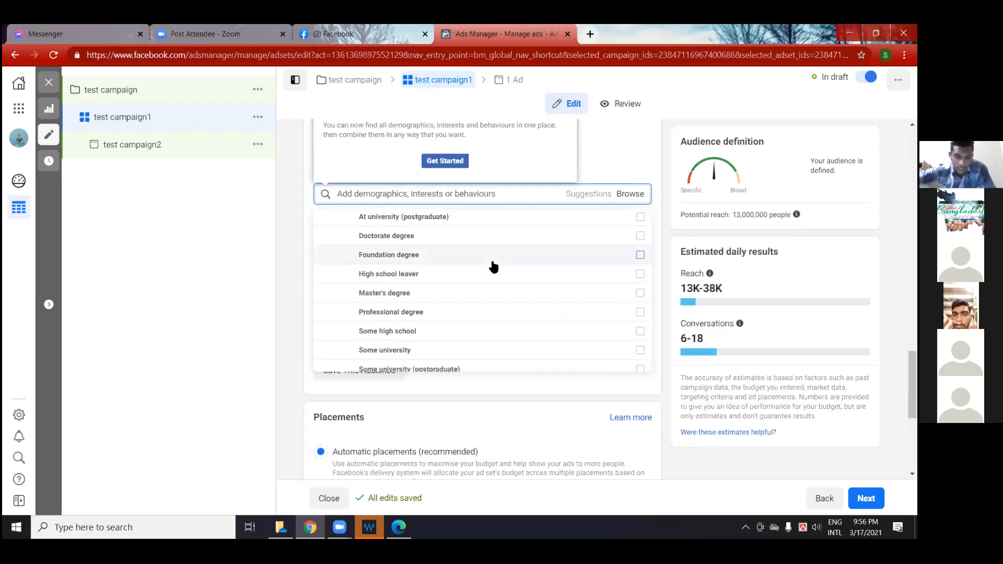
{"action": "scroll", "coordinate": [494, 266], "scroll_direction": "down", "scroll_amount": 1}
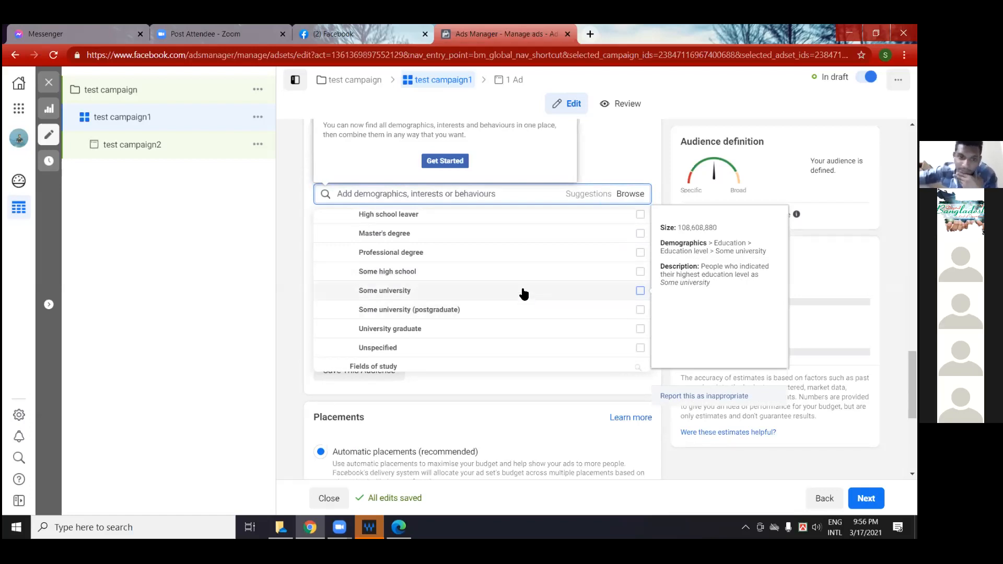
{"action": "left_click", "coordinate": [640, 291]}
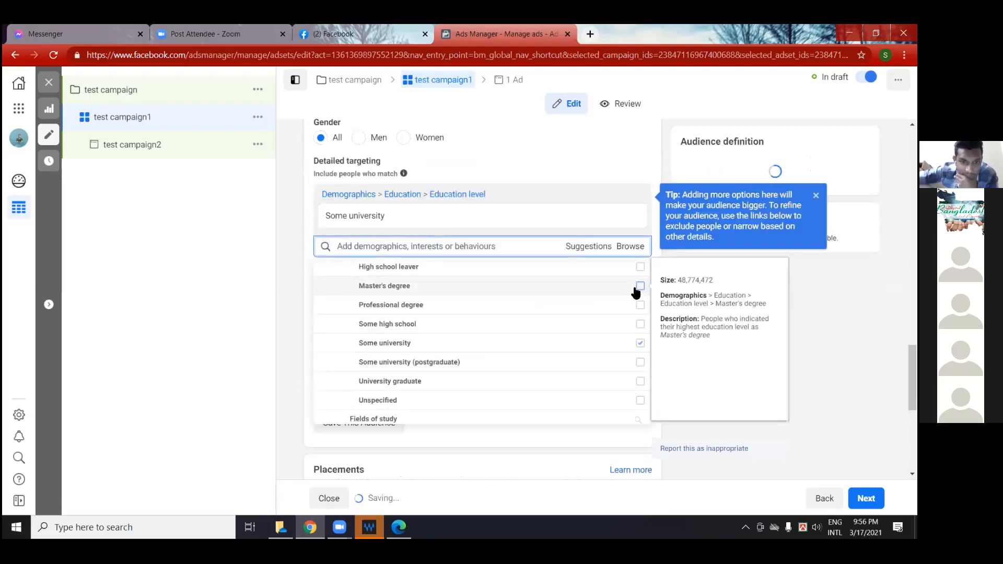
Step: Include At university instead of Some university as the targeted education level
{"action": "scroll", "coordinate": [483, 322], "scroll_direction": "up", "scroll_amount": 3}
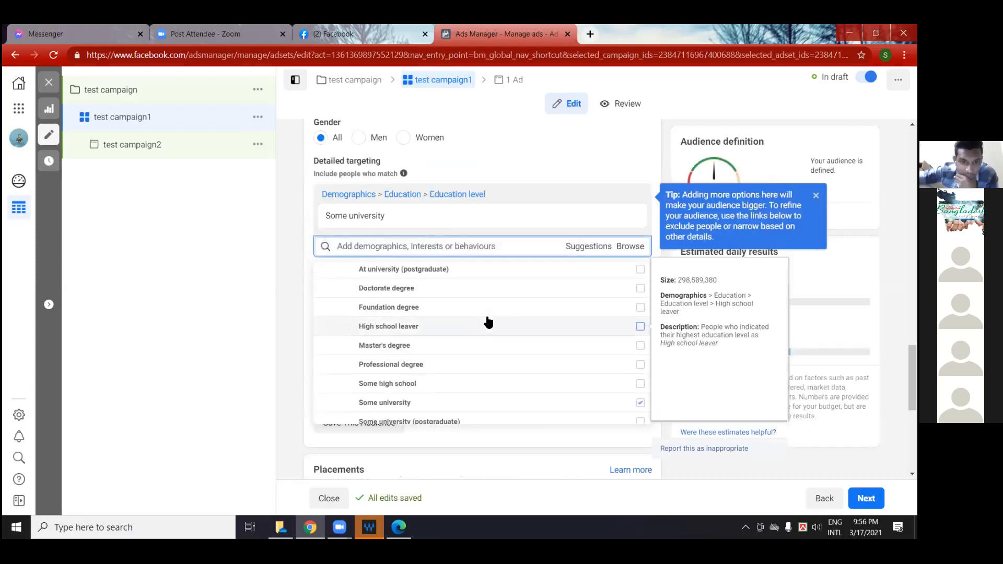
{"action": "scroll", "coordinate": [439, 319], "scroll_direction": "up", "scroll_amount": 2}
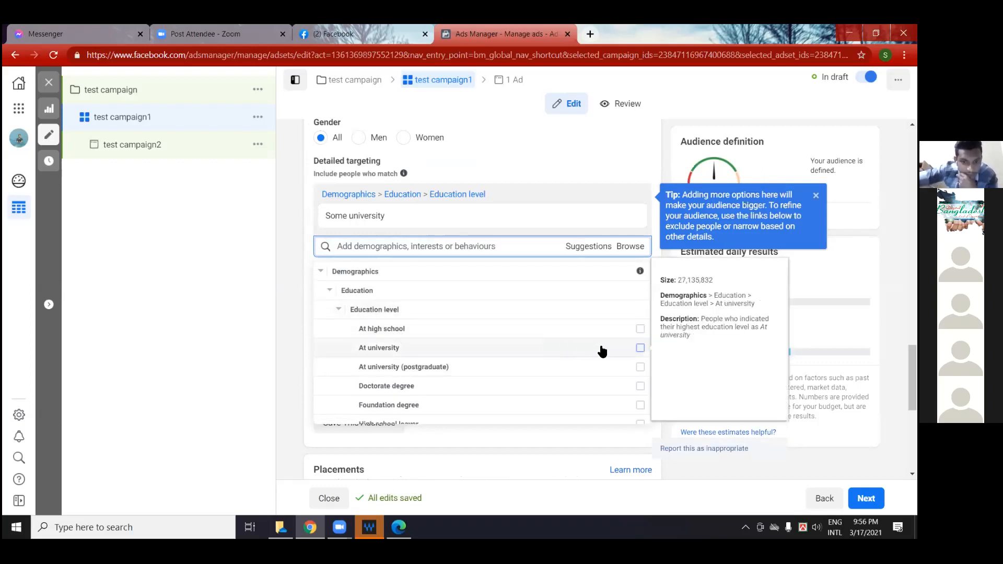
{"action": "left_click", "coordinate": [604, 351]}
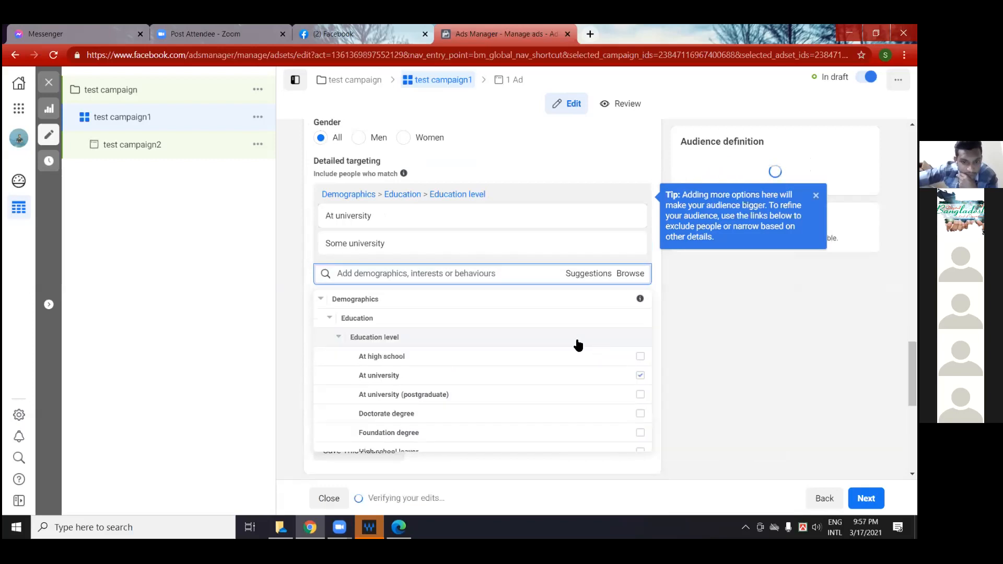
{"action": "scroll", "coordinate": [578, 345], "scroll_direction": "down", "scroll_amount": 3}
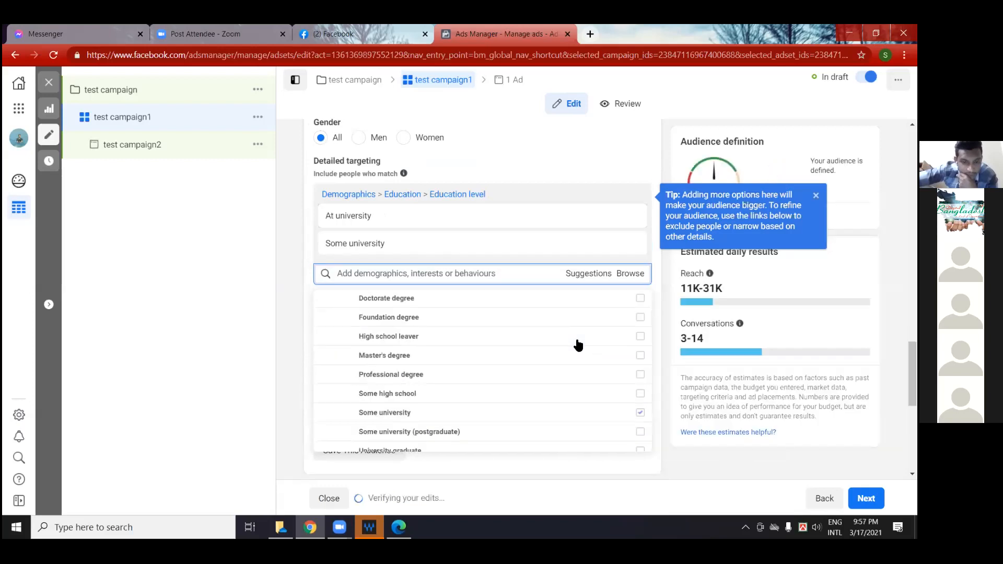
{"action": "left_click", "coordinate": [635, 409]}
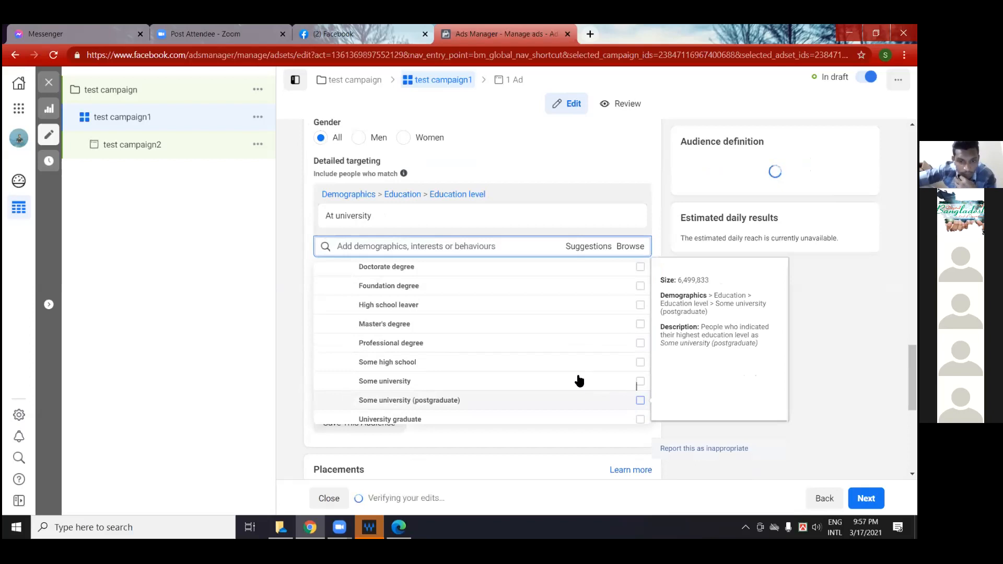
Step: Open the Schools/Universities search under Education and close it without adding anything
{"action": "scroll", "coordinate": [537, 342], "scroll_direction": "up", "scroll_amount": 3}
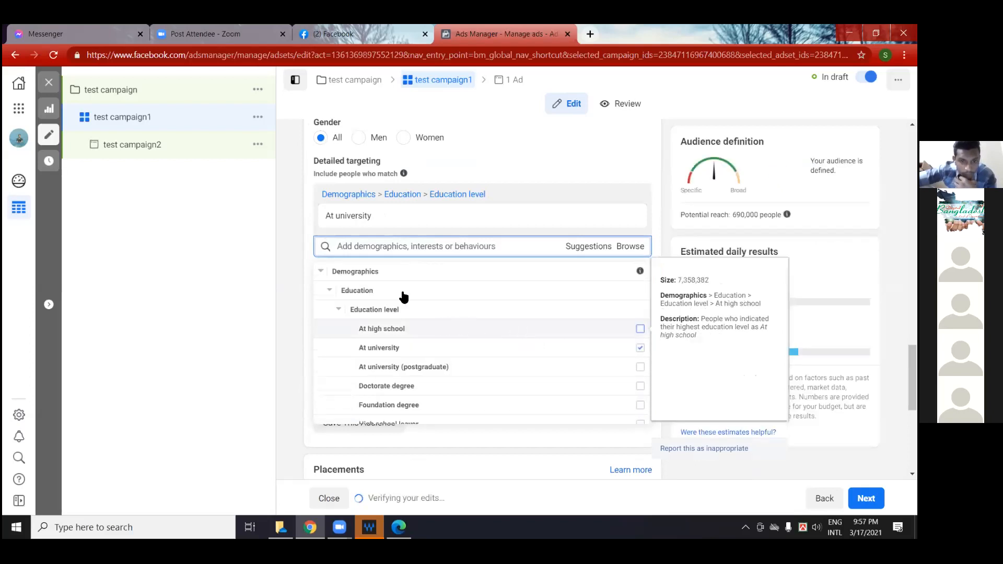
{"action": "left_click", "coordinate": [378, 311]}
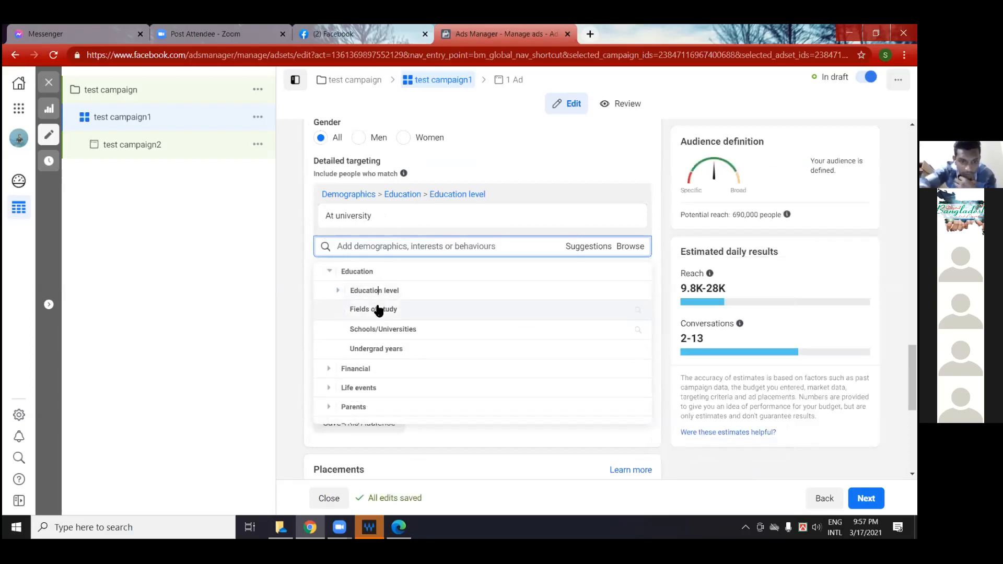
{"action": "left_click", "coordinate": [416, 329]}
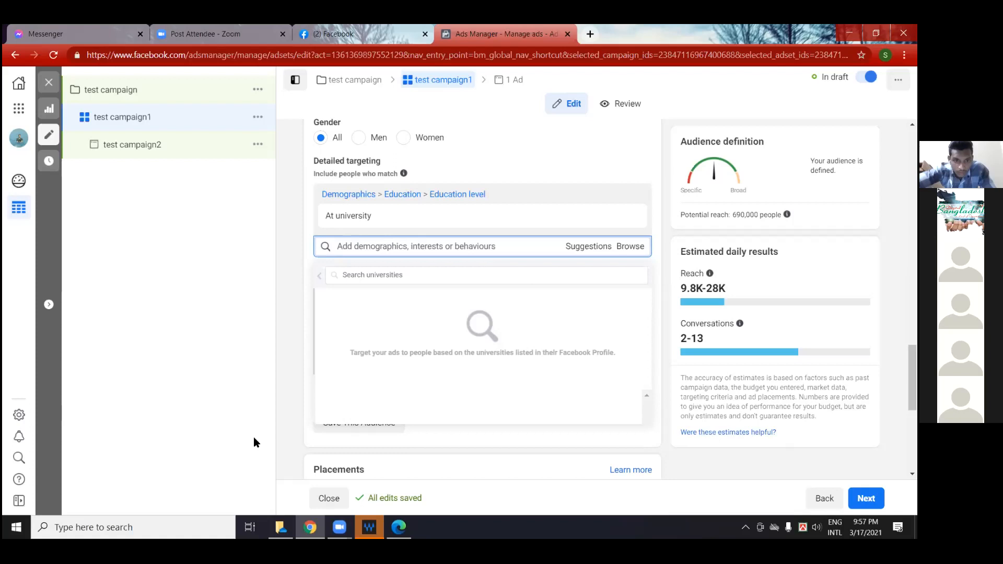
{"action": "left_click", "coordinate": [236, 411]}
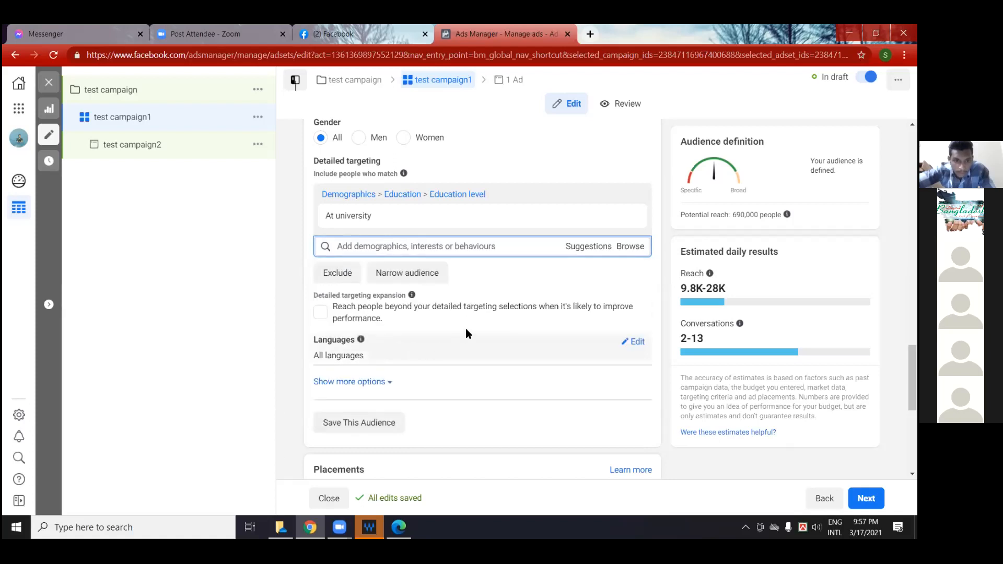
Step: Browse the Financial income, Life events and Parents demographic categories without adding any
{"action": "left_click", "coordinate": [633, 248]}
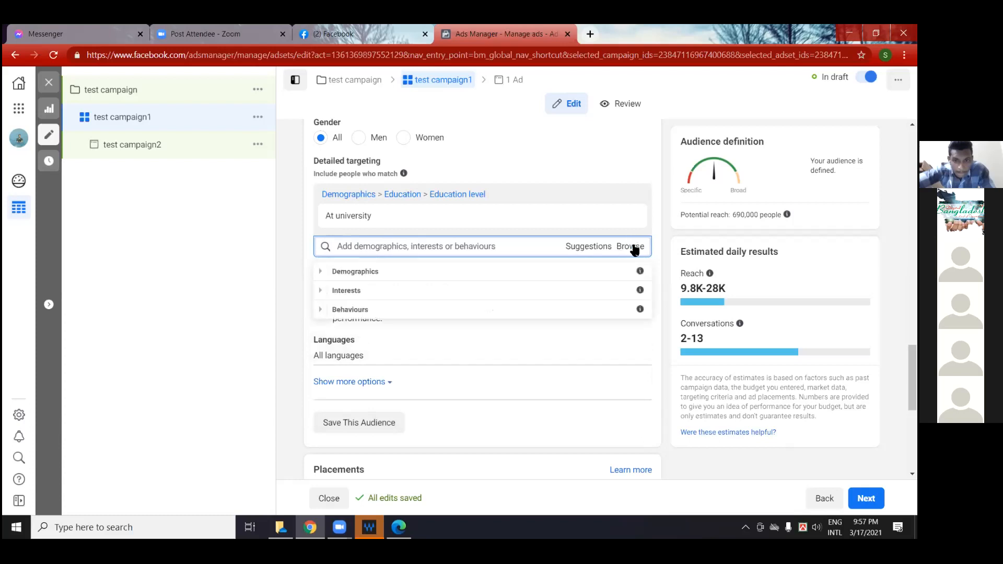
{"action": "left_click", "coordinate": [403, 271]}
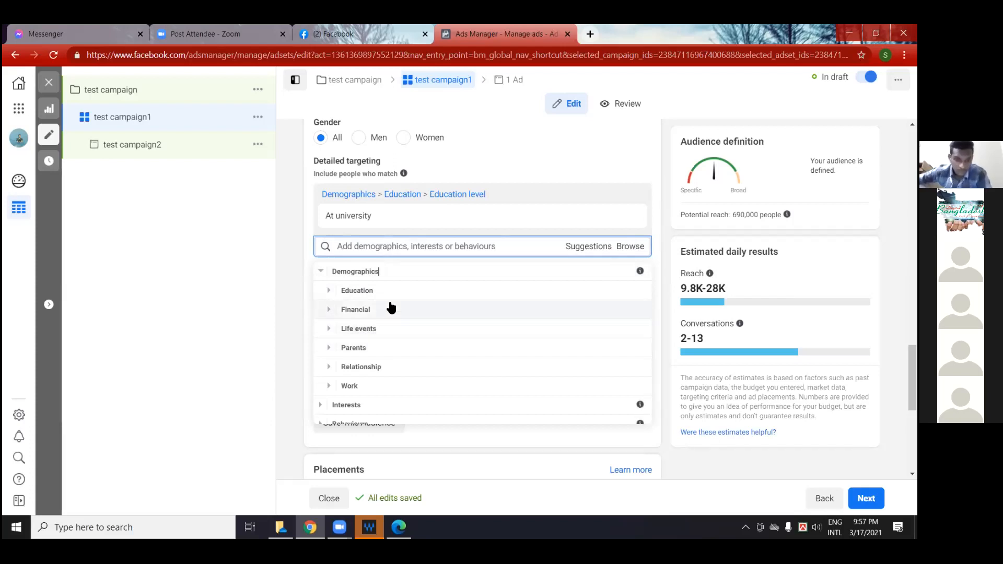
{"action": "left_click", "coordinate": [389, 310]}
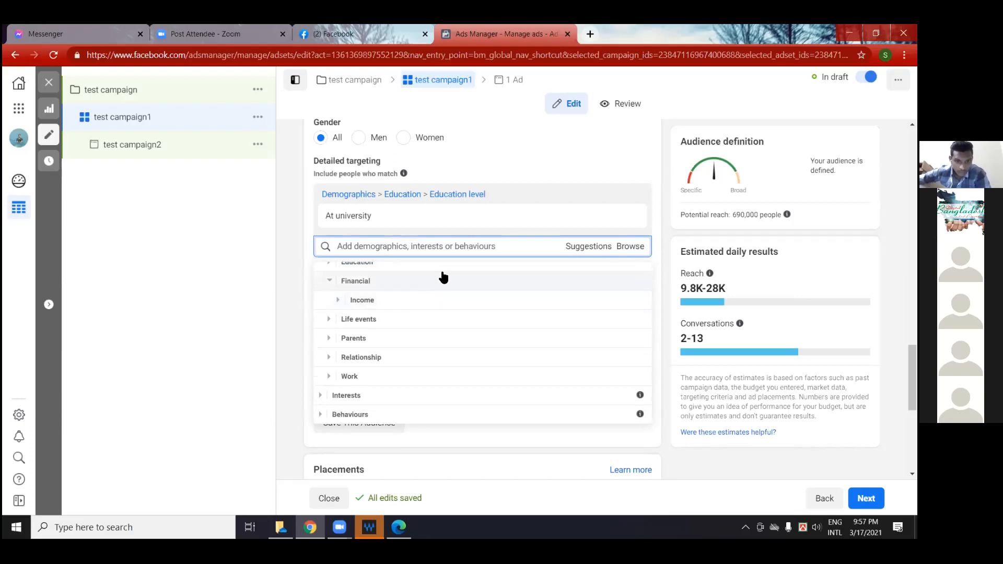
{"action": "left_click", "coordinate": [411, 302]}
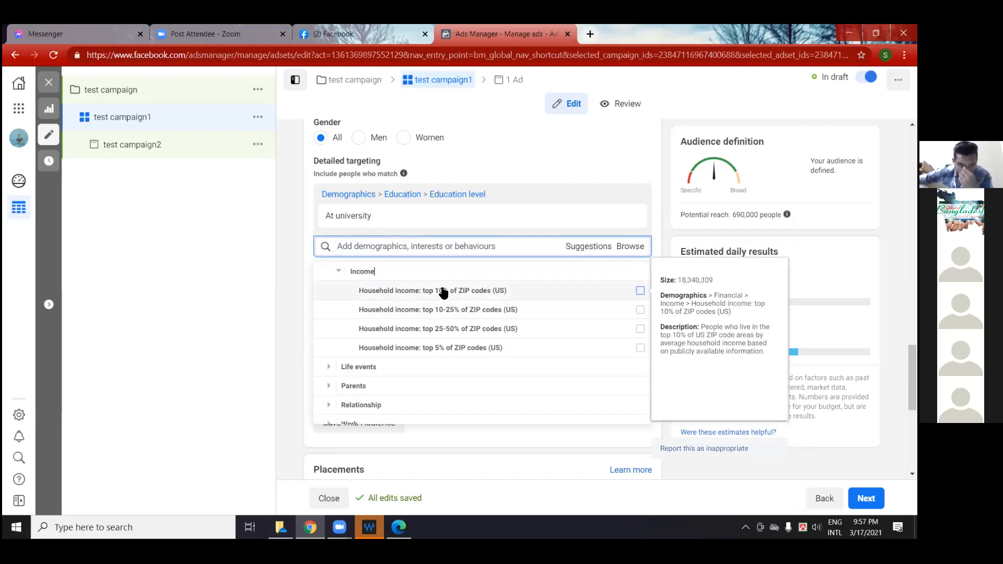
{"action": "left_click", "coordinate": [339, 273]}
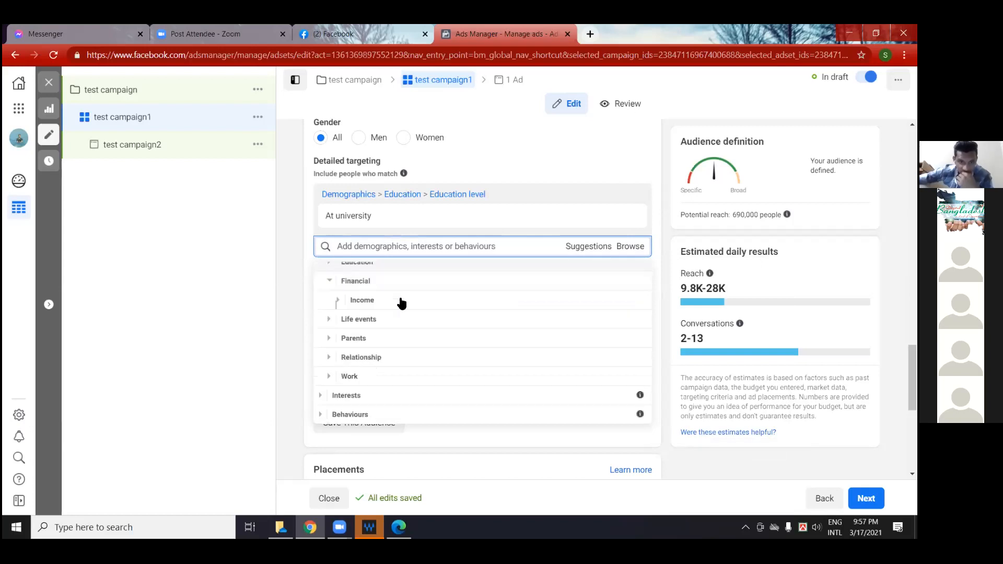
{"action": "left_click", "coordinate": [363, 321]}
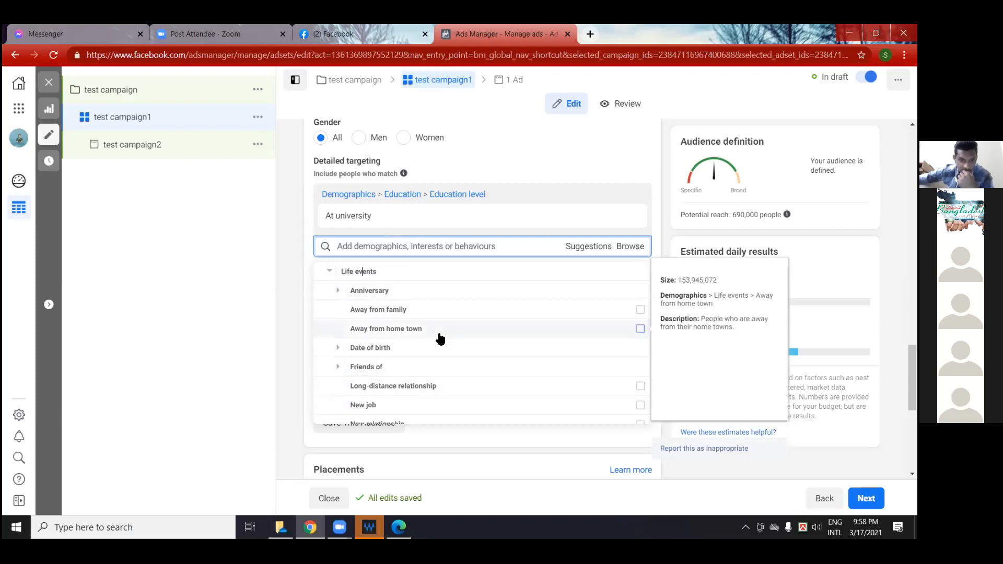
{"action": "scroll", "coordinate": [439, 334], "scroll_direction": "down", "scroll_amount": 1}
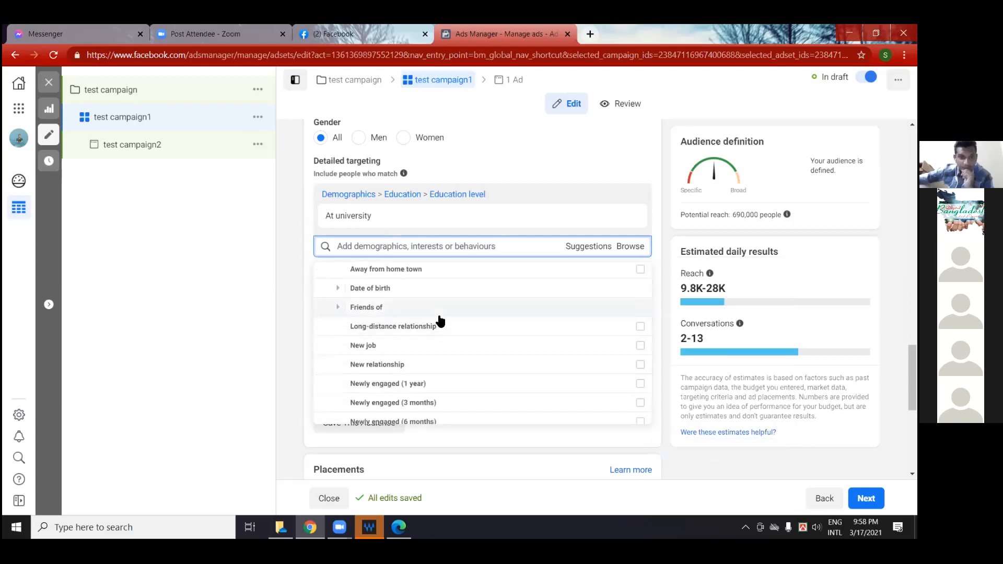
{"action": "scroll", "coordinate": [441, 322], "scroll_direction": "down", "scroll_amount": 1}
{"action": "scroll", "coordinate": [440, 320], "scroll_direction": "down", "scroll_amount": 1}
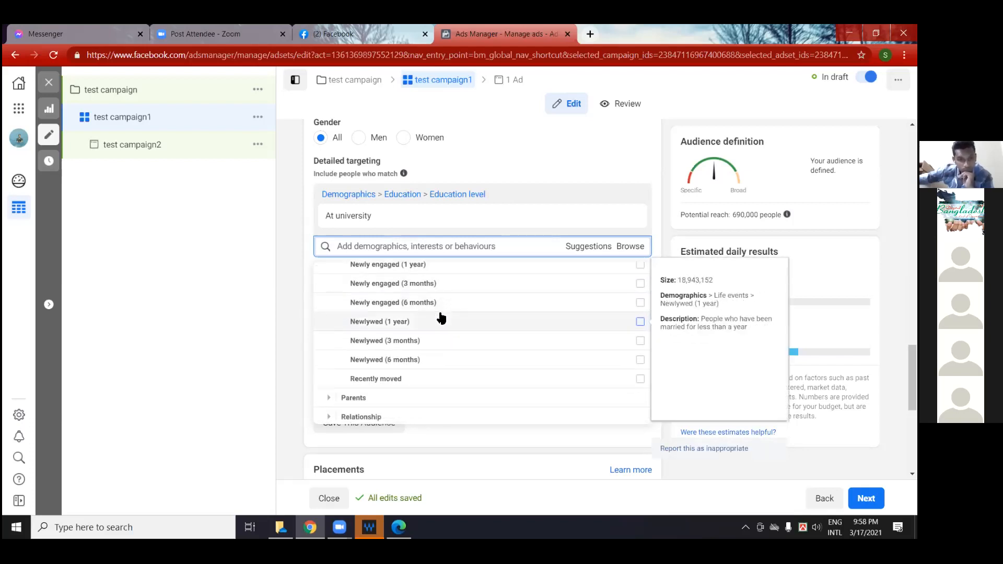
{"action": "left_click", "coordinate": [458, 397]}
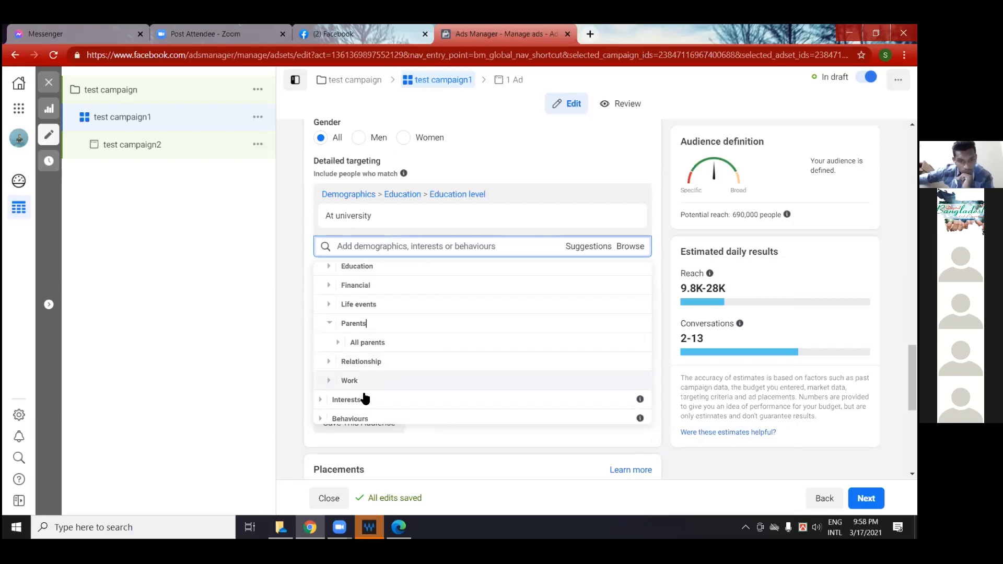
Step: Include Single from Demographics > Relationship > Relationship status in the detailed targeting
{"action": "scroll", "coordinate": [449, 339], "scroll_direction": "down", "scroll_amount": 1}
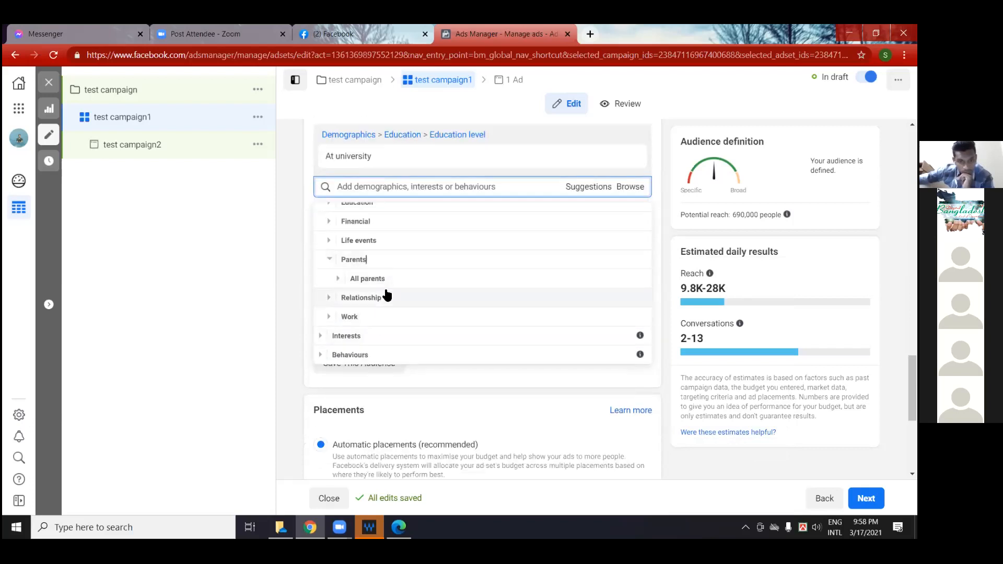
{"action": "left_click", "coordinate": [376, 297]}
{"action": "left_click", "coordinate": [409, 298]}
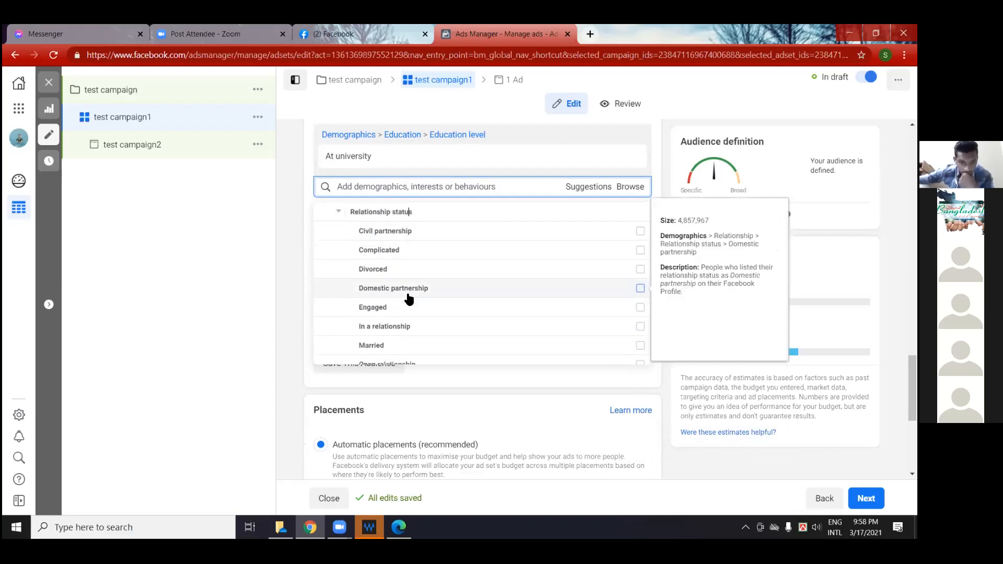
{"action": "scroll", "coordinate": [529, 296], "scroll_direction": "down", "scroll_amount": 1}
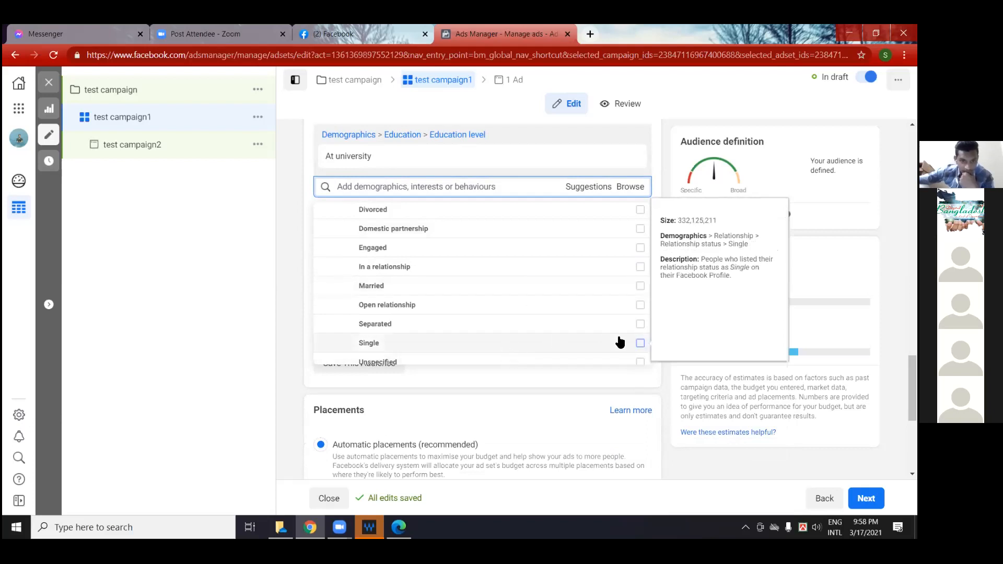
{"action": "left_click", "coordinate": [638, 343]}
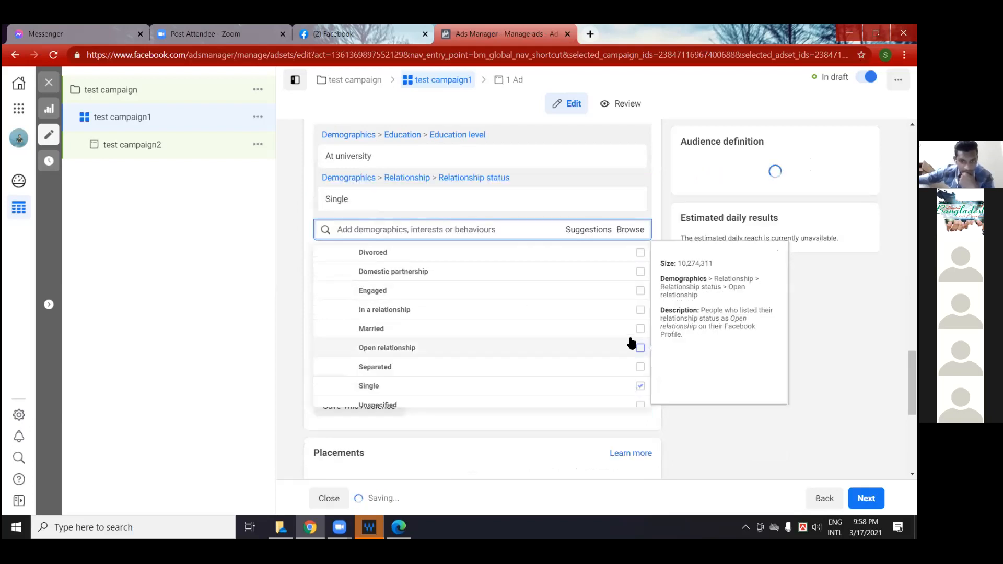
Step: Include the Arts, entertainment, sport and media, Architecture and engineering, and Administrative services industries under Demographics > Work
{"action": "scroll", "coordinate": [460, 301], "scroll_direction": "down", "scroll_amount": 1}
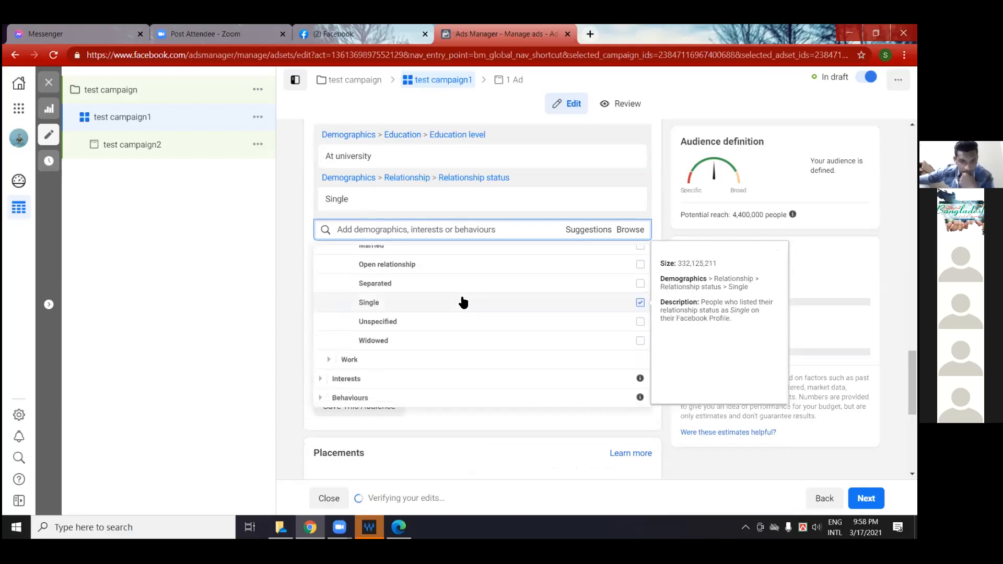
{"action": "left_click", "coordinate": [378, 360]}
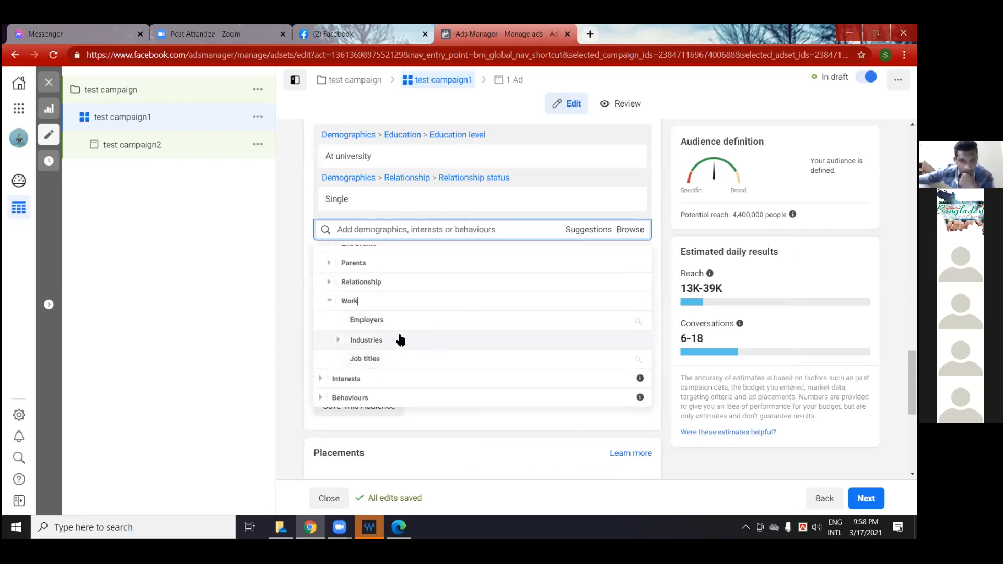
{"action": "left_click", "coordinate": [400, 340]}
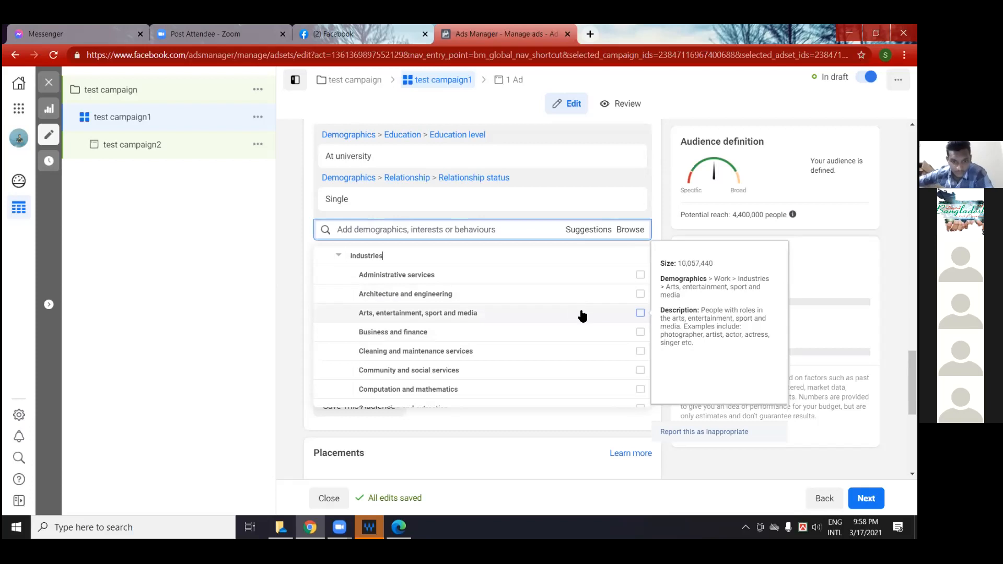
{"action": "left_click", "coordinate": [584, 315]}
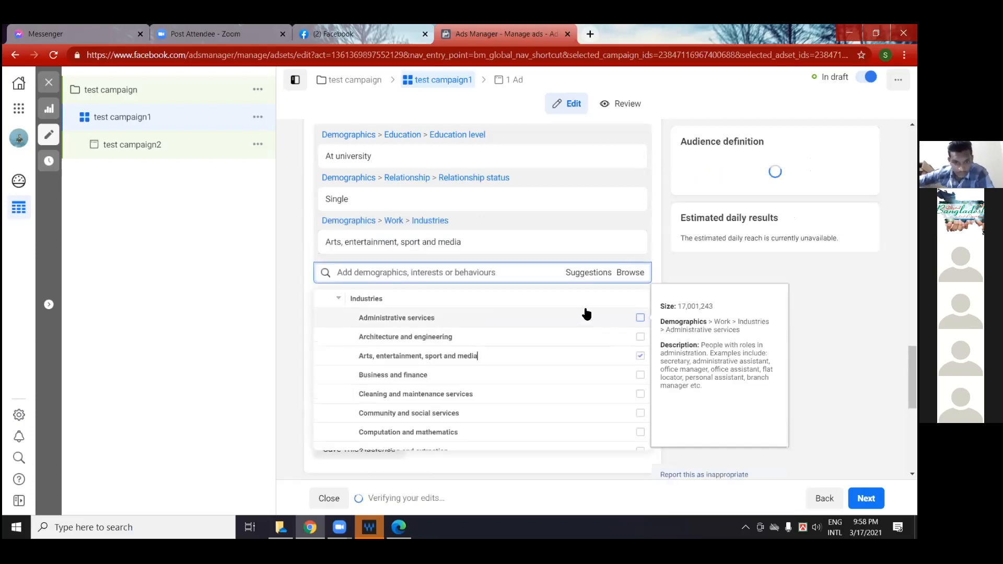
{"action": "left_click", "coordinate": [610, 341]}
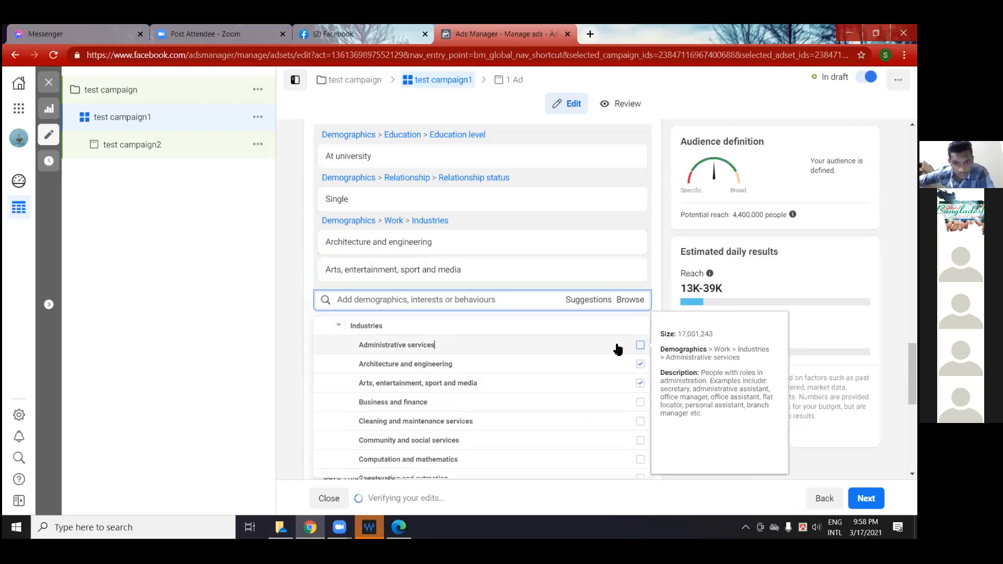
{"action": "left_click", "coordinate": [618, 349]}
Step: Browse the remaining Work industries and open the Interests categories without adding anything
{"action": "scroll", "coordinate": [518, 380], "scroll_direction": "down", "scroll_amount": 1}
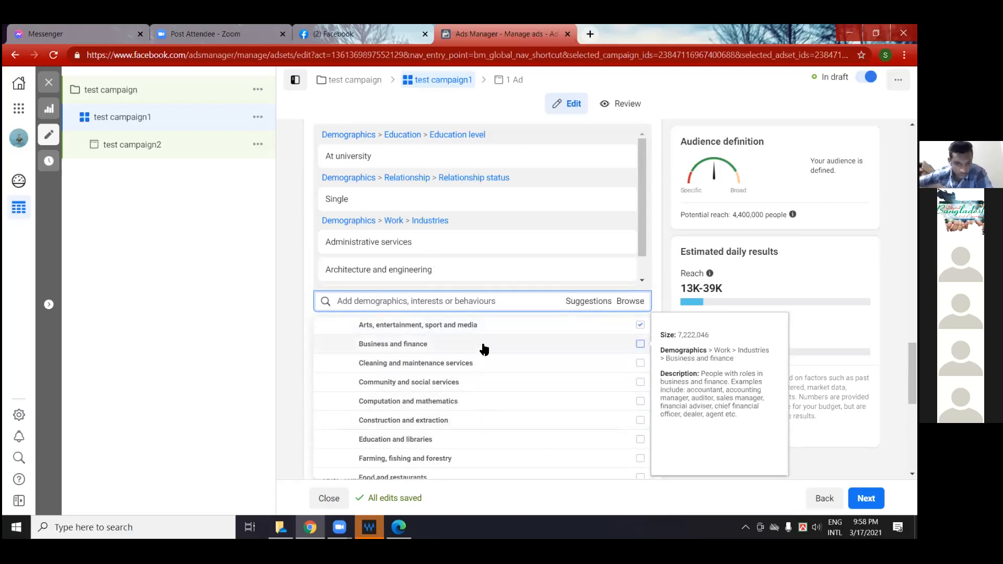
{"action": "scroll", "coordinate": [483, 355], "scroll_direction": "down", "scroll_amount": 1}
{"action": "scroll", "coordinate": [484, 360], "scroll_direction": "down", "scroll_amount": 2}
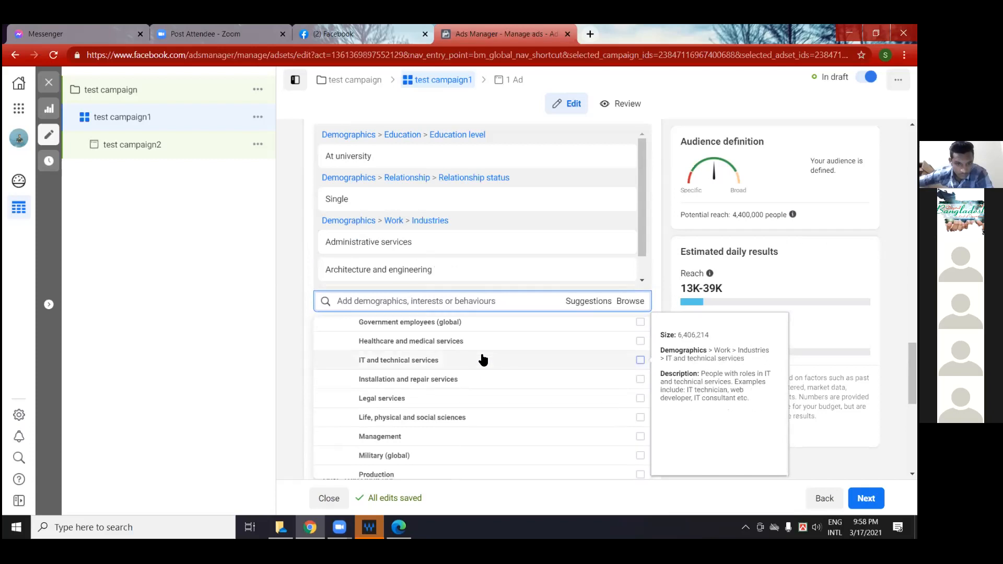
{"action": "scroll", "coordinate": [483, 360], "scroll_direction": "down", "scroll_amount": 2}
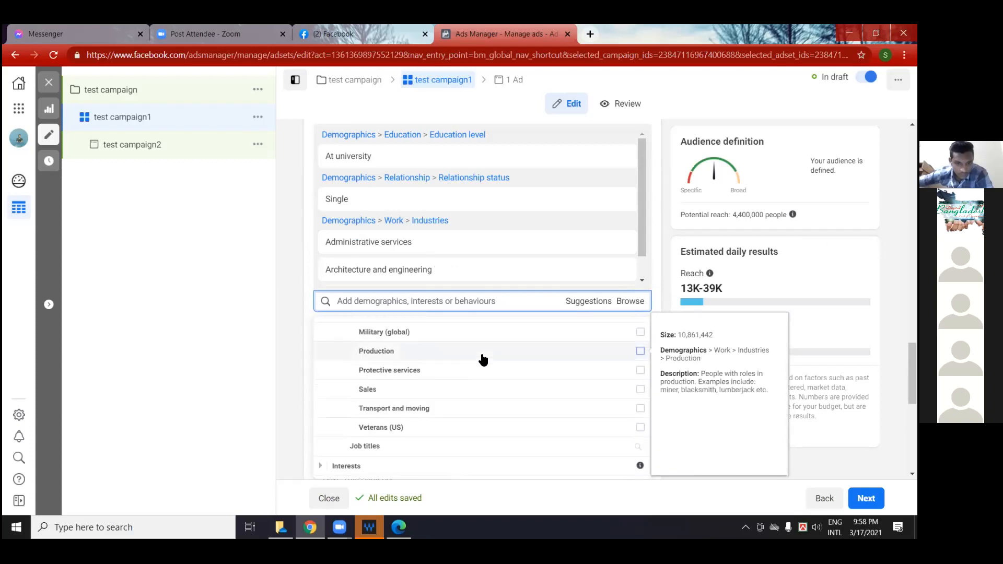
{"action": "scroll", "coordinate": [483, 359], "scroll_direction": "down", "scroll_amount": 1}
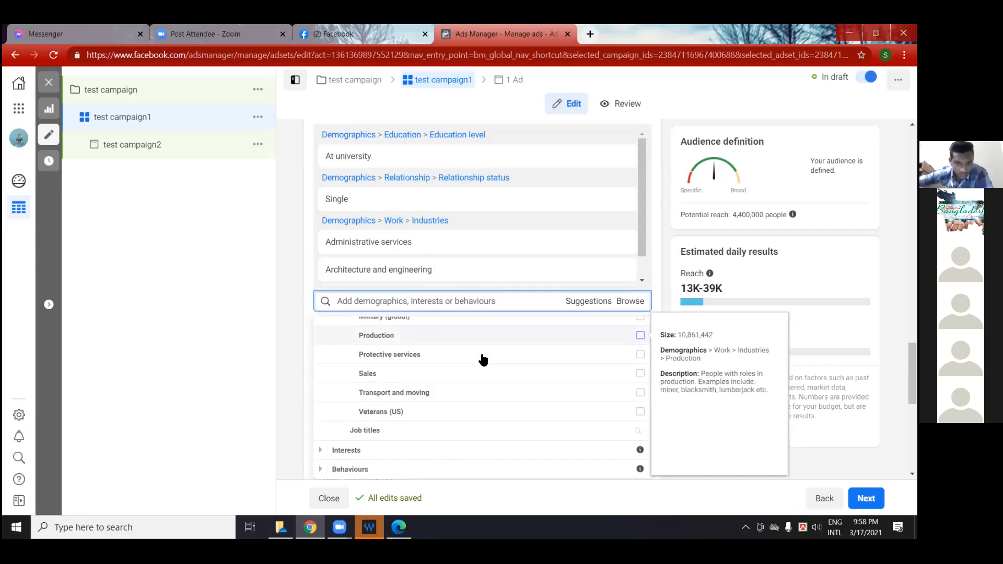
{"action": "left_click", "coordinate": [396, 451]}
{"action": "scroll", "coordinate": [439, 403], "scroll_direction": "down", "scroll_amount": 2}
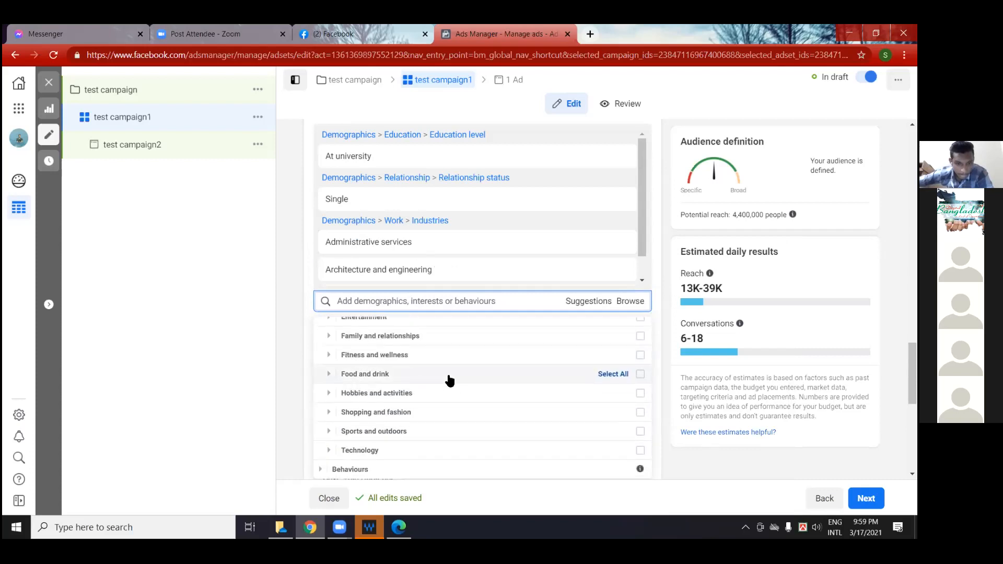
Step: Browse Interests > Shopping and fashion, including Clothing and Fashion accessories, without adding anything
{"action": "scroll", "coordinate": [450, 380], "scroll_direction": "up", "scroll_amount": 1}
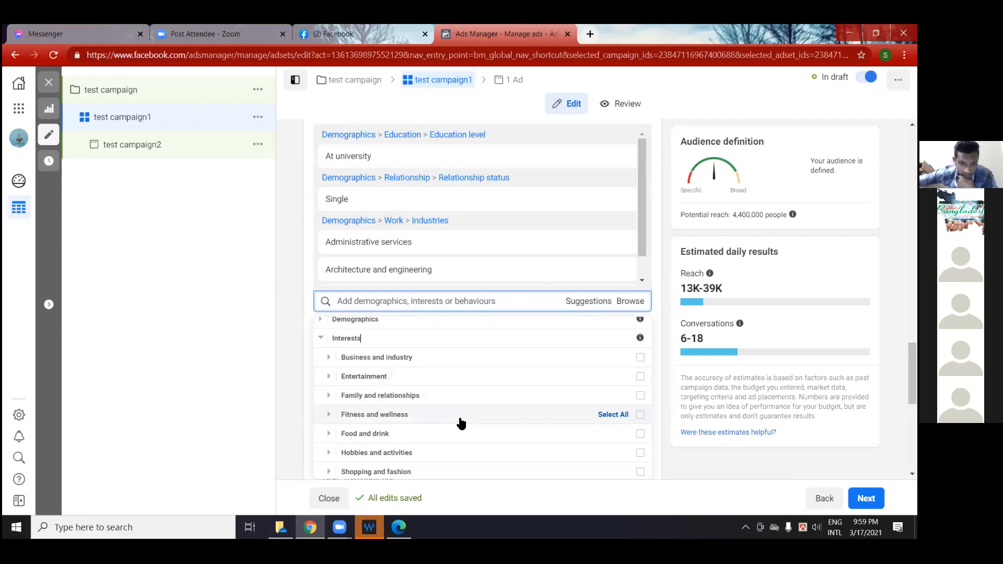
{"action": "scroll", "coordinate": [461, 423], "scroll_direction": "down", "scroll_amount": 1}
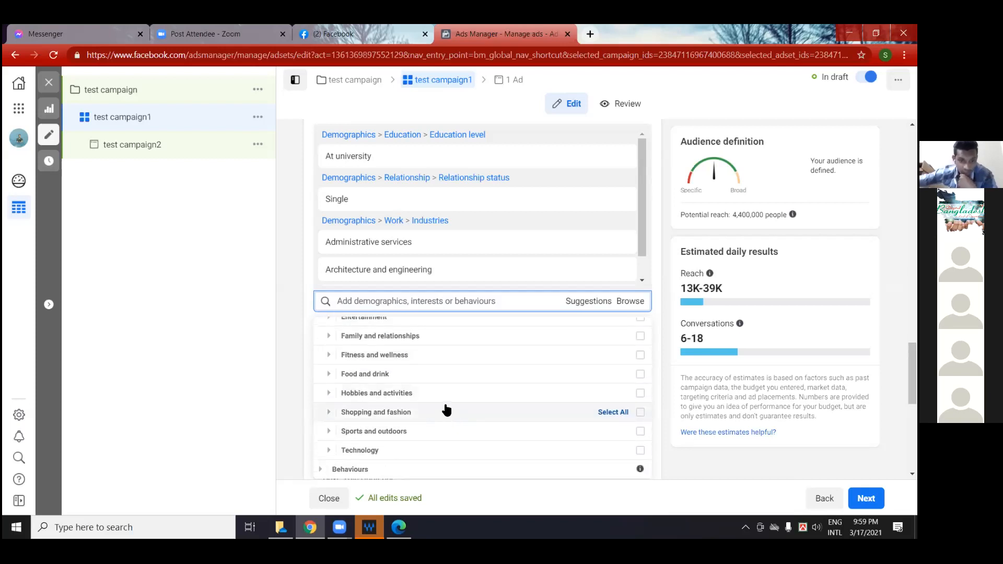
{"action": "left_click", "coordinate": [447, 411]}
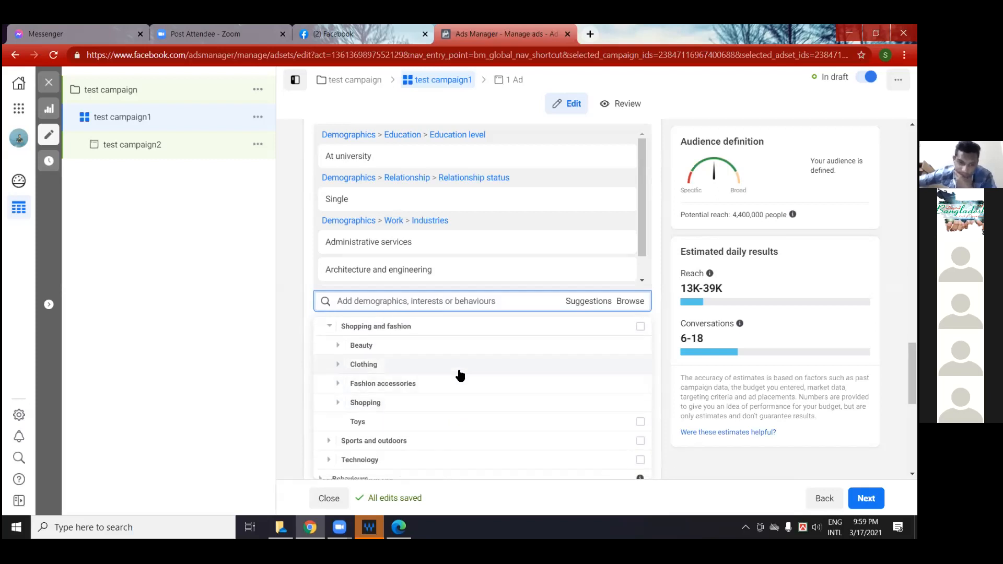
{"action": "left_click", "coordinate": [402, 366]}
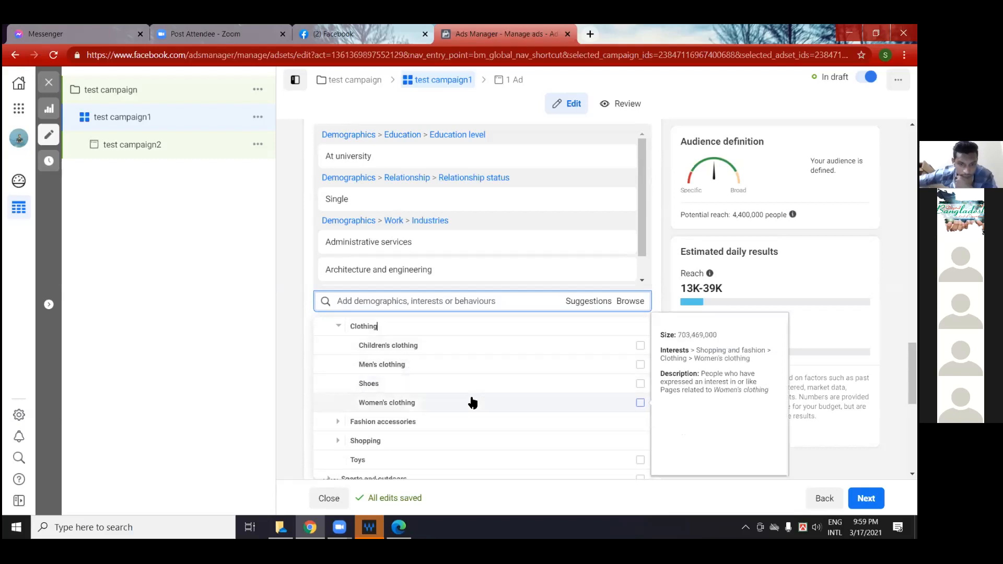
{"action": "left_click", "coordinate": [376, 422]}
{"action": "scroll", "coordinate": [480, 413], "scroll_direction": "down", "scroll_amount": 1}
{"action": "scroll", "coordinate": [483, 386], "scroll_direction": "down", "scroll_amount": 1}
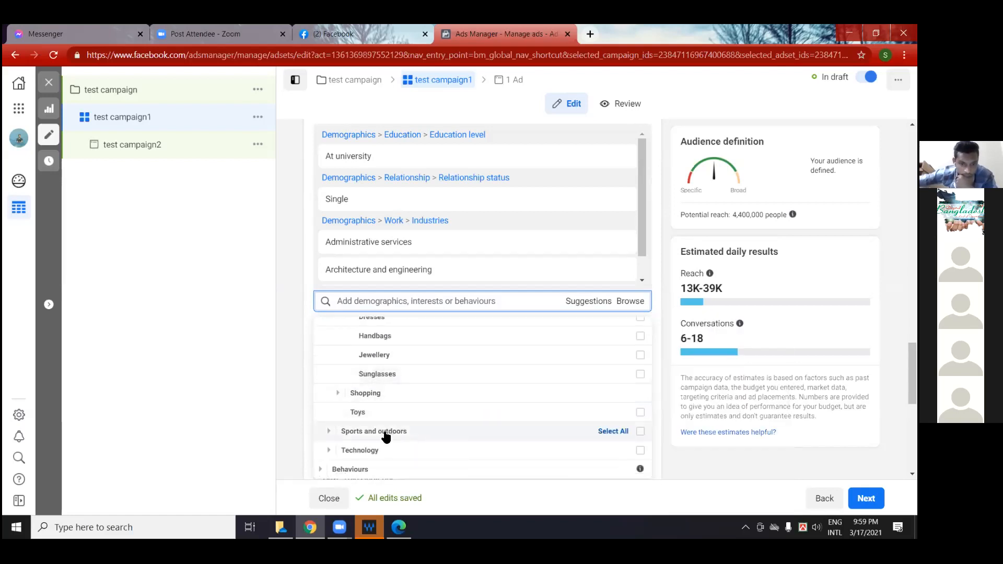
{"action": "scroll", "coordinate": [382, 380], "scroll_direction": "up", "scroll_amount": 3}
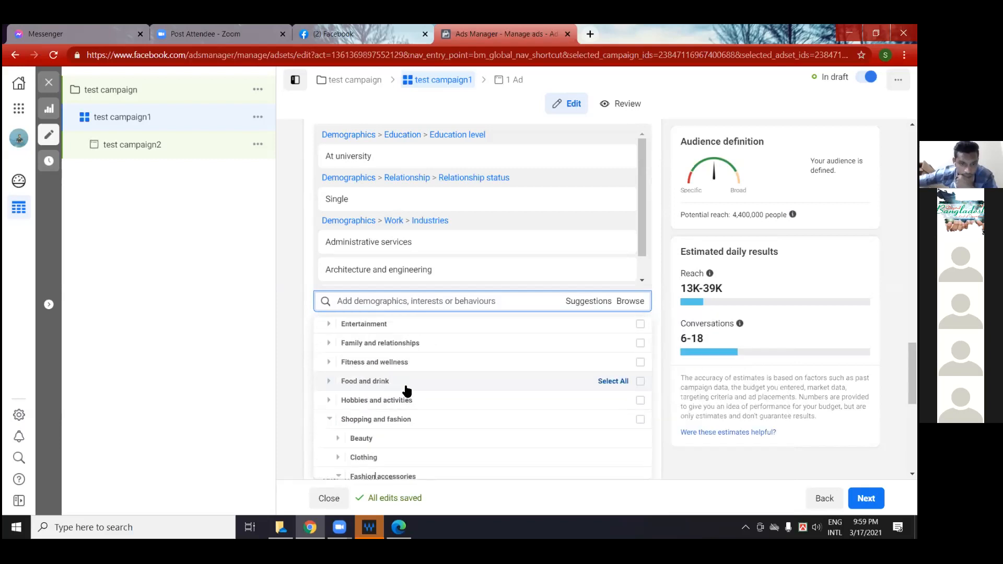
{"action": "scroll", "coordinate": [410, 389], "scroll_direction": "down", "scroll_amount": 4}
{"action": "scroll", "coordinate": [414, 390], "scroll_direction": "down", "scroll_amount": 5}
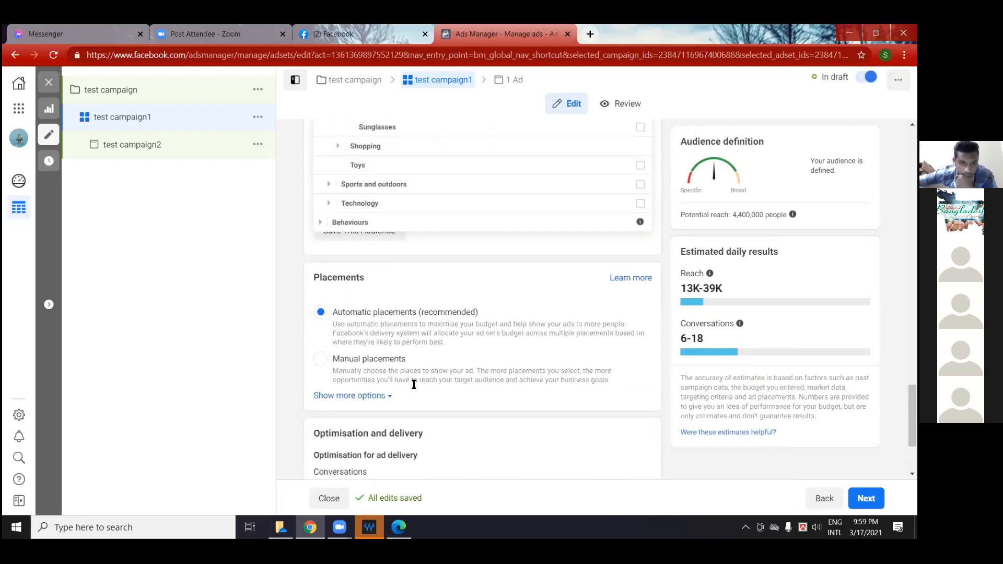
{"action": "scroll", "coordinate": [432, 287], "scroll_direction": "up", "scroll_amount": 1}
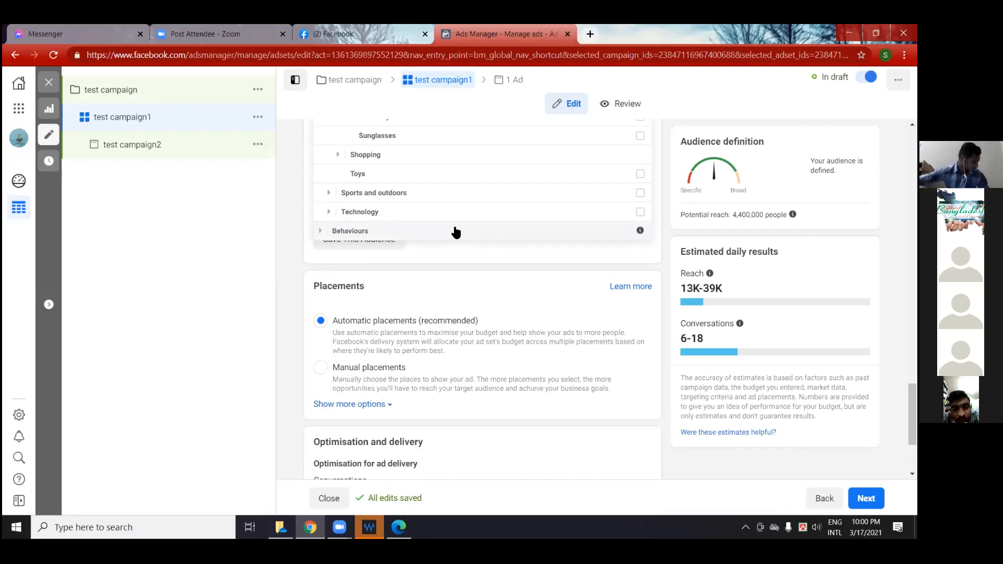
Step: Search the detailed targeting for dhaka and include University of Dhaka as an interest
{"action": "left_click", "coordinate": [454, 229]}
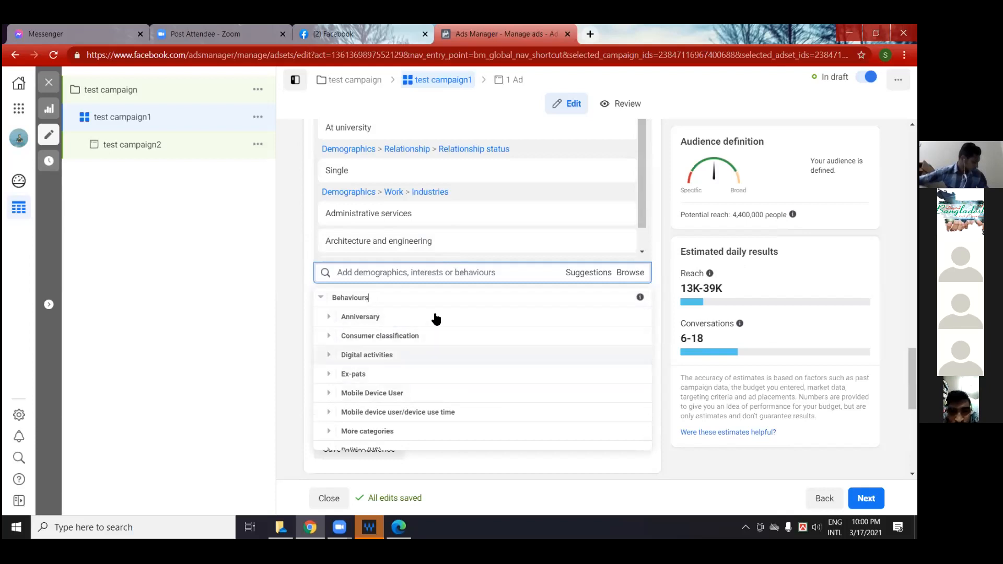
{"action": "left_click", "coordinate": [515, 270]}
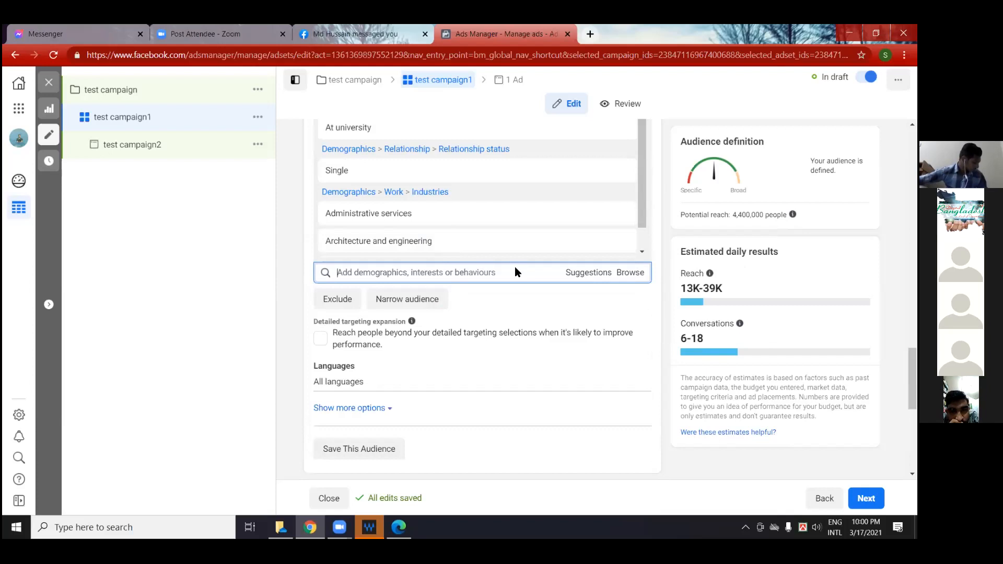
{"action": "type", "text": "dafo"}
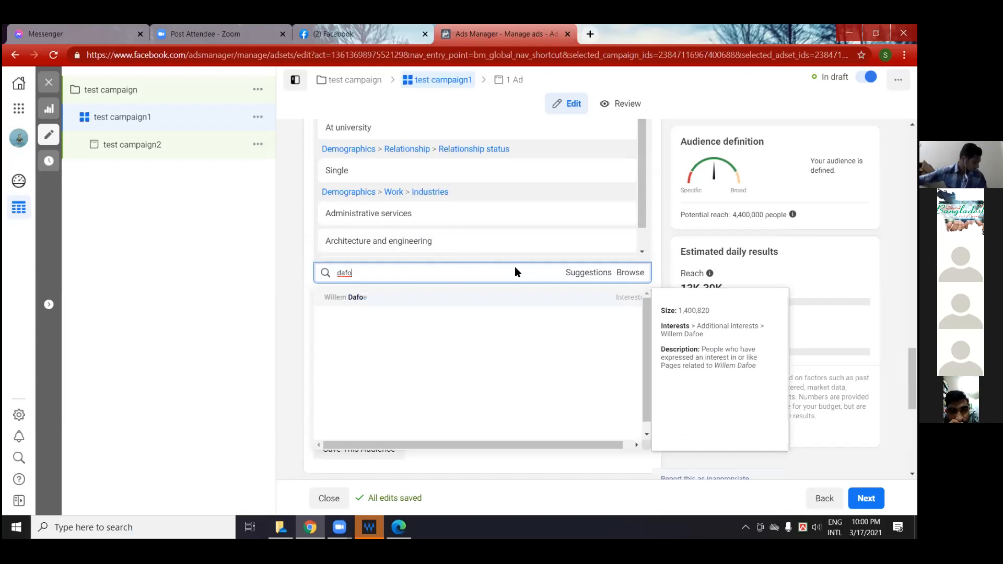
{"action": "key", "text": "BackSpace"}
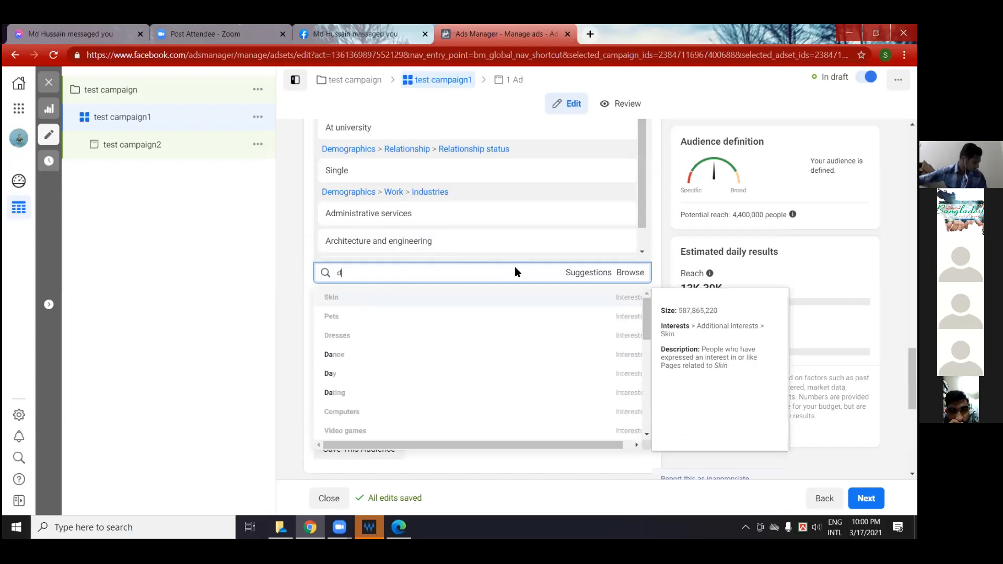
{"action": "key", "text": "BackSpace"}
{"action": "type", "text": "dhaka"}
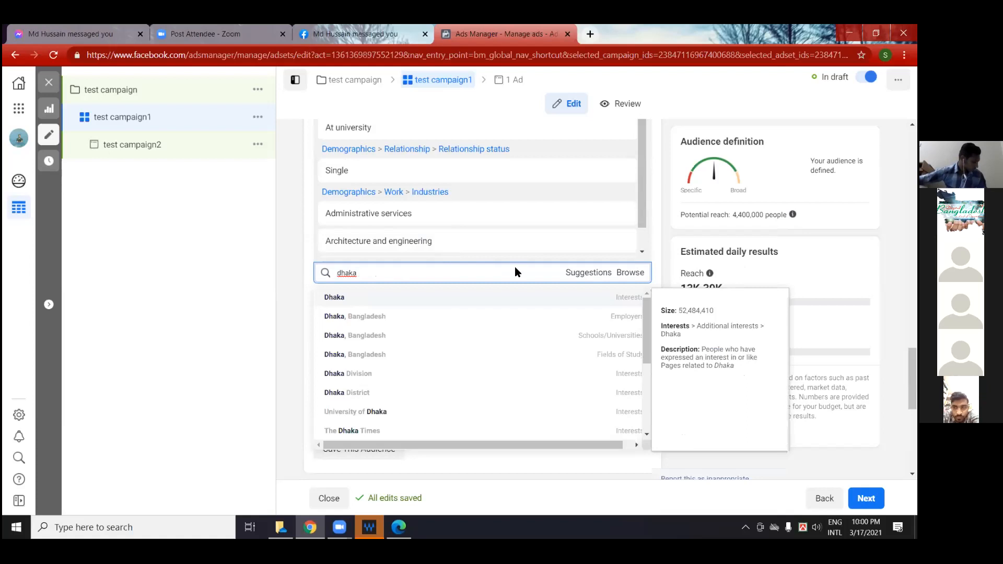
{"action": "left_click", "coordinate": [376, 412]}
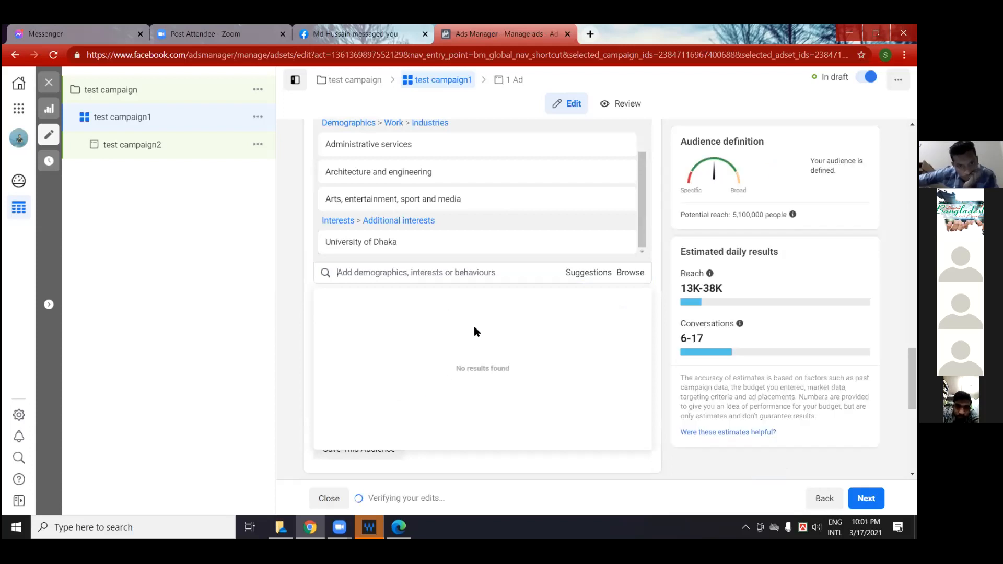
Step: Include BRAC University from the detailed targeting suggestions
{"action": "left_click", "coordinate": [587, 273]}
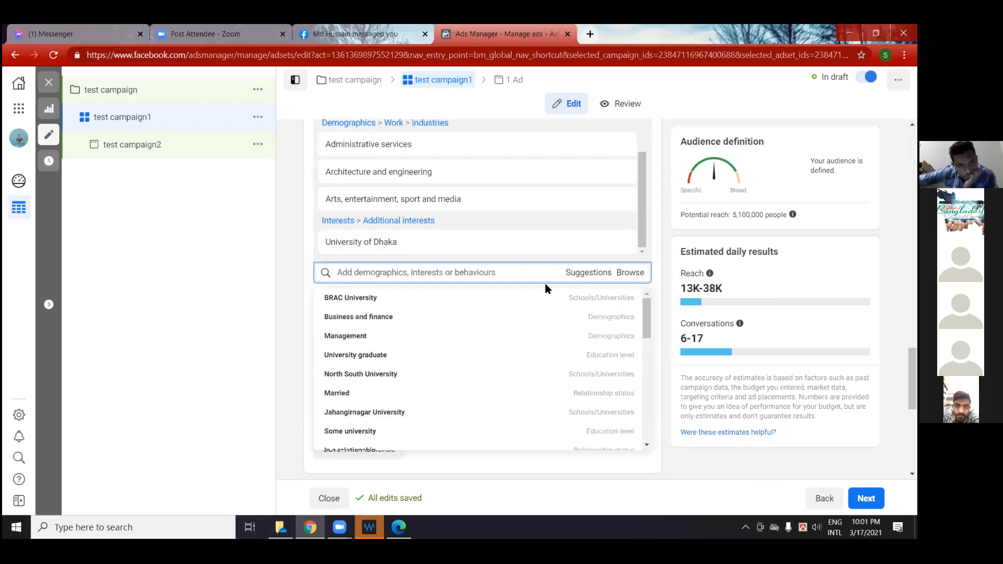
{"action": "mouse_move", "coordinate": [377, 355]}
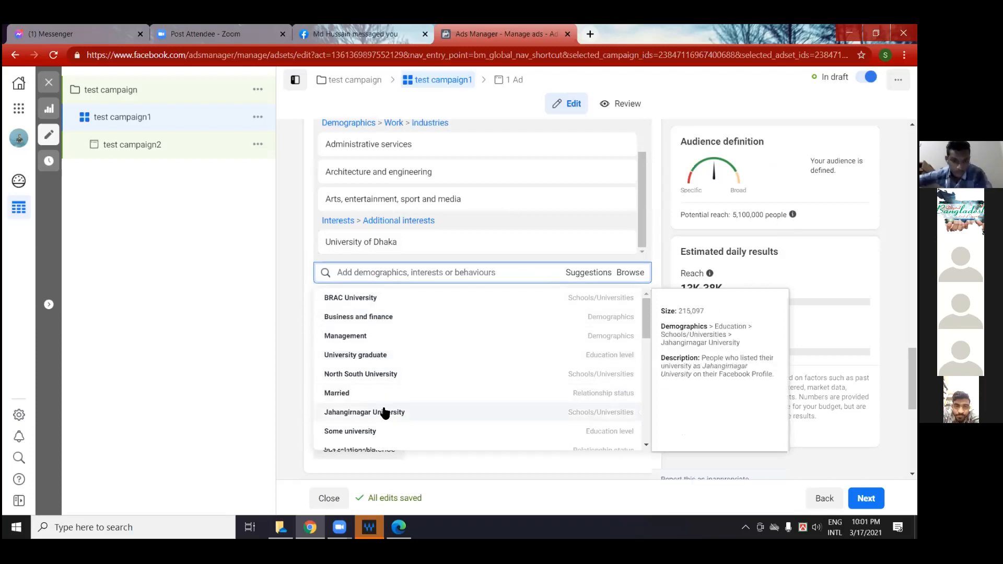
{"action": "mouse_move", "coordinate": [399, 433]}
{"action": "mouse_move", "coordinate": [411, 346]}
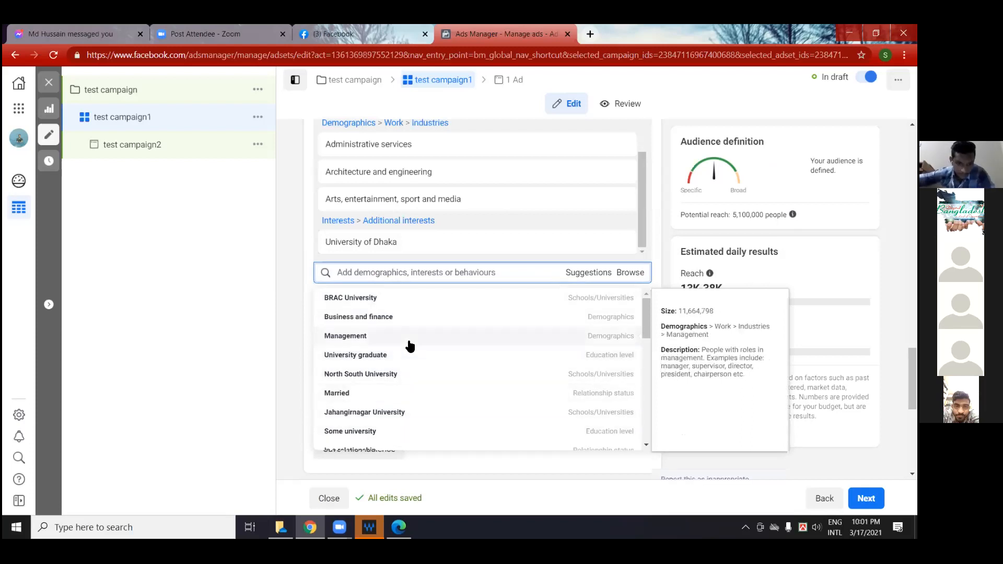
{"action": "left_click", "coordinate": [422, 299]}
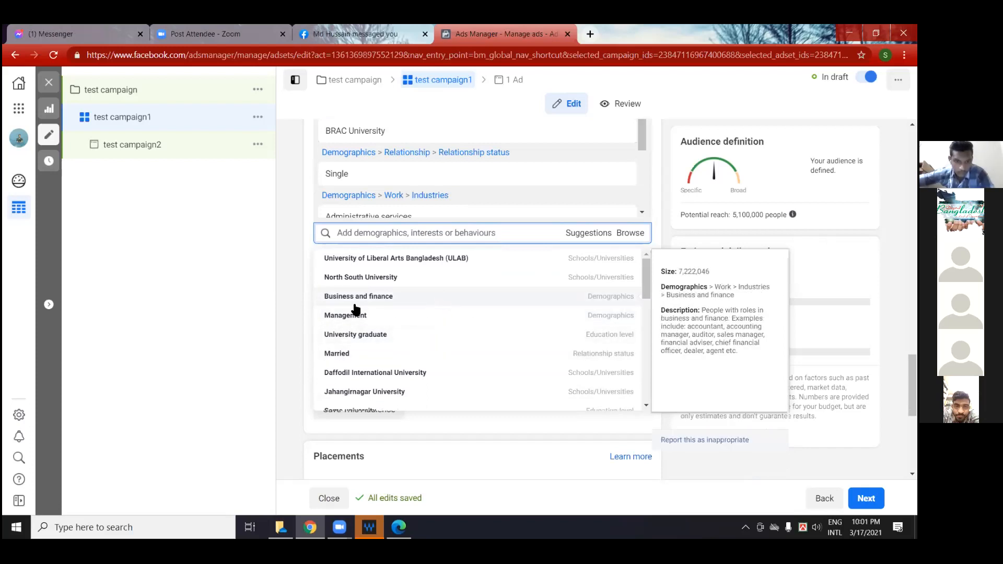
{"action": "left_click", "coordinate": [291, 260]}
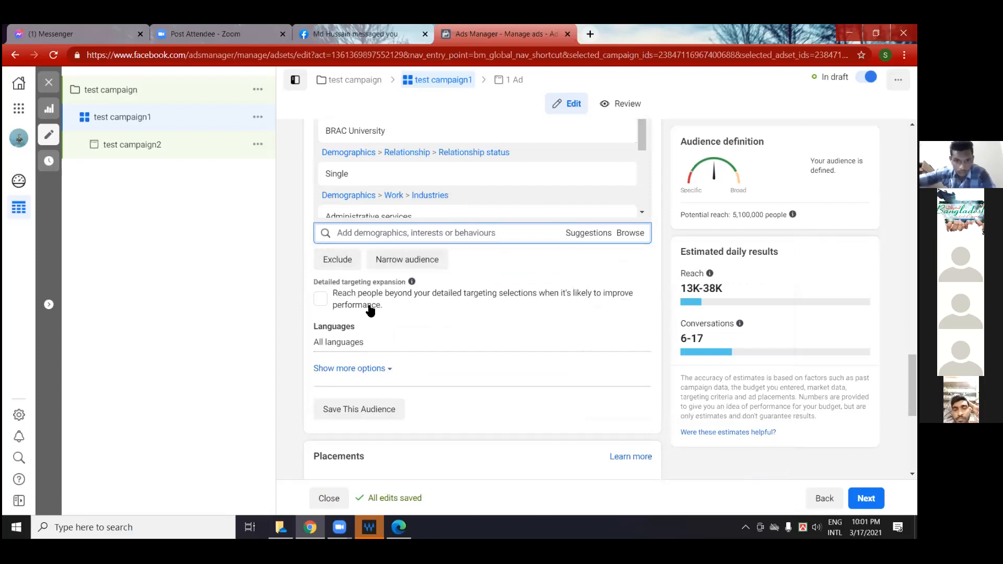
Step: Expand the additional audience options to reveal the Connections setting
{"action": "scroll", "coordinate": [458, 304], "scroll_direction": "down", "scroll_amount": 1}
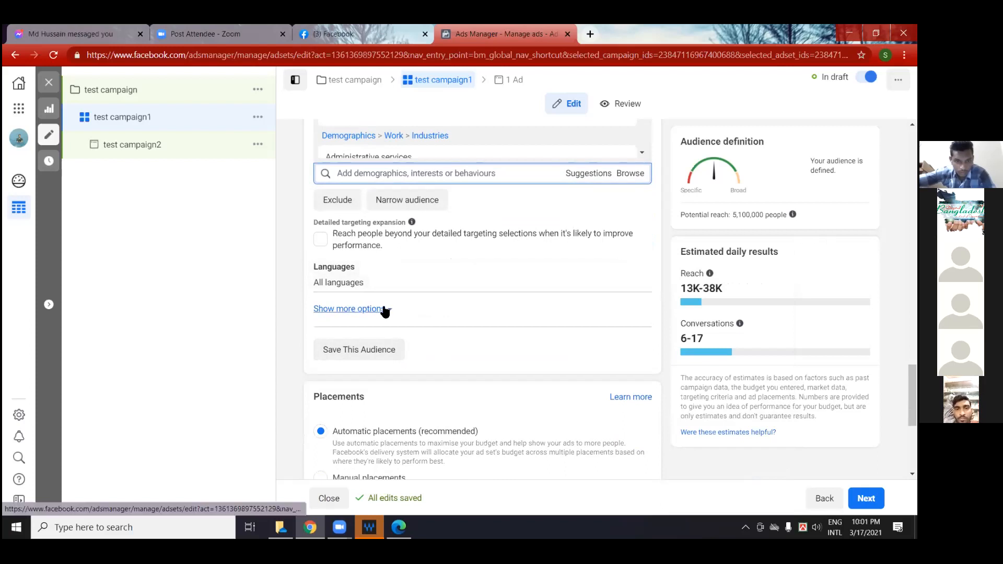
{"action": "left_click", "coordinate": [366, 309]}
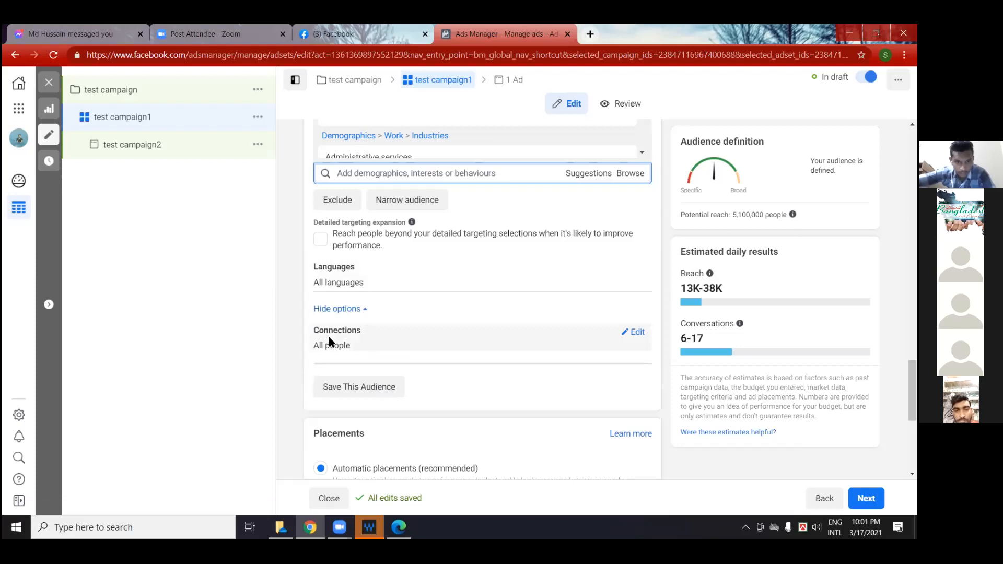
Step: Set the Connections option to exclude people who like your Page
{"action": "left_click", "coordinate": [634, 333]}
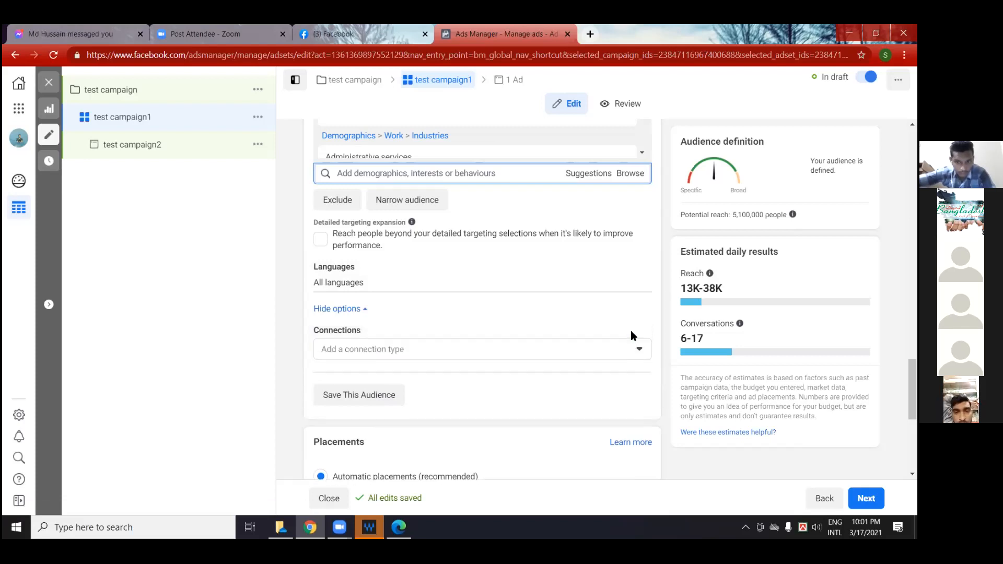
{"action": "left_click", "coordinate": [512, 350]}
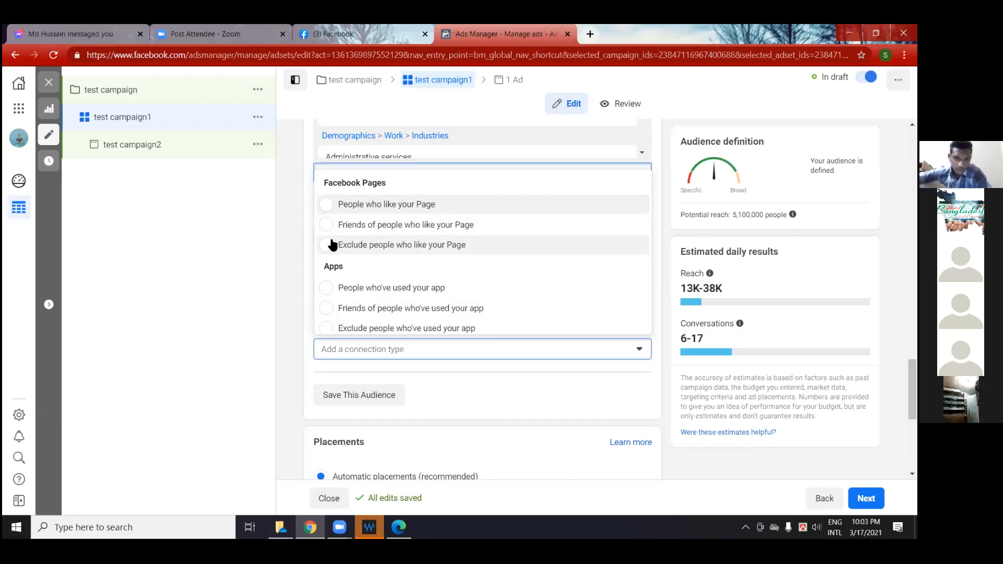
{"action": "left_click", "coordinate": [333, 245]}
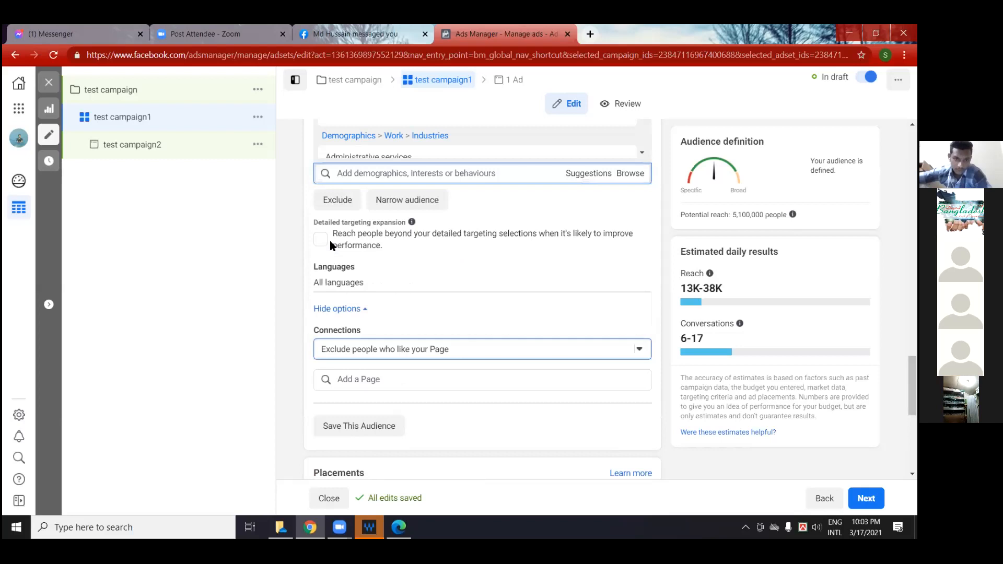
Step: Switch the ad set's placements from automatic to Manual placements
{"action": "scroll", "coordinate": [565, 246], "scroll_direction": "down", "scroll_amount": 2}
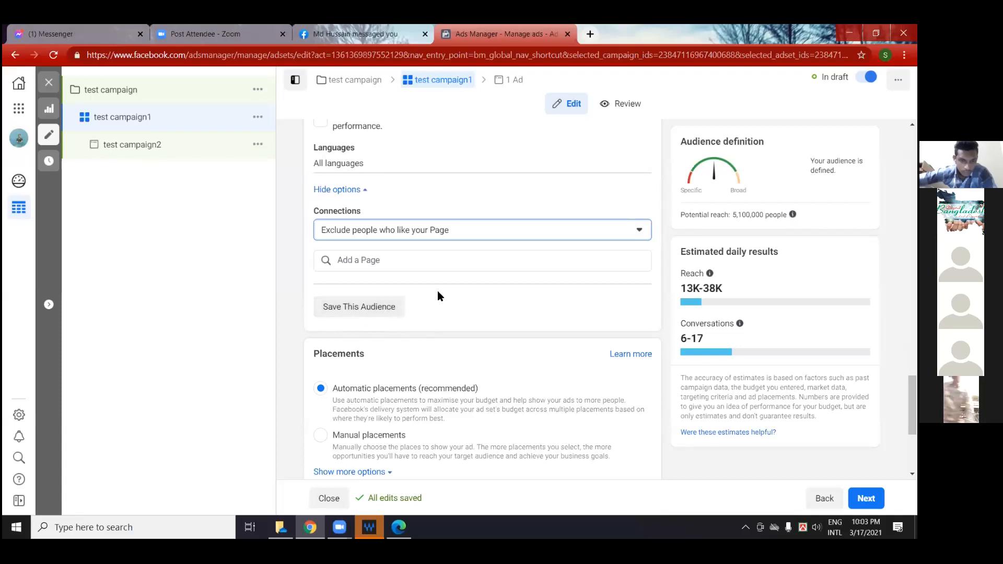
{"action": "scroll", "coordinate": [452, 286], "scroll_direction": "down", "scroll_amount": 3}
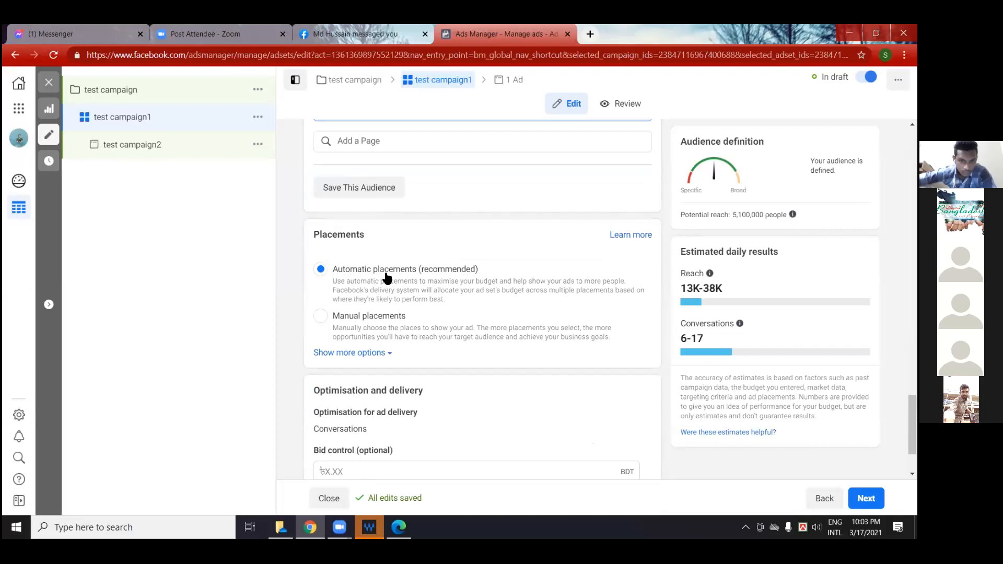
{"action": "left_click", "coordinate": [321, 317]}
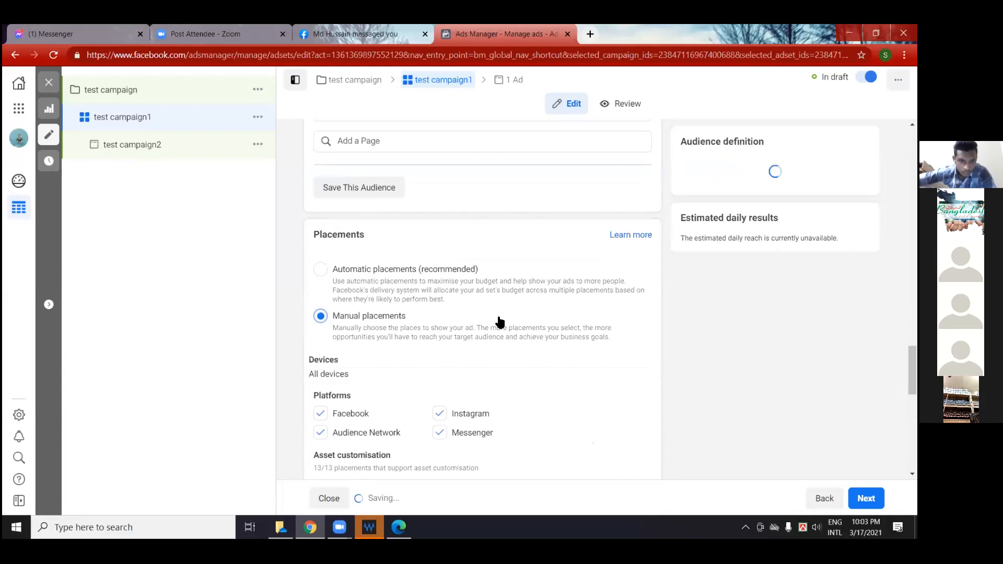
Step: Edit the placement devices so only Mobile is selected, removing Desktop
{"action": "scroll", "coordinate": [501, 293], "scroll_direction": "down", "scroll_amount": 2}
{"action": "scroll", "coordinate": [494, 223], "scroll_direction": "down", "scroll_amount": 2}
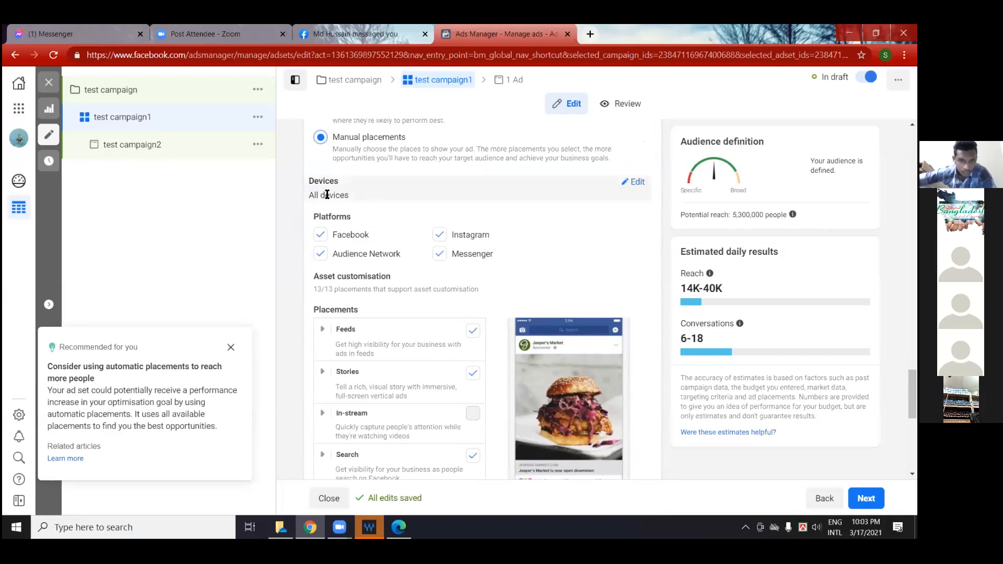
{"action": "left_click", "coordinate": [636, 183]}
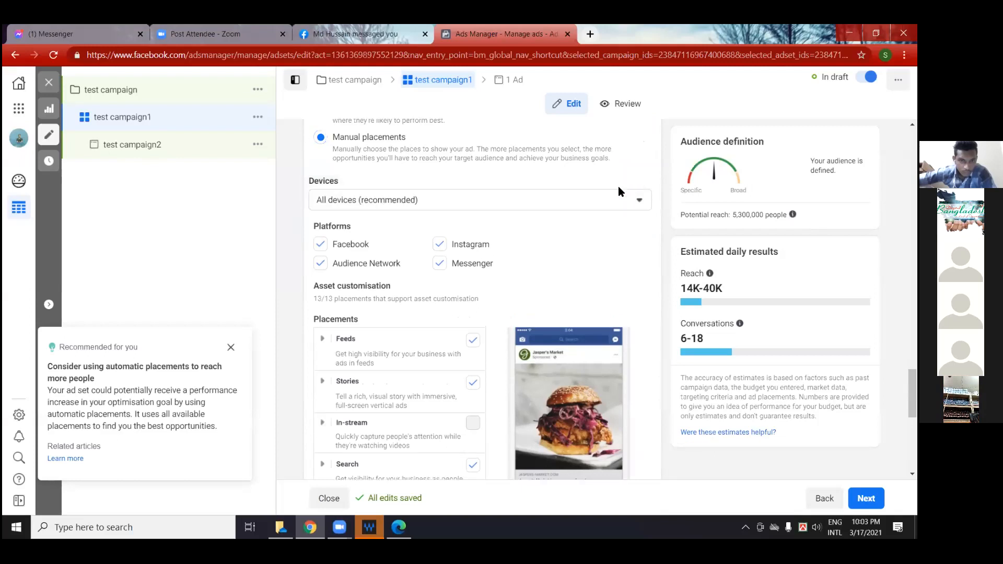
{"action": "left_click", "coordinate": [612, 201]}
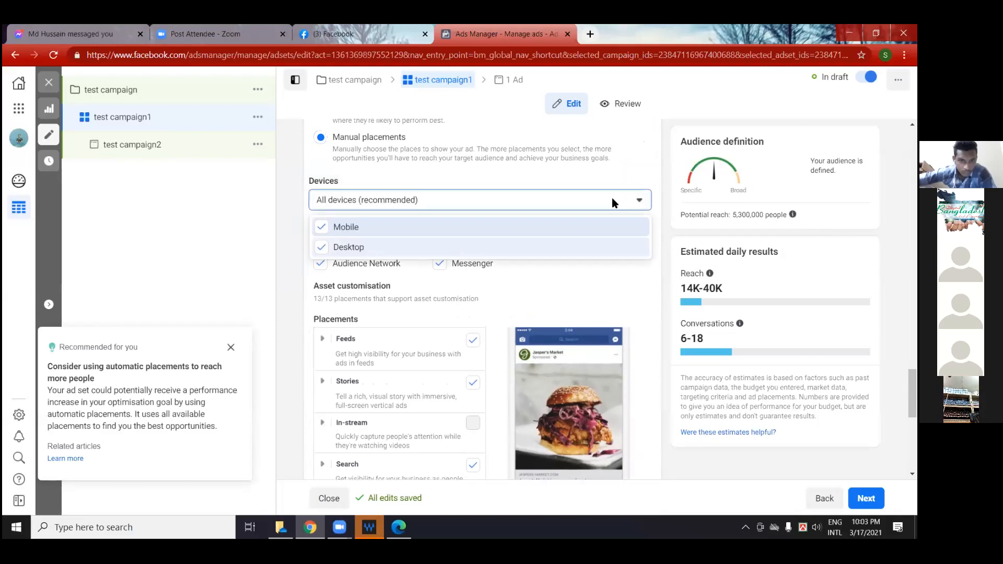
{"action": "left_click", "coordinate": [320, 247]}
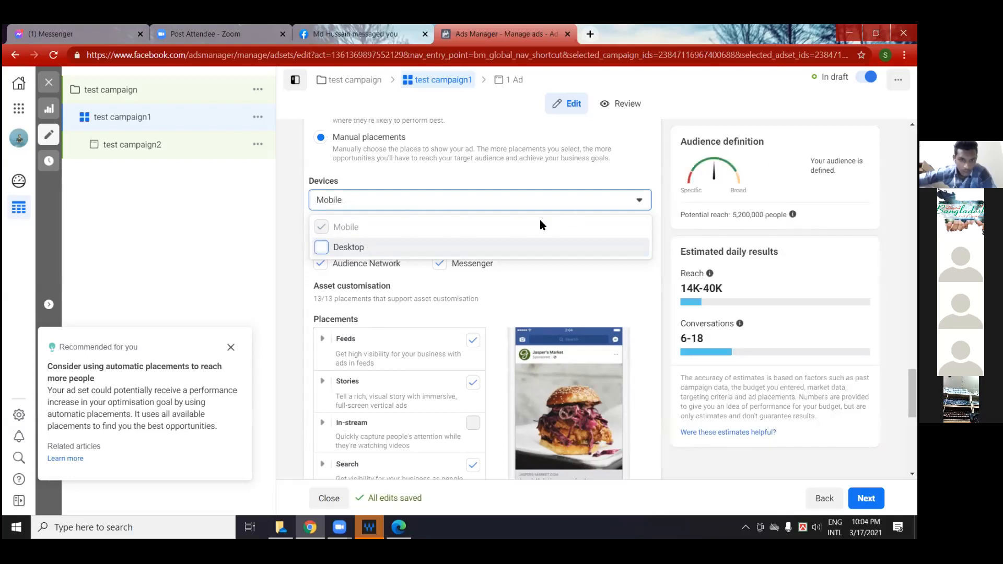
{"action": "left_click", "coordinate": [665, 237]}
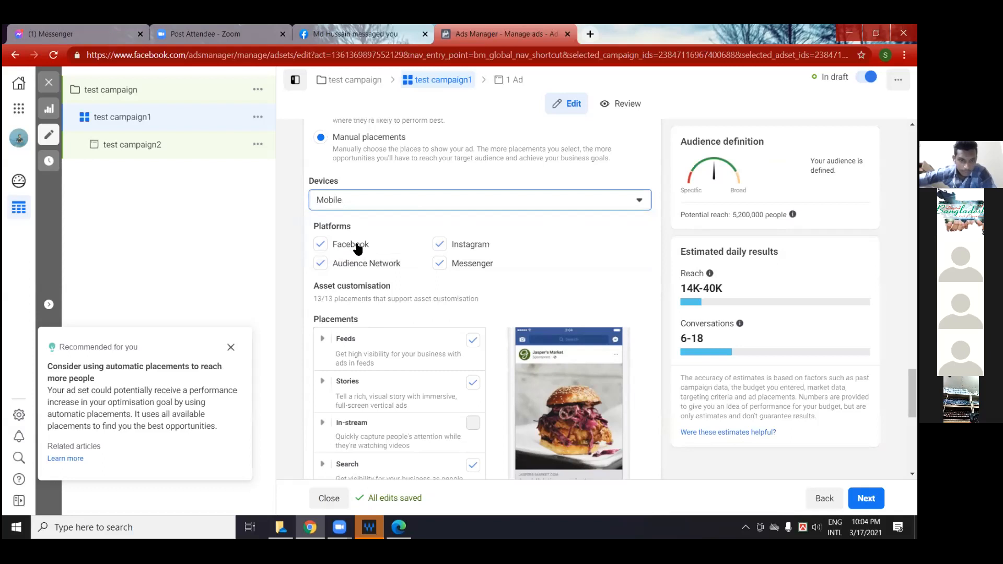
Step: Deselect the Instagram and Audience Network platforms and the Search and In-article placements
{"action": "left_click", "coordinate": [437, 249]}
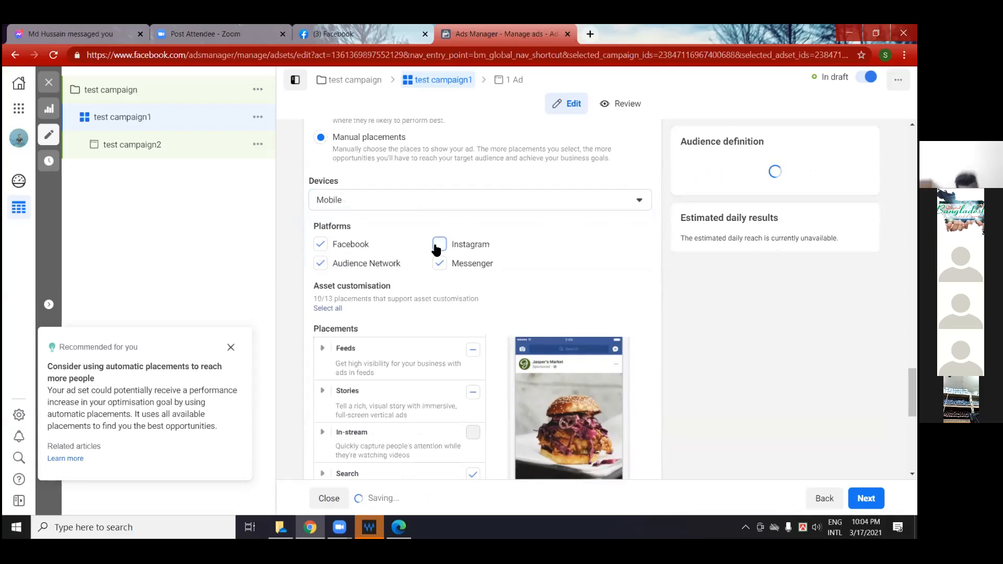
{"action": "left_click", "coordinate": [321, 264]}
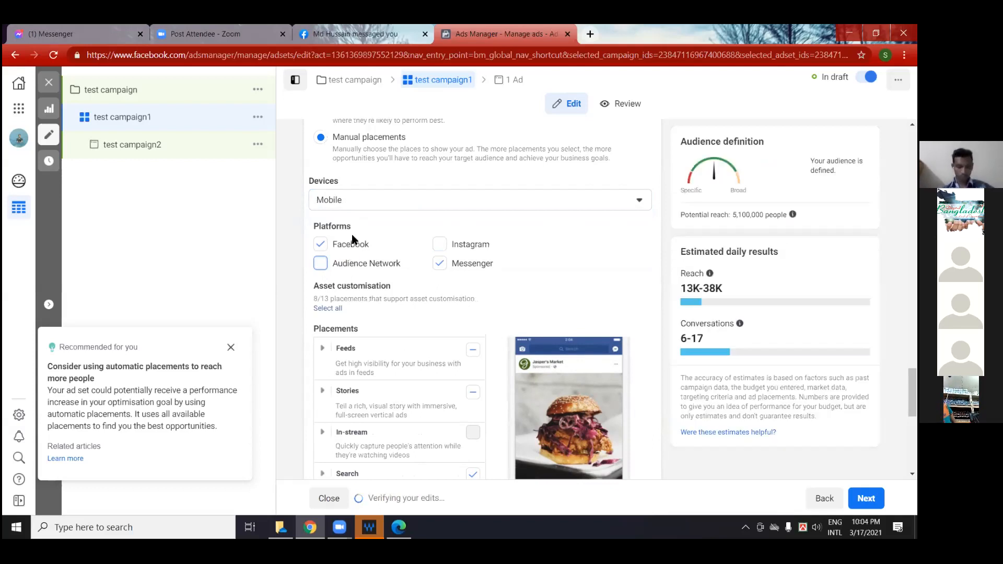
{"action": "scroll", "coordinate": [454, 255], "scroll_direction": "down", "scroll_amount": 1}
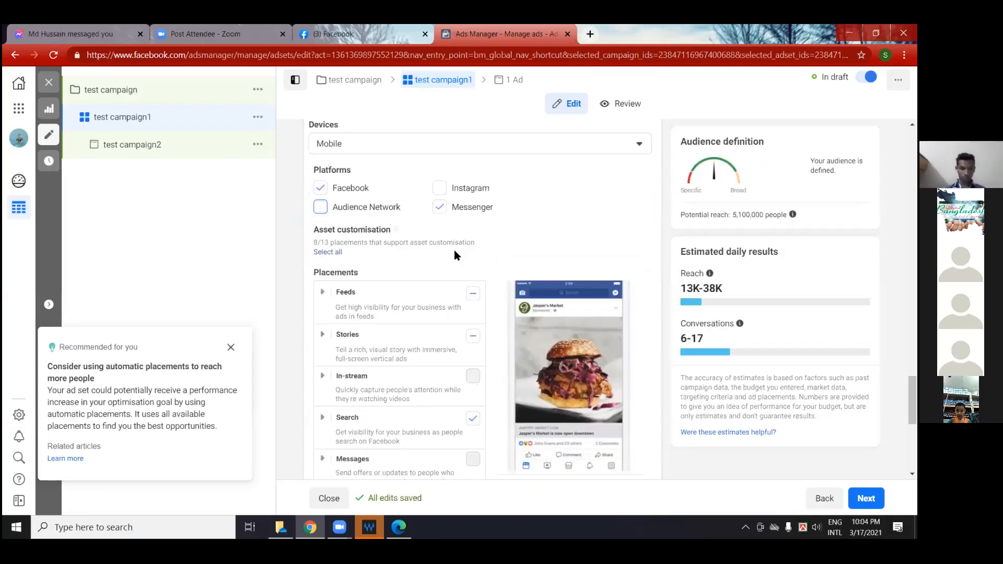
{"action": "scroll", "coordinate": [453, 246], "scroll_direction": "down", "scroll_amount": 1}
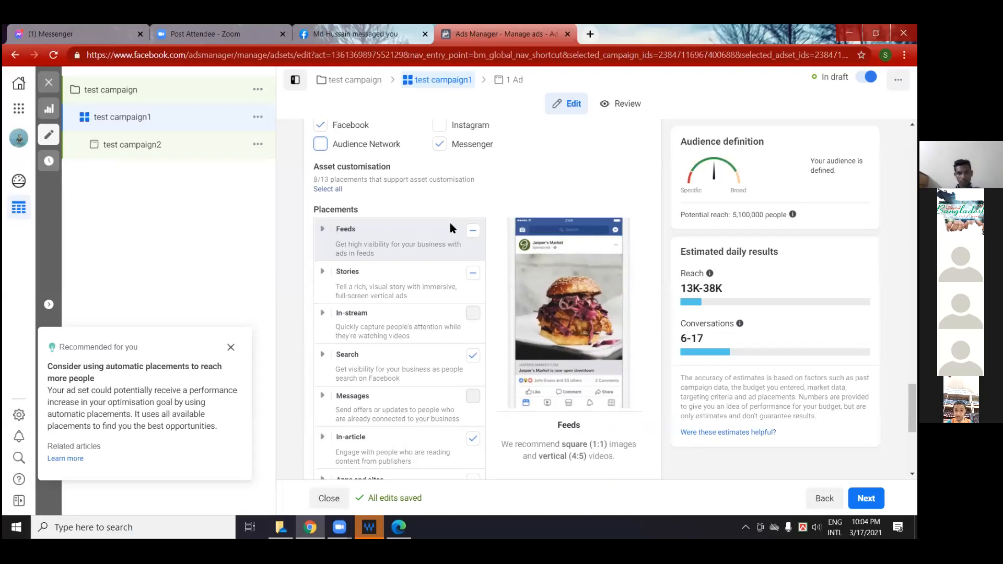
{"action": "scroll", "coordinate": [420, 279], "scroll_direction": "down", "scroll_amount": 1}
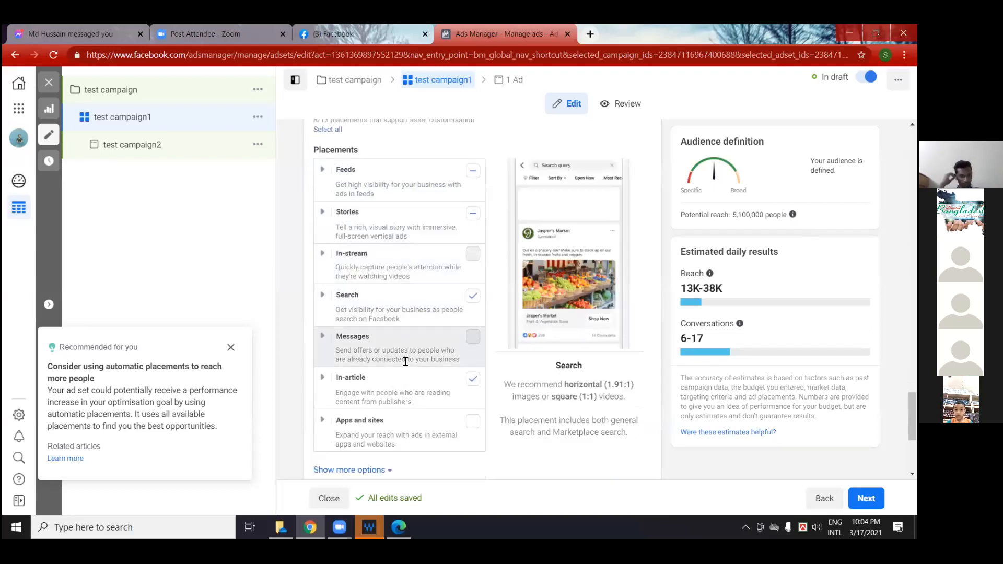
{"action": "left_click", "coordinate": [472, 296]}
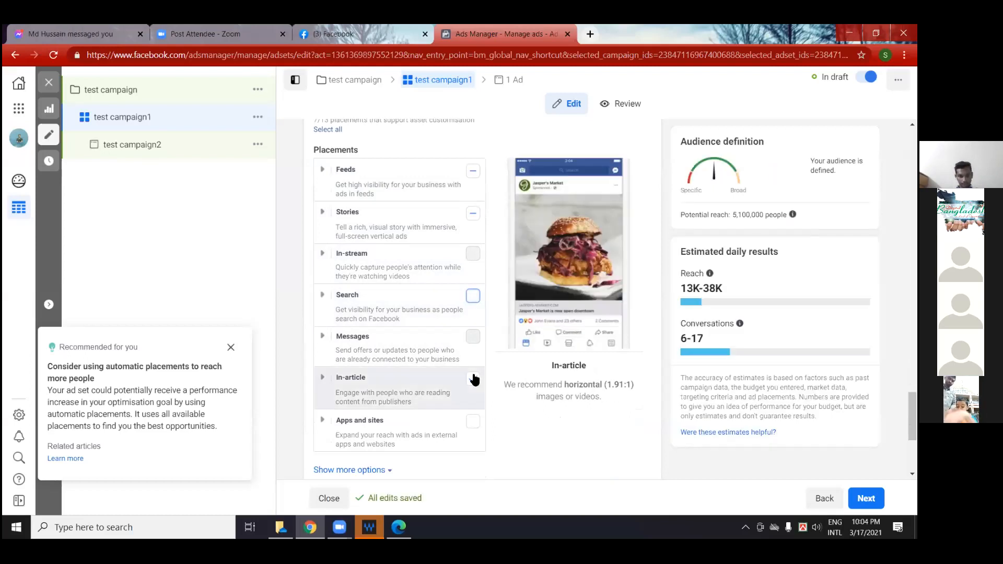
{"action": "left_click", "coordinate": [474, 380]}
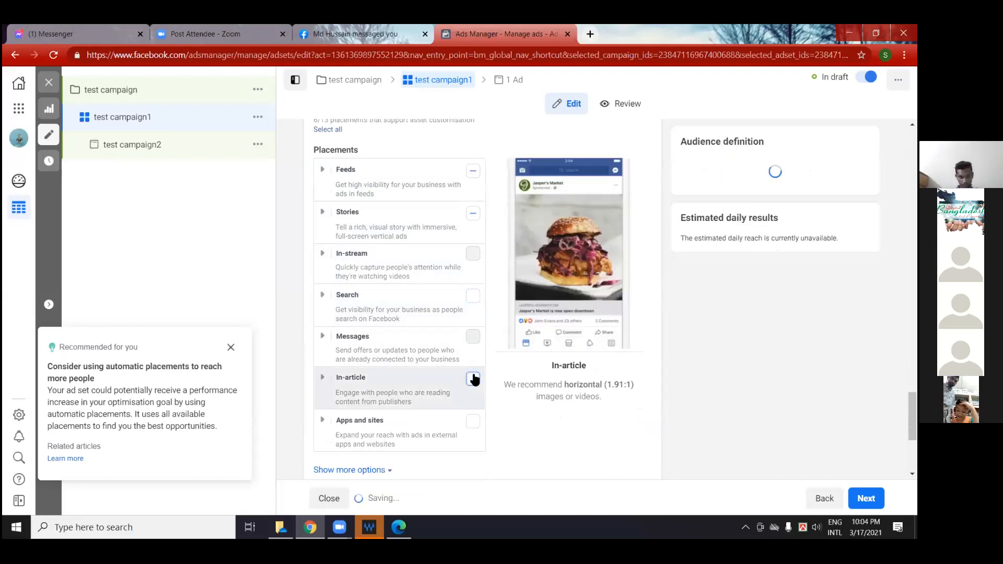
Step: Expand the extra placement options and limit specific mobile devices to Android devices only
{"action": "scroll", "coordinate": [437, 329], "scroll_direction": "down", "scroll_amount": 4}
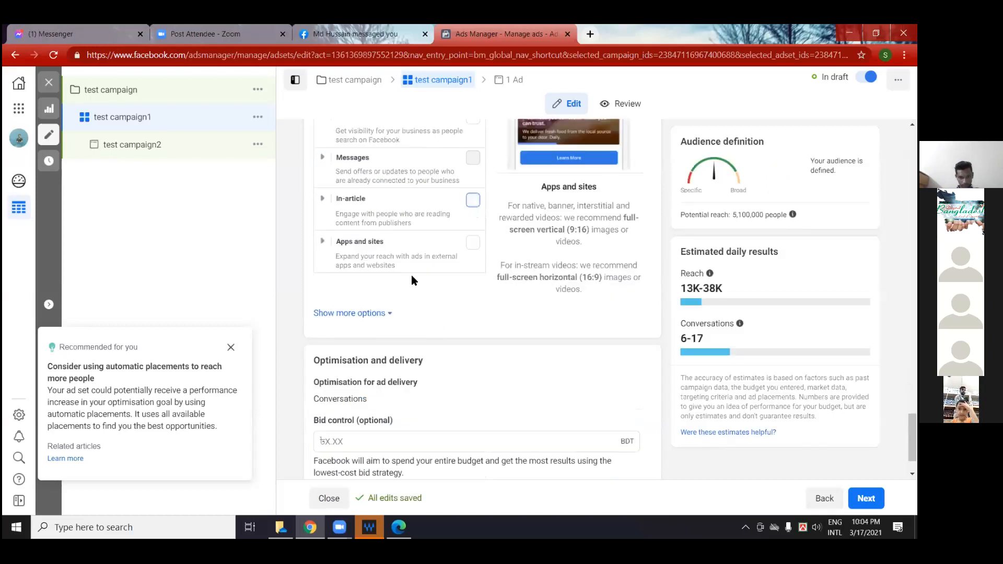
{"action": "scroll", "coordinate": [415, 277], "scroll_direction": "up", "scroll_amount": 3}
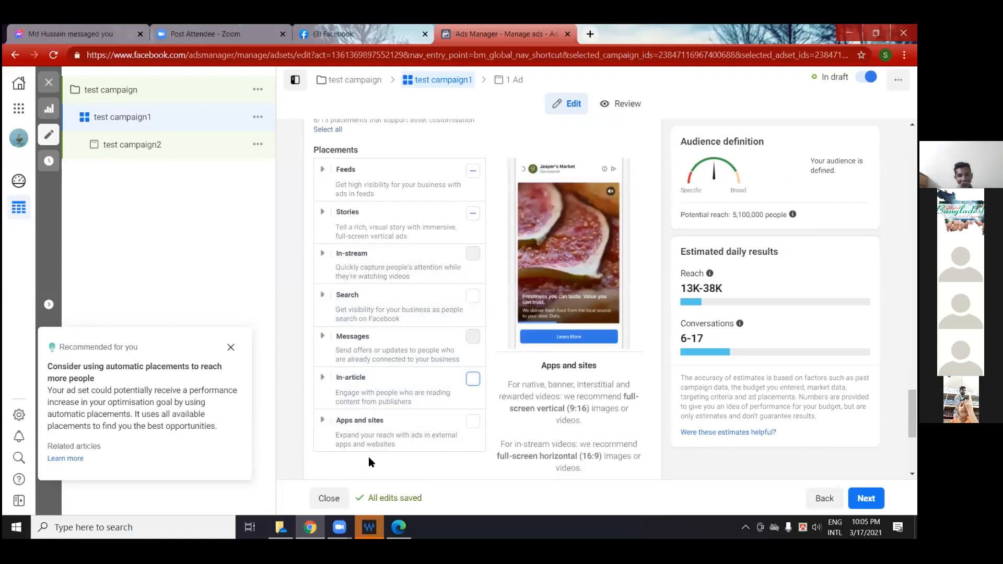
{"action": "scroll", "coordinate": [453, 423], "scroll_direction": "down", "scroll_amount": 3}
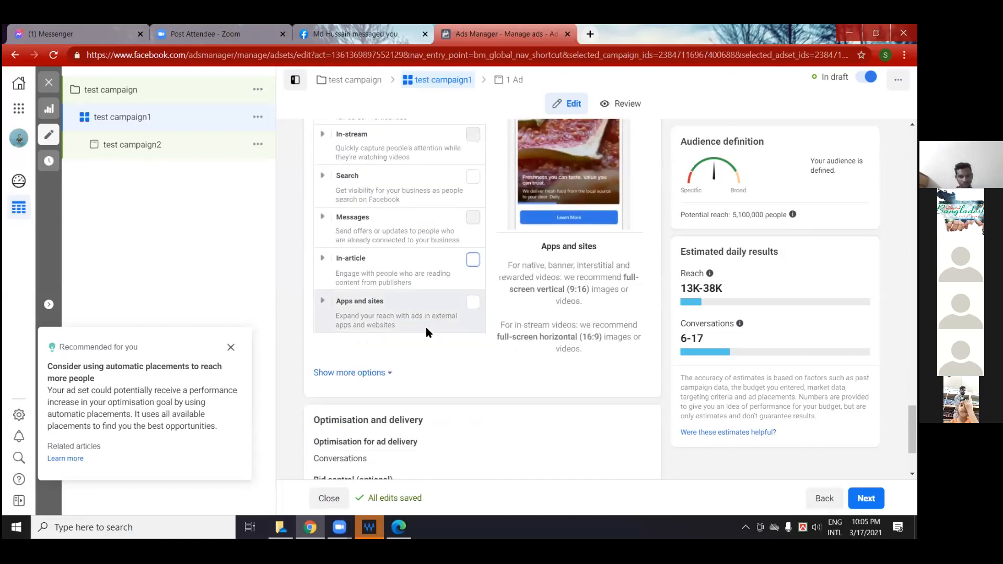
{"action": "left_click", "coordinate": [374, 373]}
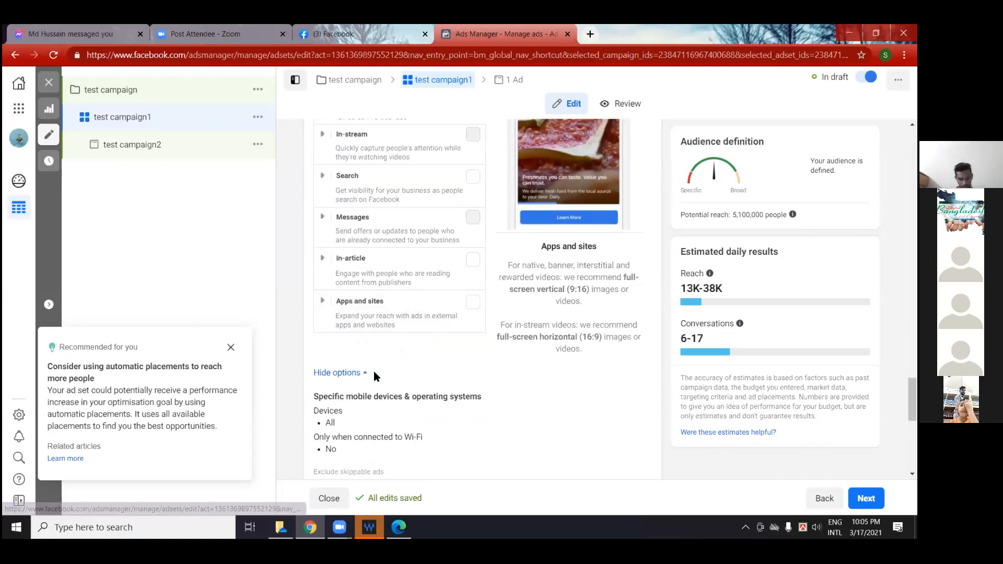
{"action": "scroll", "coordinate": [431, 358], "scroll_direction": "down", "scroll_amount": 1}
{"action": "scroll", "coordinate": [433, 334], "scroll_direction": "down", "scroll_amount": 1}
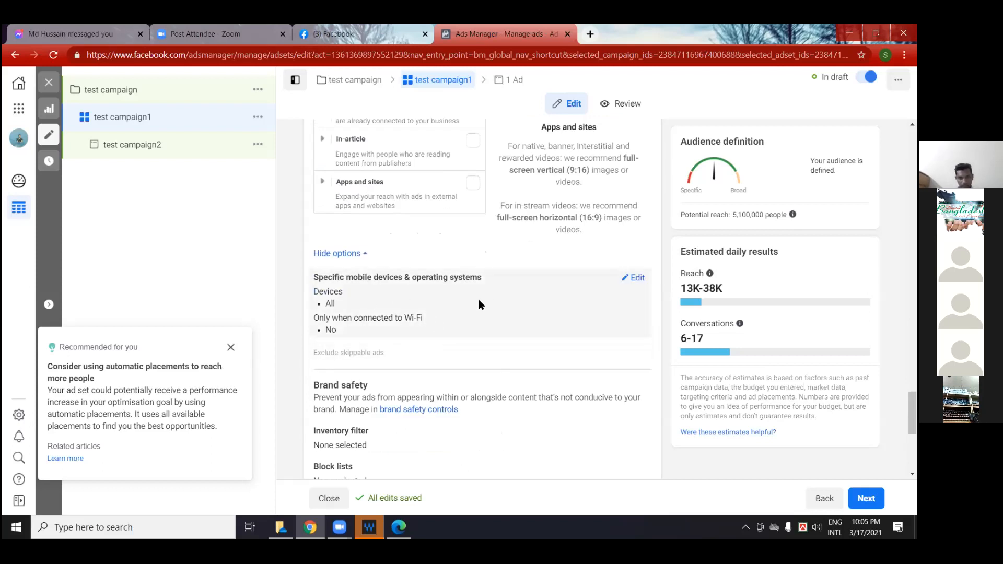
{"action": "left_click", "coordinate": [632, 277]}
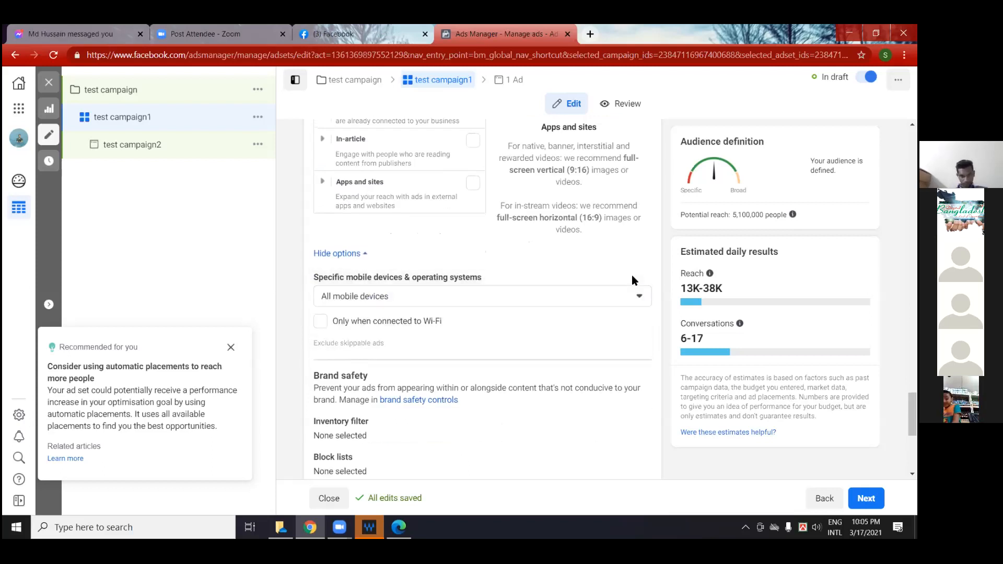
{"action": "left_click", "coordinate": [497, 298]}
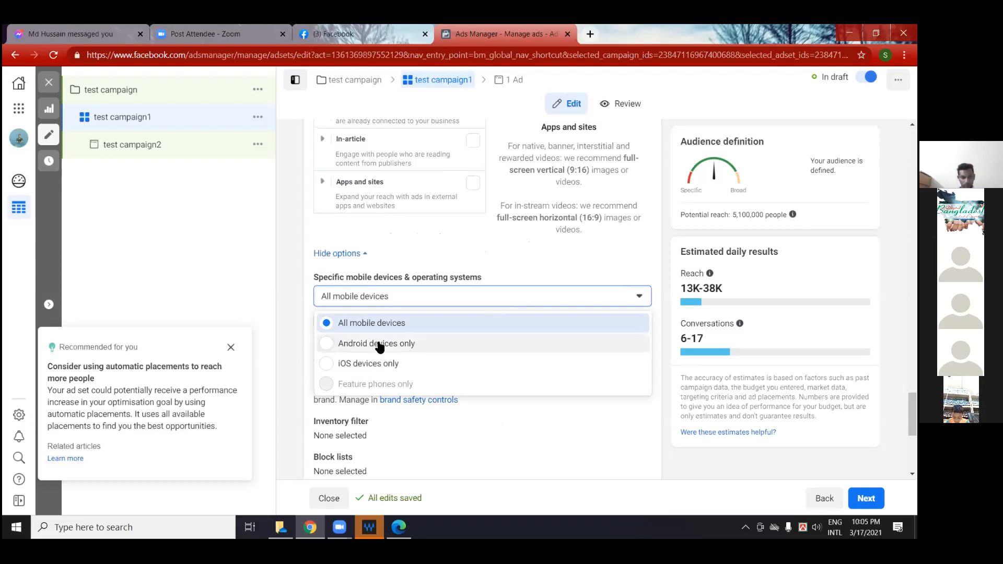
{"action": "left_click", "coordinate": [328, 344]}
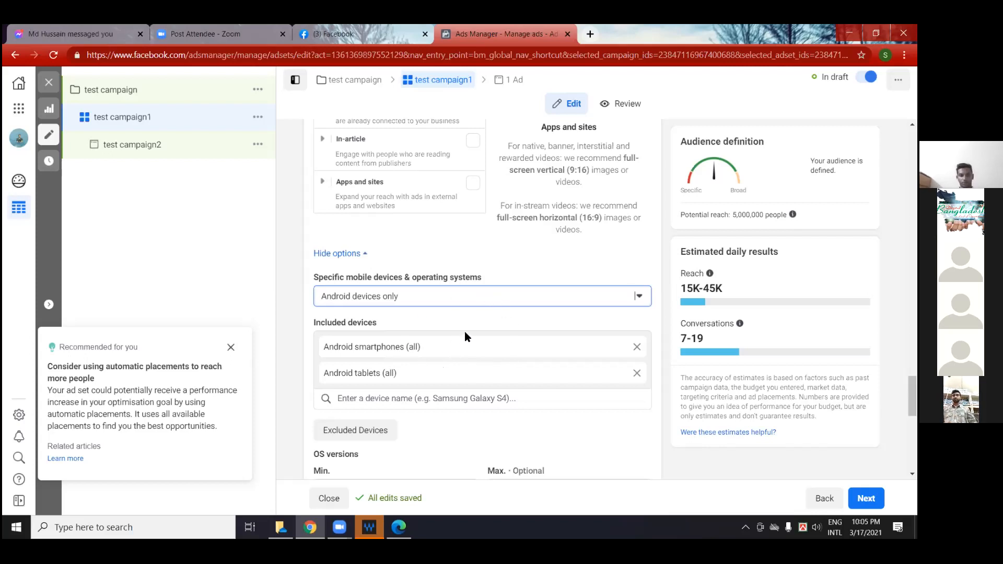
Step: Review the OS version, brand safety and optimisation and delivery options, then the placement settings above
{"action": "scroll", "coordinate": [466, 323], "scroll_direction": "down", "scroll_amount": 4}
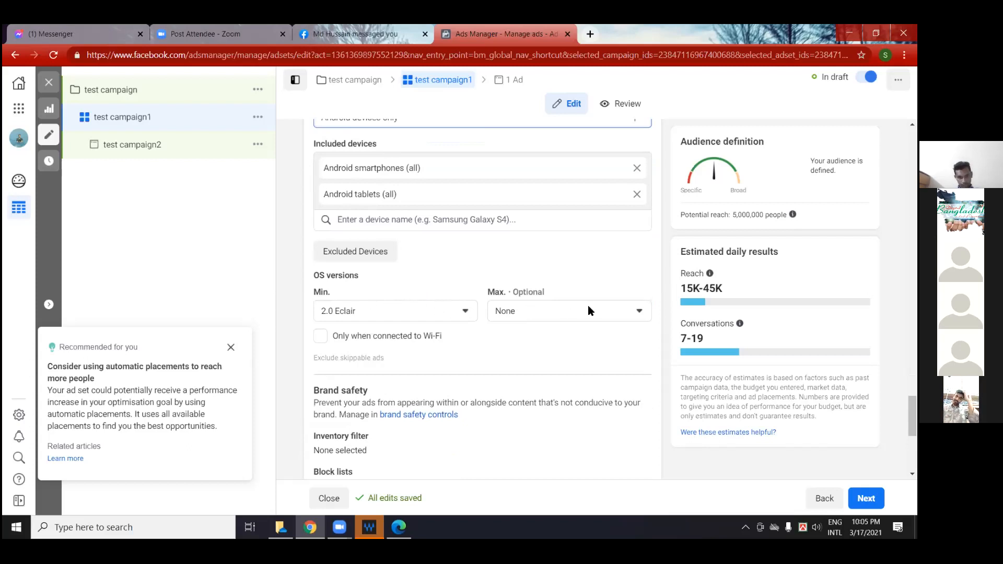
{"action": "scroll", "coordinate": [525, 308], "scroll_direction": "down", "scroll_amount": 2}
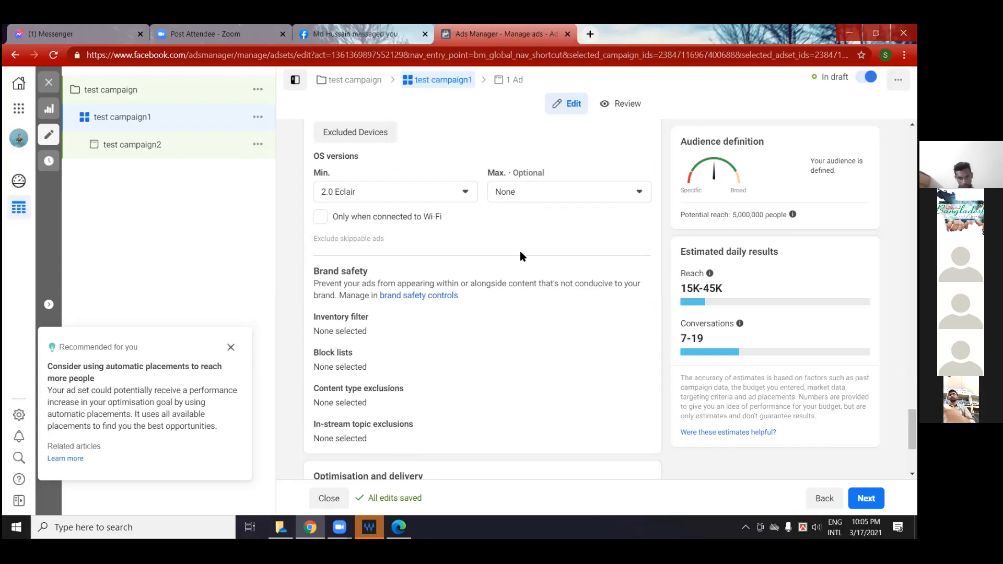
{"action": "scroll", "coordinate": [518, 256], "scroll_direction": "down", "scroll_amount": 3}
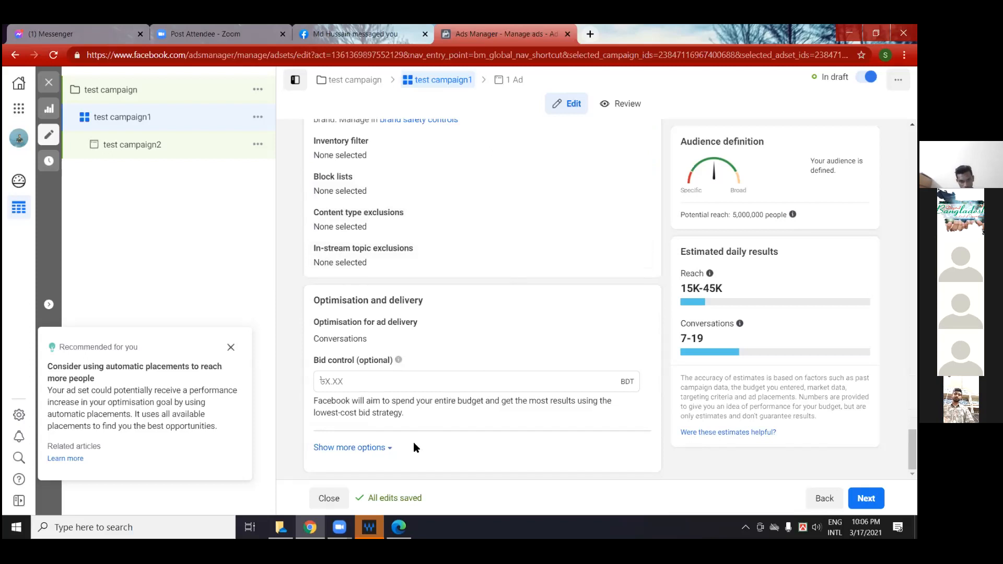
{"action": "left_click", "coordinate": [366, 448]}
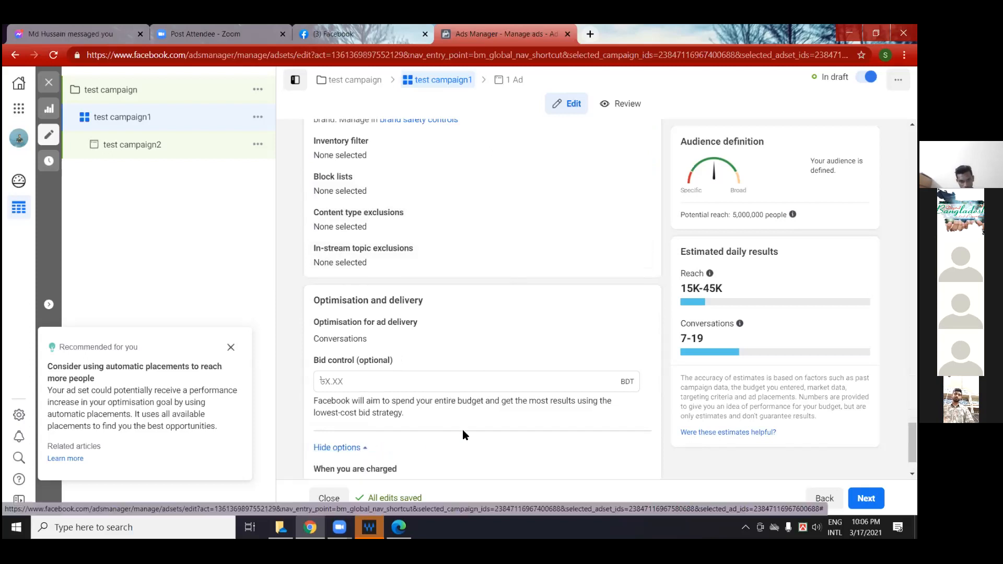
{"action": "scroll", "coordinate": [465, 426], "scroll_direction": "down", "scroll_amount": 2}
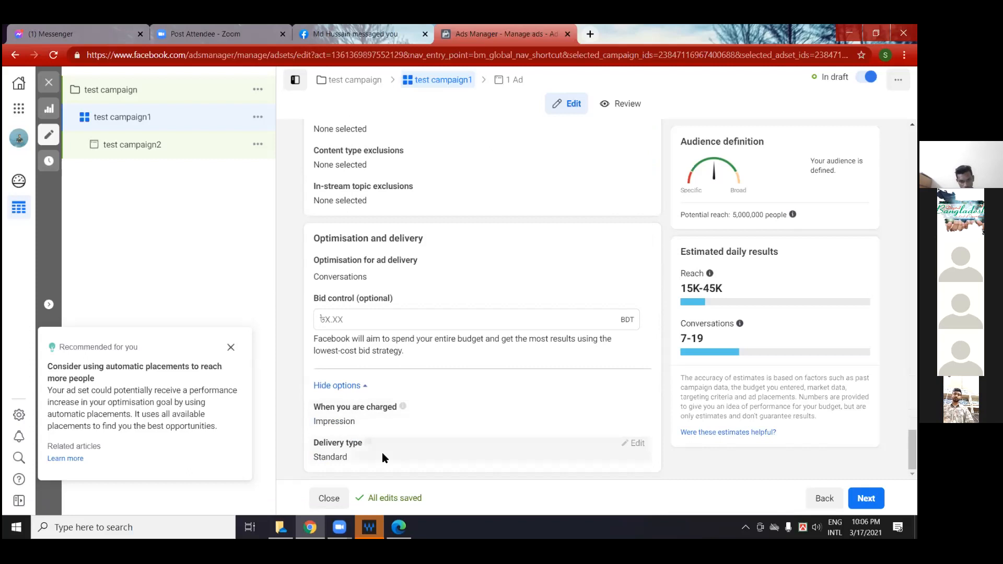
{"action": "mouse_move", "coordinate": [368, 442]}
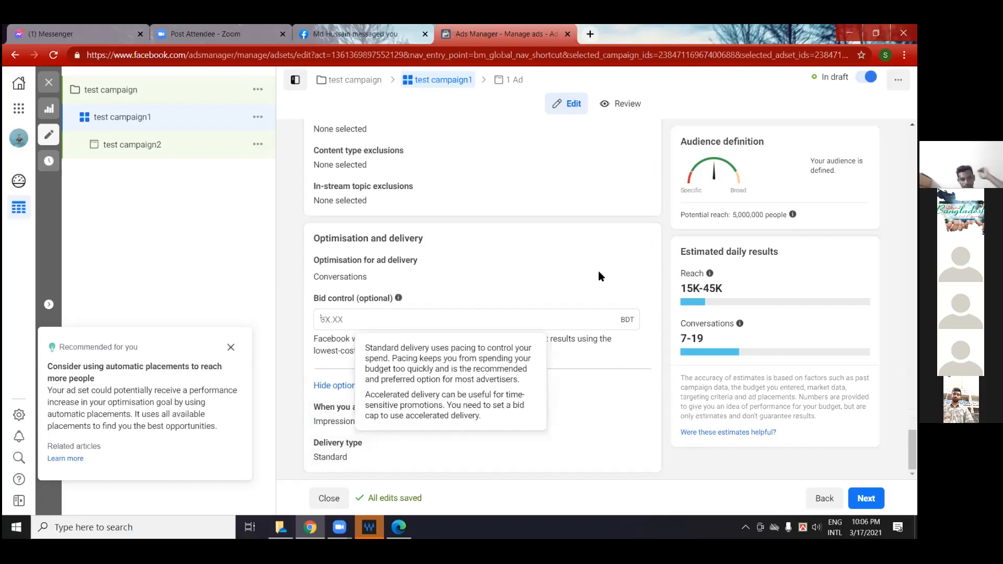
{"action": "scroll", "coordinate": [601, 276], "scroll_direction": "up", "scroll_amount": 10}
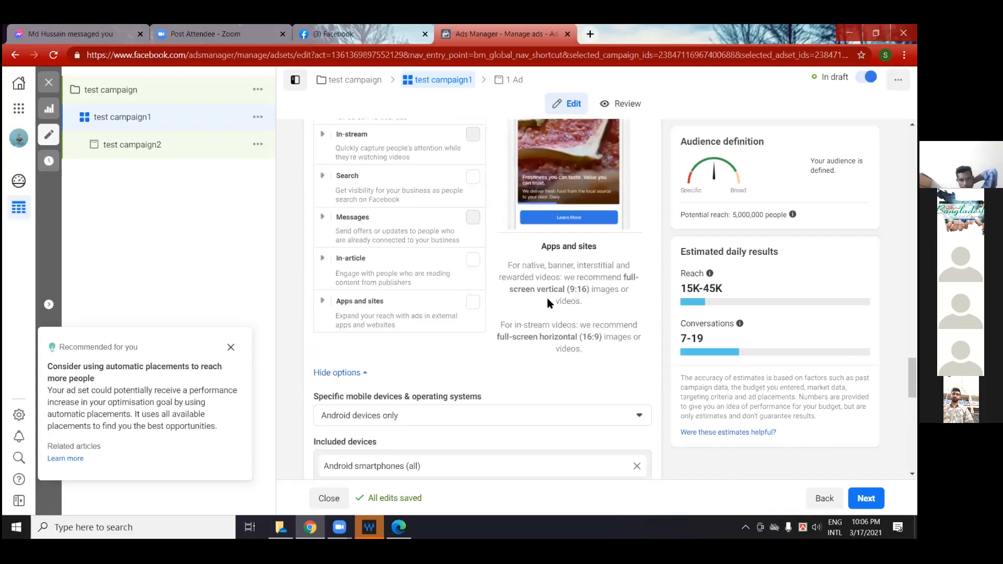
{"action": "scroll", "coordinate": [547, 297], "scroll_direction": "up", "scroll_amount": 6}
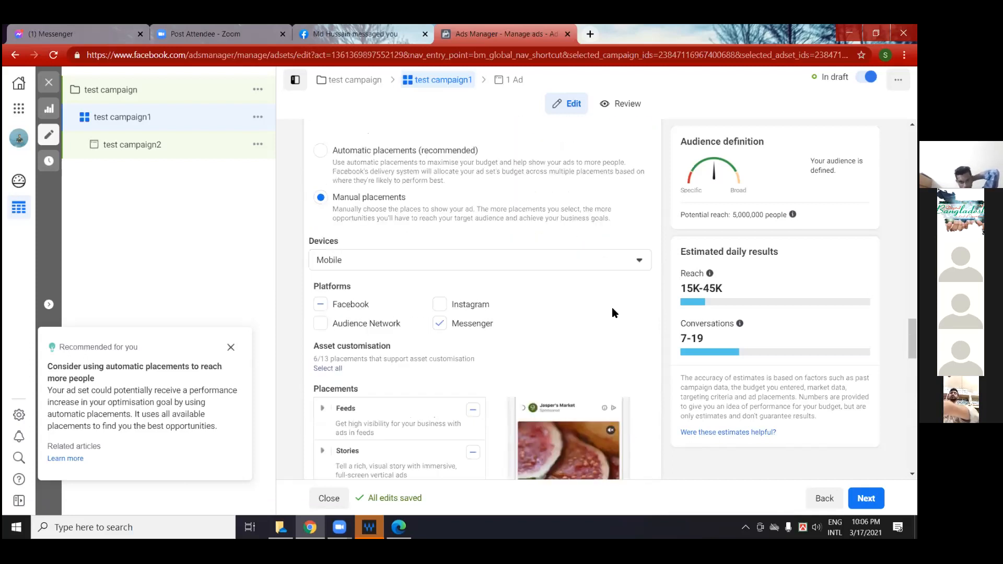
{"action": "scroll", "coordinate": [613, 307], "scroll_direction": "up", "scroll_amount": 3}
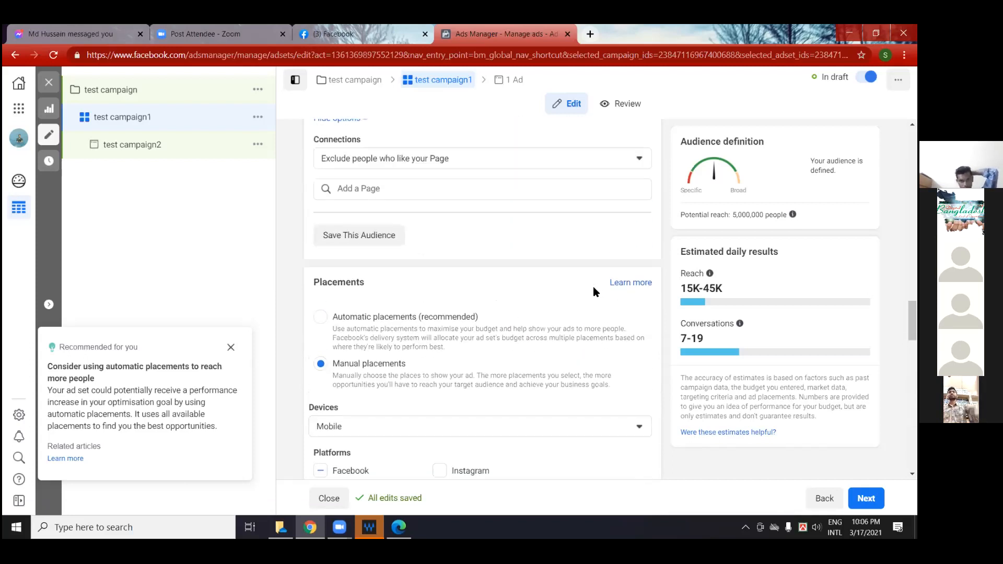
Step: Change the placement devices to include Desktop as well as Mobile, and deselect the Audience Network and Instagram platforms
{"action": "scroll", "coordinate": [590, 288], "scroll_direction": "down", "scroll_amount": 5}
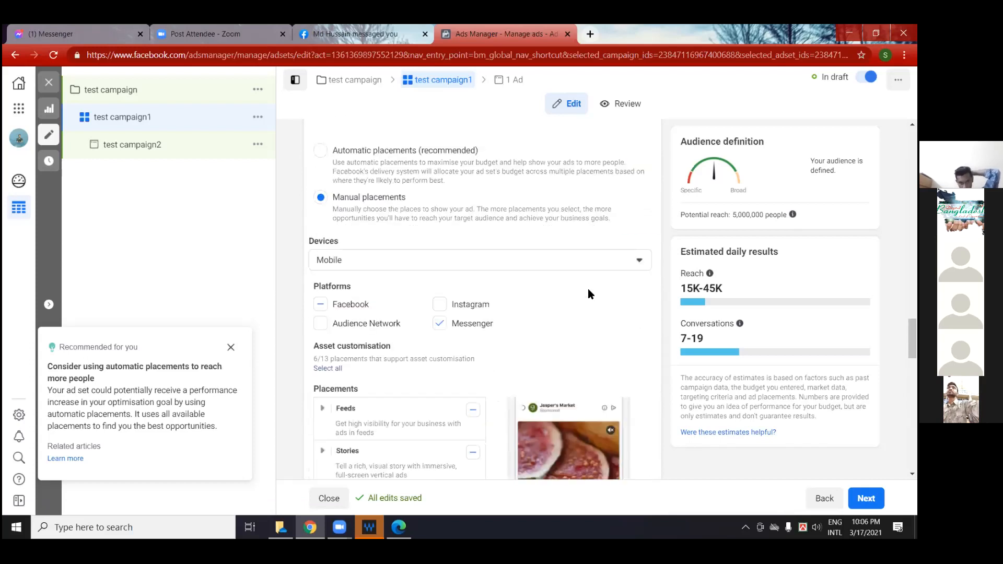
{"action": "scroll", "coordinate": [588, 289], "scroll_direction": "down", "scroll_amount": 3}
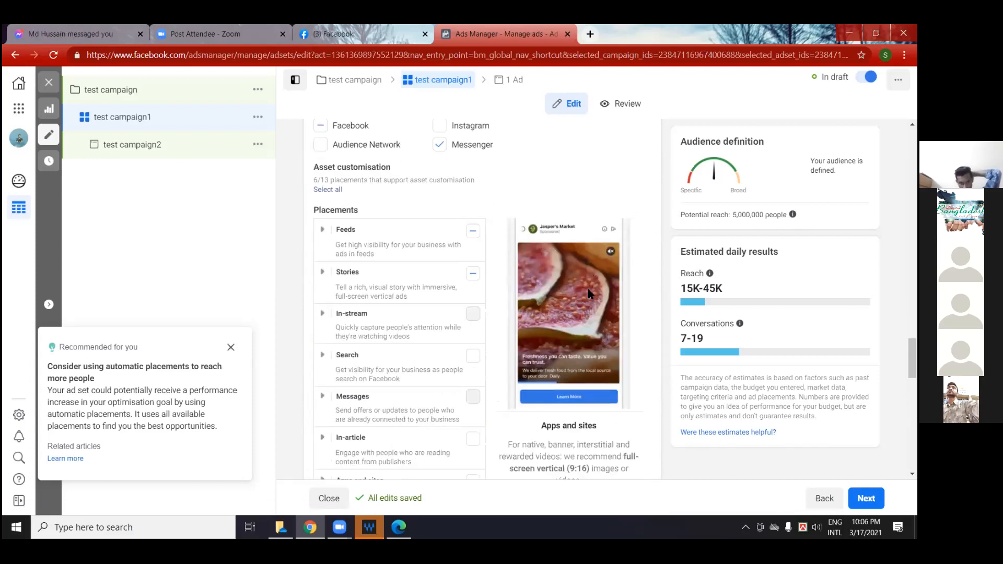
{"action": "scroll", "coordinate": [590, 294], "scroll_direction": "up", "scroll_amount": 3}
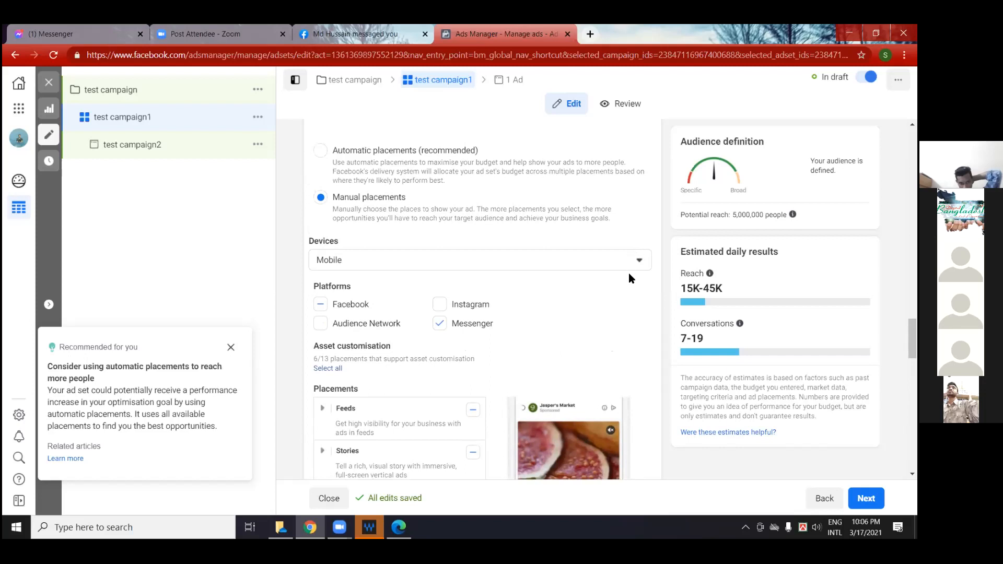
{"action": "left_click", "coordinate": [635, 259]}
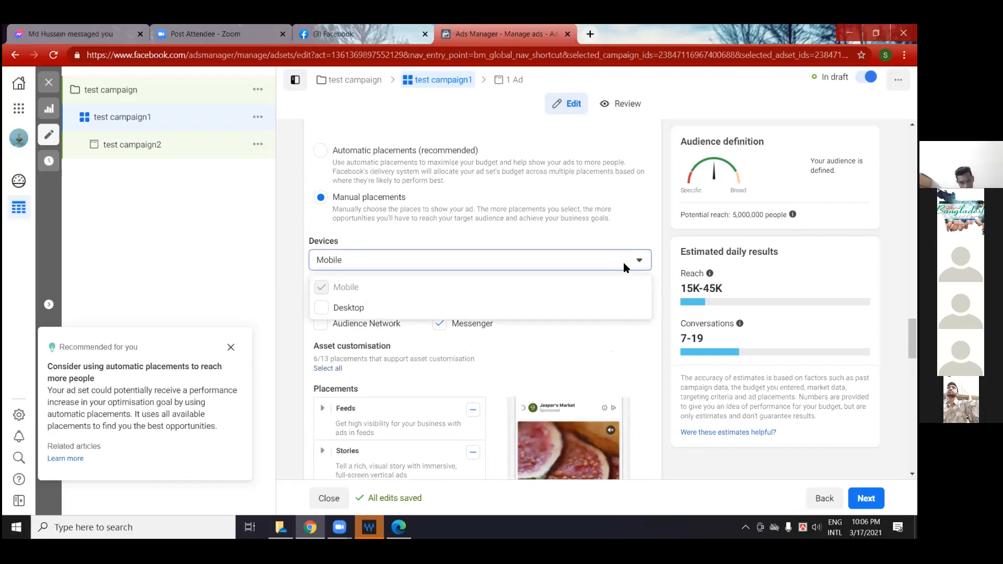
{"action": "left_click", "coordinate": [322, 308]}
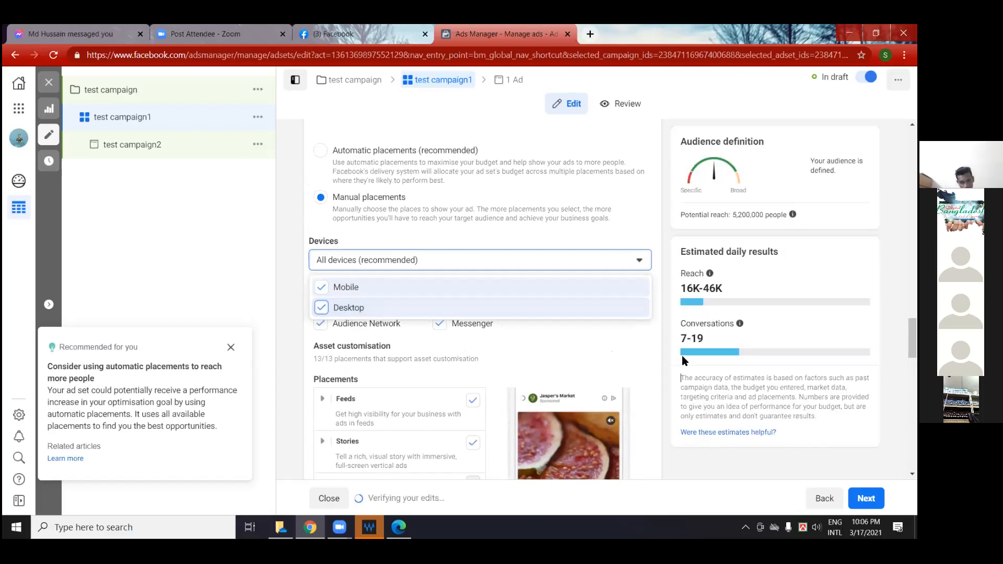
{"action": "left_click", "coordinate": [285, 286]}
{"action": "left_click", "coordinate": [319, 322]}
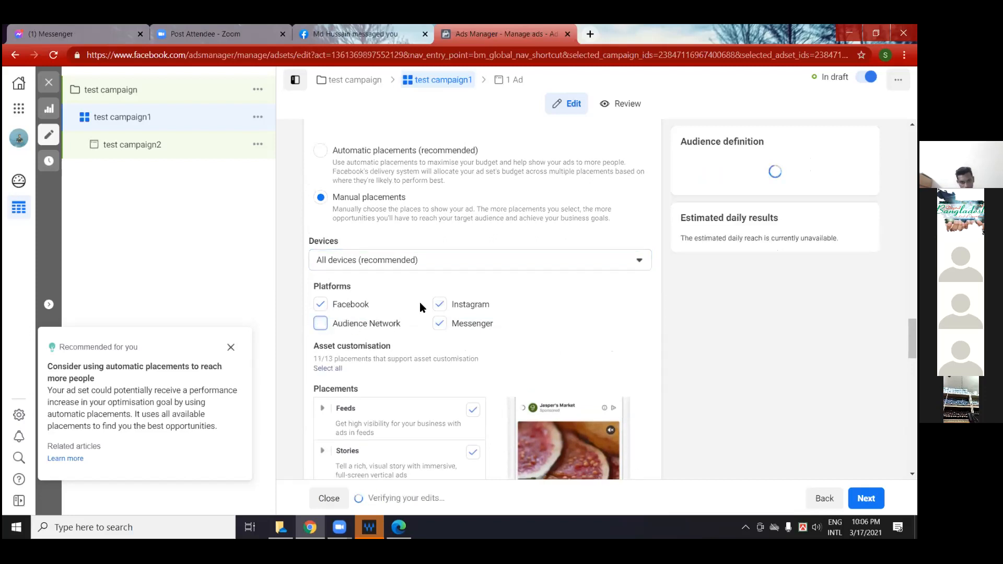
{"action": "left_click", "coordinate": [439, 305]}
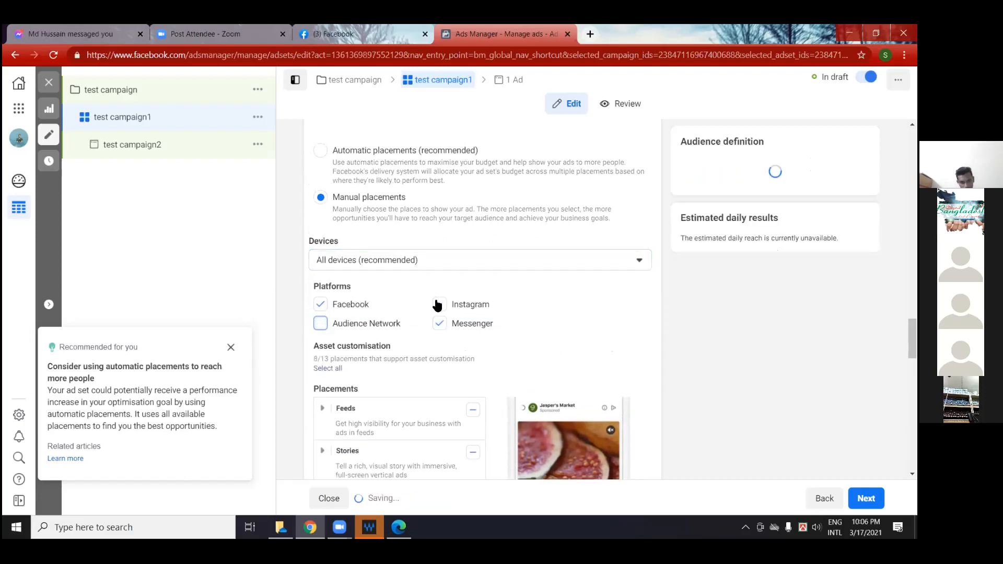
Step: Deselect the Search and In-article placements
{"action": "scroll", "coordinate": [409, 331], "scroll_direction": "down", "scroll_amount": 1}
{"action": "scroll", "coordinate": [409, 327], "scroll_direction": "down", "scroll_amount": 4}
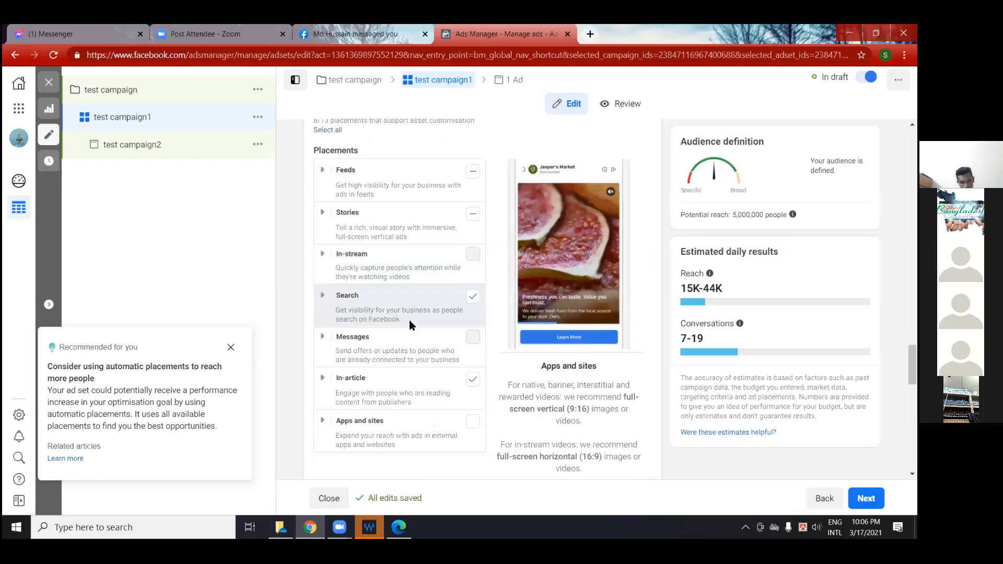
{"action": "left_click", "coordinate": [473, 297]}
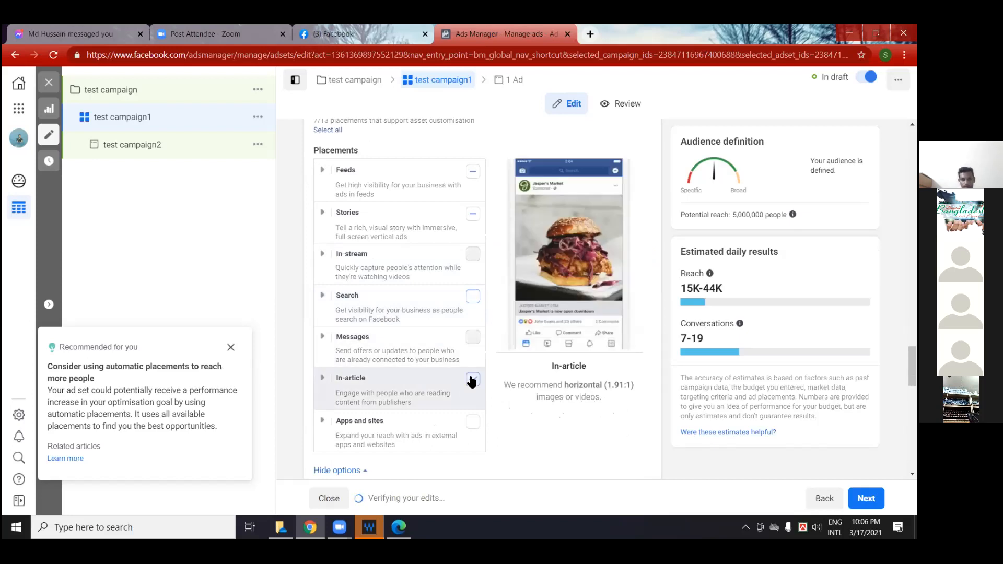
{"action": "left_click", "coordinate": [472, 380]}
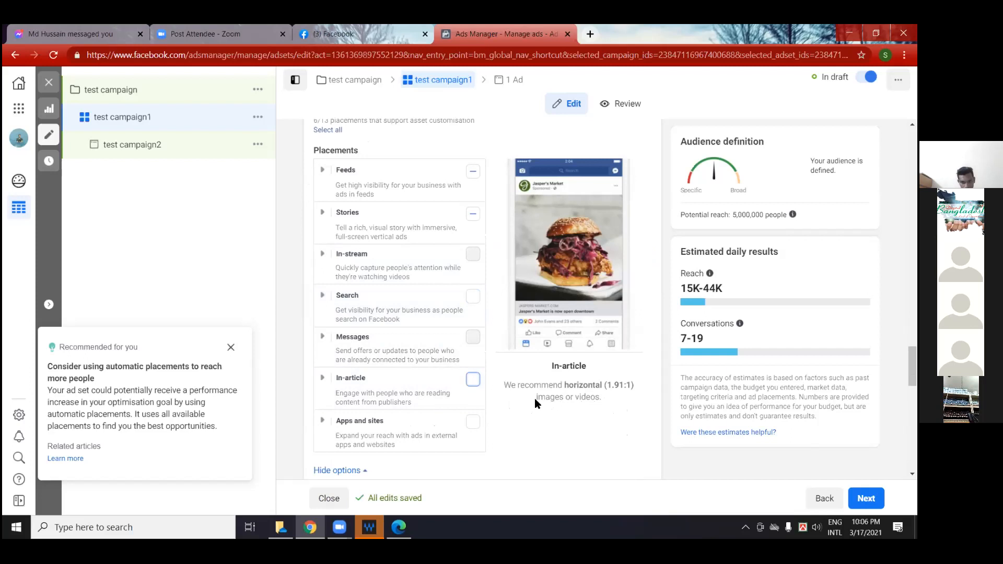
Step: Dismiss the automatic placements recommendation pop-up
{"action": "scroll", "coordinate": [528, 393], "scroll_direction": "down", "scroll_amount": 3}
{"action": "scroll", "coordinate": [500, 366], "scroll_direction": "up", "scroll_amount": 5}
{"action": "scroll", "coordinate": [500, 365], "scroll_direction": "up", "scroll_amount": 10}
{"action": "scroll", "coordinate": [490, 349], "scroll_direction": "up", "scroll_amount": 5}
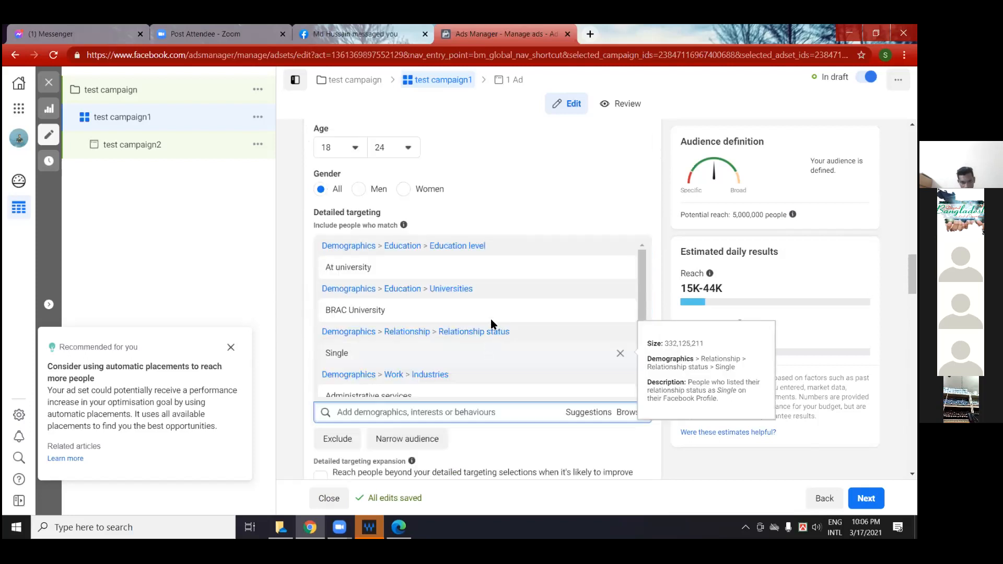
{"action": "scroll", "coordinate": [490, 318], "scroll_direction": "up", "scroll_amount": 5}
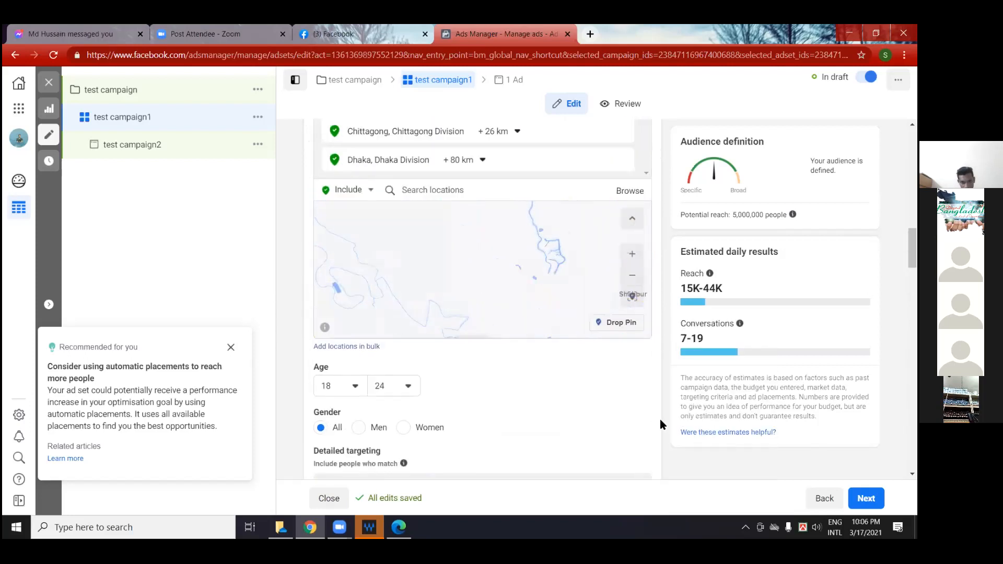
{"action": "scroll", "coordinate": [660, 419], "scroll_direction": "up", "scroll_amount": 5}
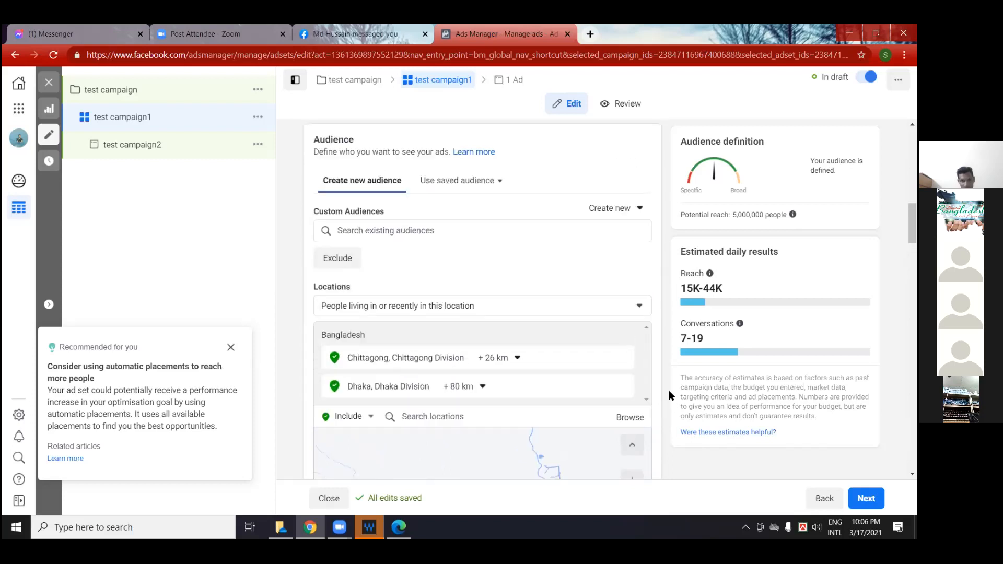
{"action": "scroll", "coordinate": [660, 357], "scroll_direction": "up", "scroll_amount": 6}
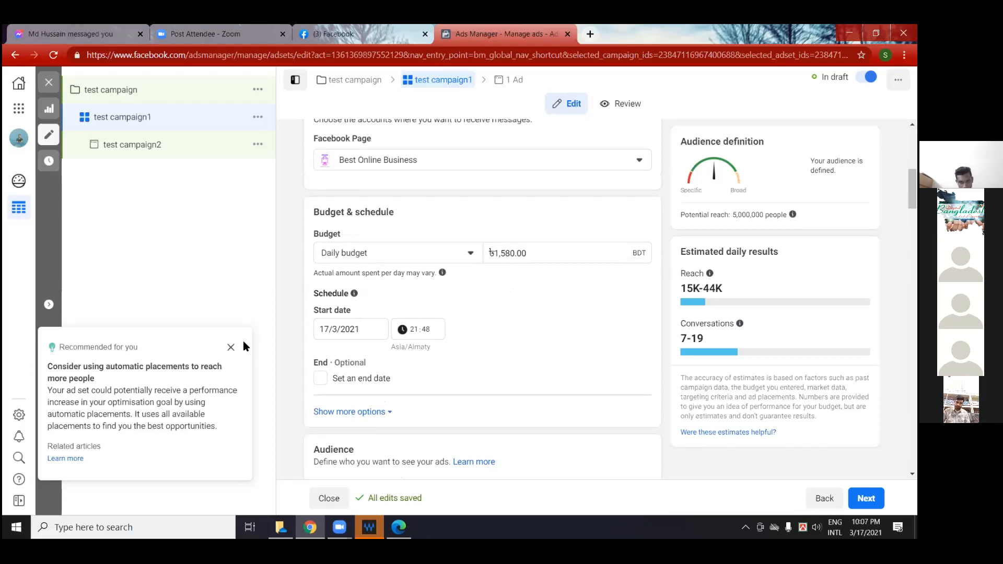
{"action": "left_click", "coordinate": [231, 347]}
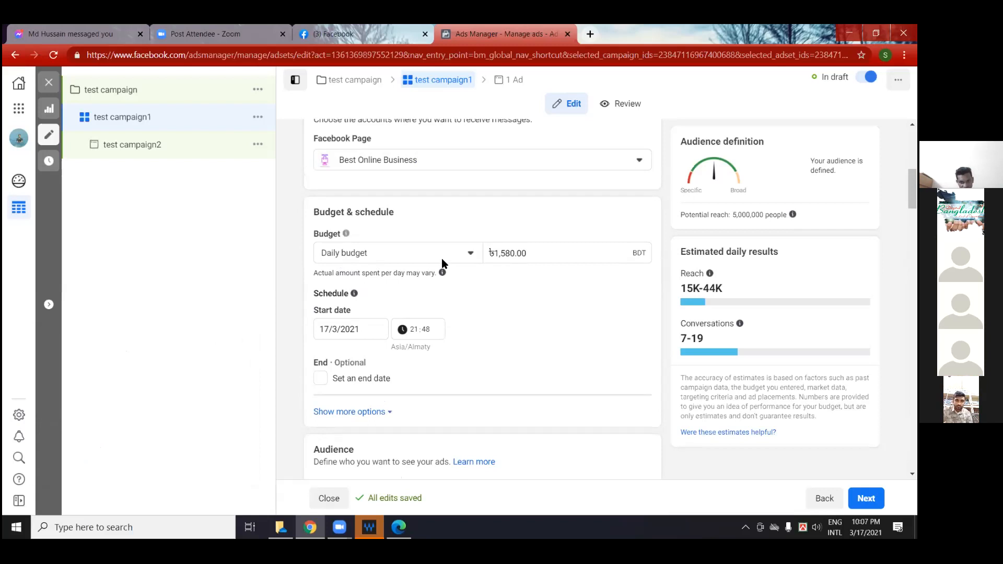
Step: Switch the budget to a lifetime budget and set it to 1000 BDT
{"action": "left_click", "coordinate": [469, 254]}
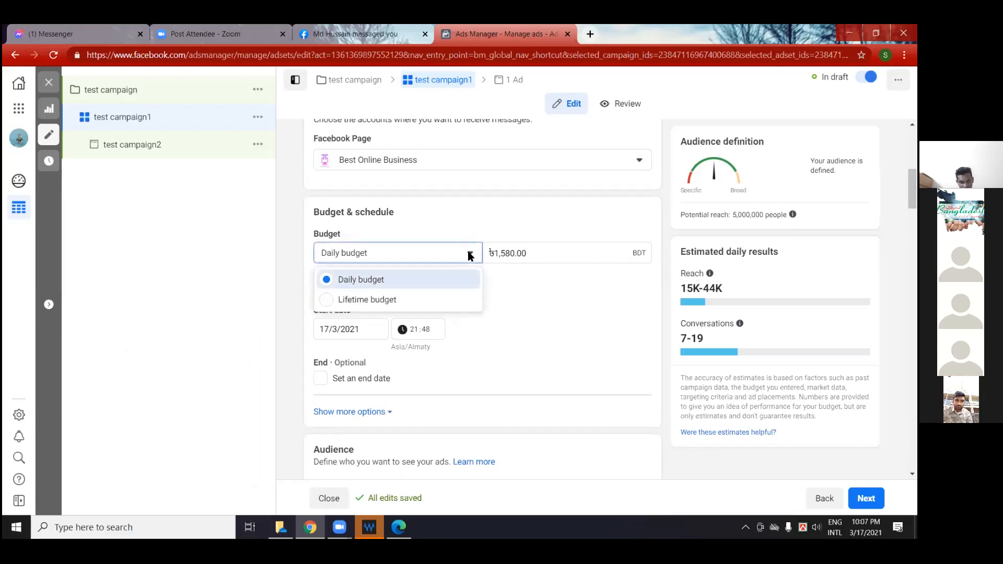
{"action": "left_click", "coordinate": [359, 300]}
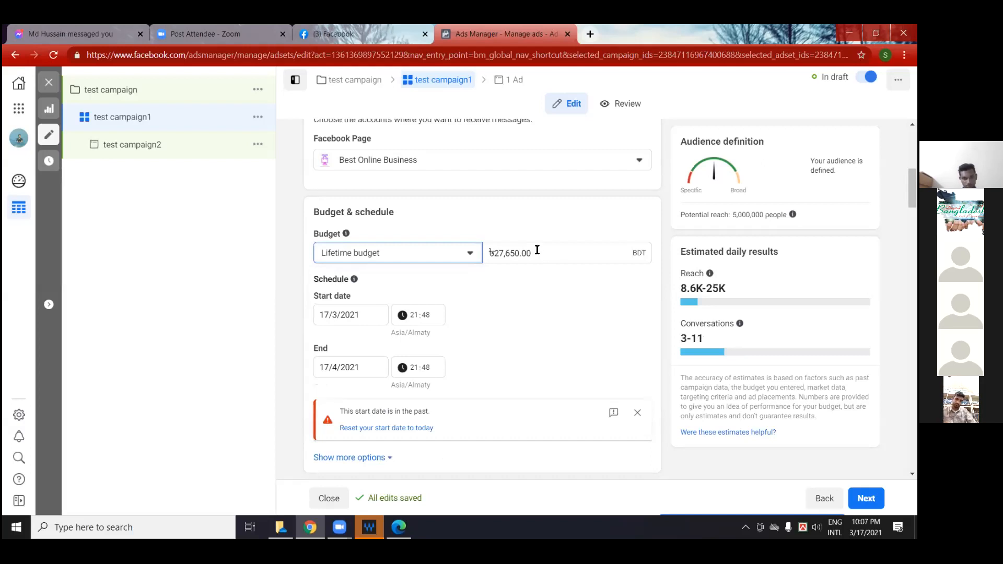
{"action": "left_click_drag", "start_coordinate": [538, 249], "coordinate": [481, 246]}
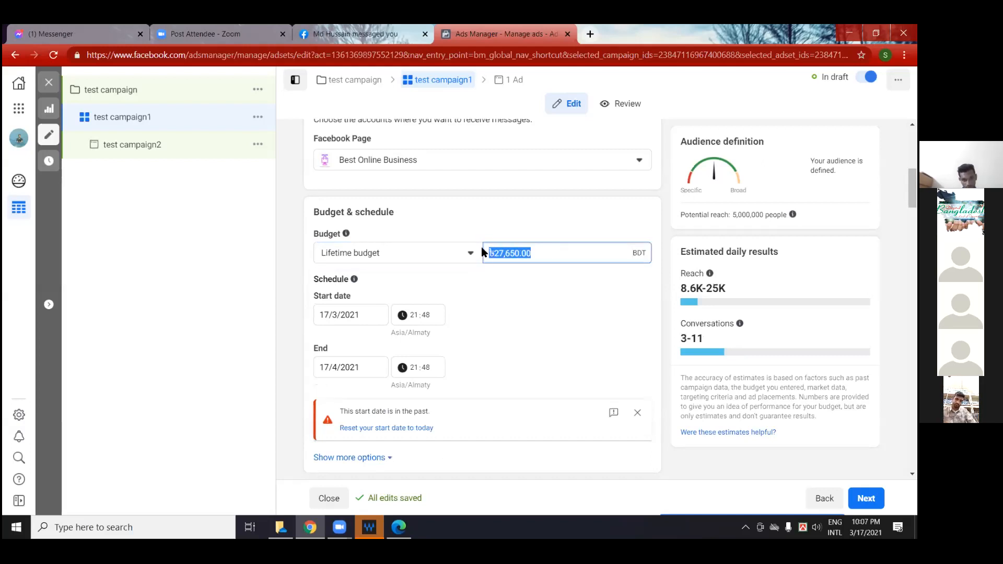
{"action": "type", "text": "1"}
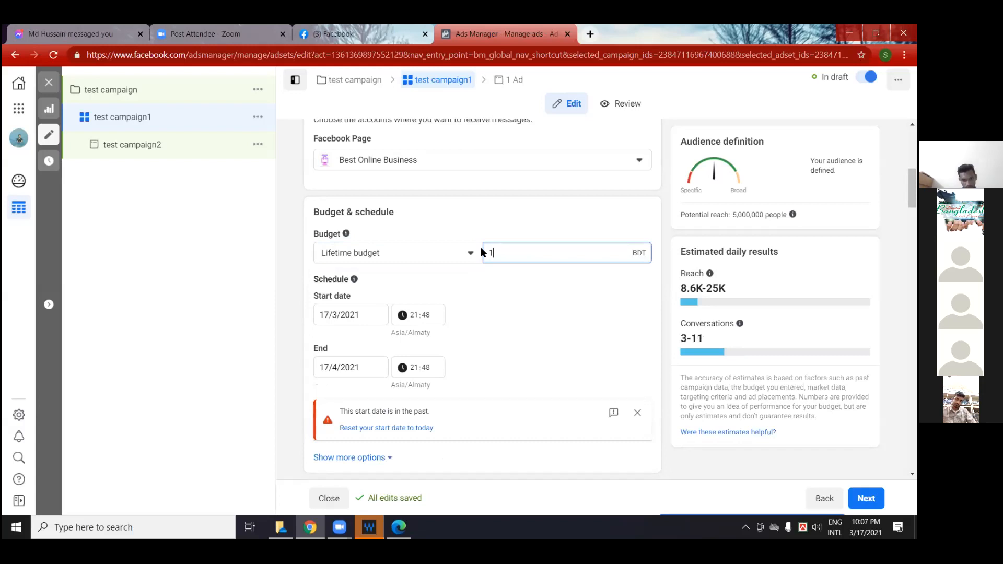
{"action": "type", "text": "000"}
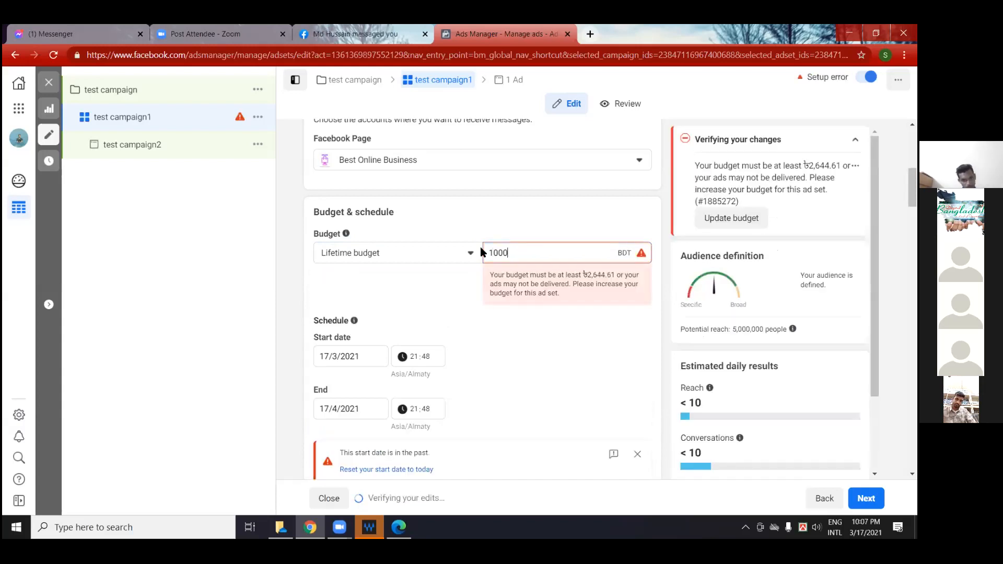
{"action": "left_click", "coordinate": [563, 335]}
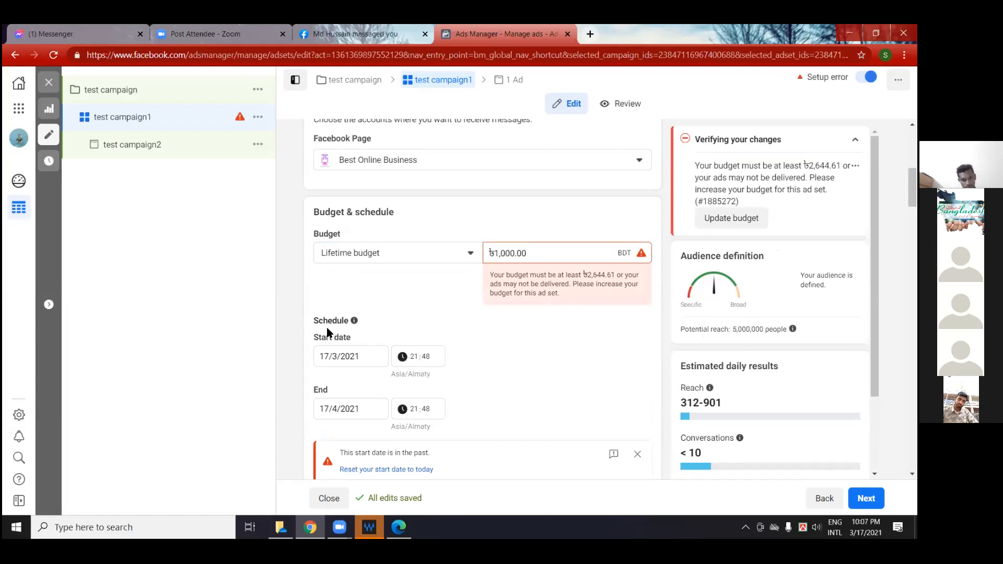
Step: Set the schedule start date to 18/3/2021 and the start time to 08:00
{"action": "mouse_move", "coordinate": [323, 321]}
{"action": "left_click", "coordinate": [358, 359]}
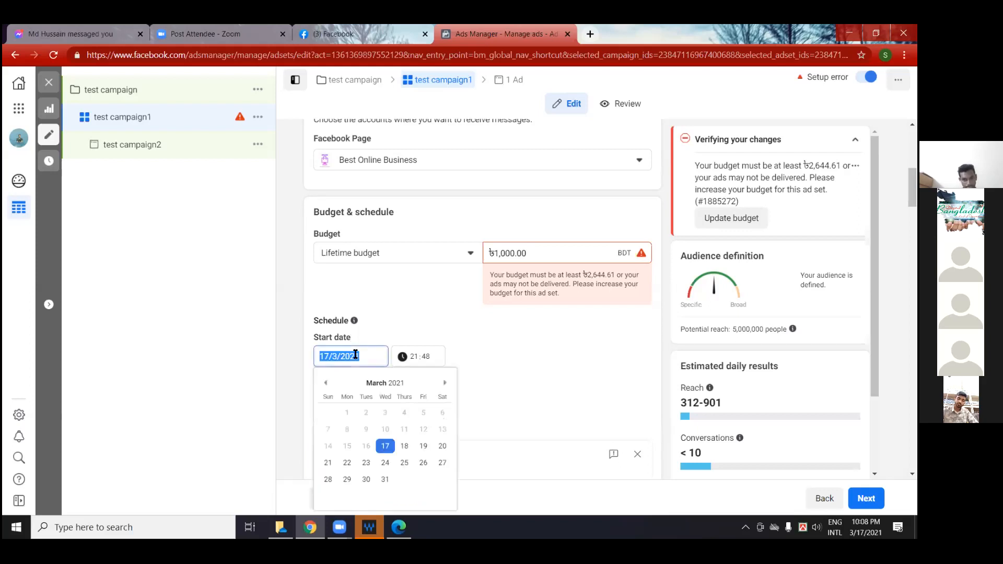
{"action": "left_click", "coordinate": [405, 447]}
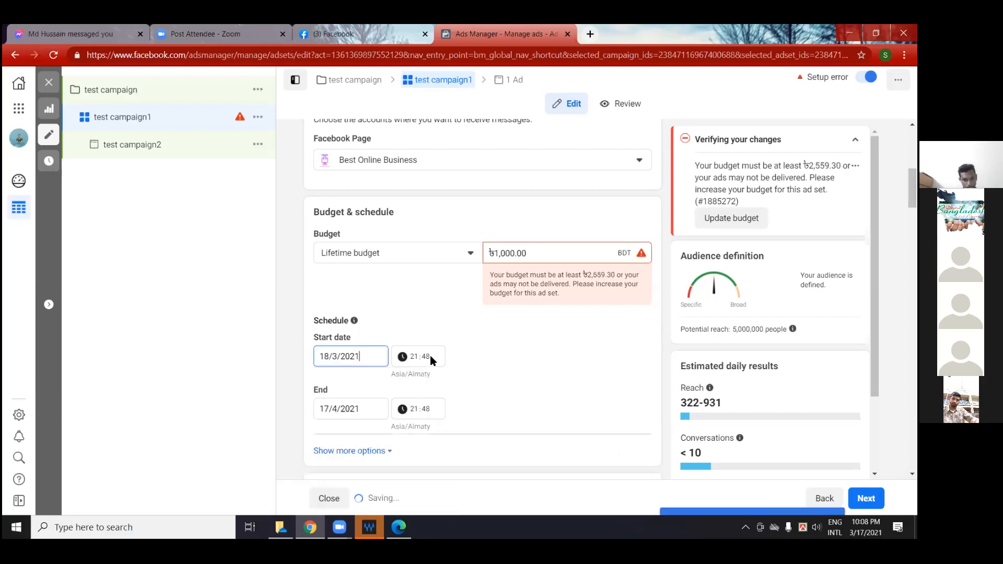
{"action": "left_click", "coordinate": [414, 357]}
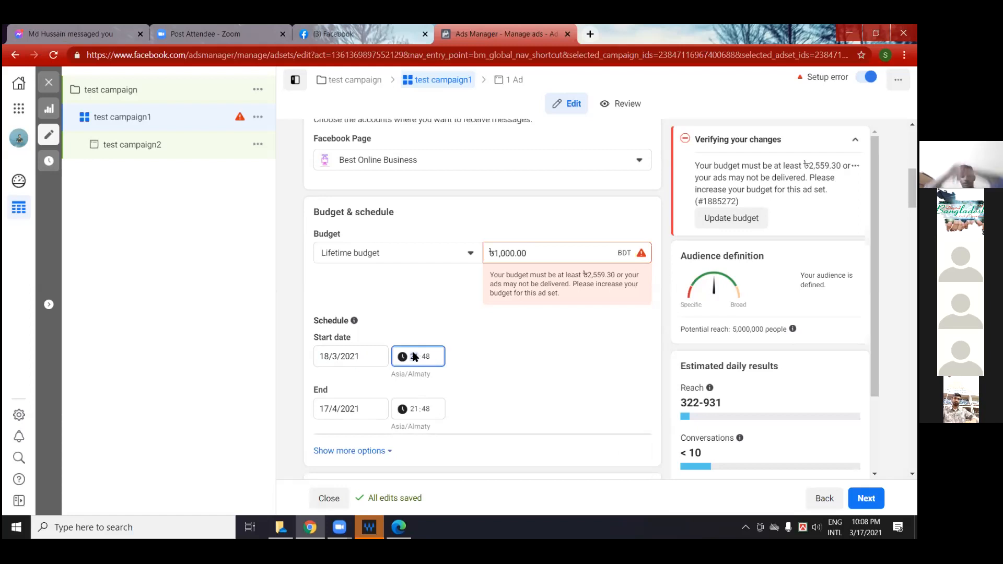
{"action": "type", "text": "00"}
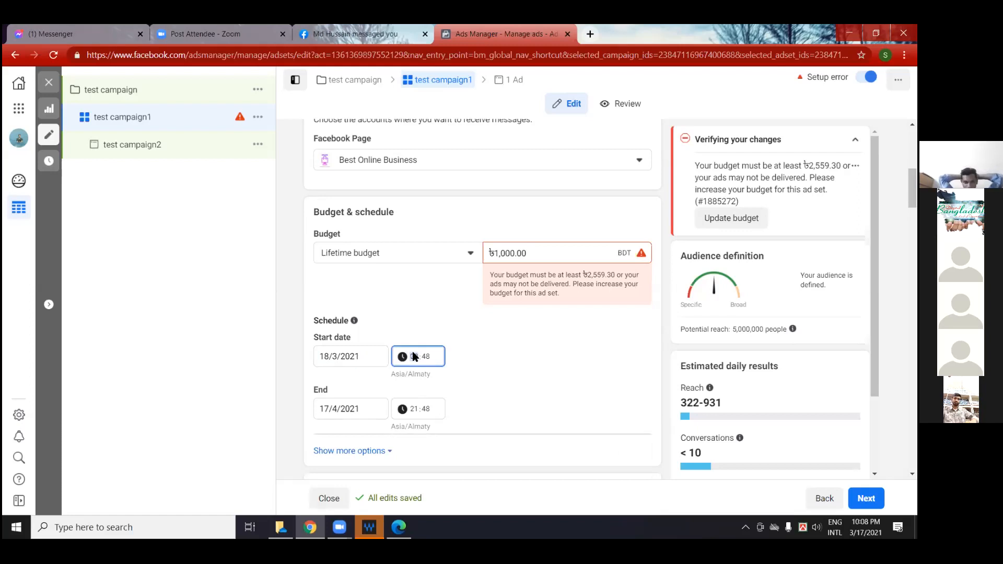
{"action": "type", "text": "8:00"}
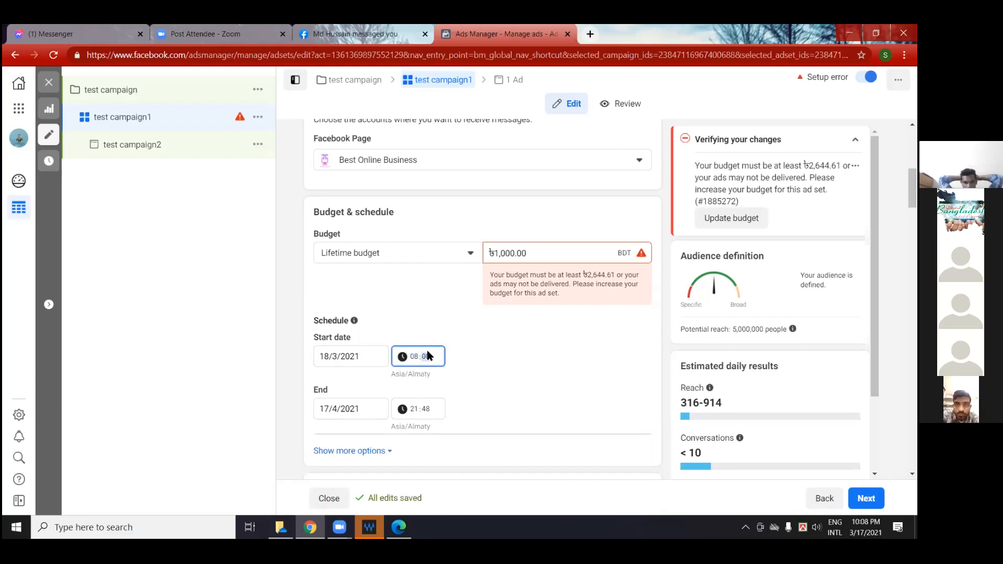
Step: Set the end date to 22/3/2021 and end time to 20:00, then expand the extra schedule options
{"action": "left_click", "coordinate": [344, 409]}
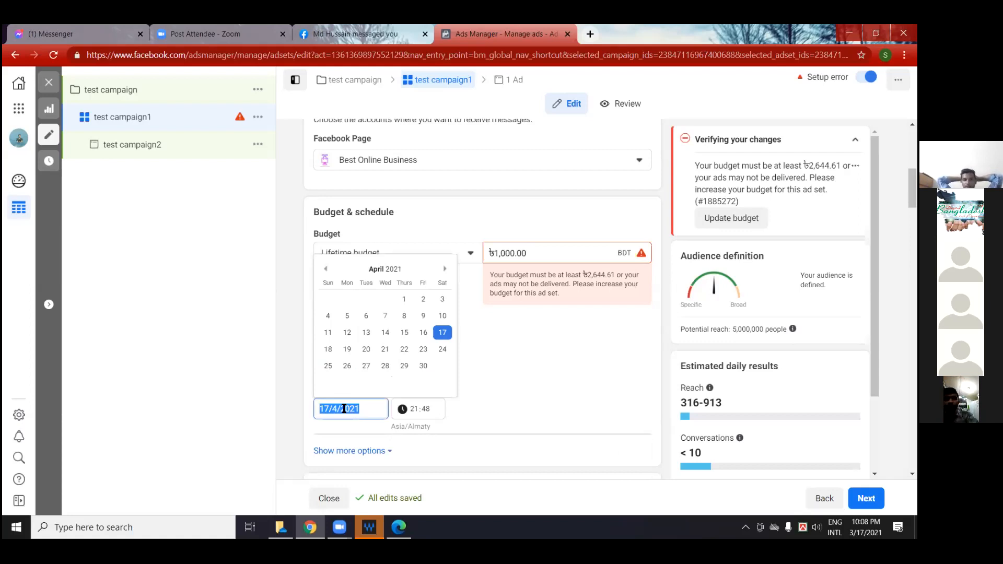
{"action": "left_click", "coordinate": [325, 268]}
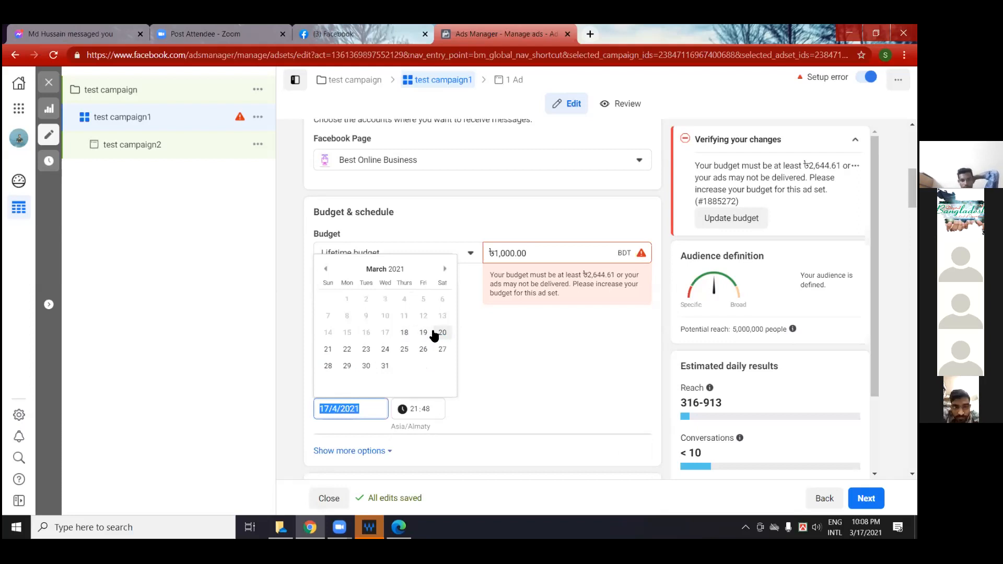
{"action": "left_click", "coordinate": [347, 350]}
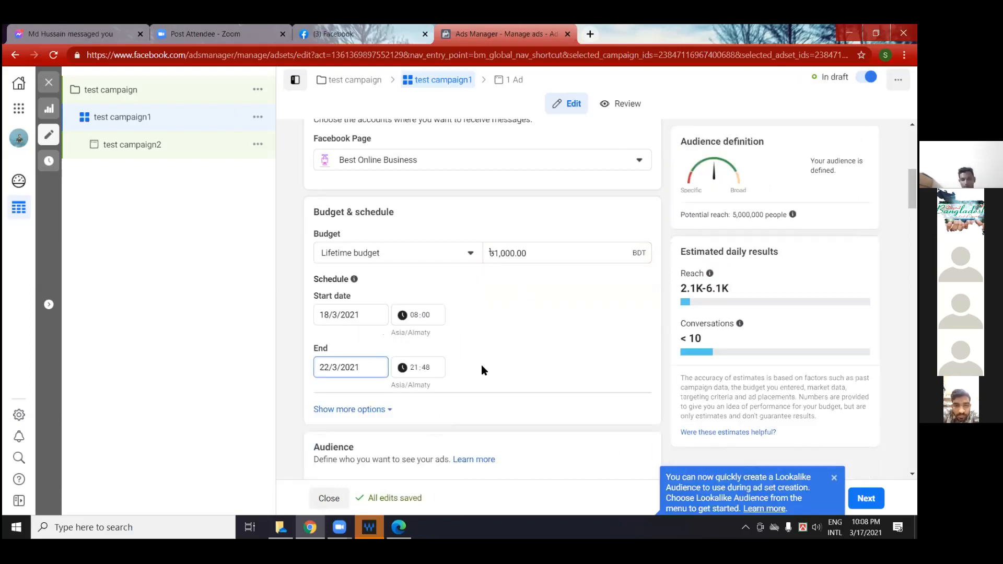
{"action": "left_click", "coordinate": [424, 368]}
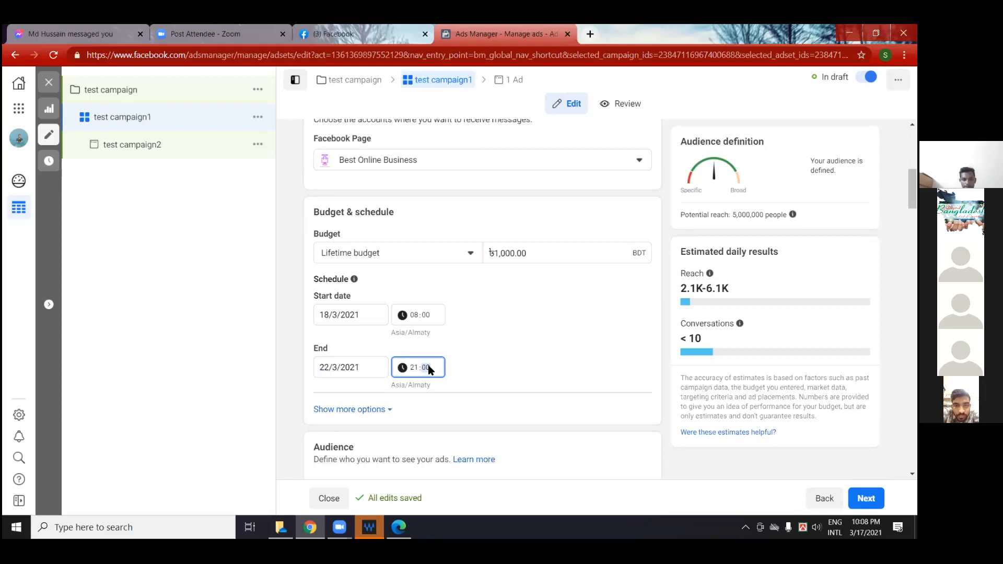
{"action": "left_click", "coordinate": [414, 369]}
{"action": "left_click", "coordinate": [413, 369]}
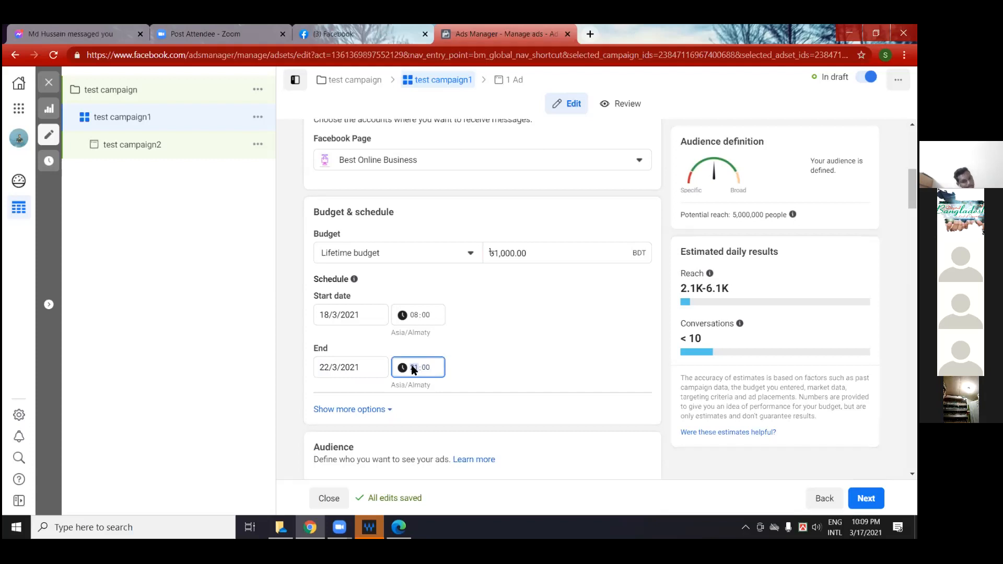
{"action": "type", "text": "0"}
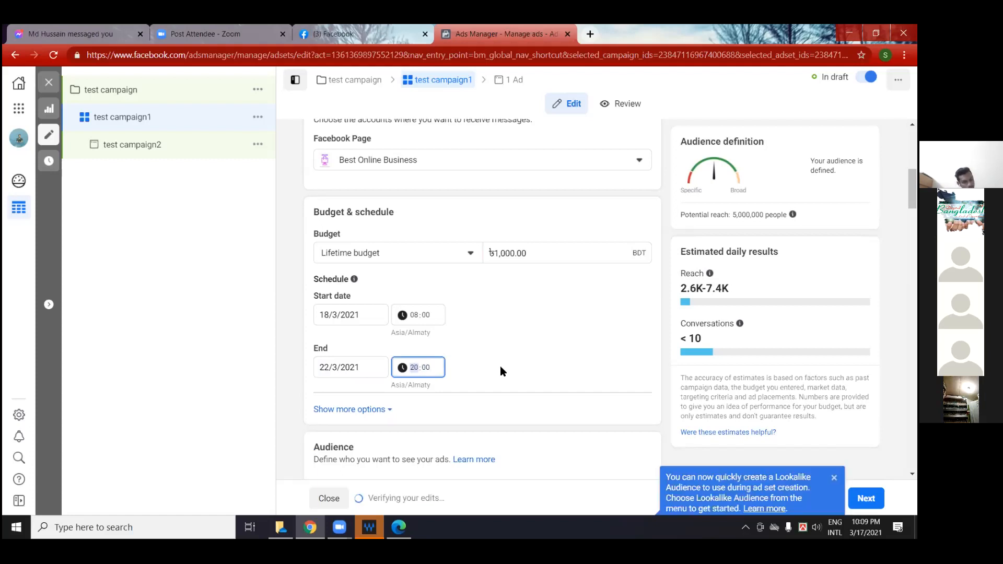
{"action": "left_click", "coordinate": [507, 357]}
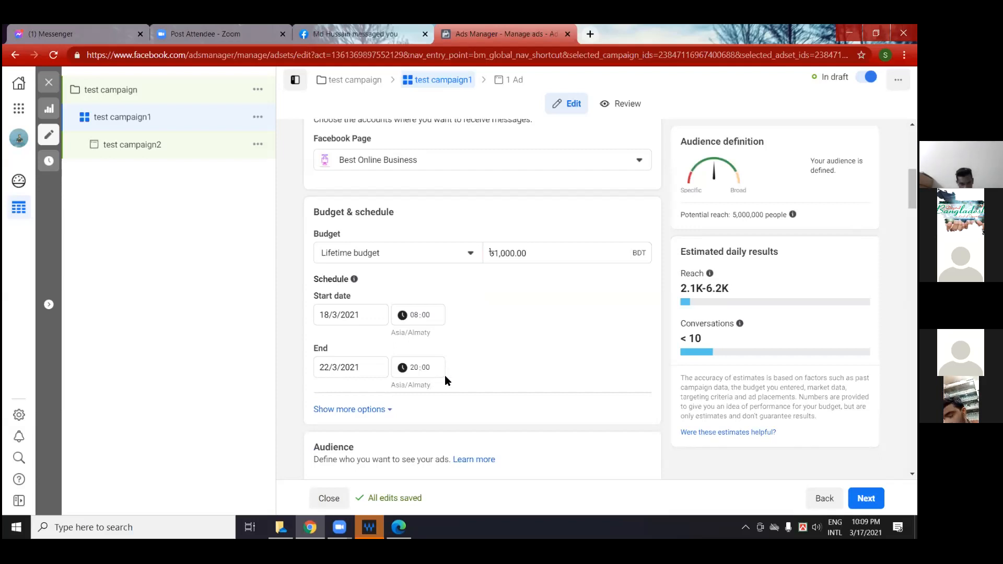
{"action": "left_click", "coordinate": [343, 410]}
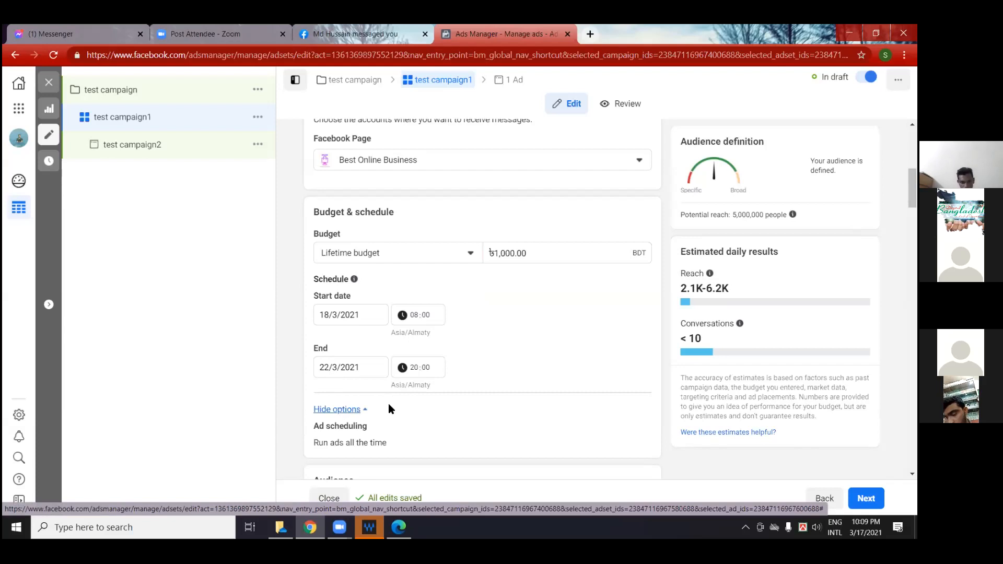
{"action": "scroll", "coordinate": [519, 355], "scroll_direction": "down", "scroll_amount": 1}
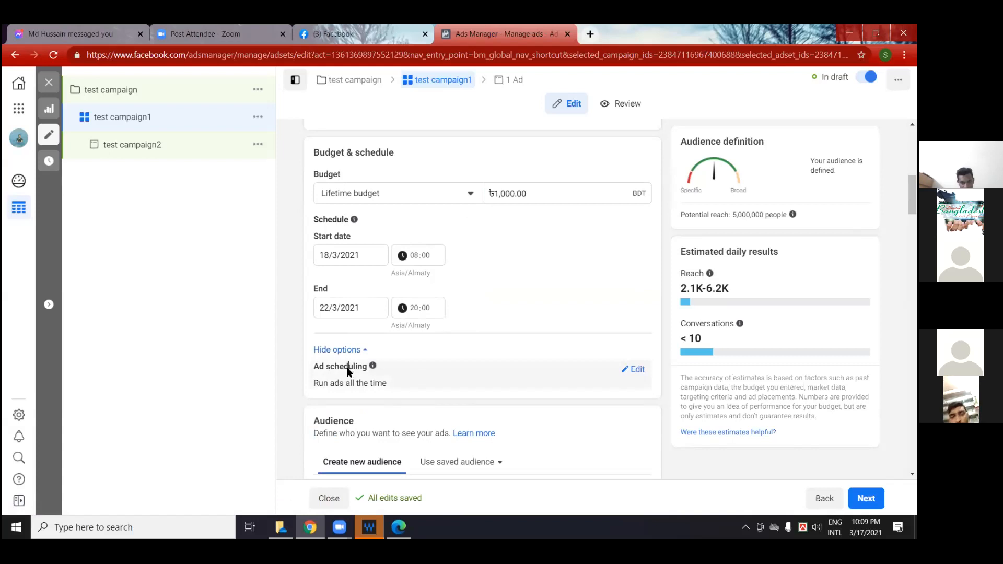
Step: Turn on ad scheduling and schedule the ads to run every day from 8 am to 1 pm
{"action": "left_click", "coordinate": [637, 369]}
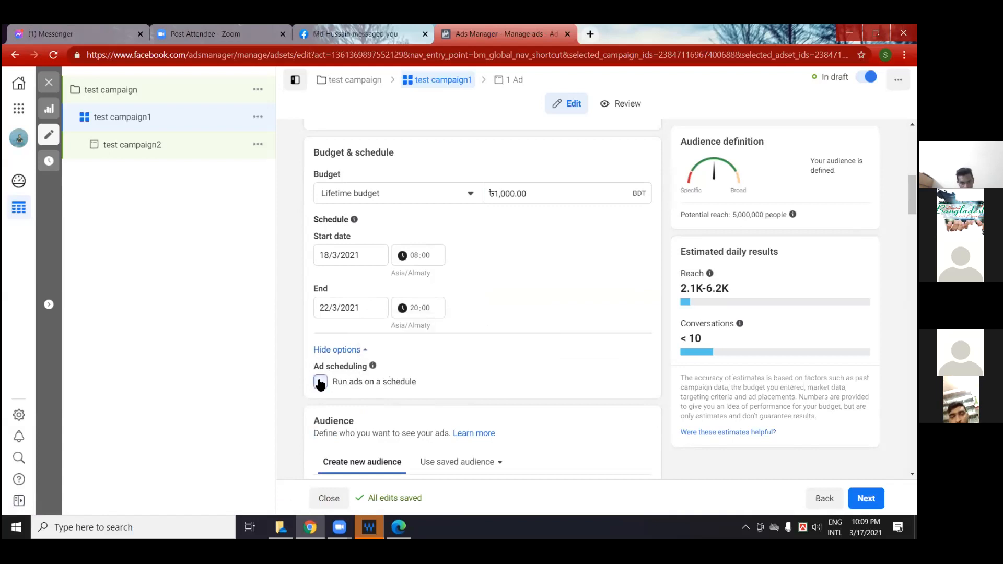
{"action": "left_click", "coordinate": [319, 382]}
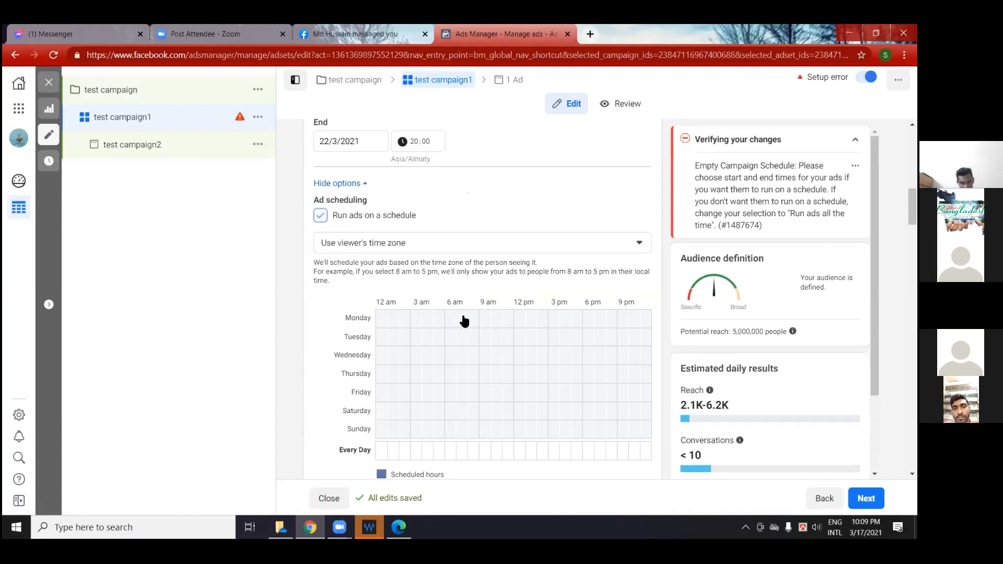
{"action": "left_click", "coordinate": [472, 319]}
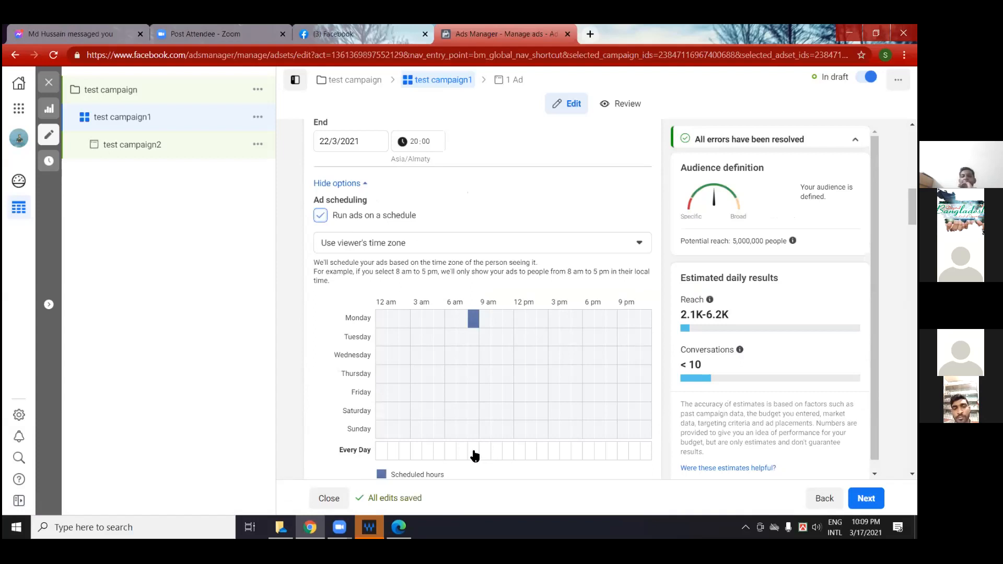
{"action": "left_click", "coordinate": [474, 451]}
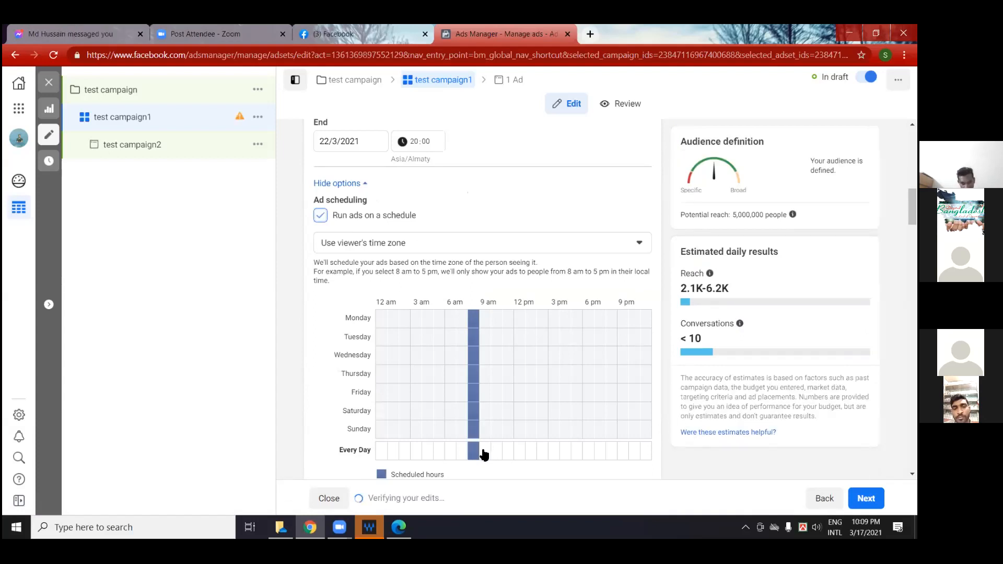
{"action": "left_click", "coordinate": [484, 452]}
{"action": "left_click", "coordinate": [497, 457]}
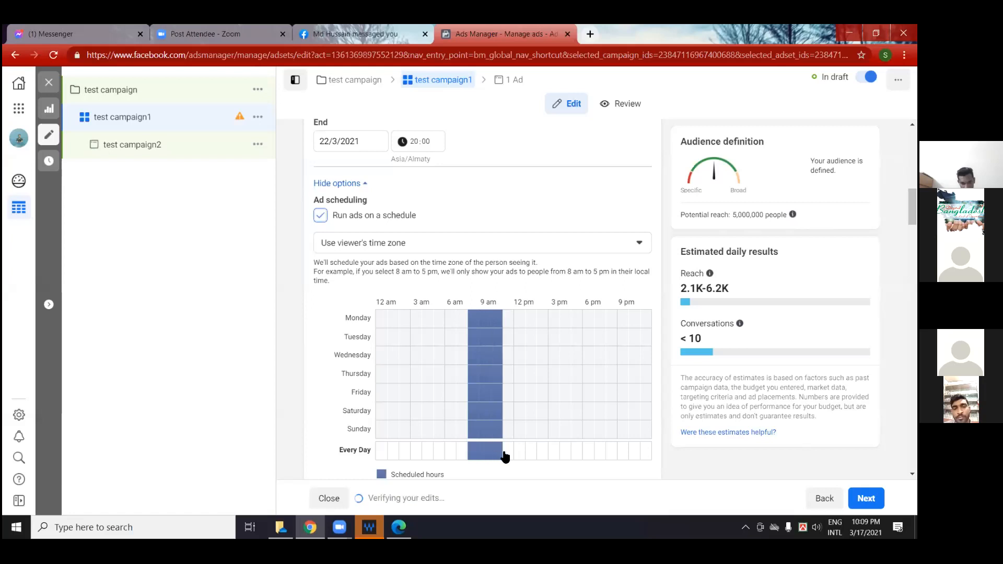
{"action": "left_click", "coordinate": [508, 456]}
{"action": "left_click", "coordinate": [516, 459]}
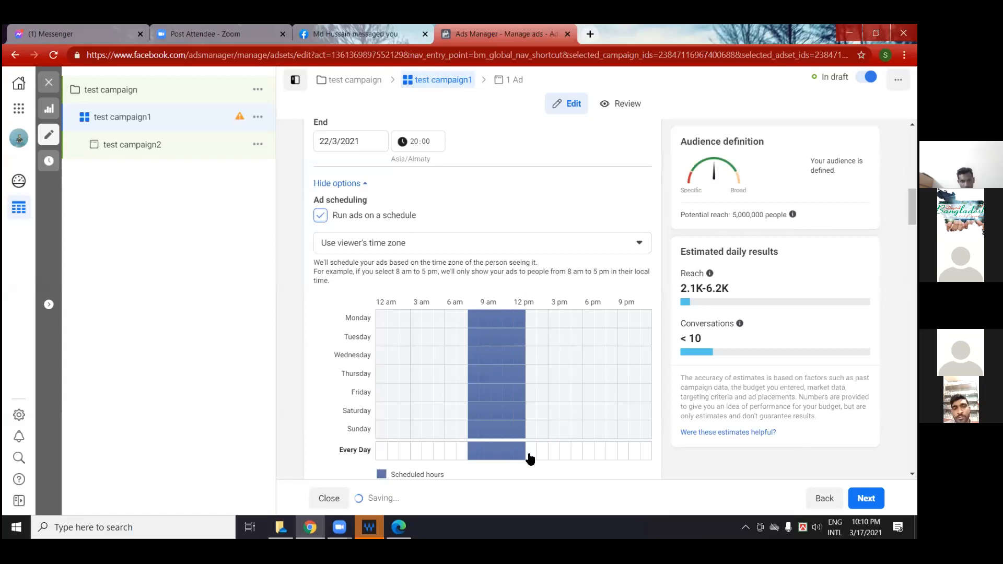
Step: Add every-day hours from 3 pm to 9 pm to the ad schedule
{"action": "left_click", "coordinate": [530, 458]}
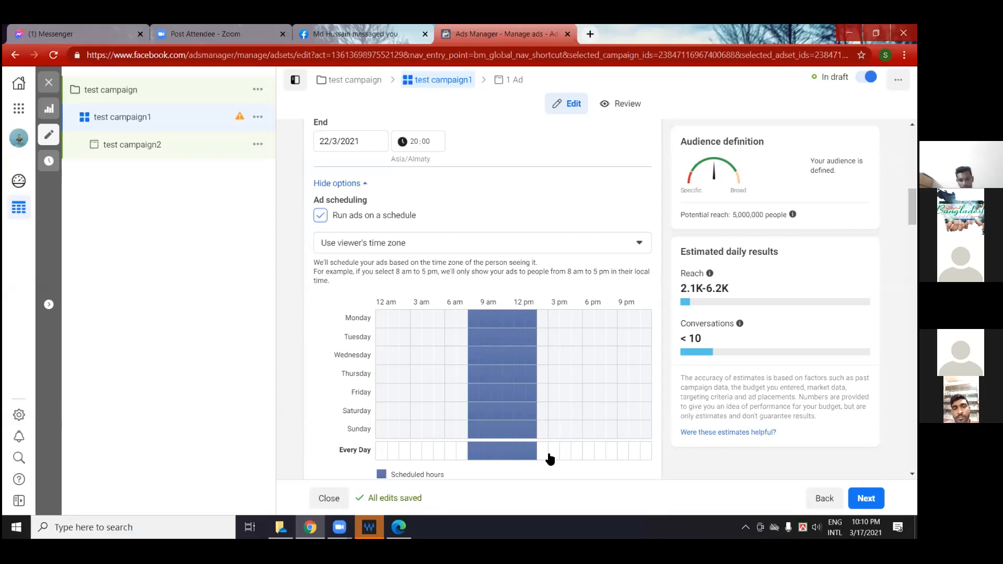
{"action": "left_click", "coordinate": [554, 452]}
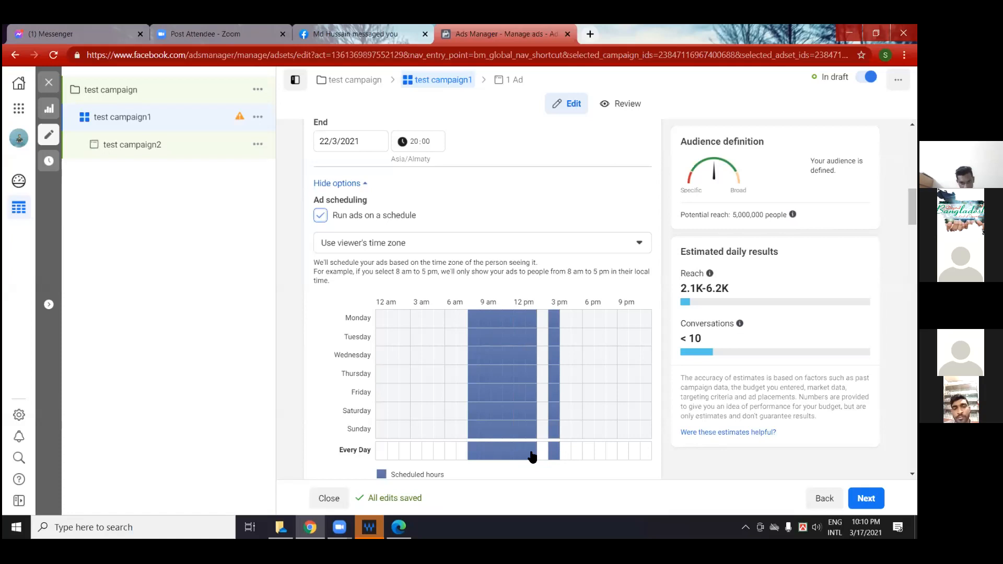
{"action": "left_click", "coordinate": [531, 454]}
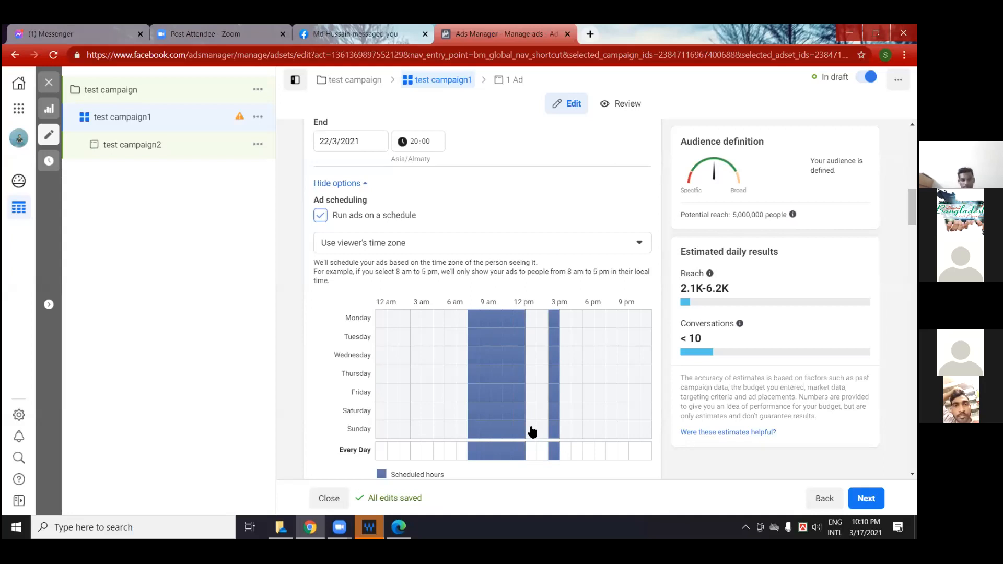
{"action": "left_click", "coordinate": [565, 453]}
{"action": "left_click", "coordinate": [577, 453]}
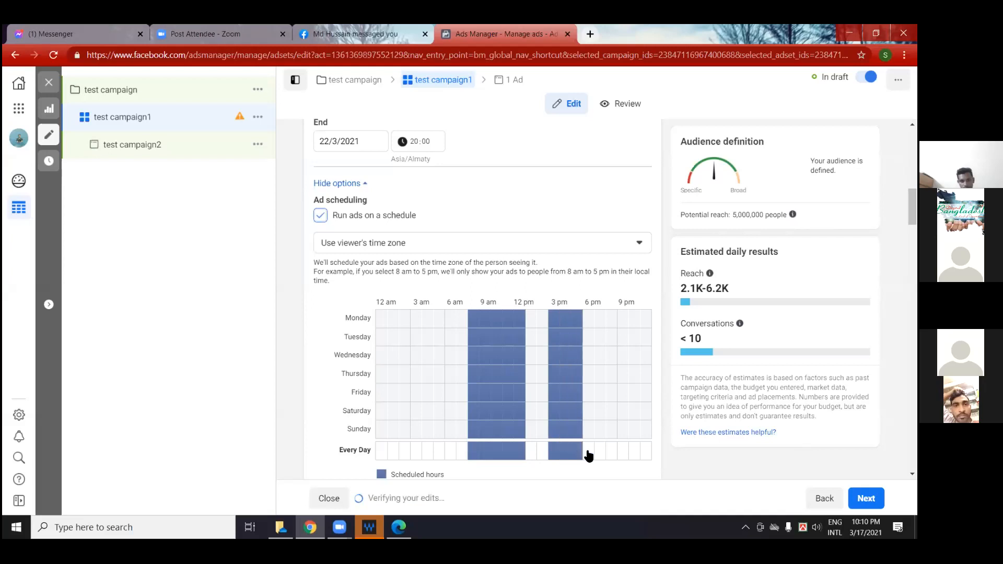
{"action": "left_click", "coordinate": [592, 453]}
{"action": "left_click", "coordinate": [604, 453]}
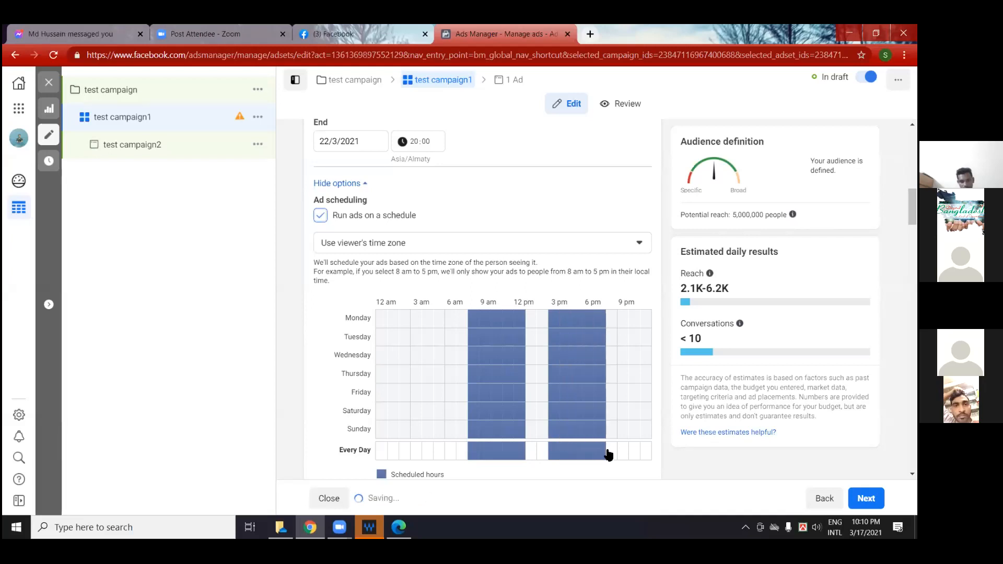
{"action": "left_click", "coordinate": [613, 452]}
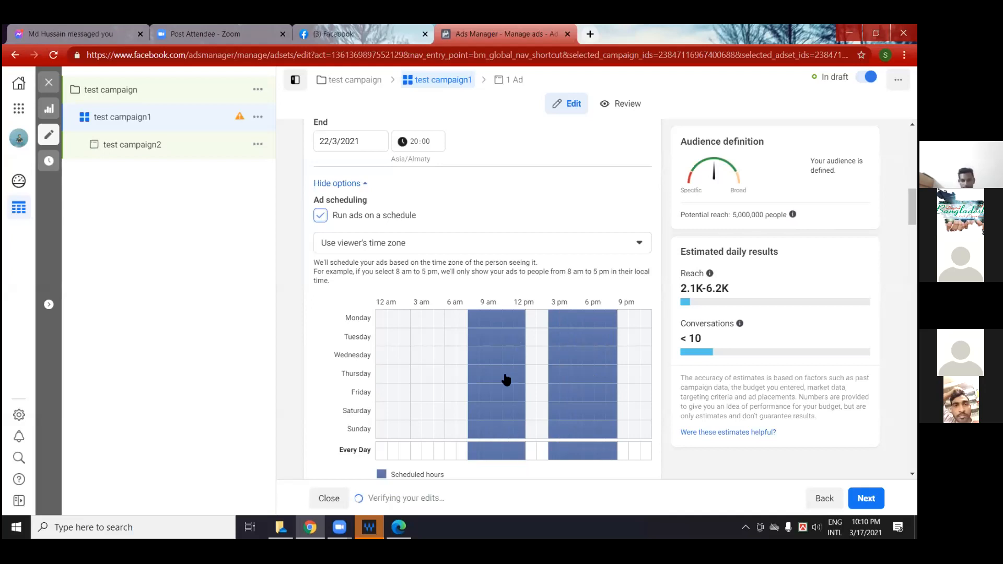
{"action": "scroll", "coordinate": [546, 384], "scroll_direction": "down", "scroll_amount": 1}
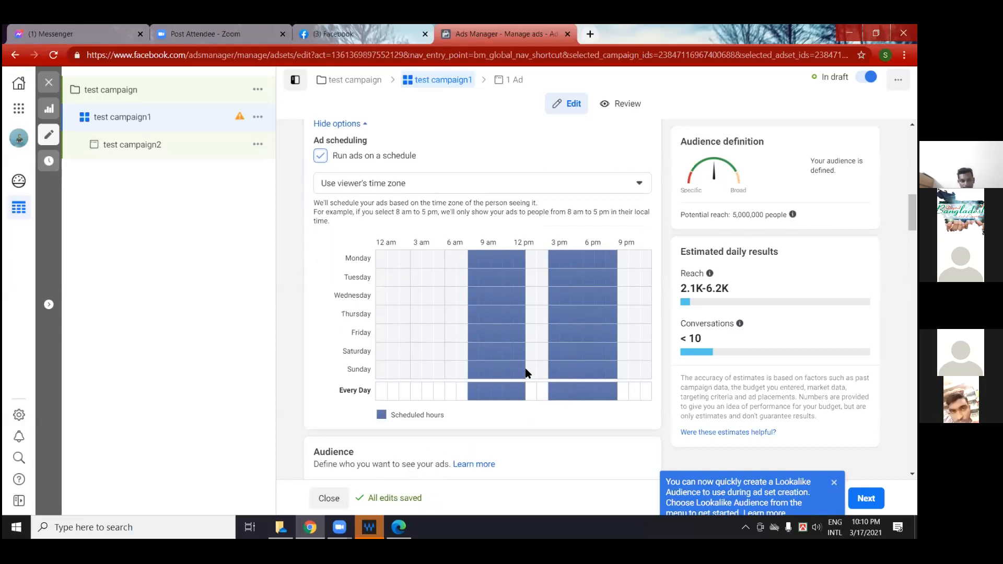
{"action": "scroll", "coordinate": [601, 302], "scroll_direction": "up", "scroll_amount": 15}
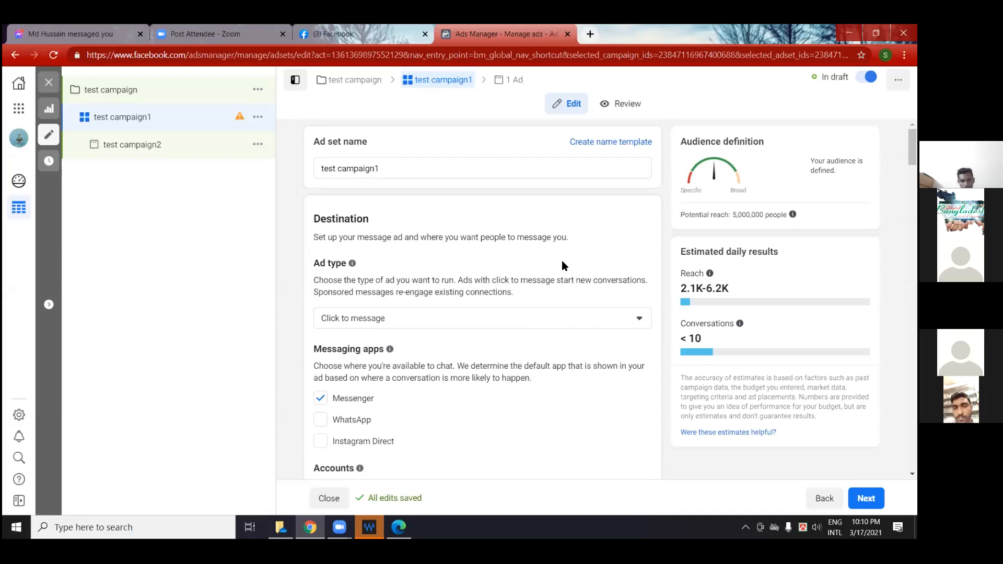
{"action": "scroll", "coordinate": [546, 270], "scroll_direction": "down", "scroll_amount": 3}
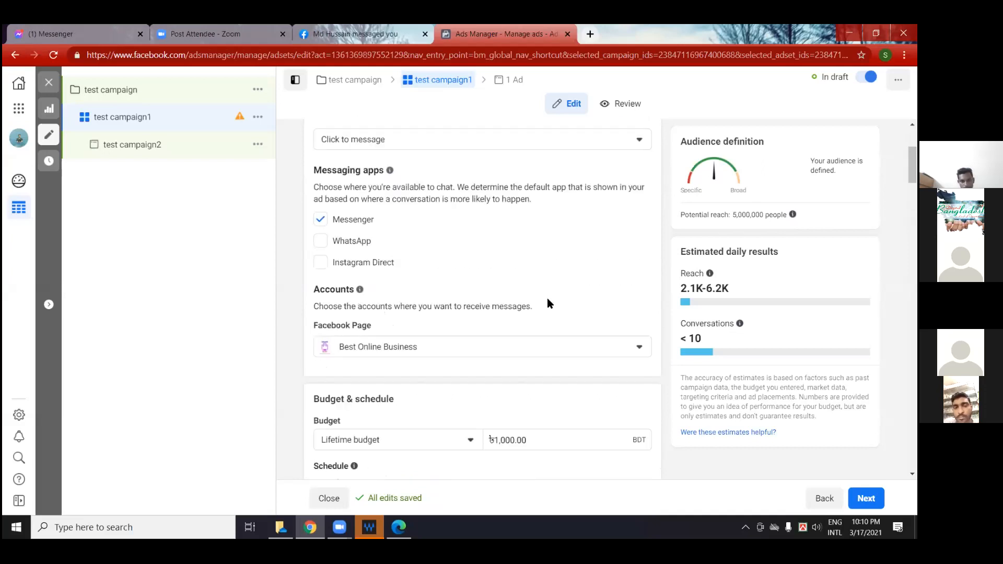
{"action": "scroll", "coordinate": [543, 316], "scroll_direction": "down", "scroll_amount": 1}
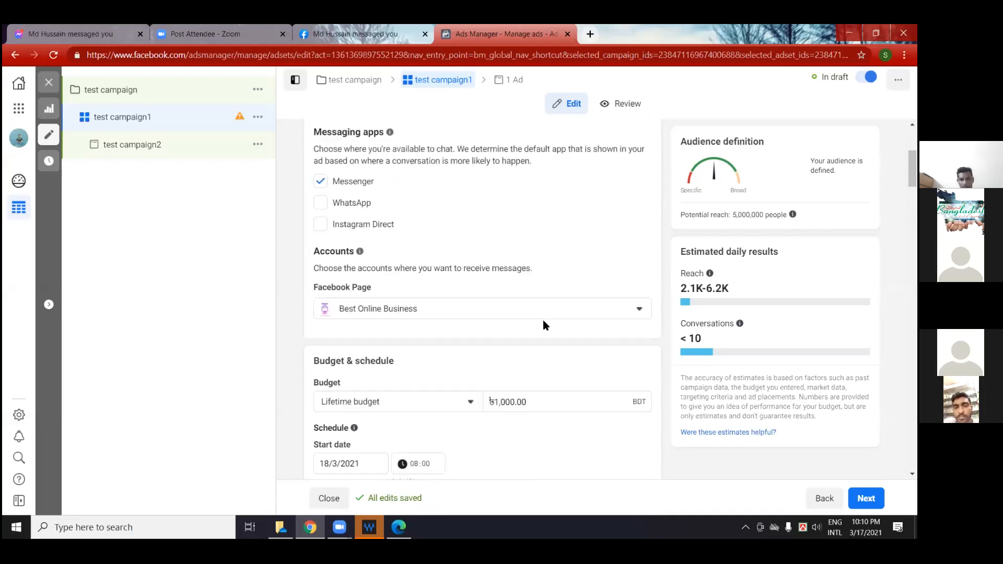
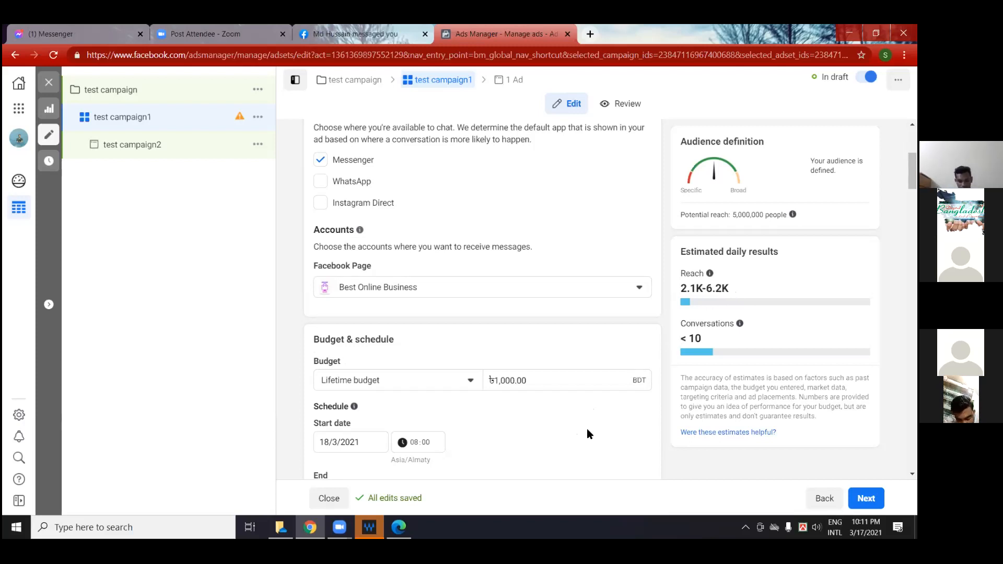
Step: Review the ad's identity, ad setup and ad creative sections
{"action": "scroll", "coordinate": [587, 428], "scroll_direction": "down", "scroll_amount": 6}
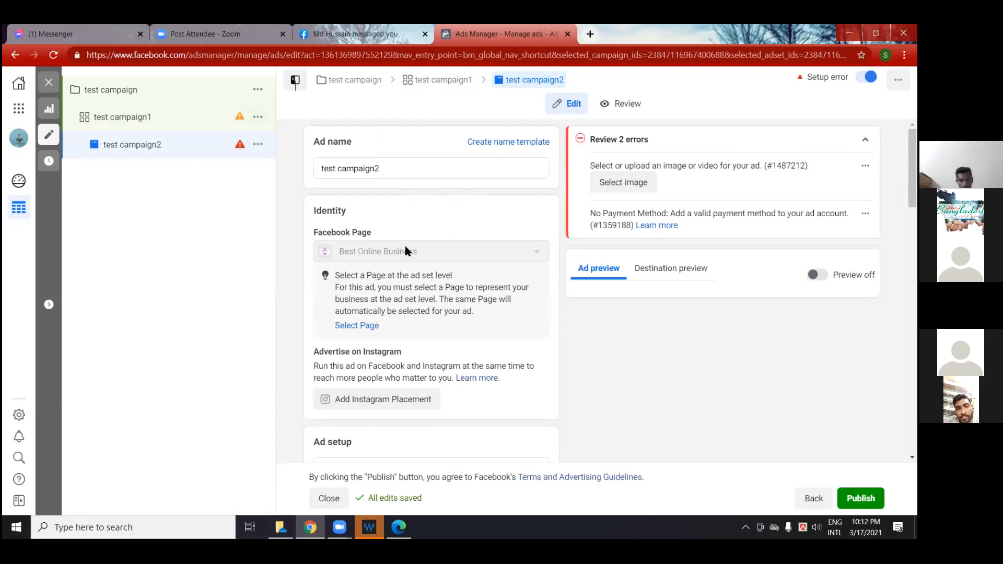
{"action": "scroll", "coordinate": [422, 243], "scroll_direction": "down", "scroll_amount": 1}
{"action": "scroll", "coordinate": [428, 241], "scroll_direction": "down", "scroll_amount": 1}
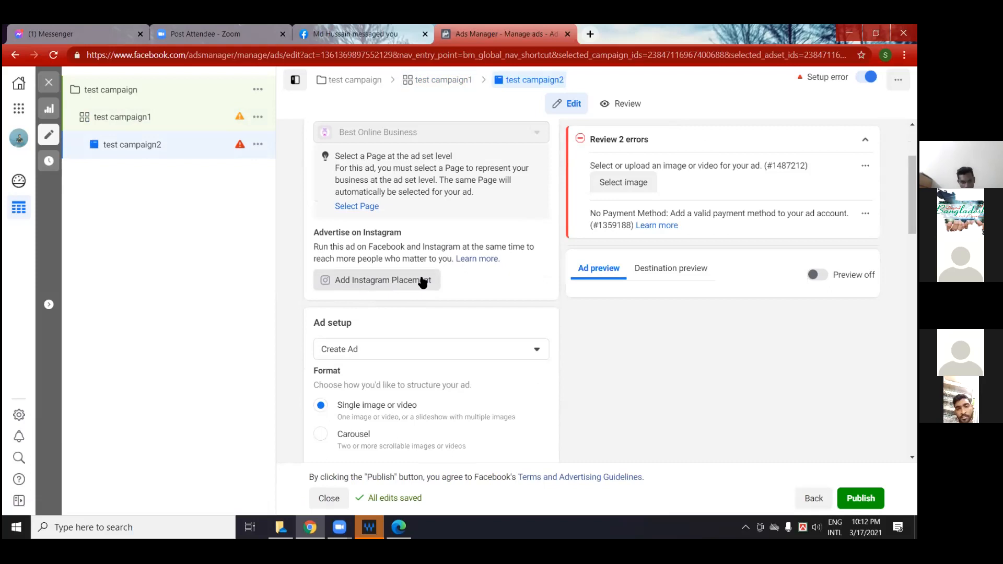
{"action": "scroll", "coordinate": [423, 282], "scroll_direction": "down", "scroll_amount": 1}
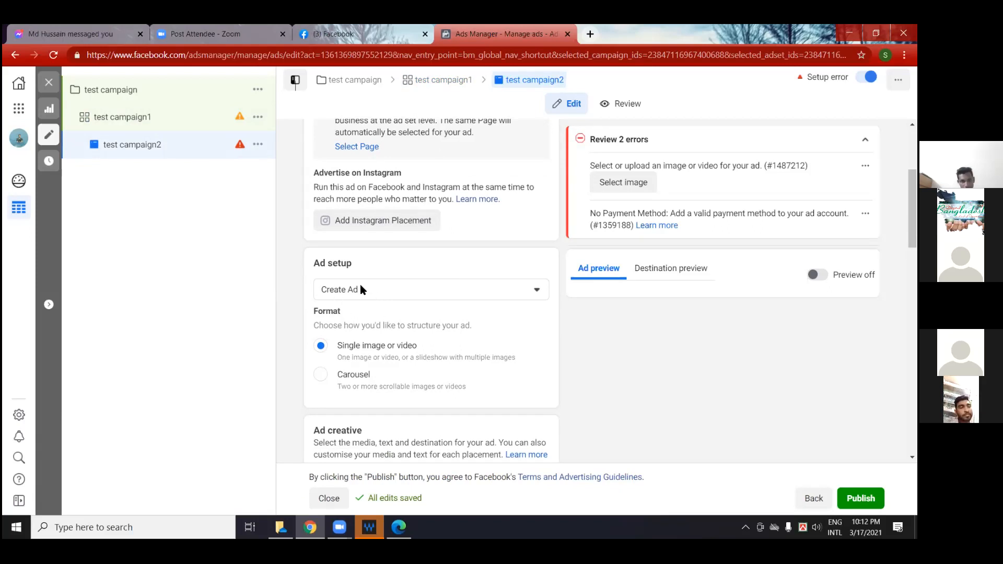
{"action": "scroll", "coordinate": [397, 370], "scroll_direction": "down", "scroll_amount": 4}
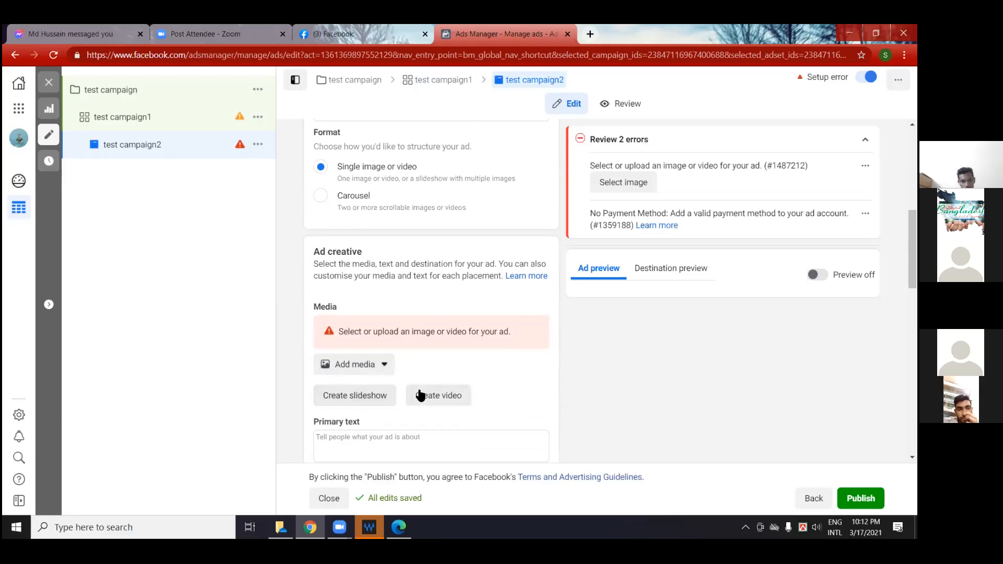
{"action": "scroll", "coordinate": [384, 412], "scroll_direction": "down", "scroll_amount": 3}
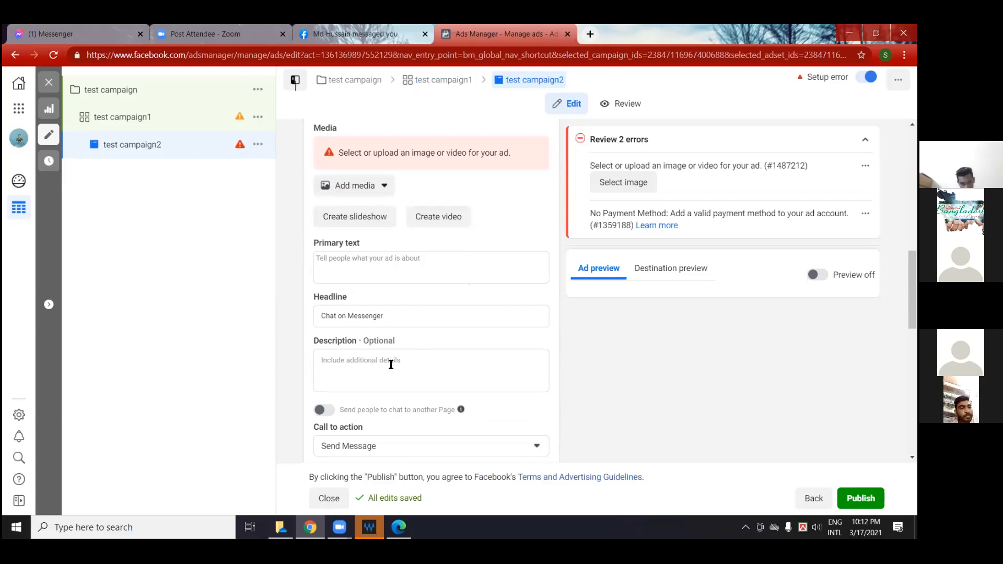
{"action": "scroll", "coordinate": [410, 354], "scroll_direction": "up", "scroll_amount": 5}
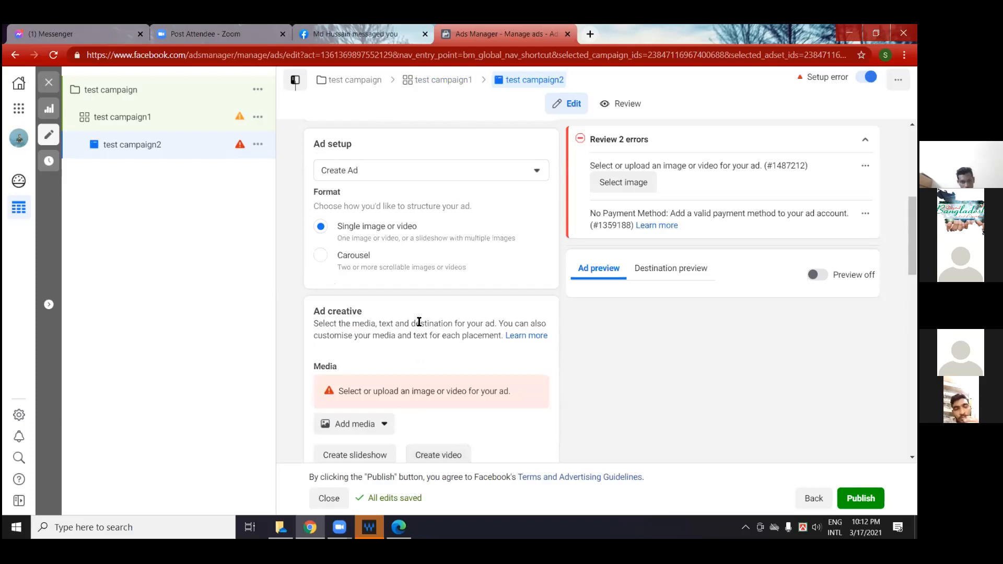
{"action": "scroll", "coordinate": [439, 300], "scroll_direction": "up", "scroll_amount": 1}
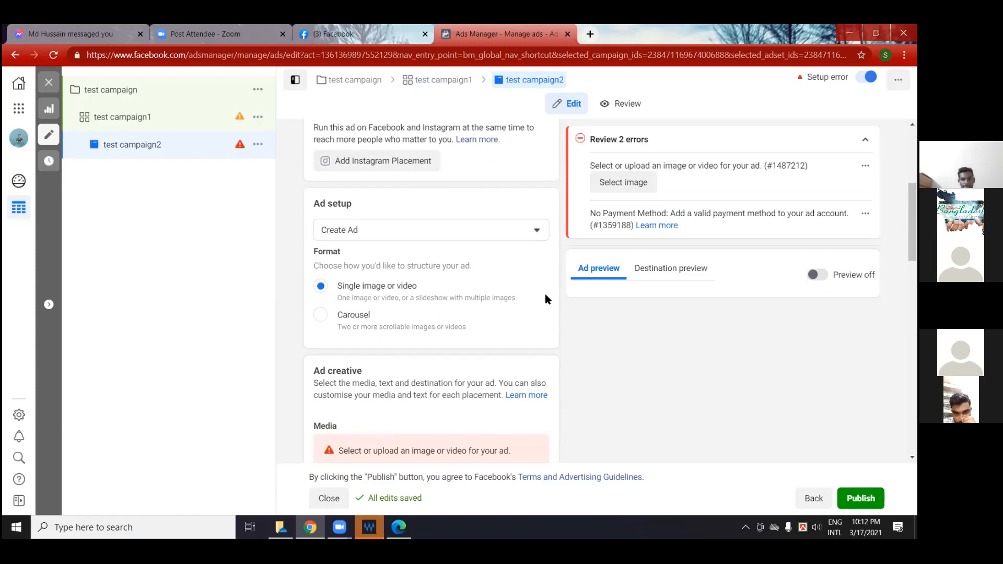
Step: Switch the ad setup to Use existing post
{"action": "left_click", "coordinate": [537, 232]}
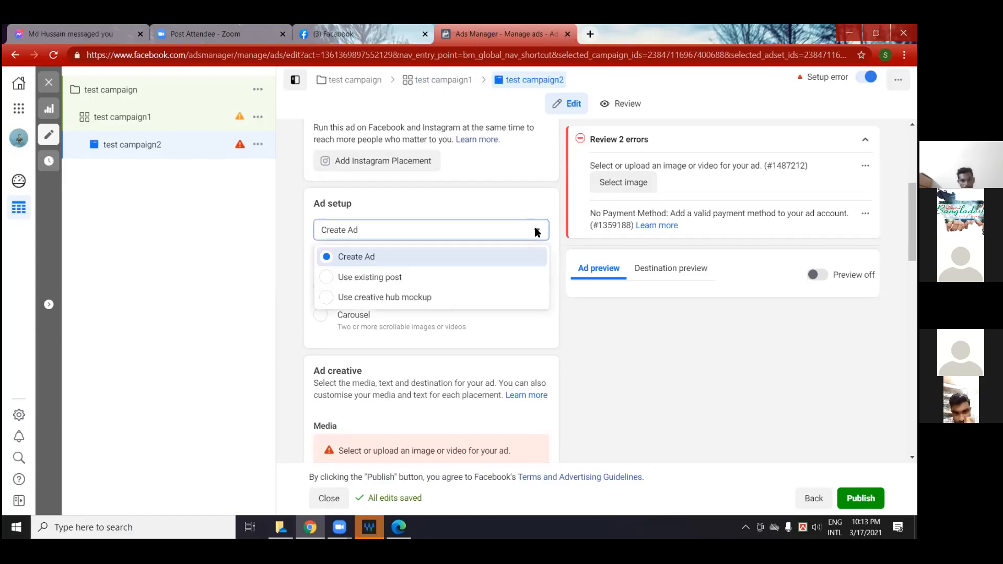
{"action": "left_click", "coordinate": [363, 279]}
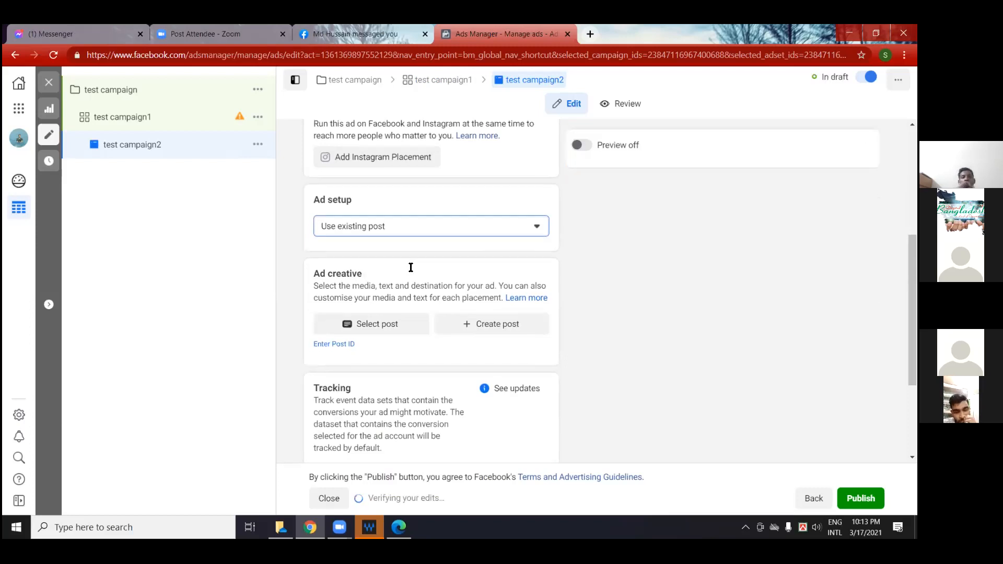
{"action": "scroll", "coordinate": [410, 269], "scroll_direction": "down", "scroll_amount": 1}
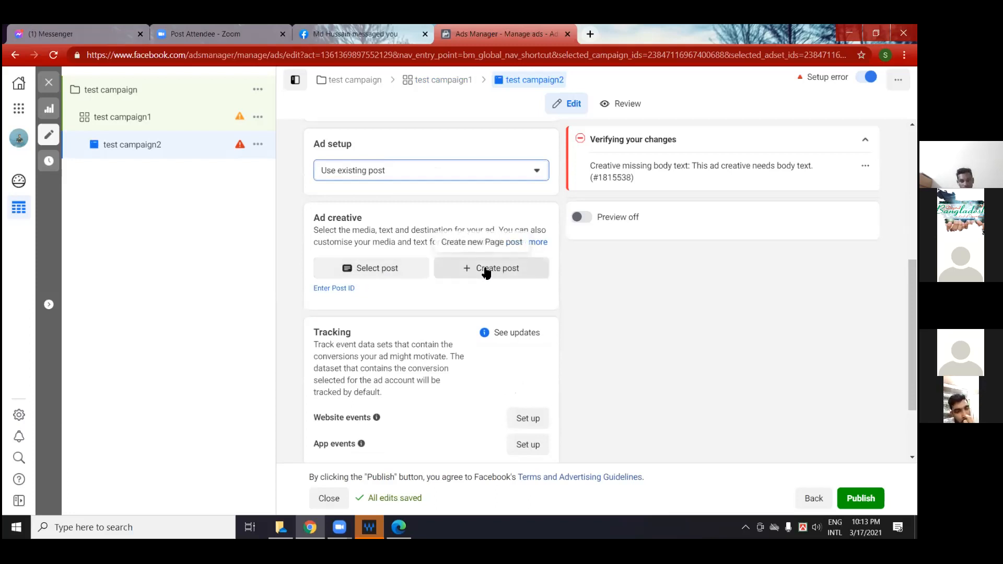
Step: Select the existing Facebook post beginning 'On average it takes anywhere from 18-24 months' as the ad creative
{"action": "left_click", "coordinate": [374, 268]}
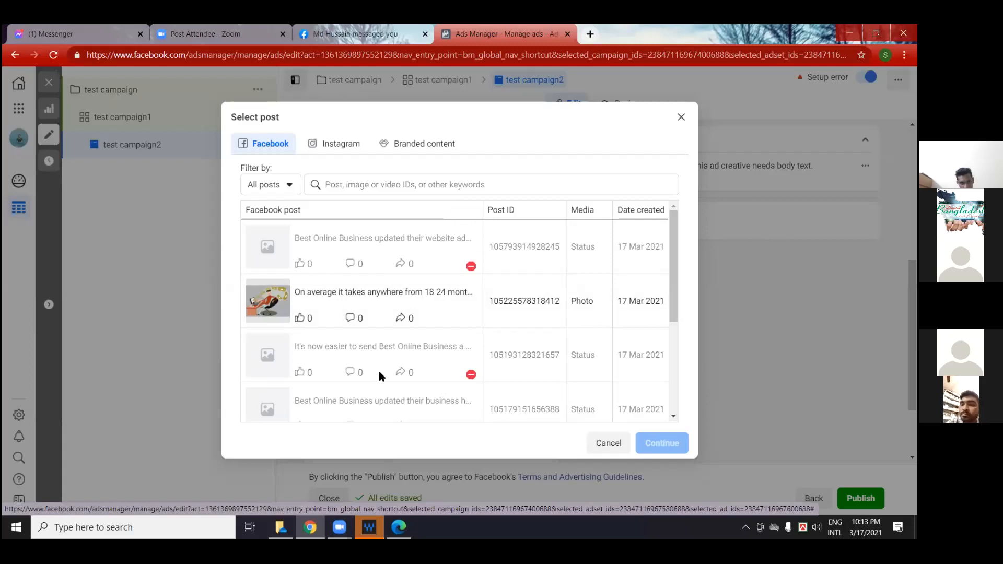
{"action": "scroll", "coordinate": [437, 323], "scroll_direction": "down", "scroll_amount": 2}
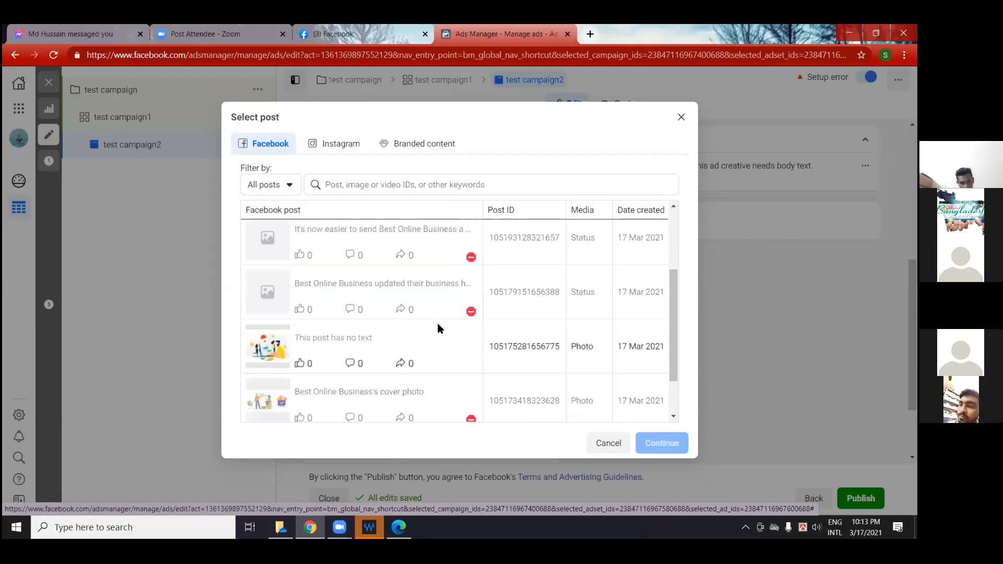
{"action": "scroll", "coordinate": [437, 324], "scroll_direction": "down", "scroll_amount": 1}
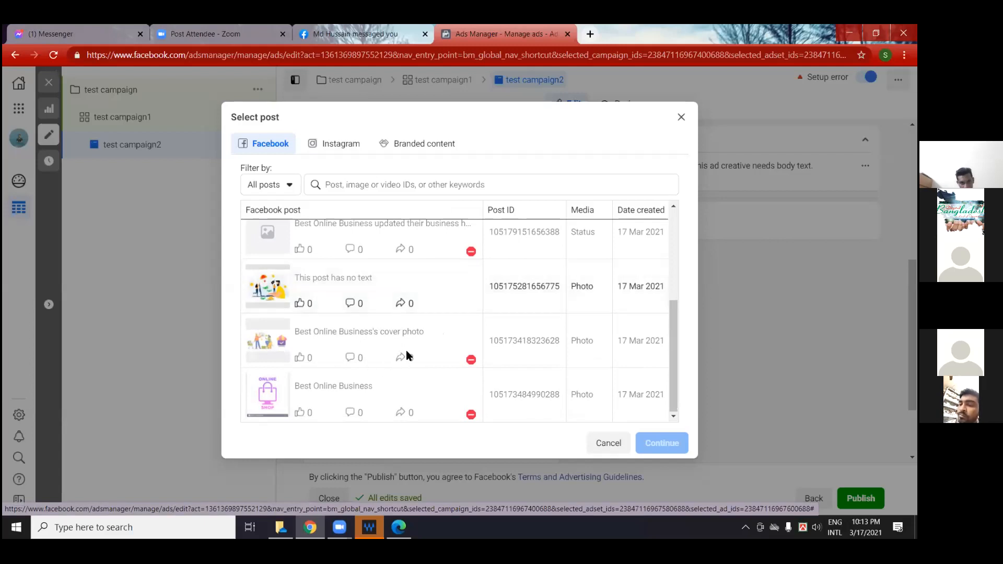
{"action": "scroll", "coordinate": [406, 350], "scroll_direction": "up", "scroll_amount": 3}
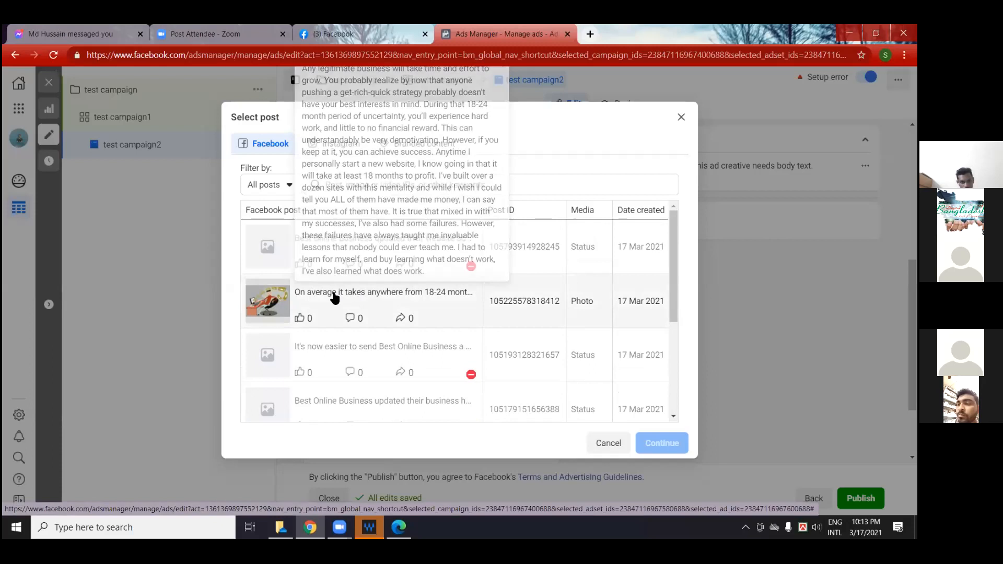
{"action": "left_click", "coordinate": [419, 296]}
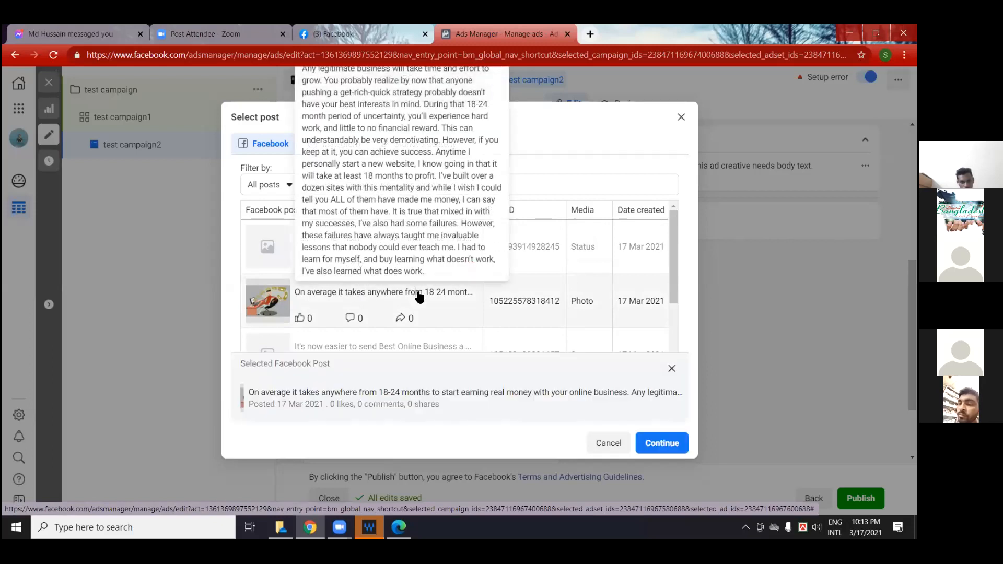
{"action": "left_click", "coordinate": [669, 444]}
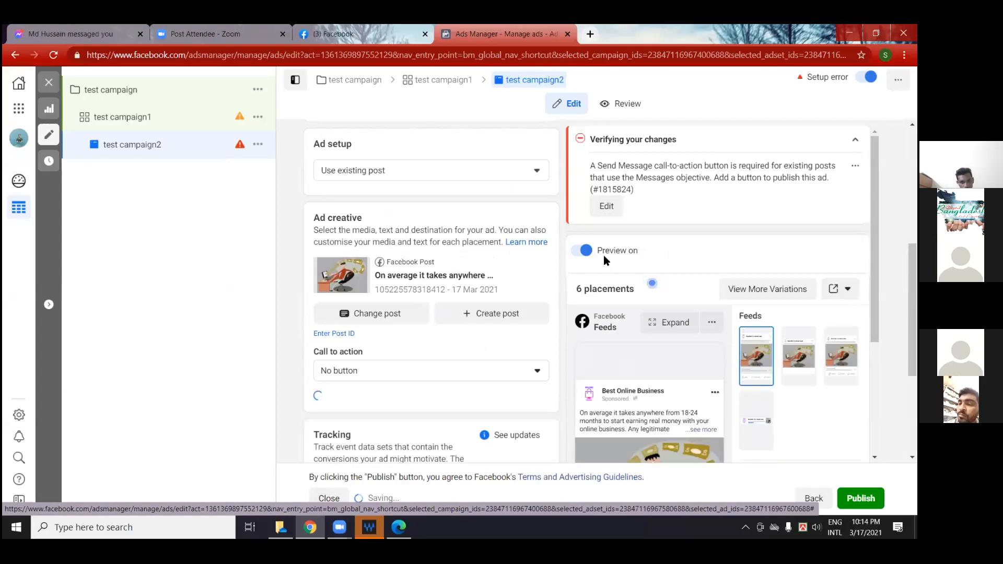
Step: Set the call to action to Send Message and update the original post with the button
{"action": "scroll", "coordinate": [603, 255], "scroll_direction": "down", "scroll_amount": 2}
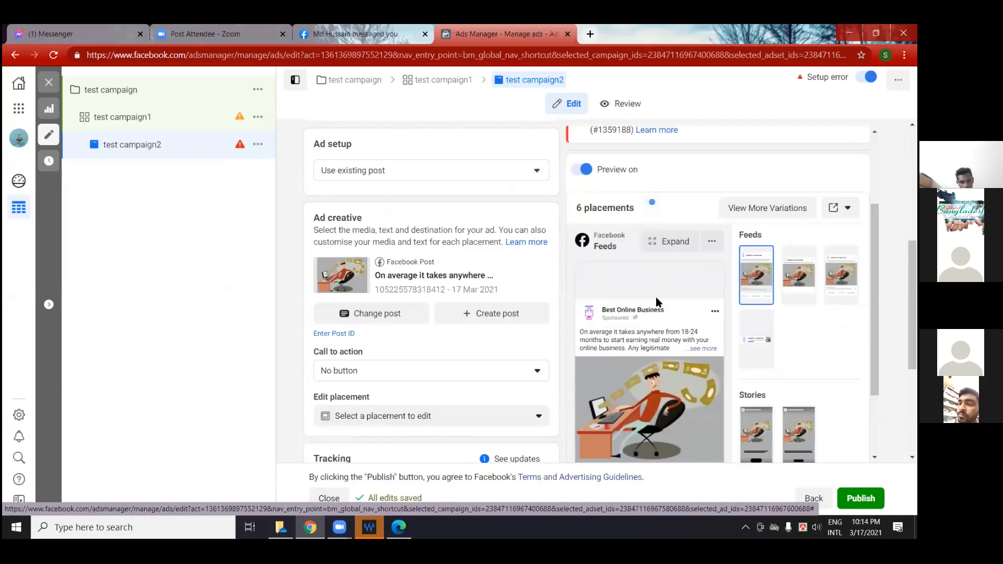
{"action": "scroll", "coordinate": [700, 324], "scroll_direction": "down", "scroll_amount": 1}
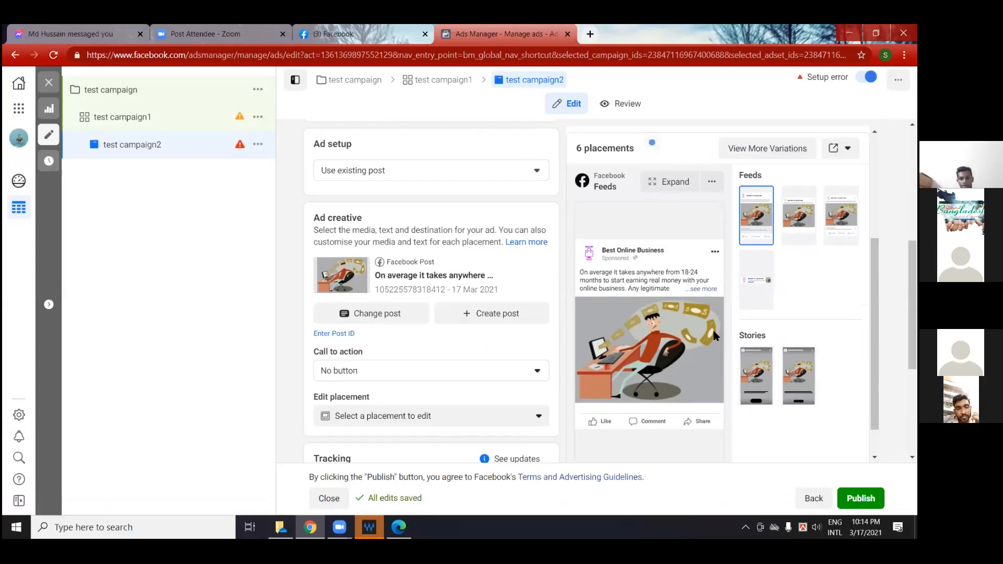
{"action": "scroll", "coordinate": [709, 322], "scroll_direction": "down", "scroll_amount": 3}
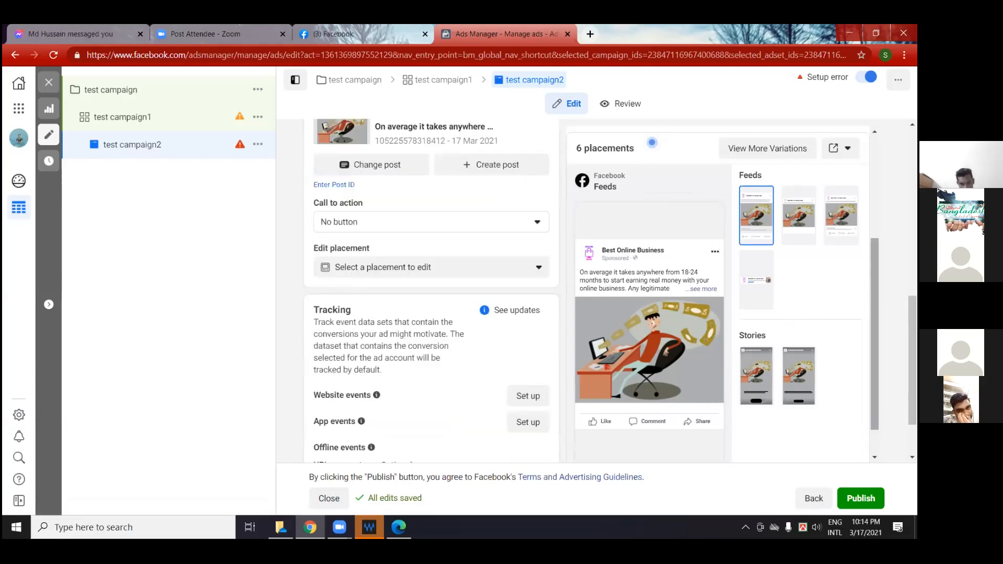
{"action": "scroll", "coordinate": [723, 292], "scroll_direction": "down", "scroll_amount": 1}
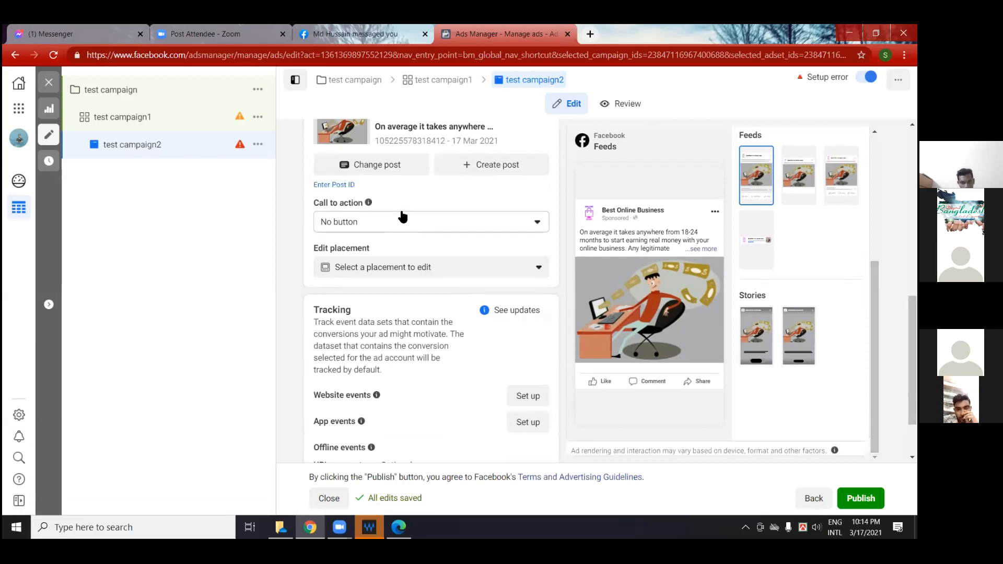
{"action": "mouse_move", "coordinate": [627, 271]}
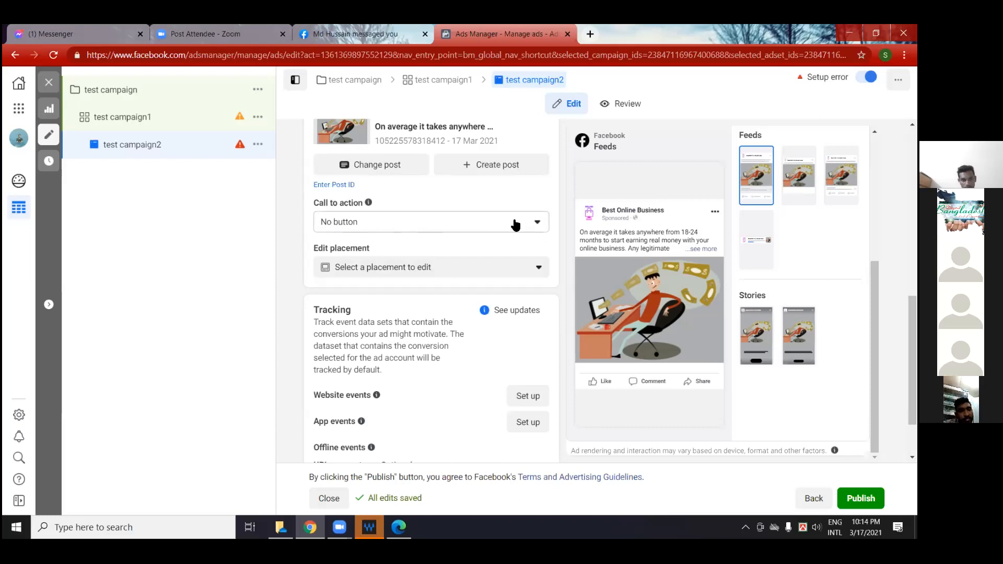
{"action": "left_click", "coordinate": [516, 225]}
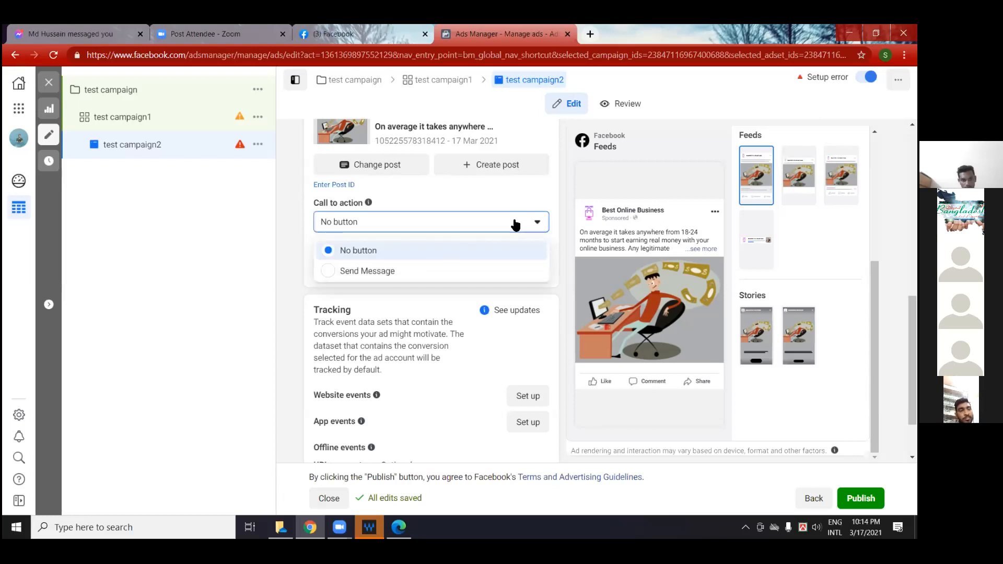
{"action": "left_click", "coordinate": [349, 271]}
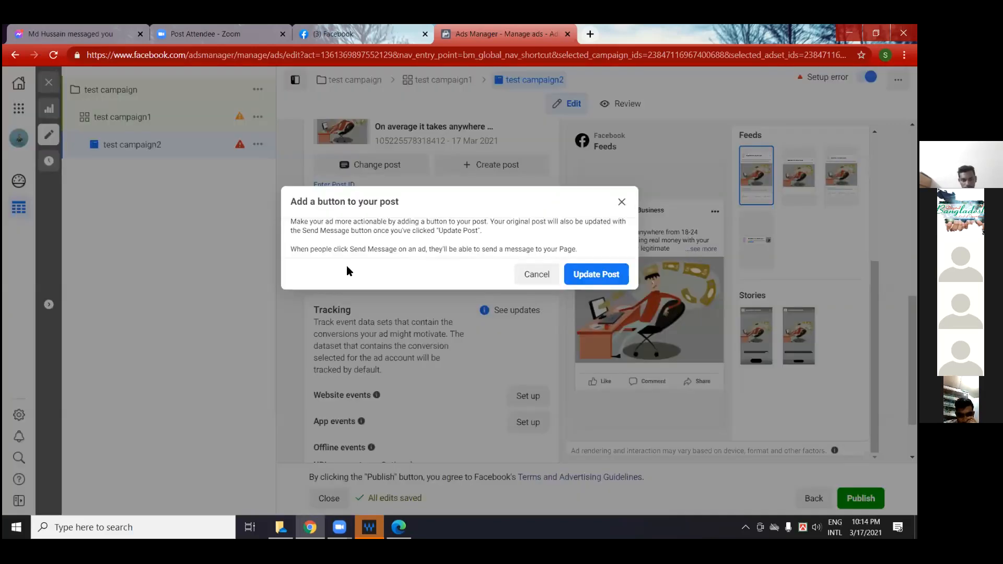
{"action": "left_click", "coordinate": [594, 272]}
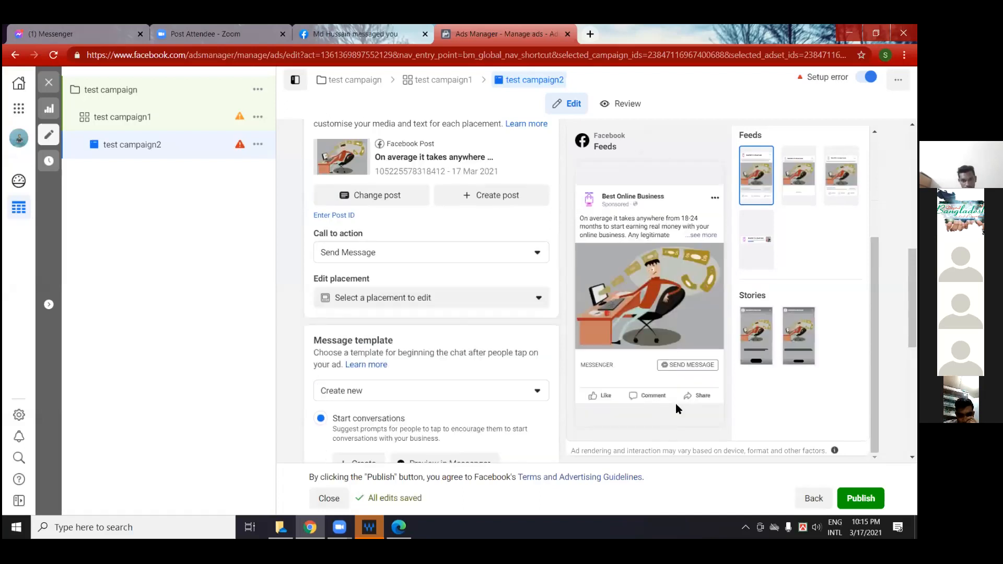
Step: Review the message template, tracking and placement editing options for the ad
{"action": "scroll", "coordinate": [666, 316], "scroll_direction": "down", "scroll_amount": 3}
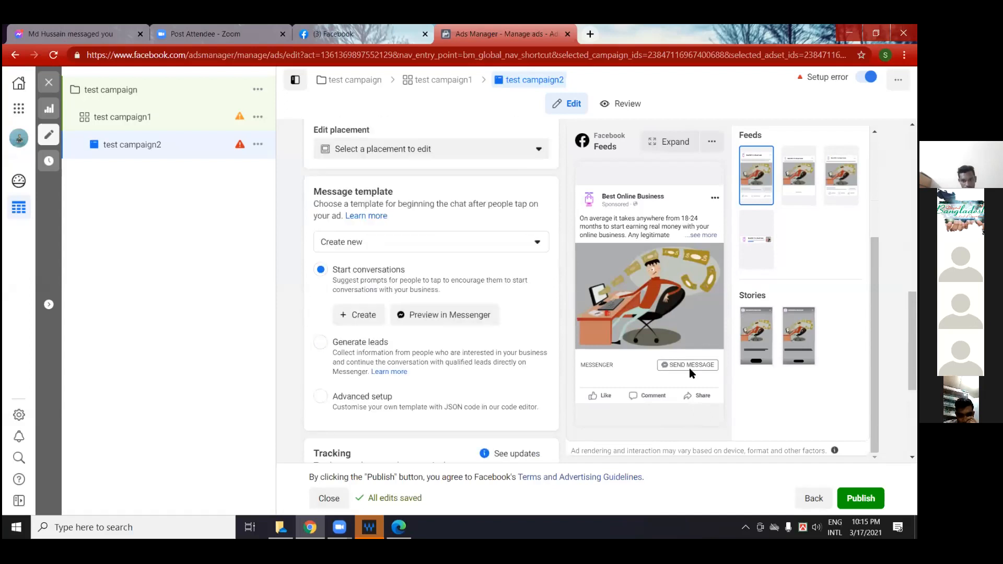
{"action": "scroll", "coordinate": [676, 365], "scroll_direction": "down", "scroll_amount": 4}
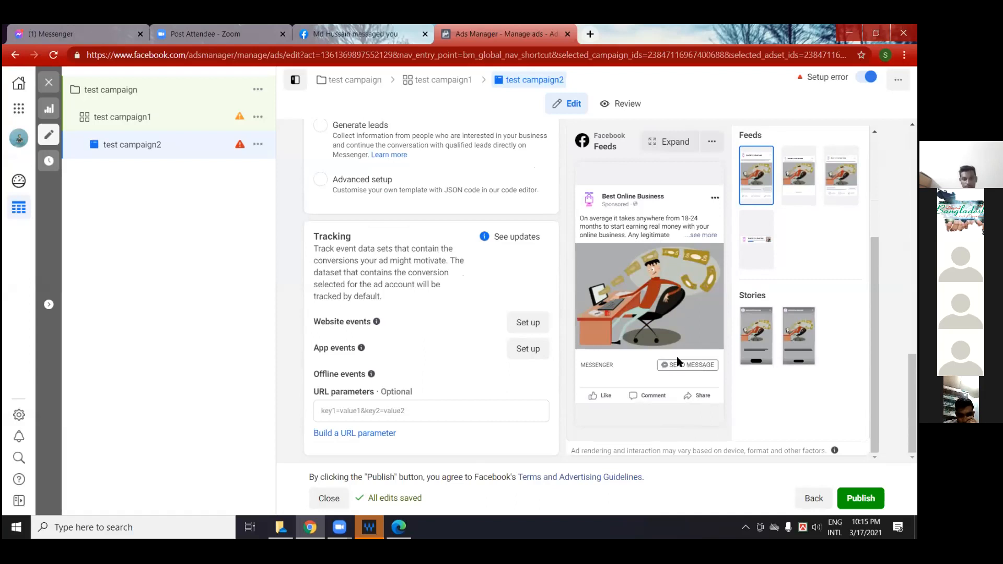
{"action": "scroll", "coordinate": [441, 296], "scroll_direction": "up", "scroll_amount": 3}
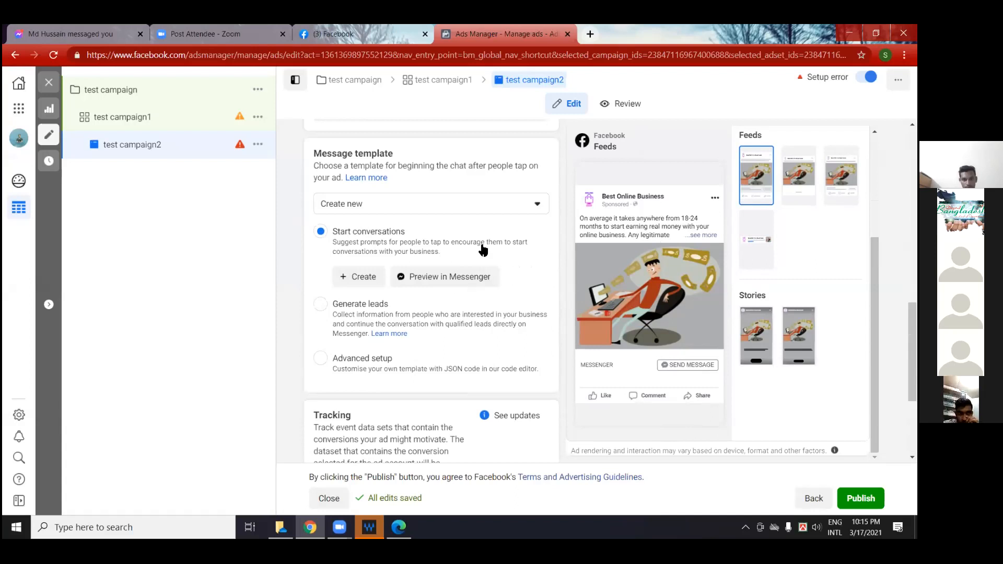
{"action": "scroll", "coordinate": [488, 259], "scroll_direction": "up", "scroll_amount": 2}
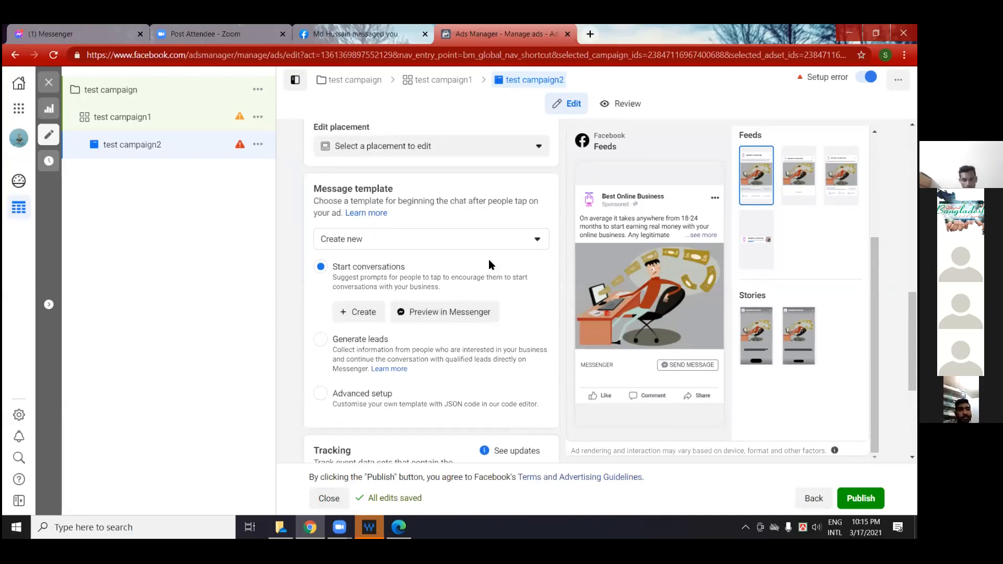
{"action": "scroll", "coordinate": [491, 263], "scroll_direction": "up", "scroll_amount": 1}
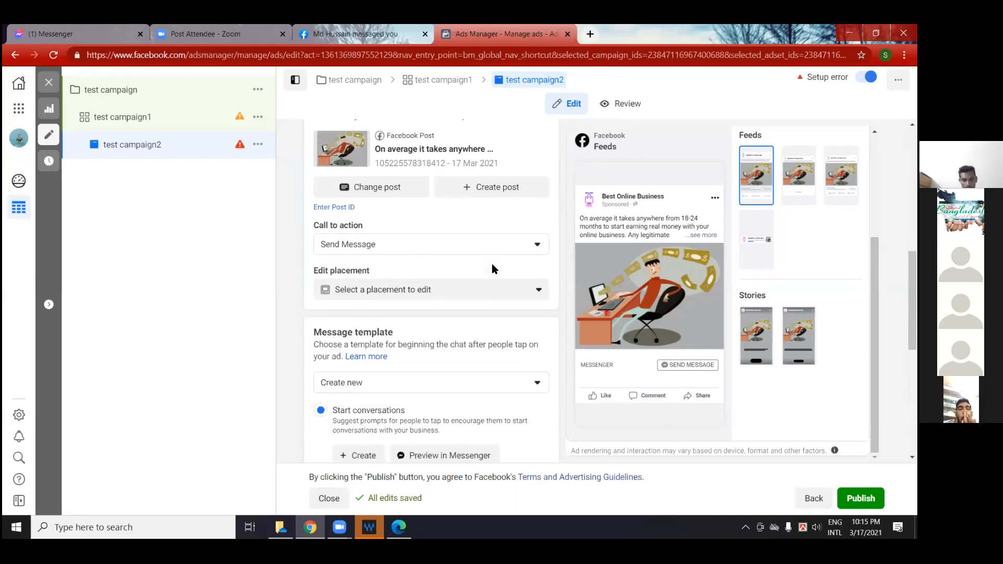
{"action": "scroll", "coordinate": [492, 263], "scroll_direction": "down", "scroll_amount": 1}
{"action": "scroll", "coordinate": [493, 268], "scroll_direction": "down", "scroll_amount": 4}
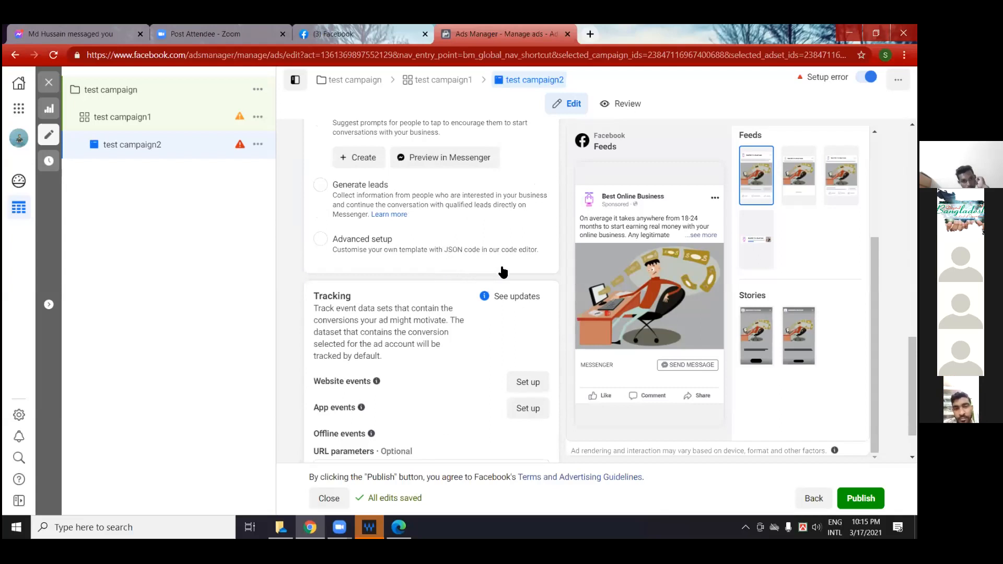
{"action": "scroll", "coordinate": [509, 240], "scroll_direction": "up", "scroll_amount": 2}
{"action": "scroll", "coordinate": [511, 242], "scroll_direction": "up", "scroll_amount": 3}
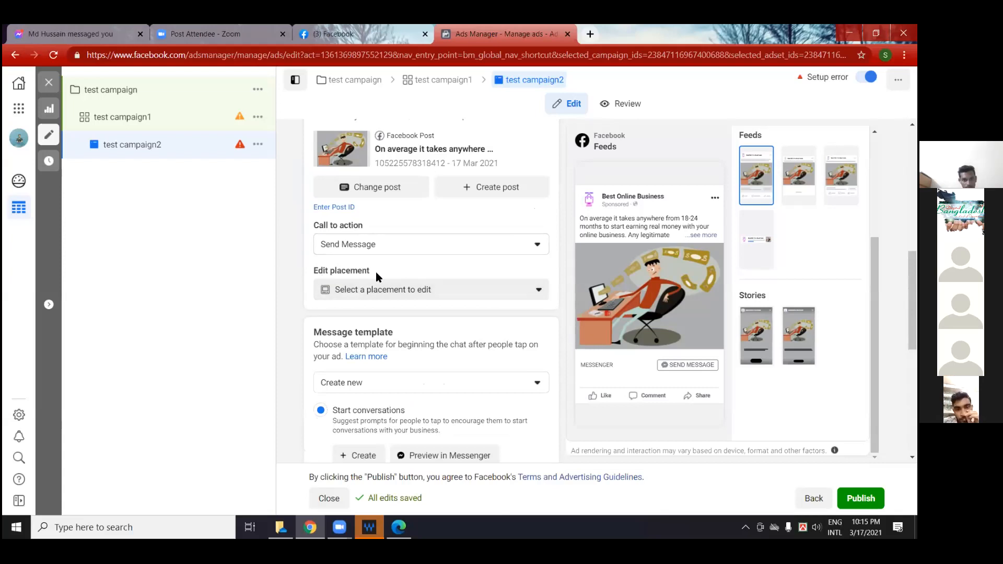
{"action": "left_click", "coordinate": [535, 293]}
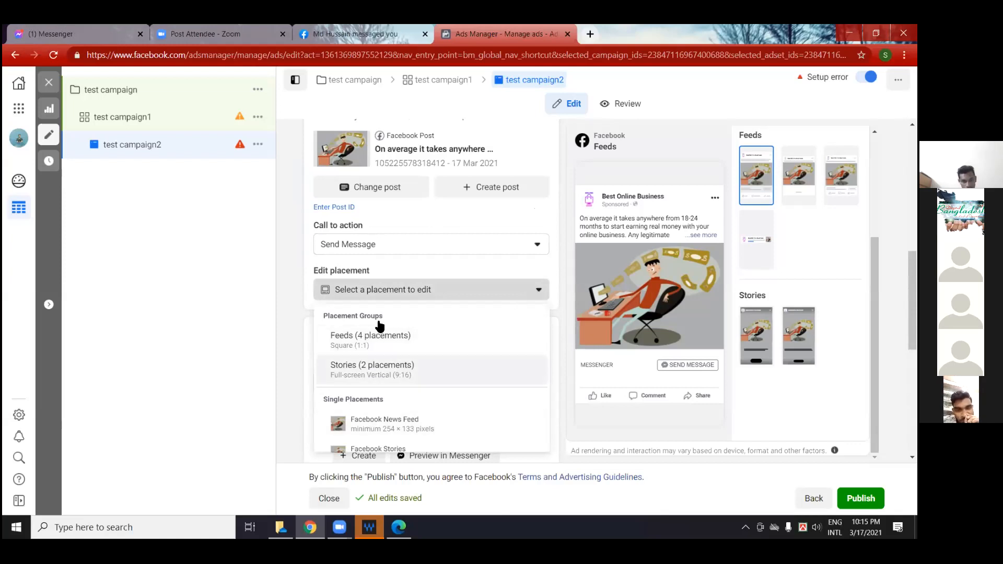
{"action": "left_click", "coordinate": [239, 298]}
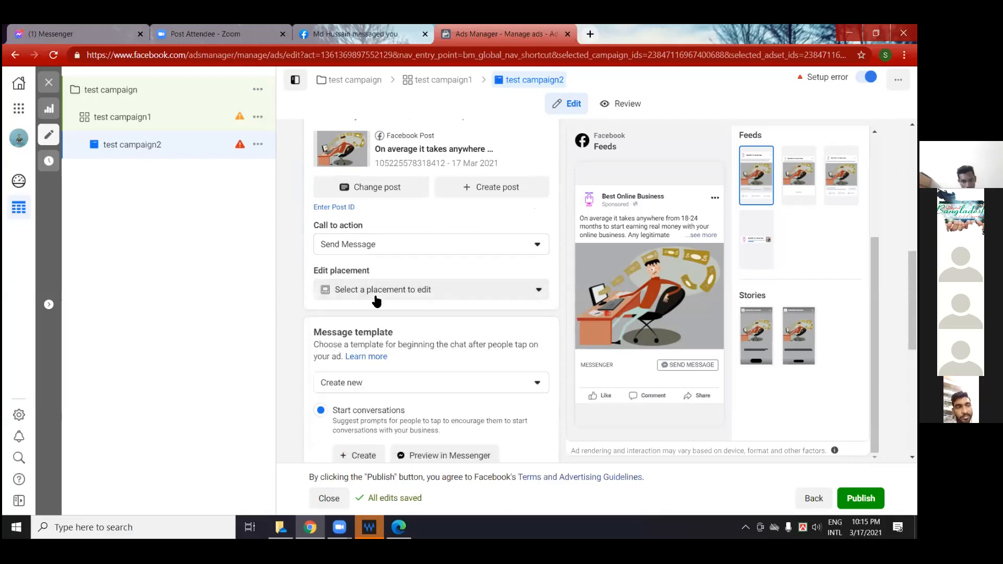
Step: Switch the message template option to Use existing
{"action": "scroll", "coordinate": [436, 282], "scroll_direction": "down", "scroll_amount": 2}
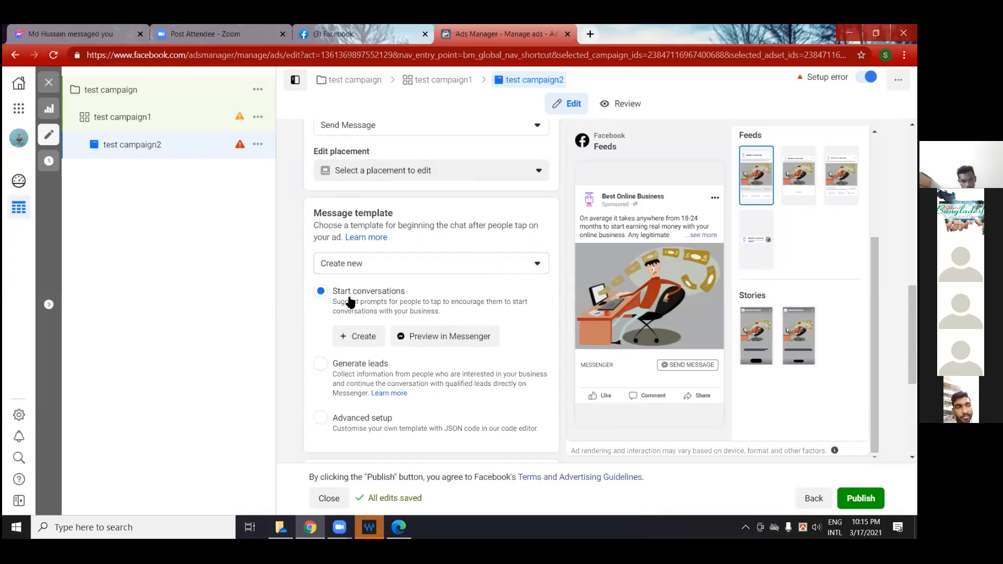
{"action": "left_click", "coordinate": [537, 262]}
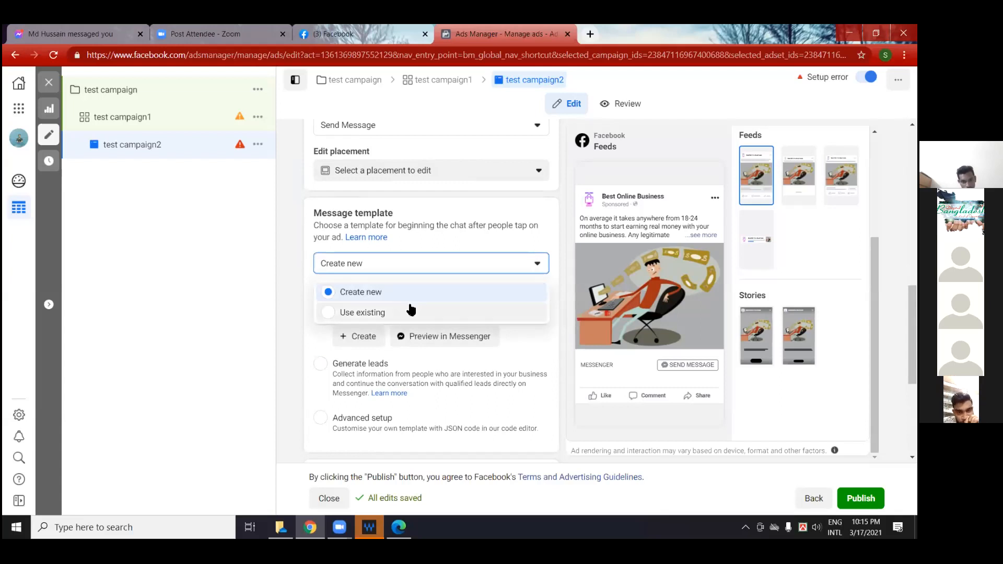
{"action": "left_click", "coordinate": [369, 313]}
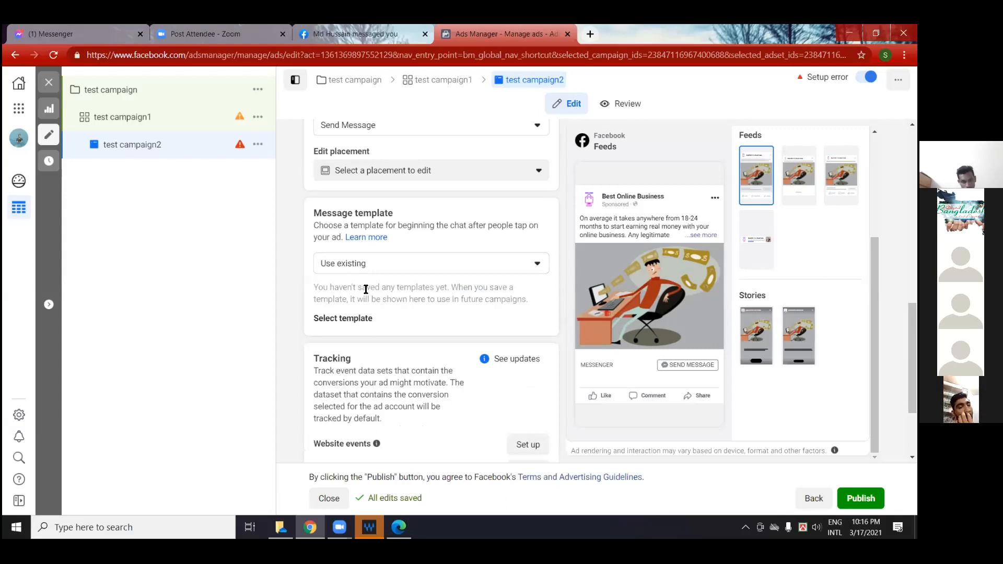
Step: Publish the ad, continue through the ad account setup and choose debit or credit card as the payment method
{"action": "scroll", "coordinate": [391, 294], "scroll_direction": "down", "scroll_amount": 1}
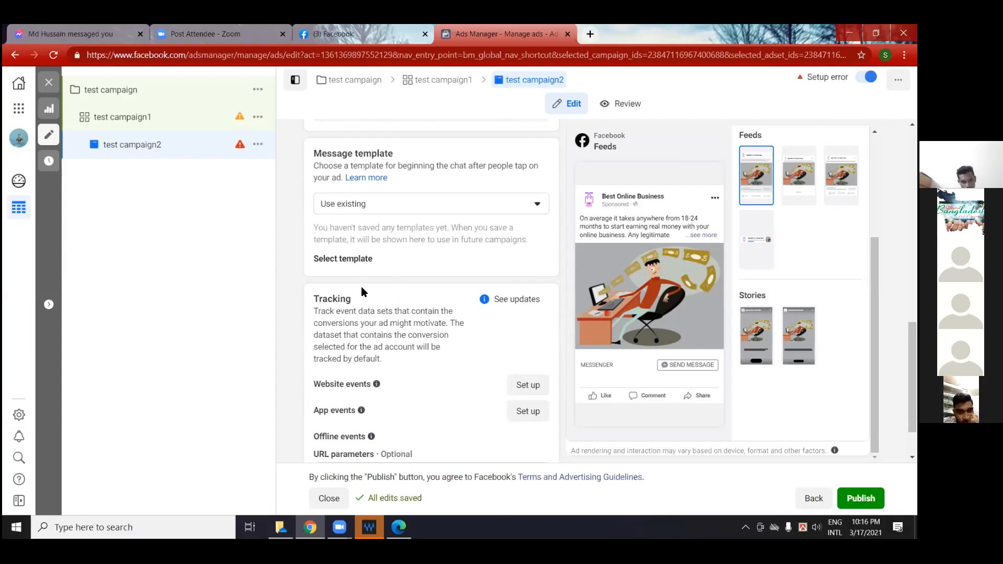
{"action": "scroll", "coordinate": [404, 325], "scroll_direction": "down", "scroll_amount": 1}
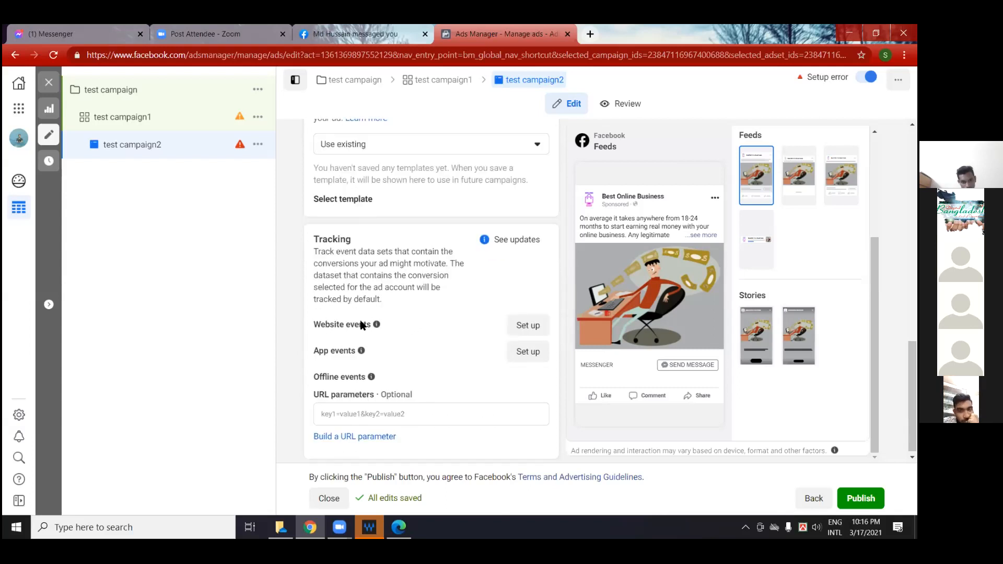
{"action": "scroll", "coordinate": [353, 324], "scroll_direction": "down", "scroll_amount": 1}
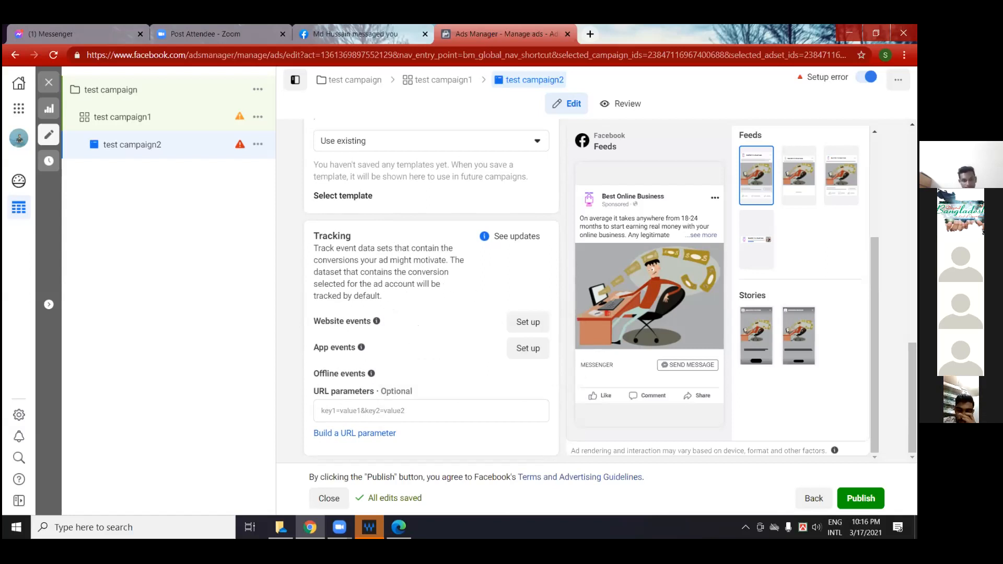
{"action": "left_click", "coordinate": [861, 499]}
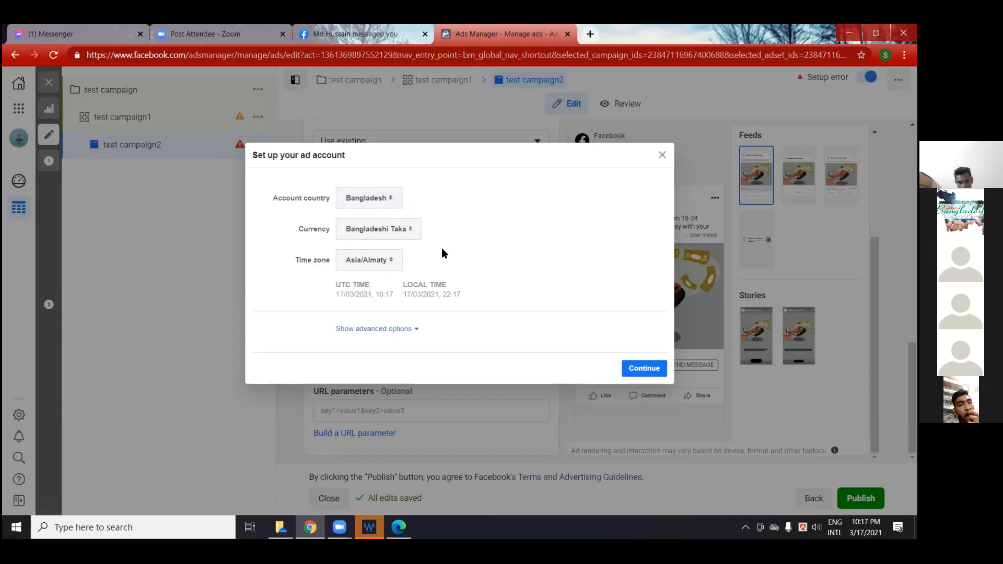
{"action": "left_click", "coordinate": [639, 372]}
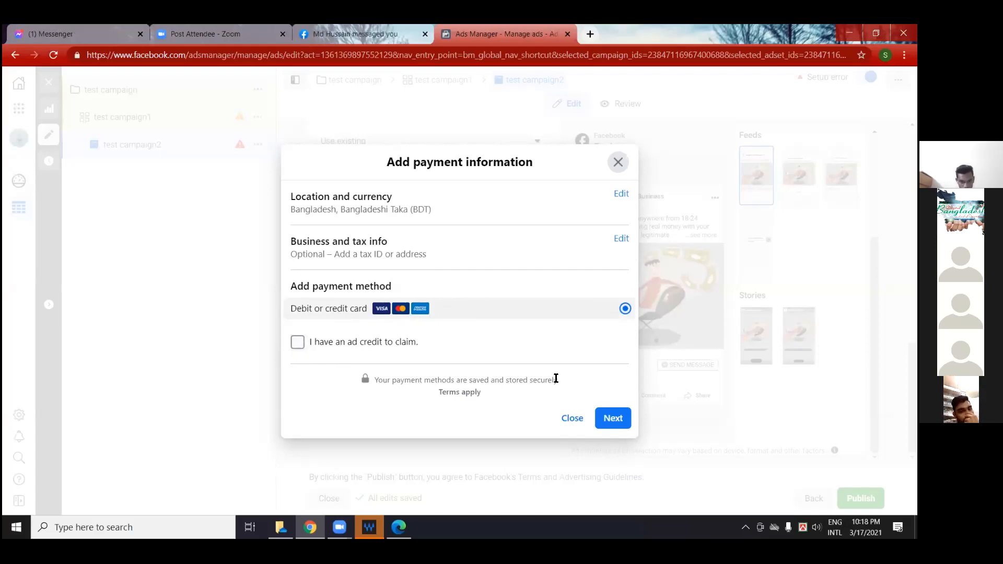
{"action": "left_click", "coordinate": [613, 419]}
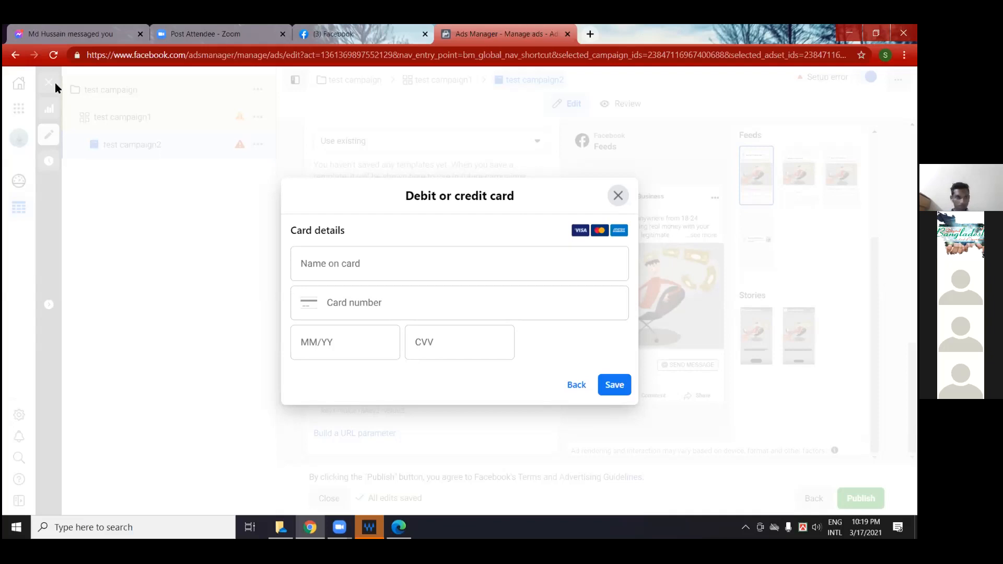
{"action": "left_click", "coordinate": [73, 37]}
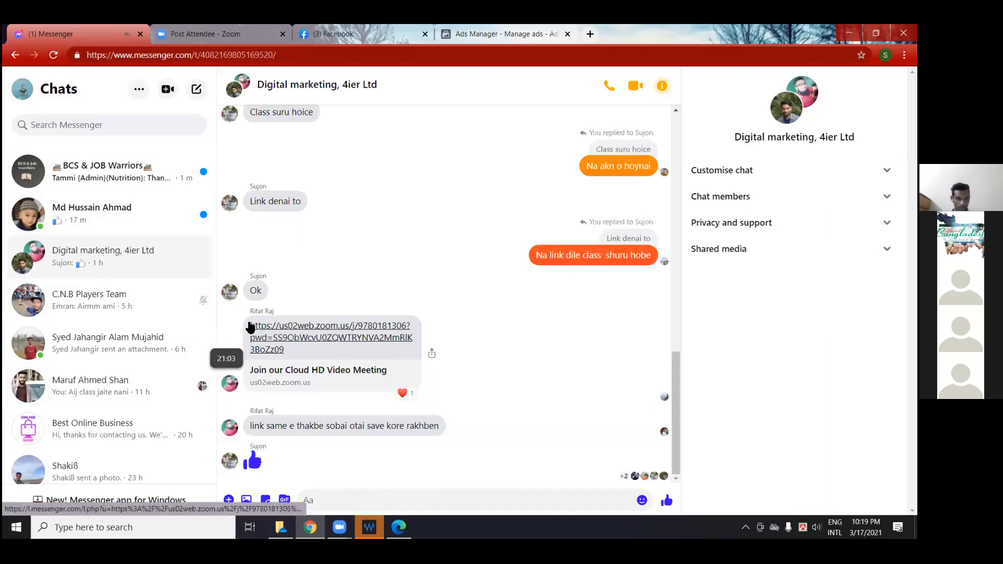
{"action": "left_click", "coordinate": [208, 36]}
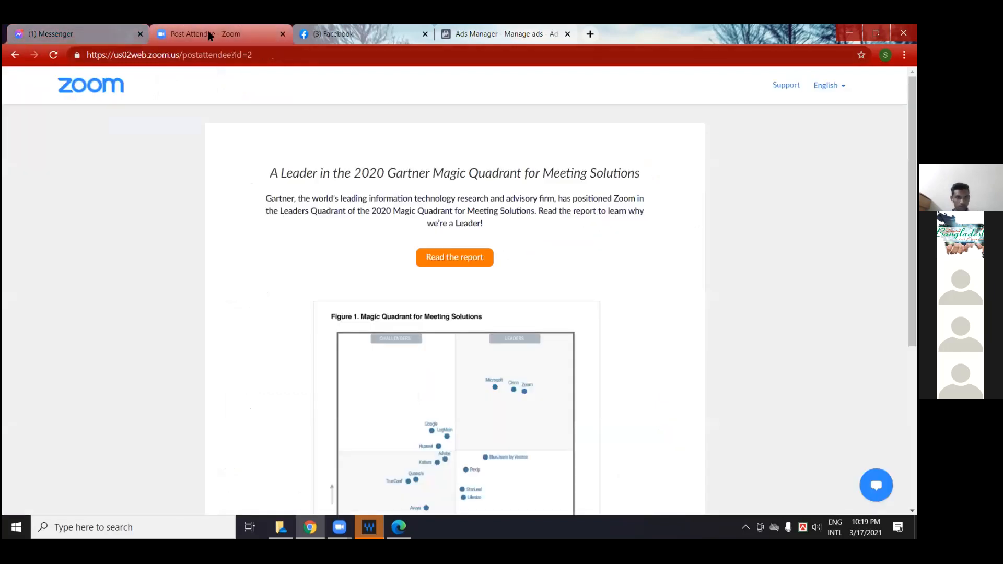
{"action": "scroll", "coordinate": [379, 344], "scroll_direction": "down", "scroll_amount": 1}
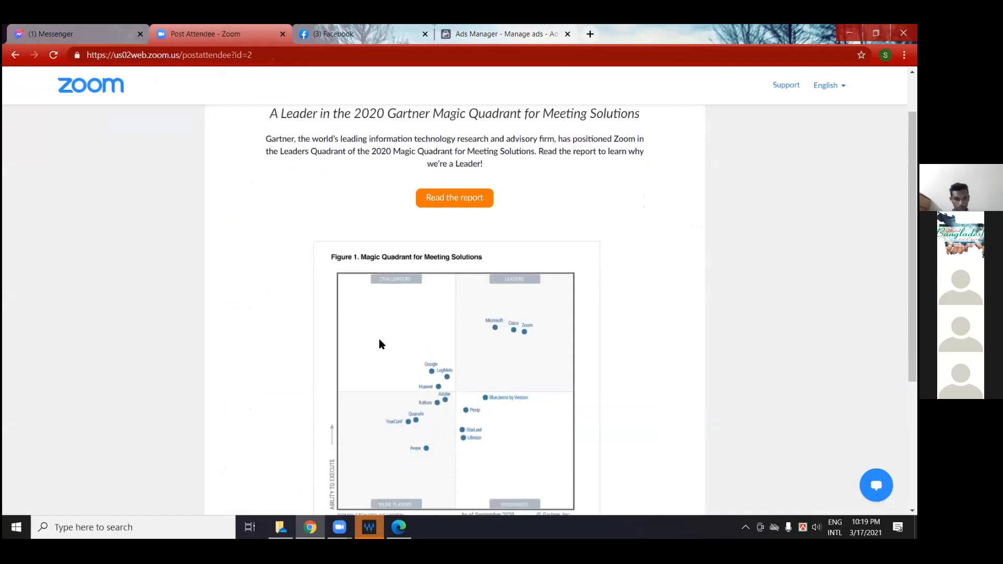
{"action": "scroll", "coordinate": [379, 340], "scroll_direction": "down", "scroll_amount": 2}
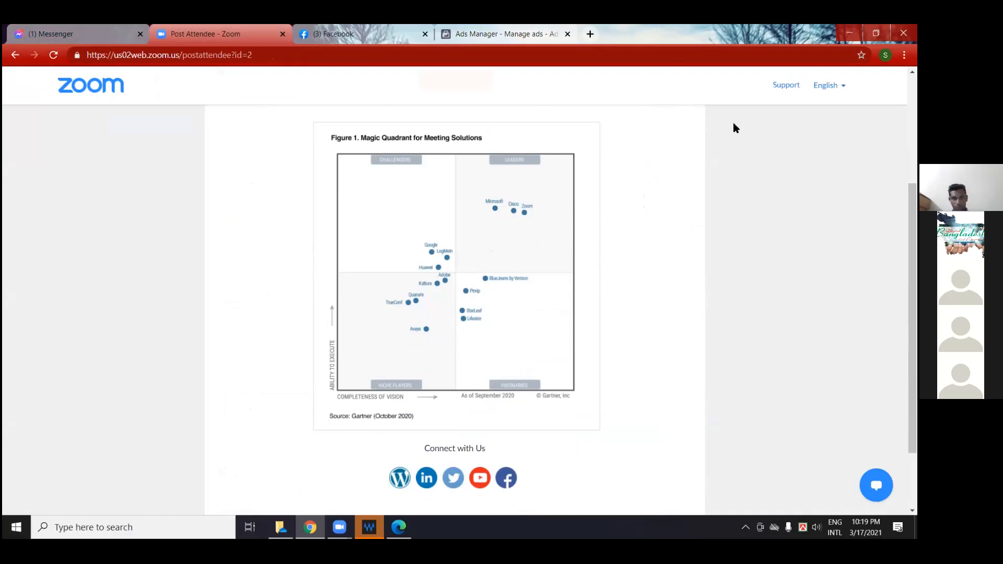
{"action": "left_click", "coordinate": [436, 75]}
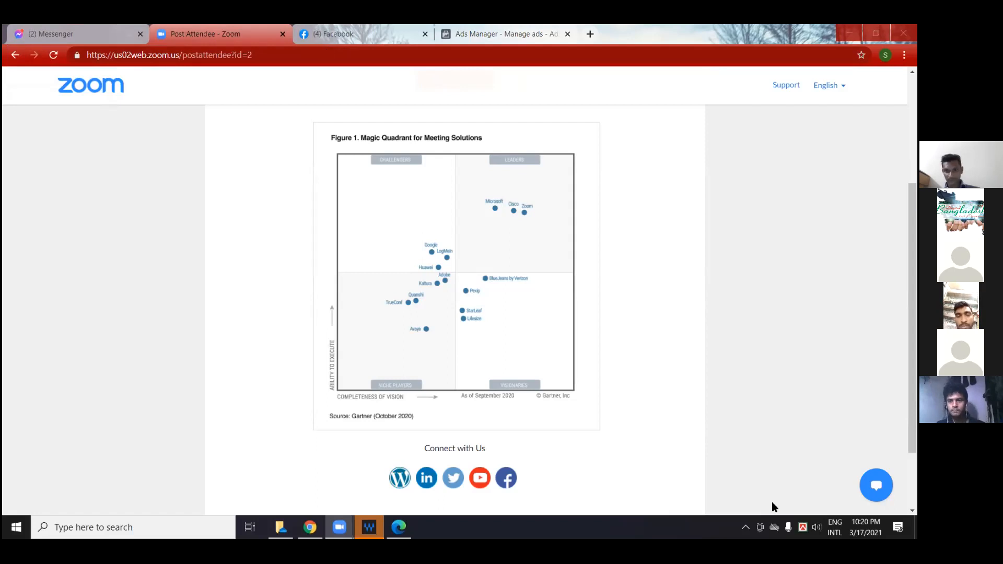
{"action": "left_click", "coordinate": [319, 39]}
Step: Copy the card number from the Messenger chat message and return to Ads Manager
{"action": "left_click", "coordinate": [78, 33]}
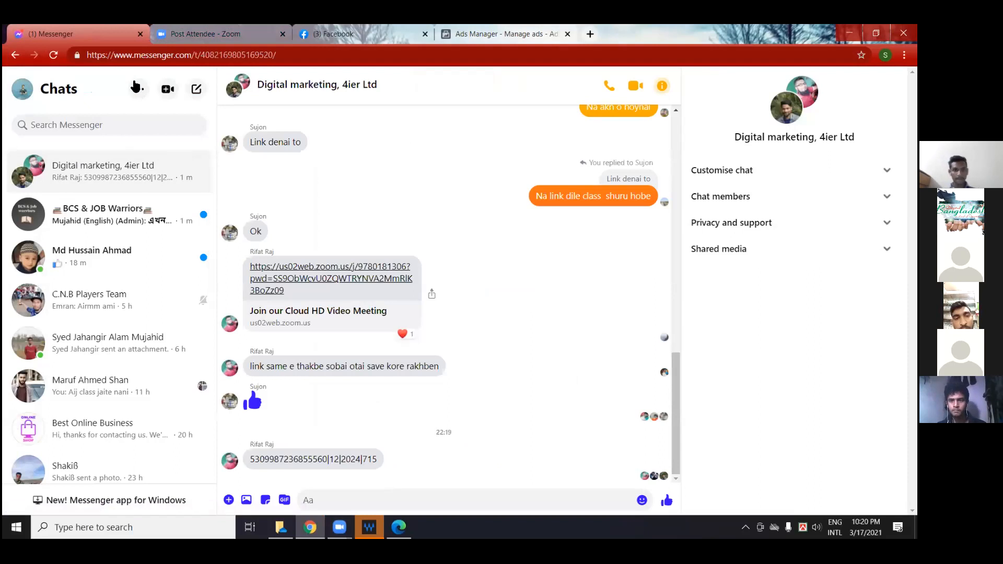
{"action": "left_click_drag", "start_coordinate": [251, 458], "coordinate": [327, 465]}
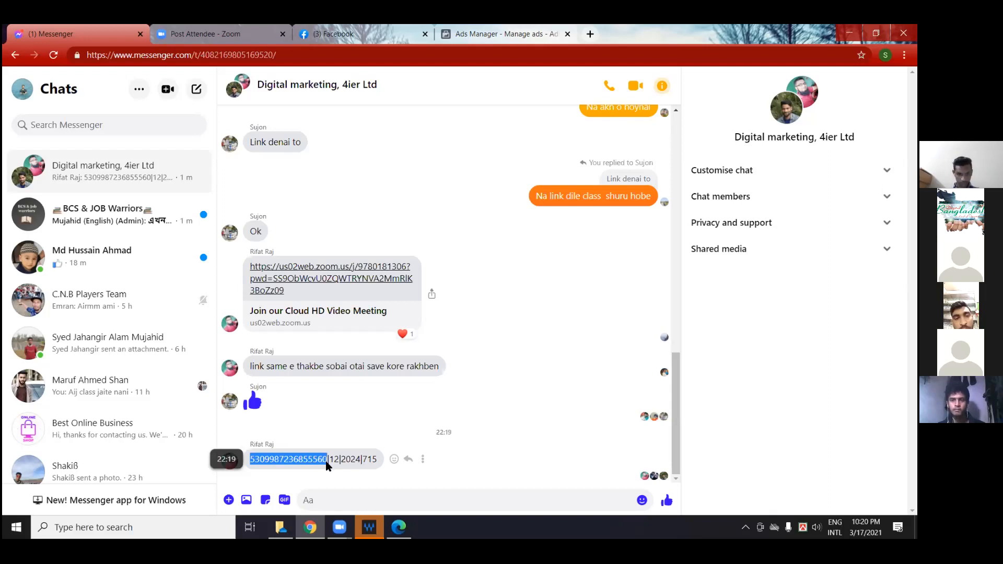
{"action": "right_click", "coordinate": [312, 464]}
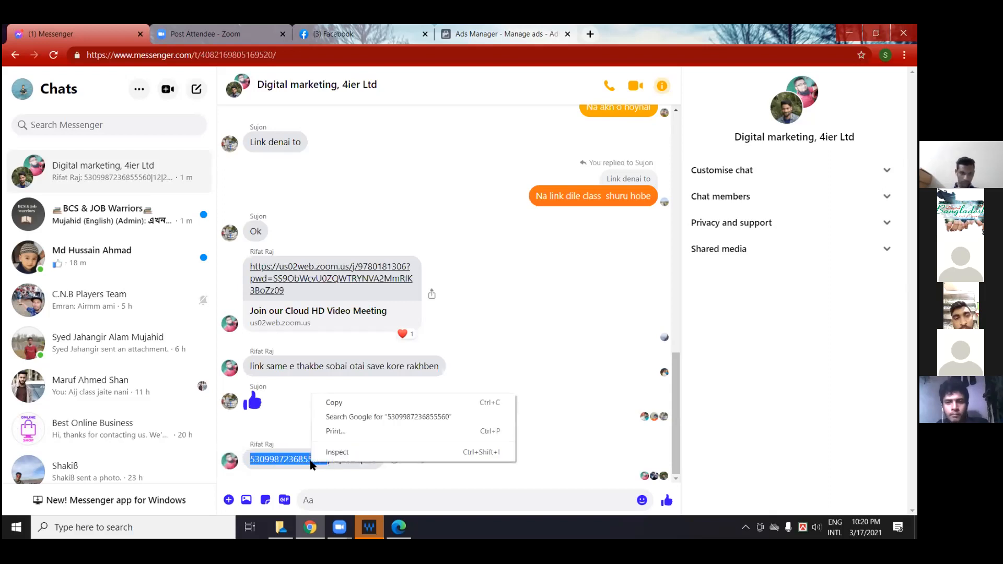
{"action": "left_click", "coordinate": [343, 404]}
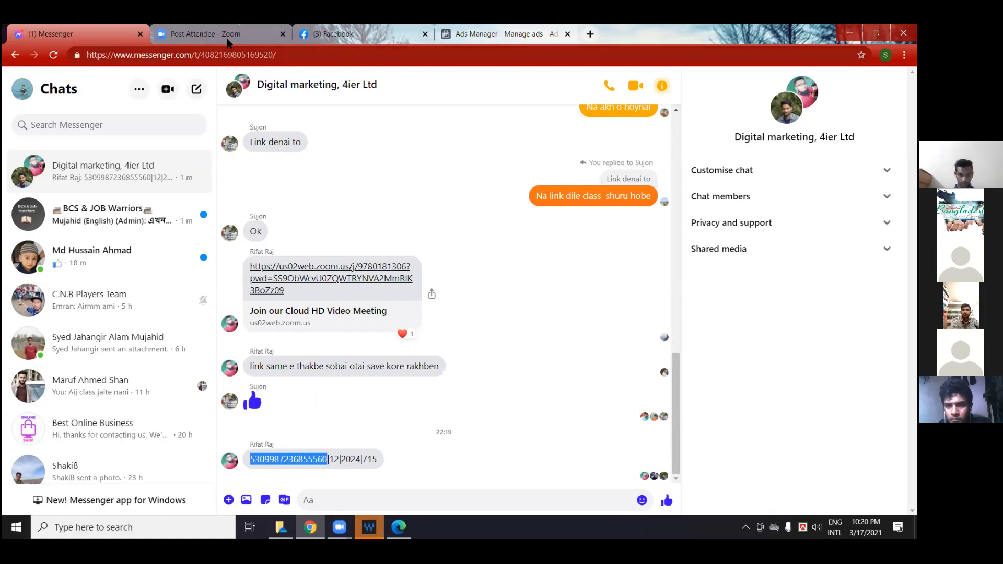
{"action": "left_click", "coordinate": [491, 35]}
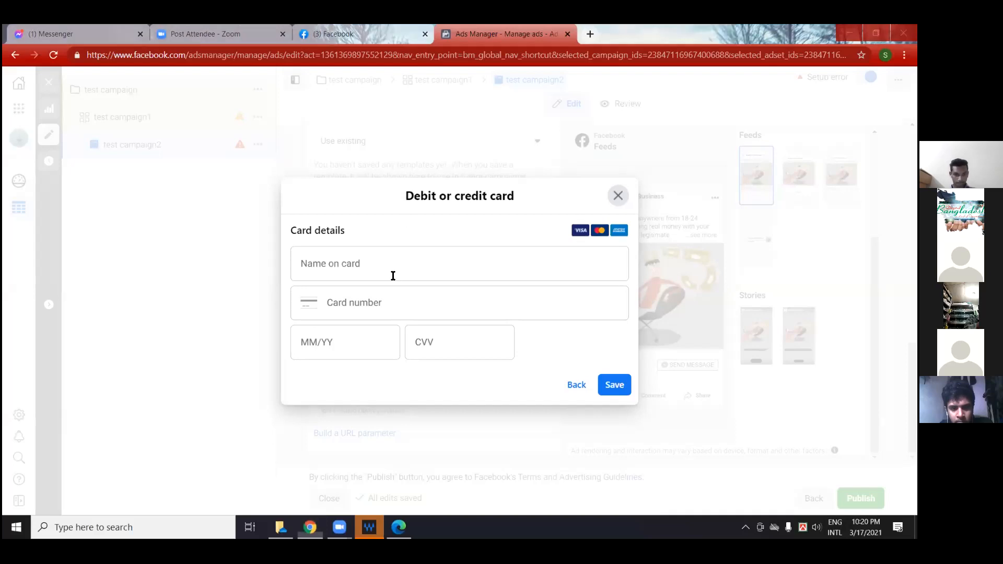
Step: Paste the copied card number into the card number field of the card details form
{"action": "left_click", "coordinate": [331, 266]}
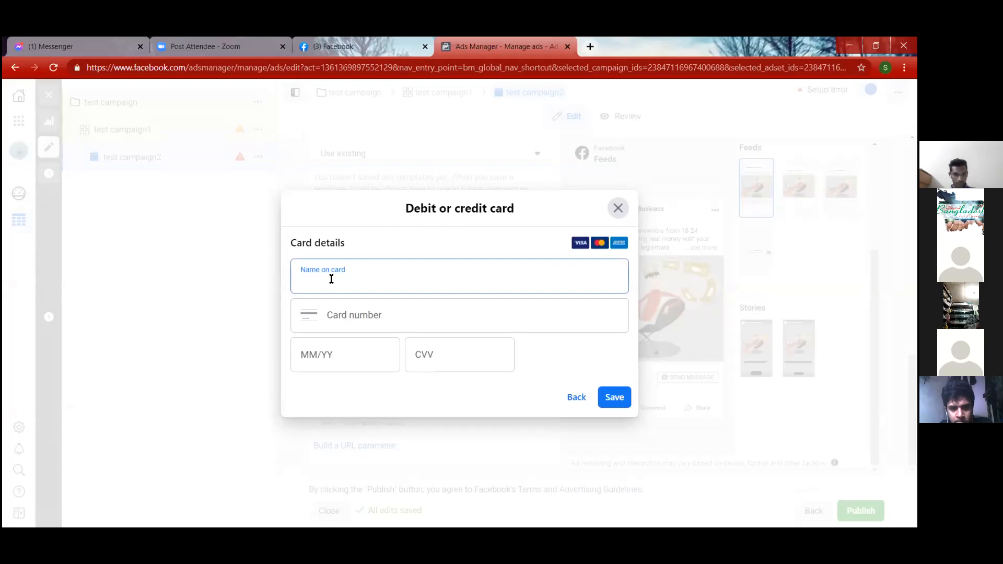
{"action": "key", "text": "ctrl+v"}
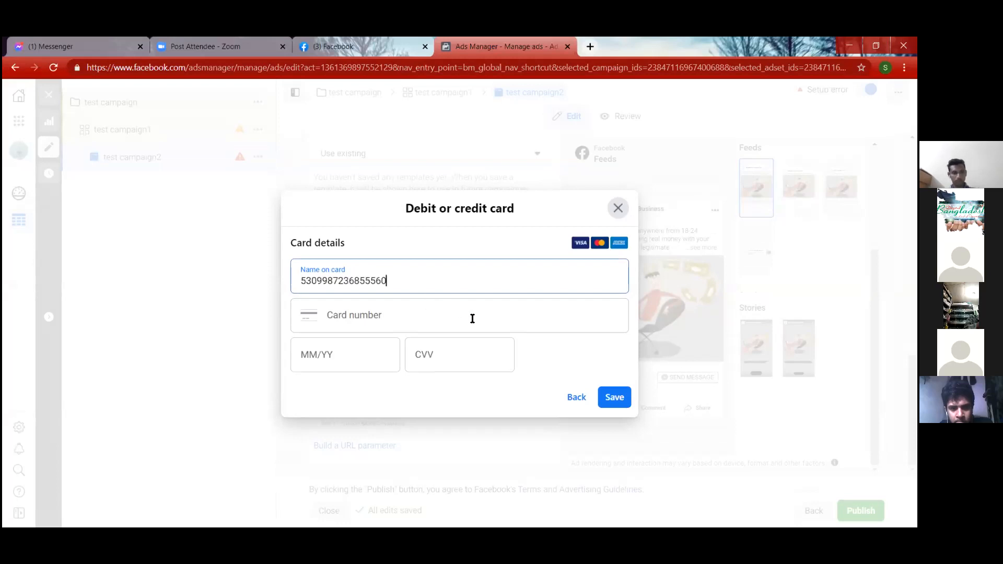
{"action": "left_click", "coordinate": [384, 313]}
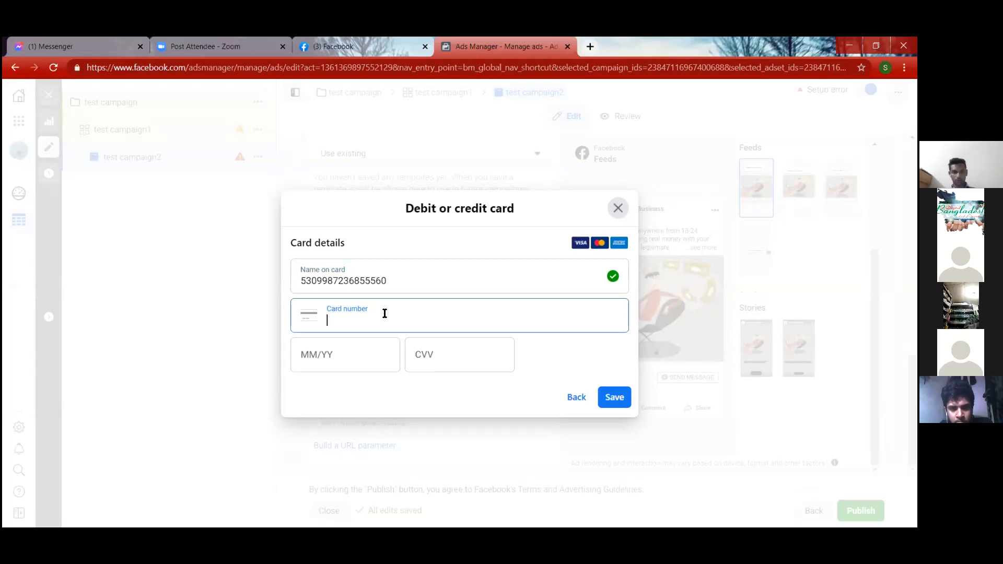
{"action": "key", "text": "ctrl+v"}
Step: Replace the name on card with the cardholder's full name
{"action": "left_click", "coordinate": [398, 280]}
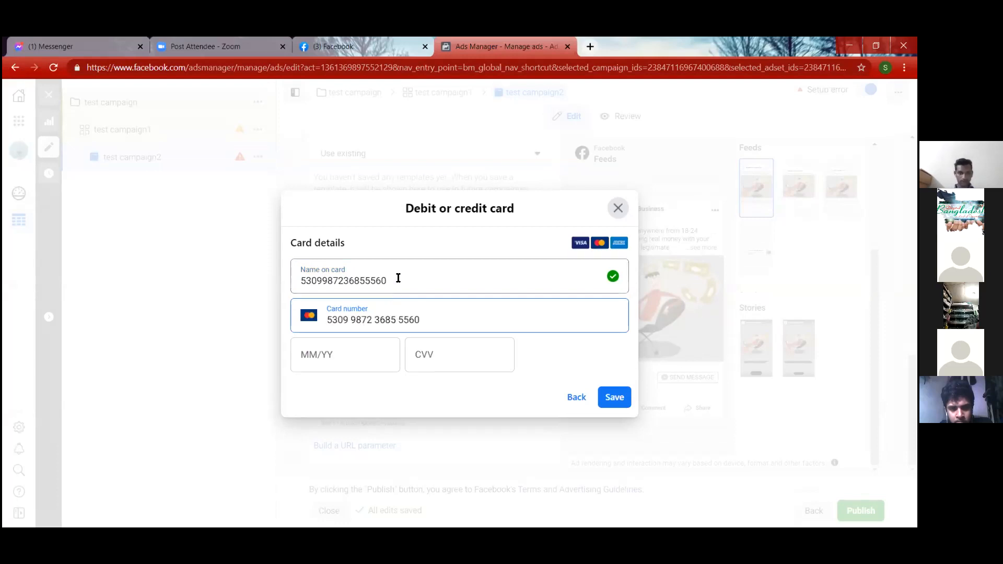
{"action": "key", "text": "BackSpace"}
{"action": "key", "text": "BackSpace"}
{"action": "key", "text": "BackSpace"}
{"action": "key", "text": "BackSpace"}
{"action": "key", "text": "BackSpace"}
{"action": "key", "text": "BackSpace"}
{"action": "key", "text": "BackSpace"}
{"action": "key", "text": "BackSpace"}
{"action": "key", "text": "BackSpace"}
{"action": "key", "text": "BackSpace"}
{"action": "key", "text": "BackSpace"}
{"action": "key", "text": "BackSpace"}
{"action": "key", "text": "BackSpace"}
{"action": "key", "text": "BackSpace"}
{"action": "key", "text": "BackSpace"}
{"action": "key", "text": "BackSpace"}
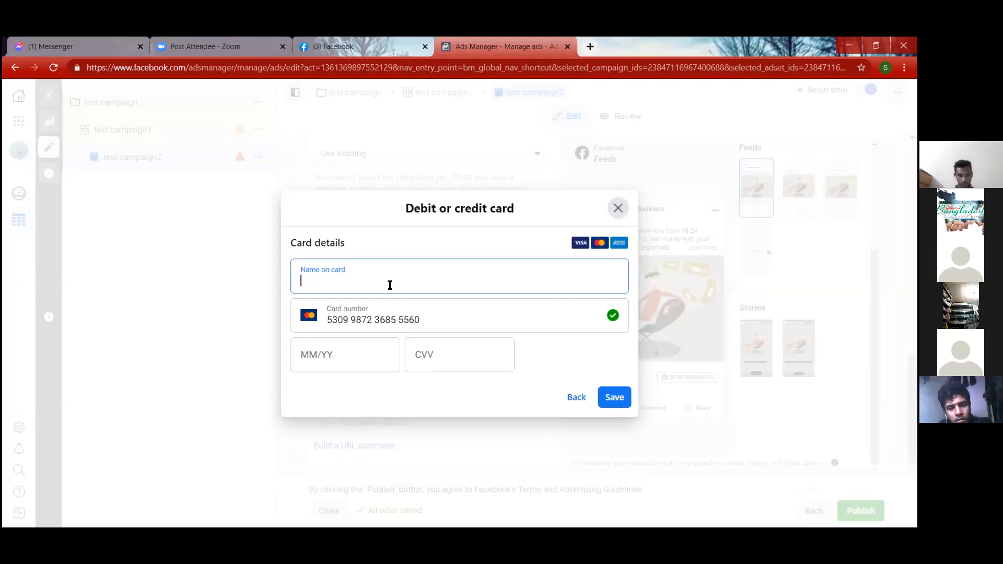
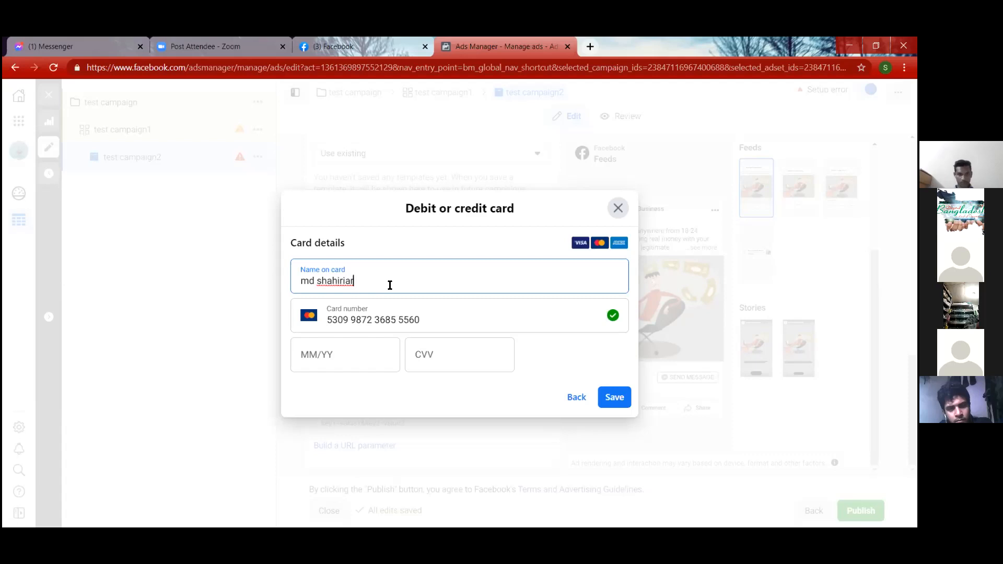
{"action": "left_click", "coordinate": [340, 281]}
{"action": "key", "text": "BackSpace"}
{"action": "left_click", "coordinate": [354, 283]}
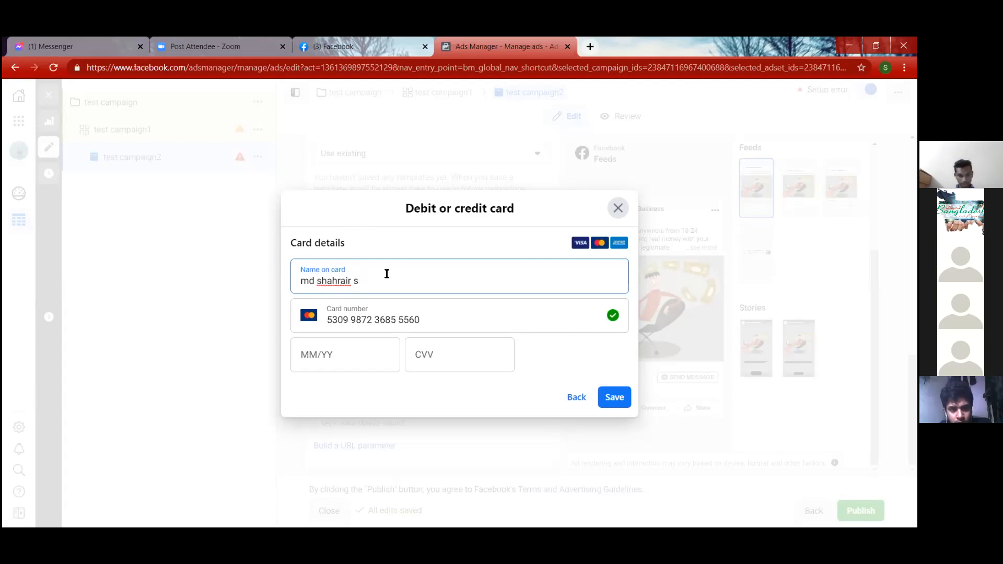
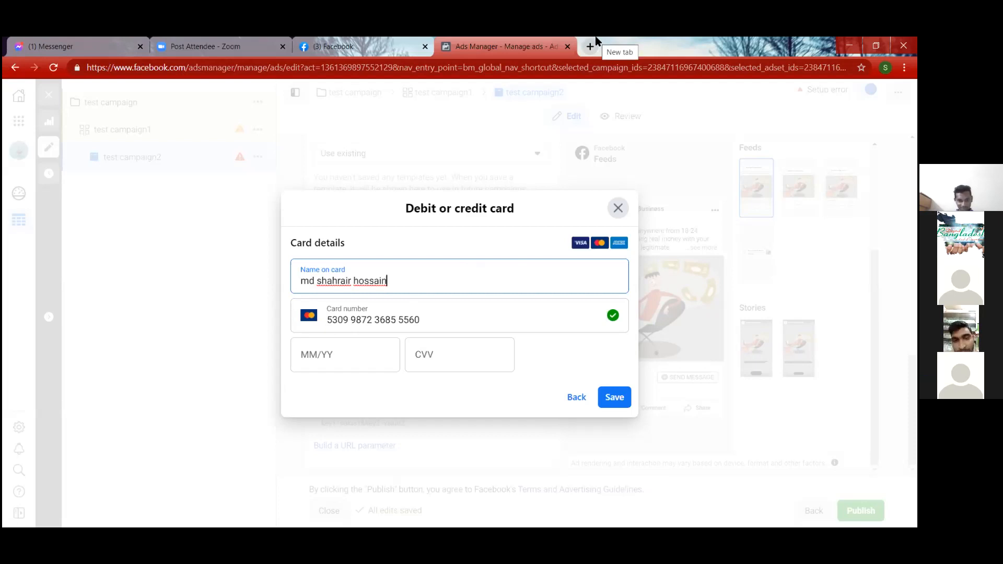
Step: Enter the card's expiry date and CVV security code
{"action": "left_click", "coordinate": [341, 349]}
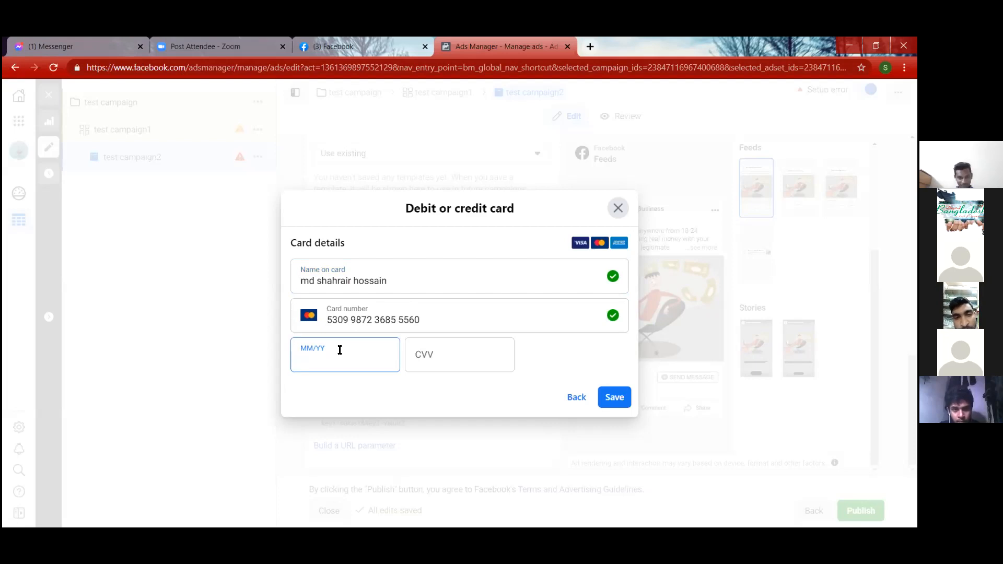
{"action": "type", "text": "12/2"}
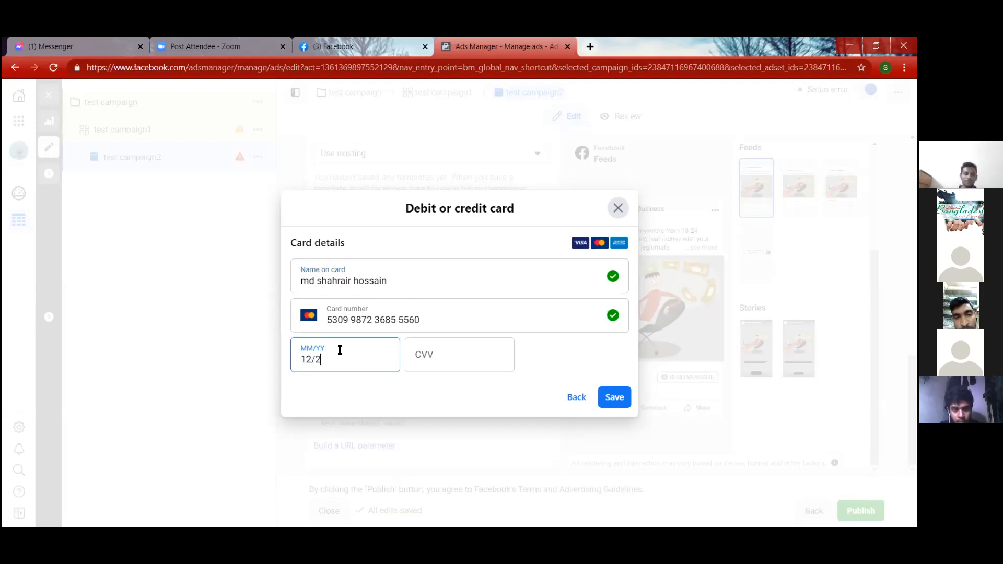
{"action": "type", "text": "4"}
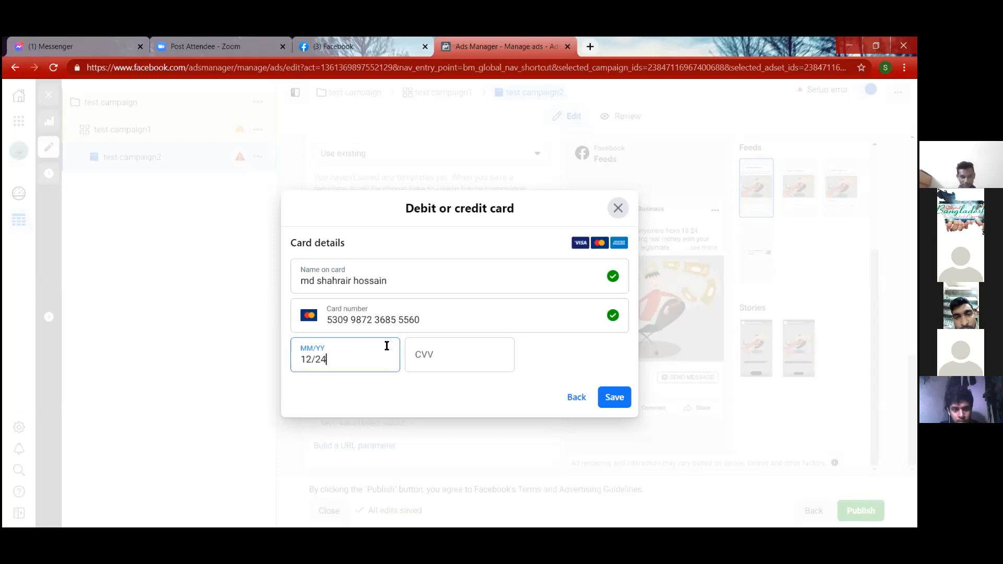
{"action": "left_click", "coordinate": [426, 353]}
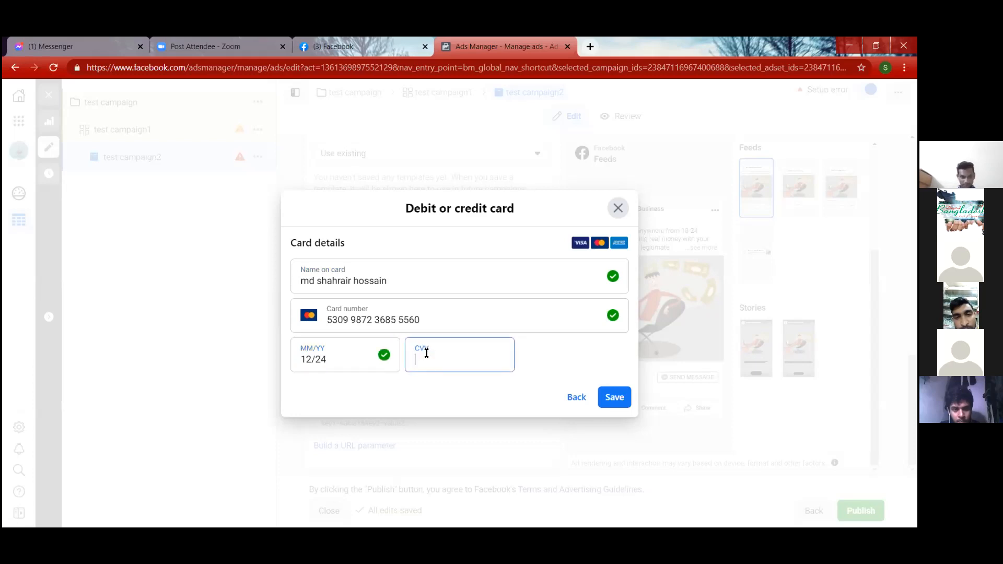
{"action": "left_click", "coordinate": [449, 386]}
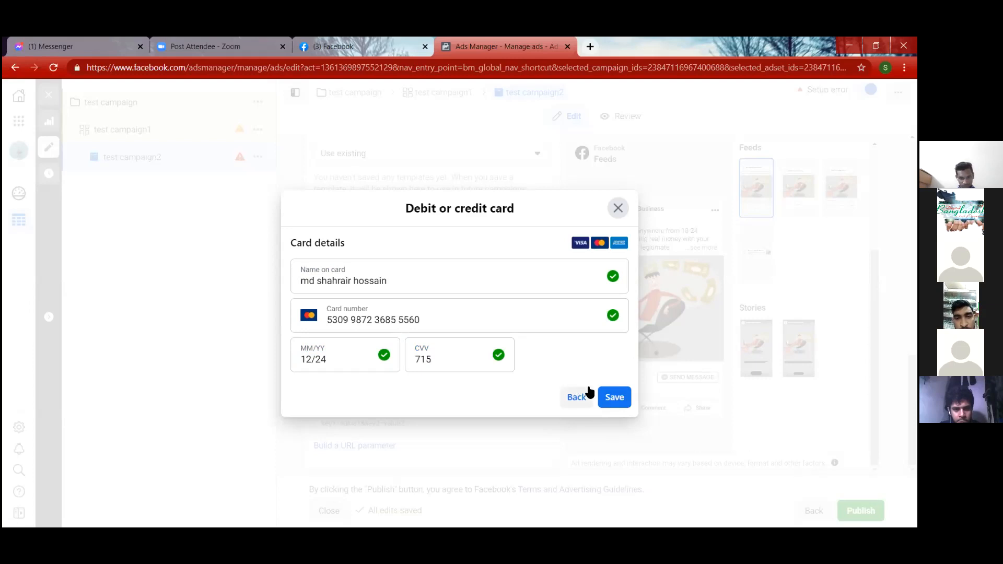
{"action": "left_click", "coordinate": [449, 275]}
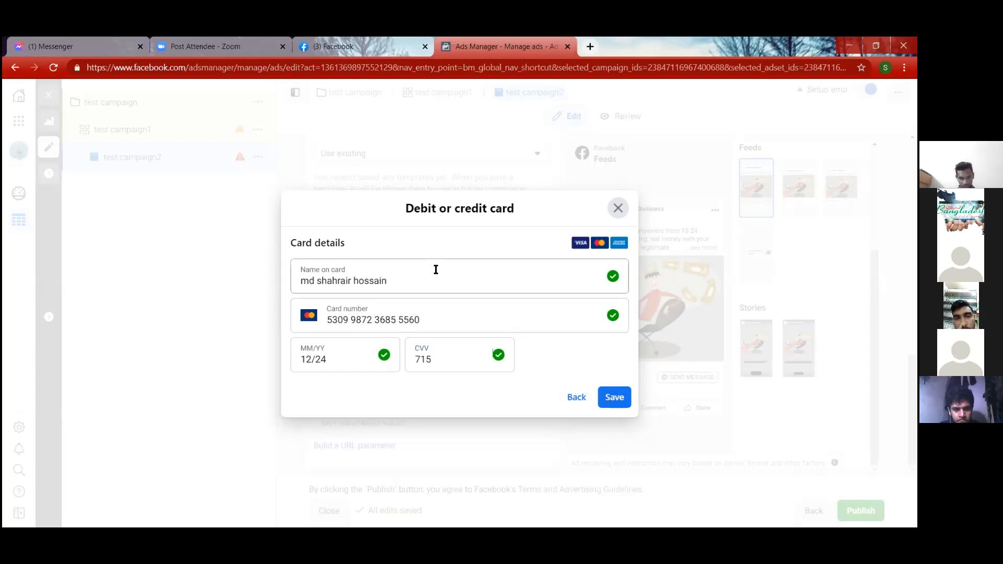
{"action": "left_click", "coordinate": [423, 320]}
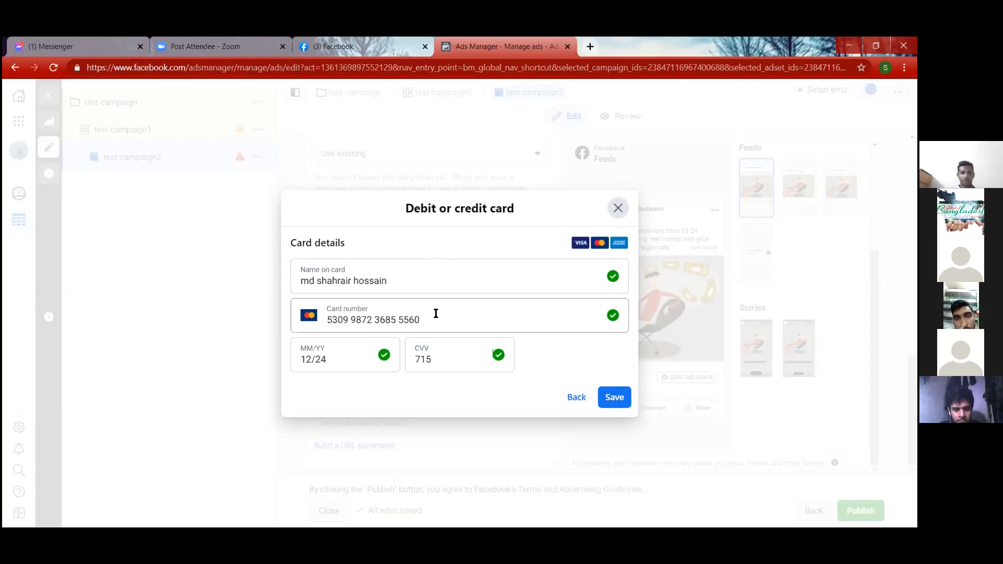
{"action": "left_click", "coordinate": [405, 282]}
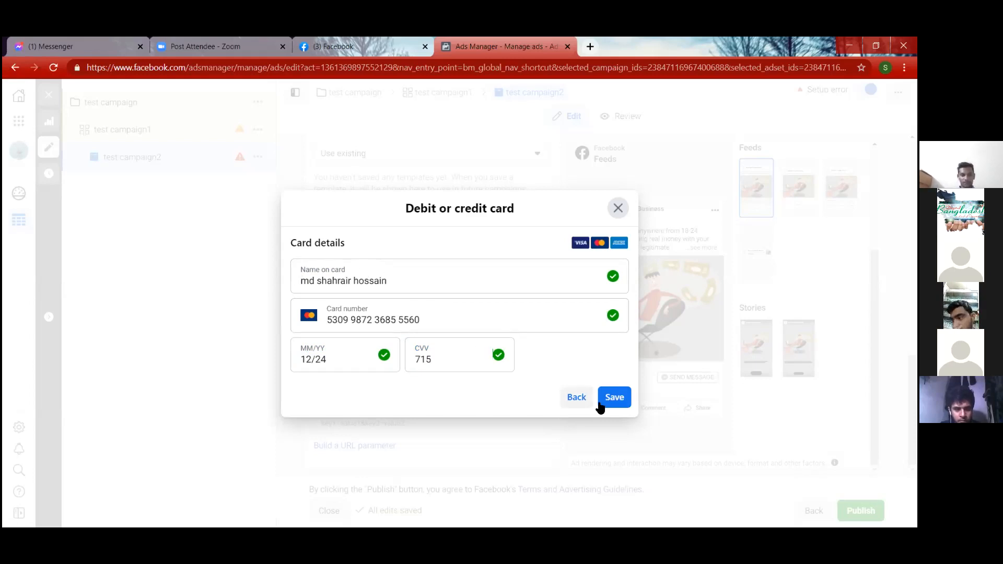
Step: Try to save the entered card as the payment method, then back out and close the payment dialog
{"action": "left_click", "coordinate": [615, 398]}
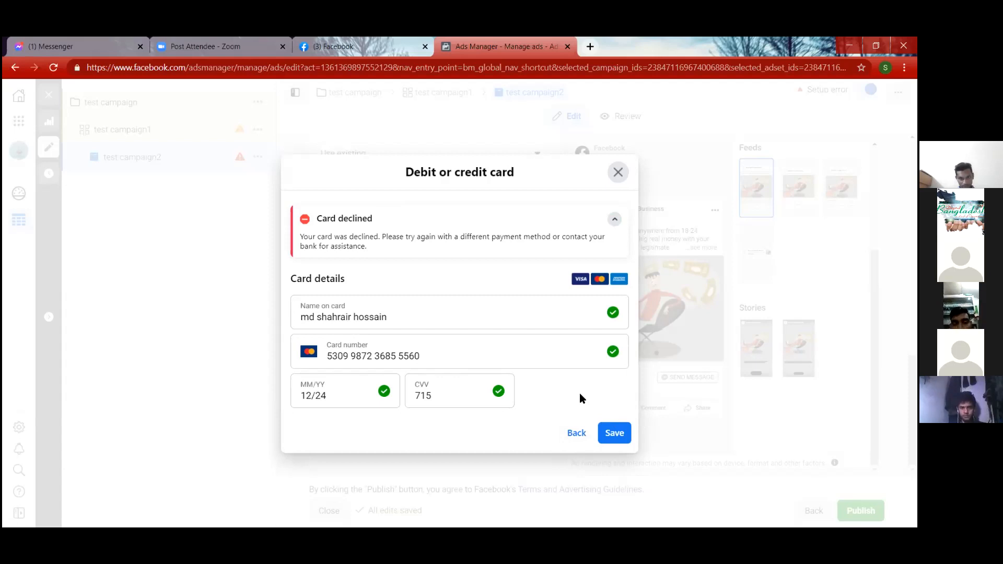
{"action": "left_click", "coordinate": [573, 433]}
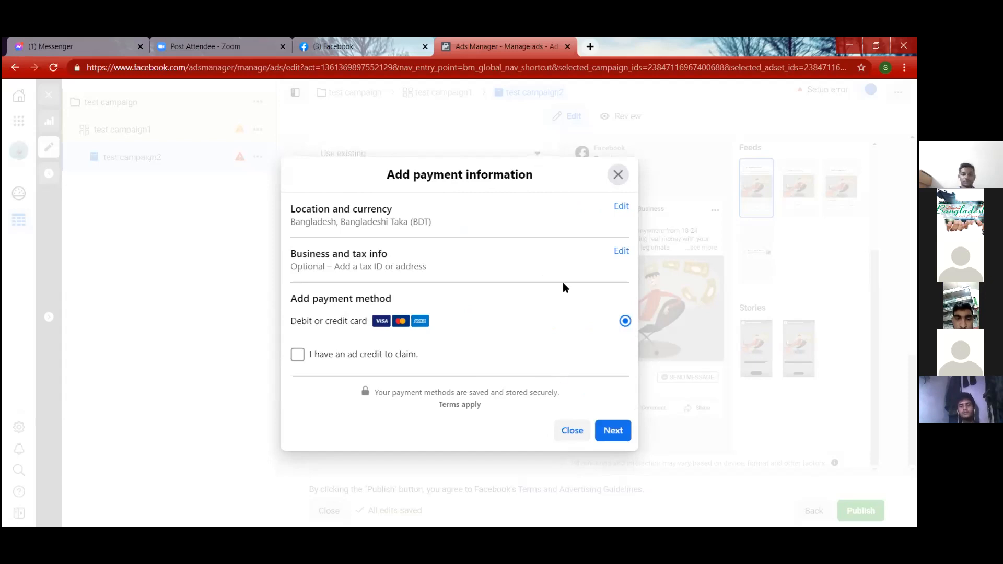
{"action": "left_click", "coordinate": [618, 174]}
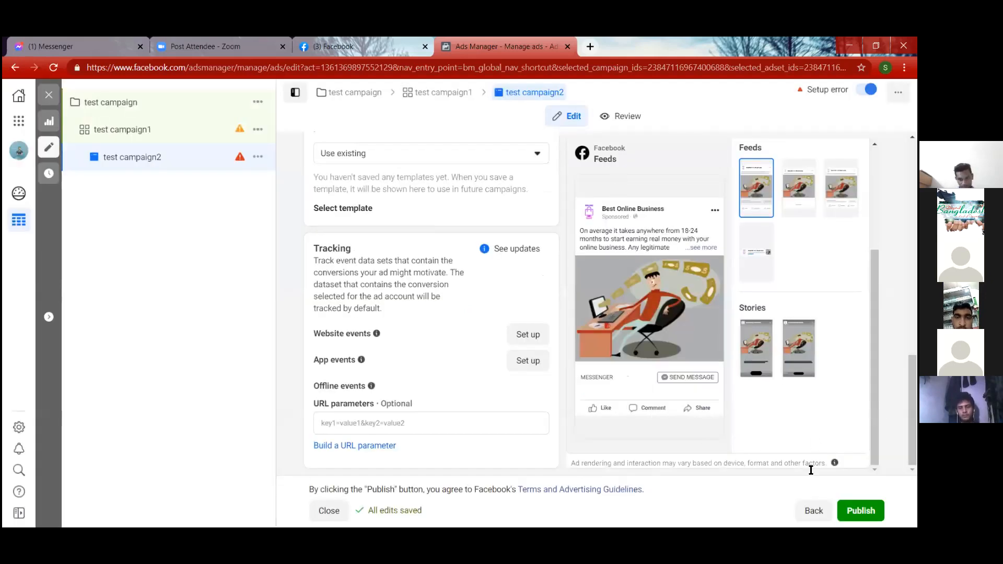
Step: Leave the ad editor and close the publish-drafts prompt without publishing
{"action": "left_click", "coordinate": [812, 512]}
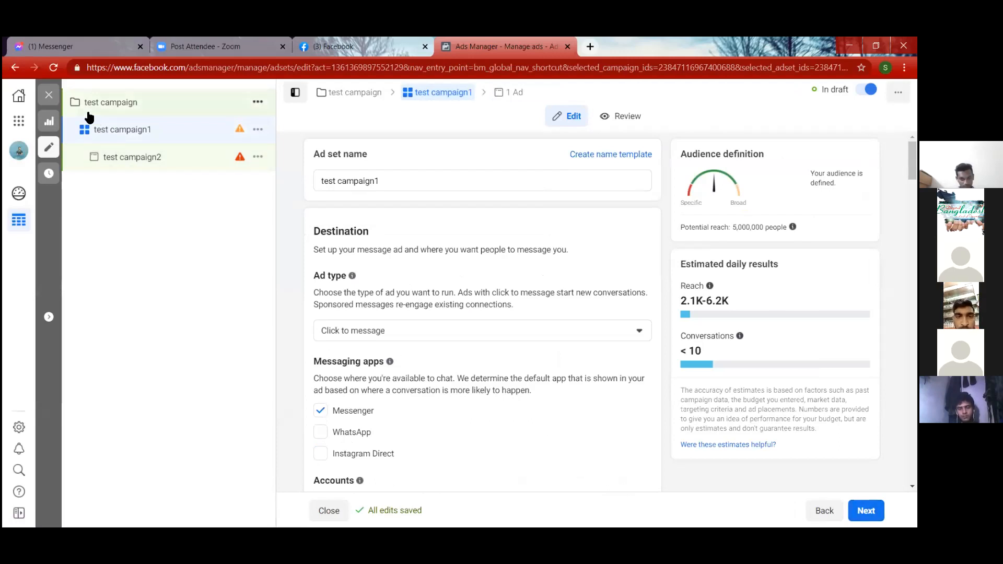
{"action": "left_click", "coordinate": [49, 95]}
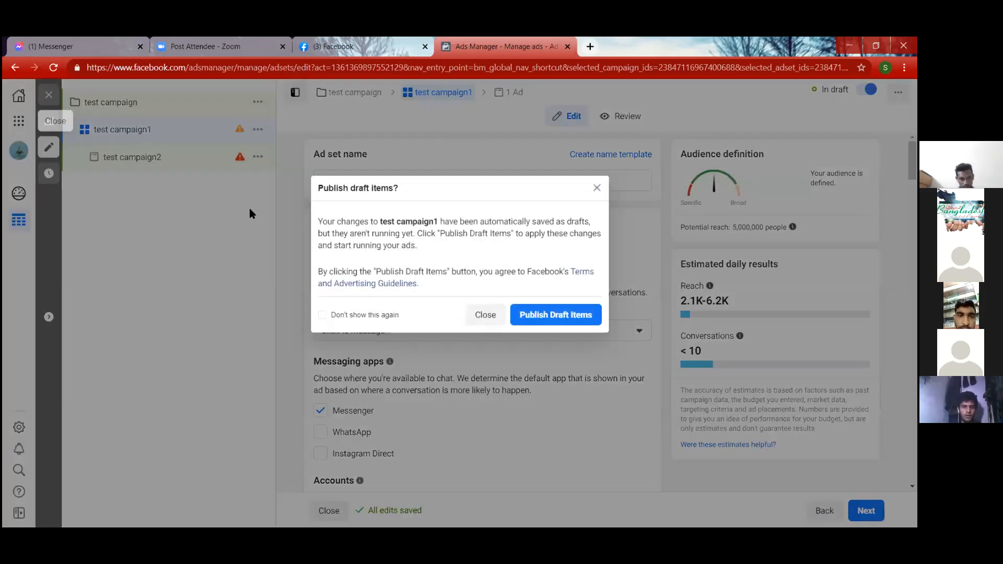
{"action": "left_click", "coordinate": [481, 315]}
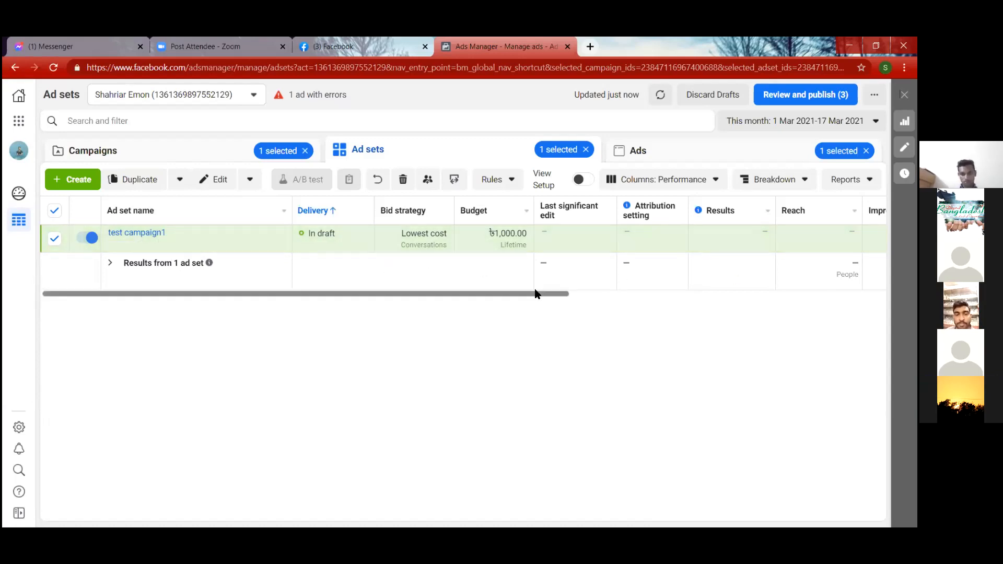
Step: Scroll across the ad set table to review the columns for test campaign1
{"action": "left_click_drag", "start_coordinate": [536, 296], "coordinate": [632, 322]}
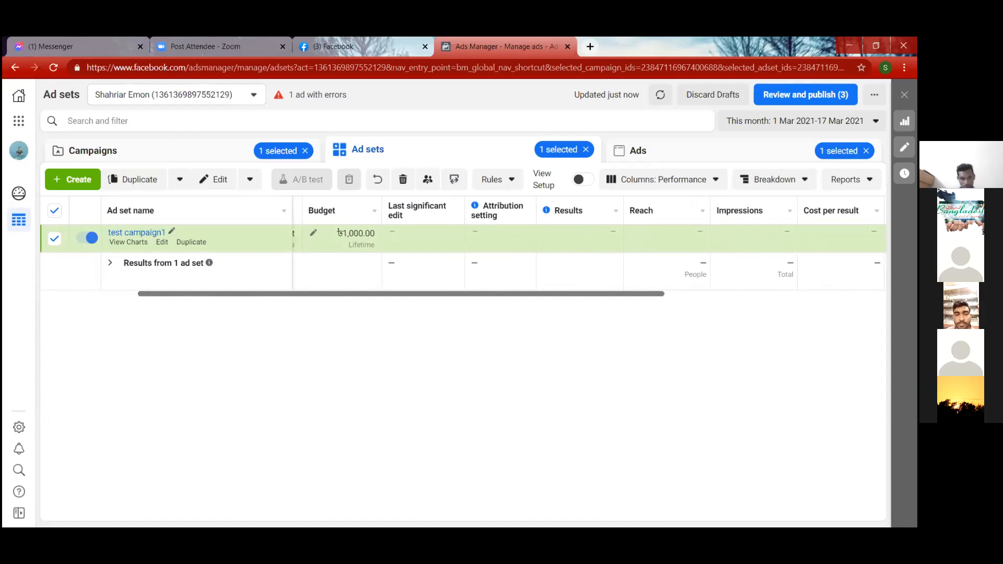
{"action": "left_click_drag", "start_coordinate": [650, 293], "coordinate": [719, 299]}
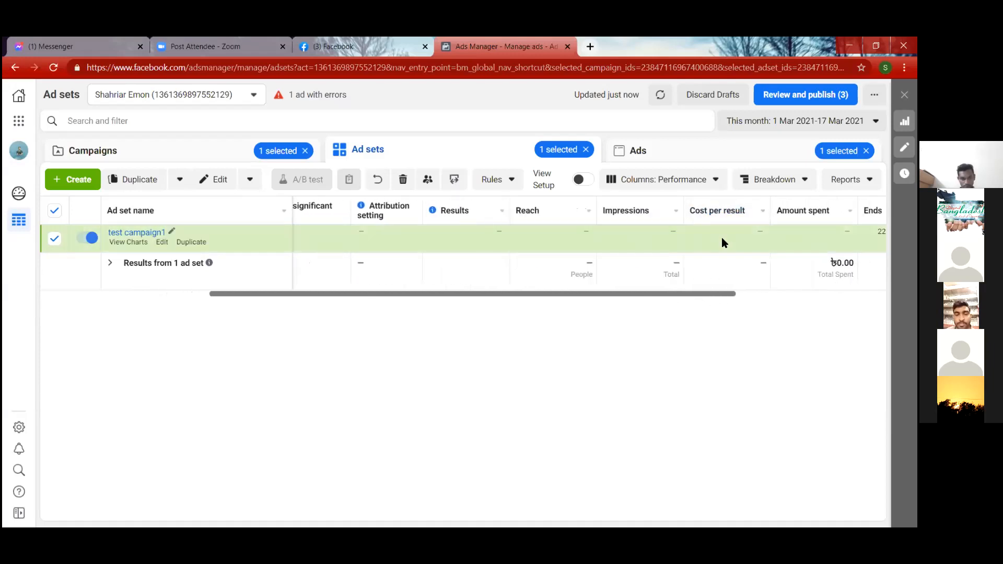
{"action": "left_click_drag", "start_coordinate": [738, 296], "coordinate": [888, 296]}
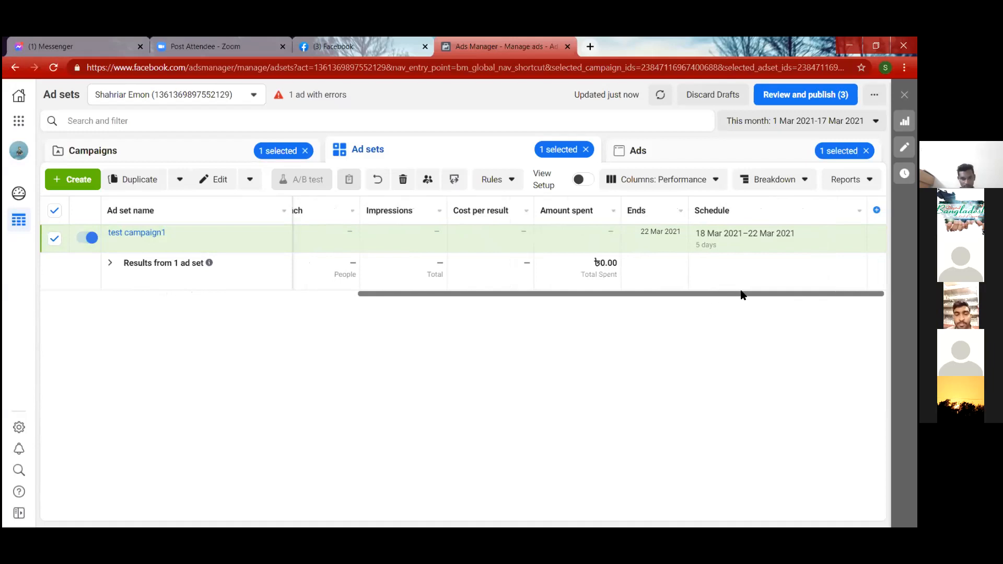
{"action": "left_click_drag", "start_coordinate": [732, 292], "coordinate": [406, 284]}
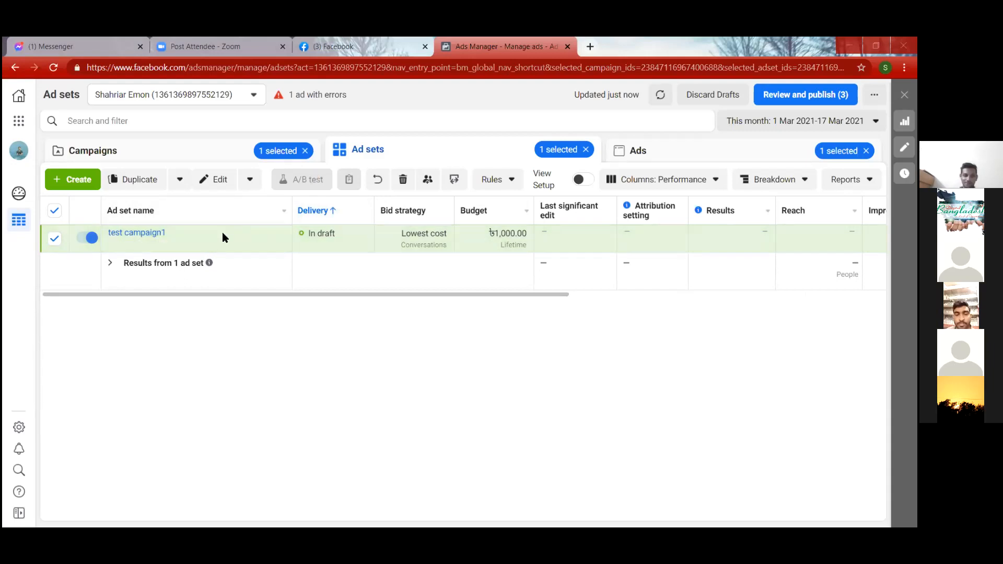
Step: Delete the test campaign1 ad set
{"action": "left_click", "coordinate": [251, 180]}
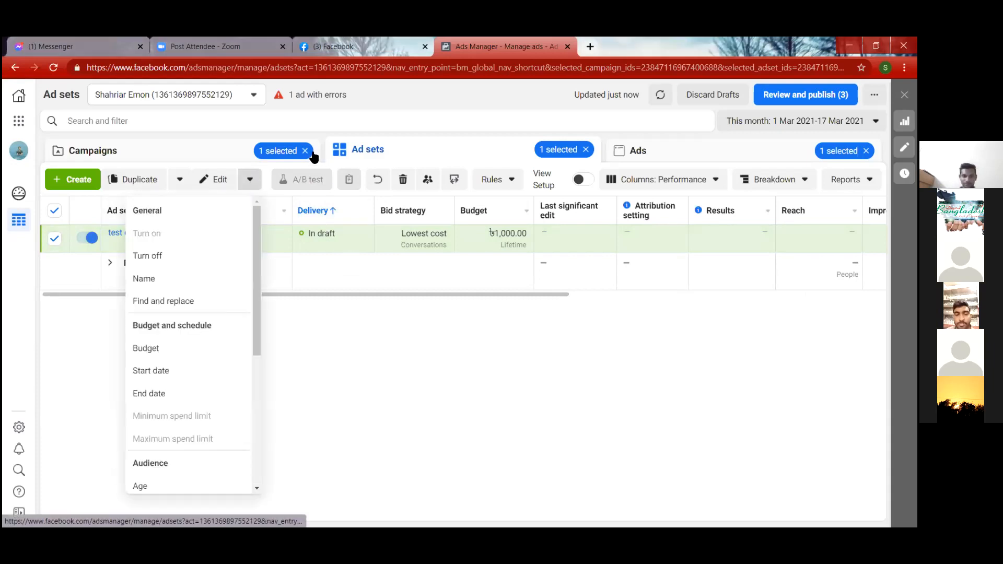
{"action": "left_click", "coordinate": [315, 253]}
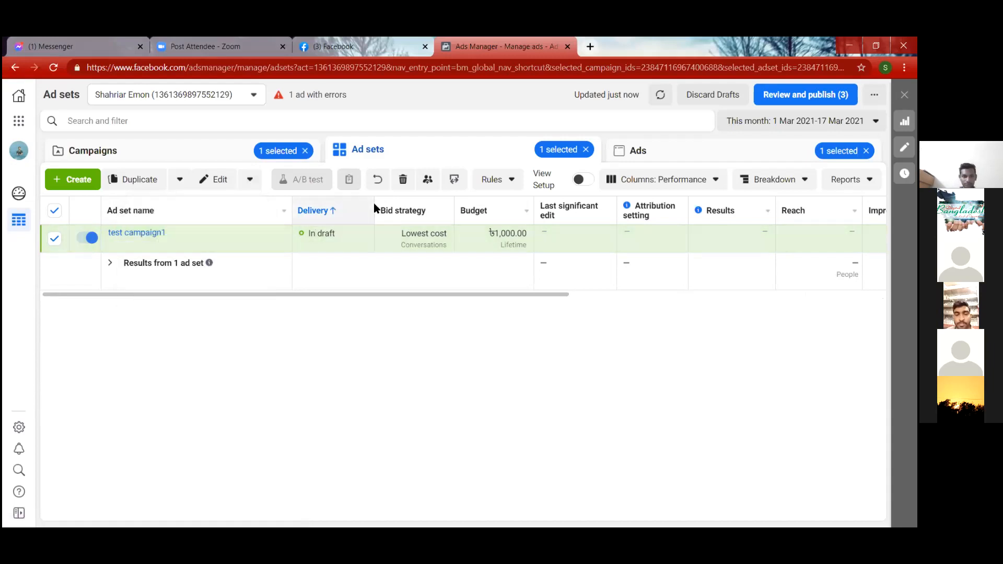
{"action": "left_click", "coordinate": [402, 180]}
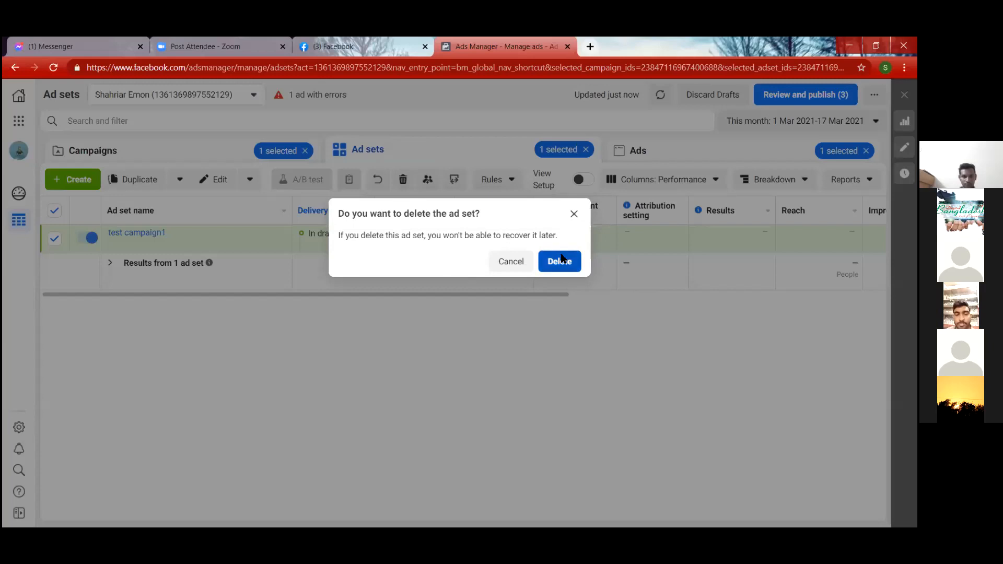
{"action": "left_click", "coordinate": [560, 261]}
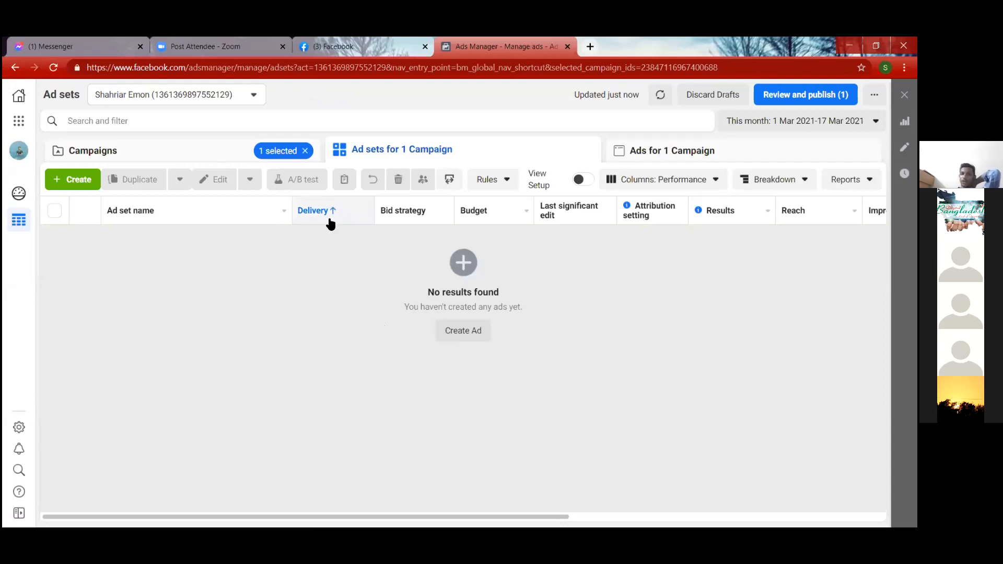
Step: Clear the campaign selection filter and discard all unpublished drafts in the ad account
{"action": "left_click", "coordinate": [305, 153]}
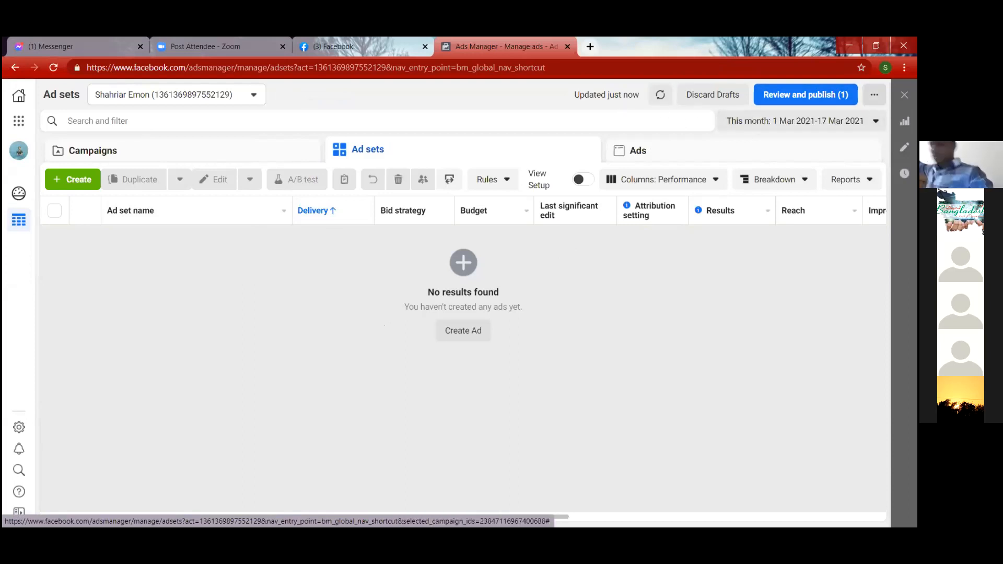
{"action": "left_click", "coordinate": [874, 95]}
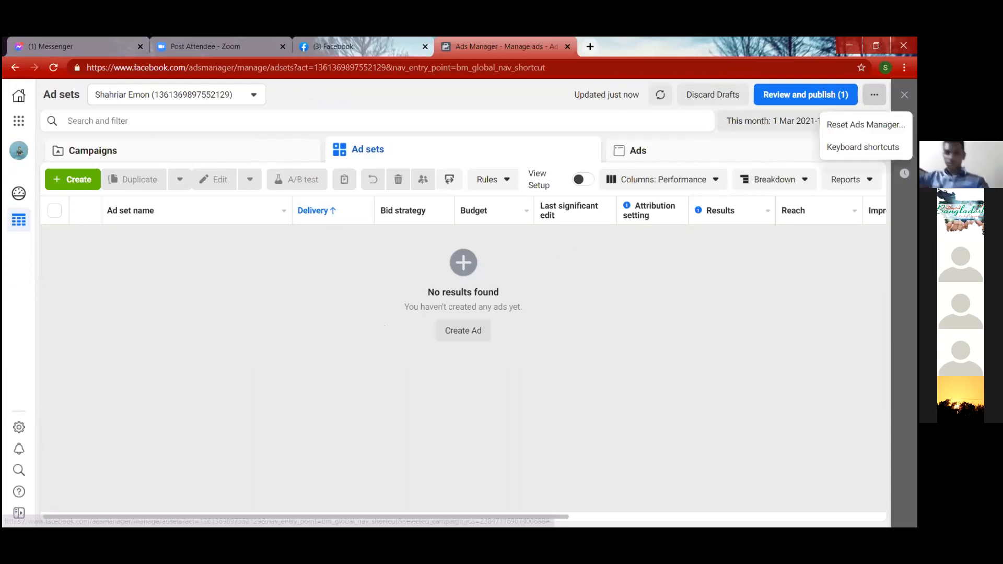
{"action": "left_click", "coordinate": [732, 95]}
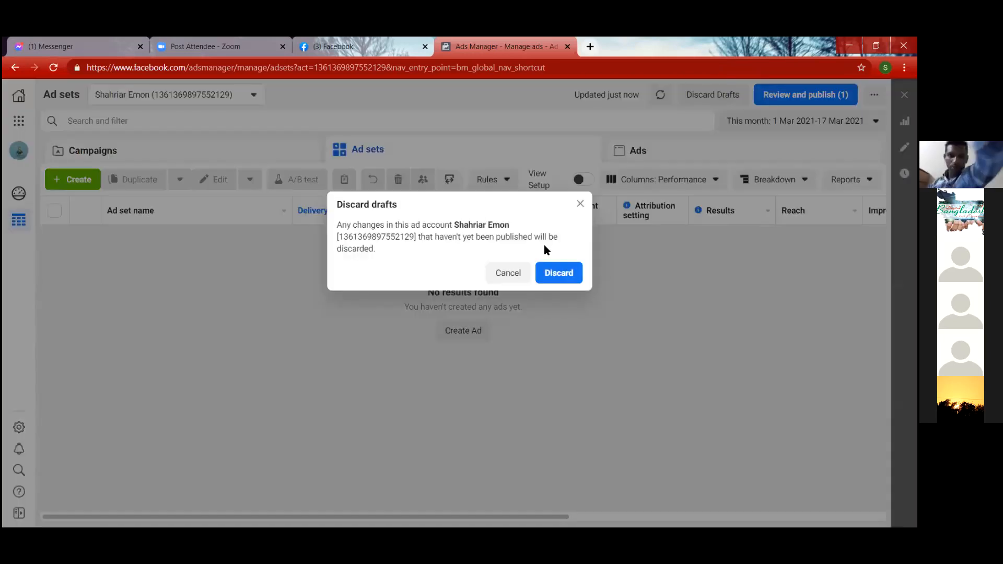
{"action": "left_click", "coordinate": [563, 271]}
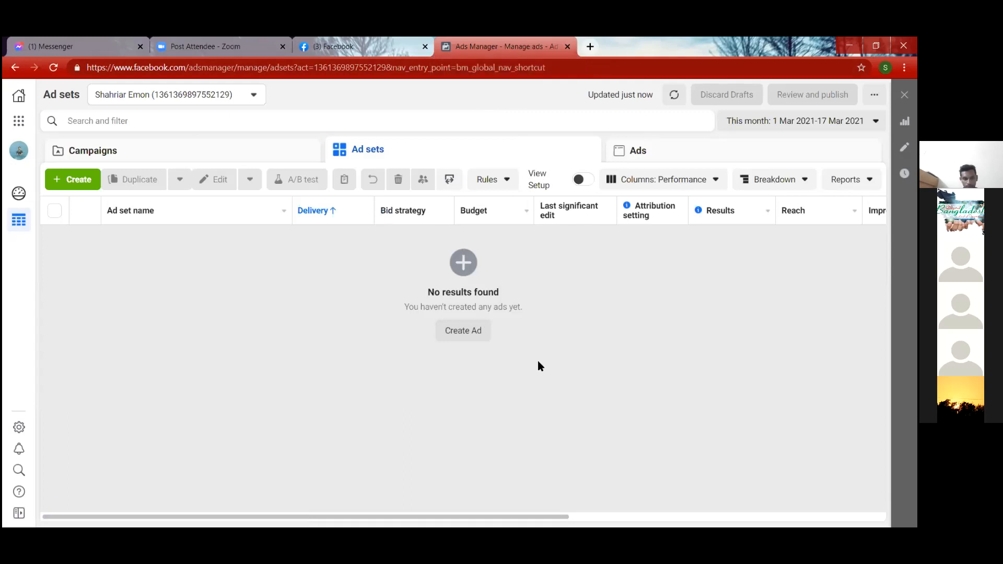
Step: Switch to the Facebook tab and close both open Messenger chat windows
{"action": "left_click", "coordinate": [373, 50]}
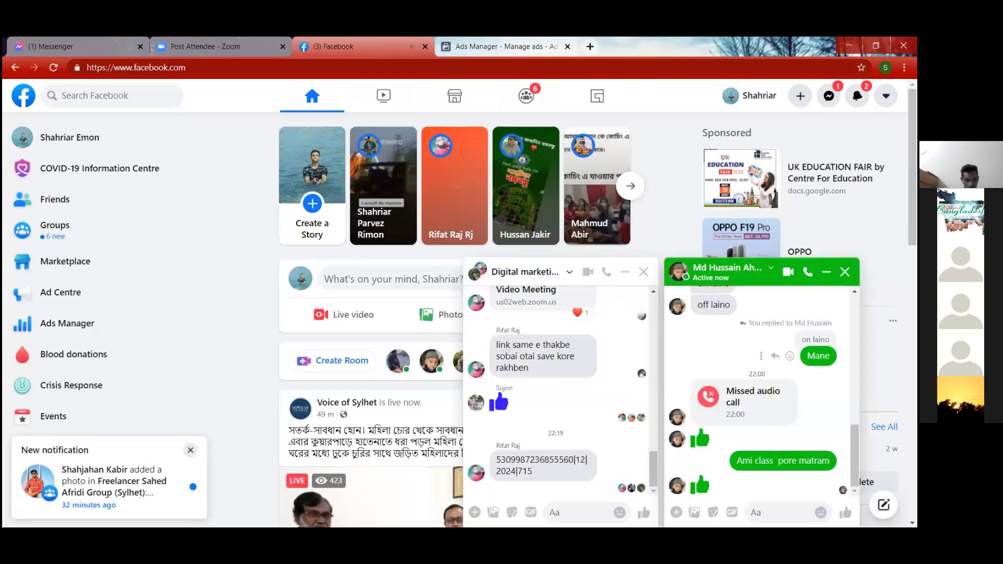
{"action": "left_click", "coordinate": [845, 271]}
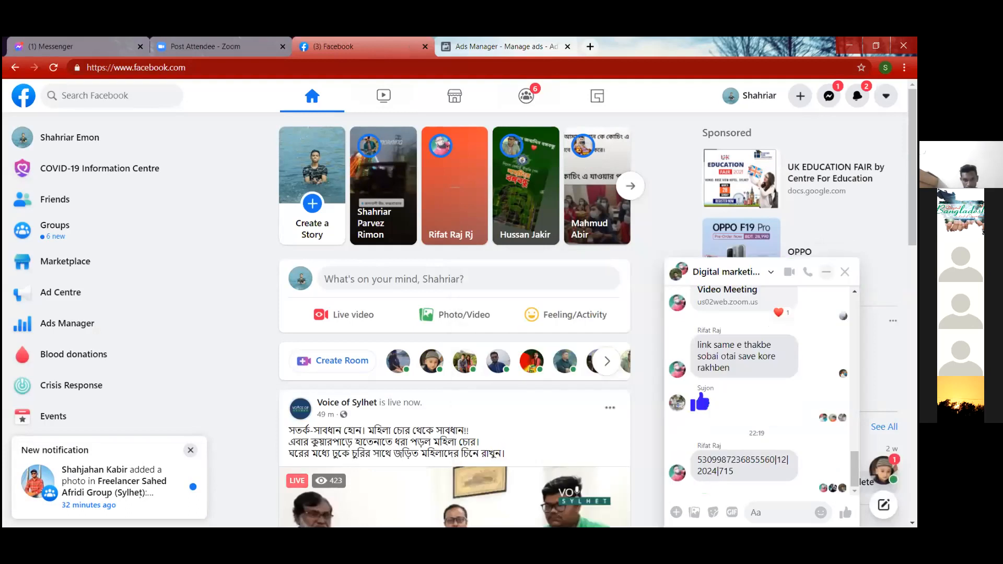
{"action": "left_click", "coordinate": [826, 272]}
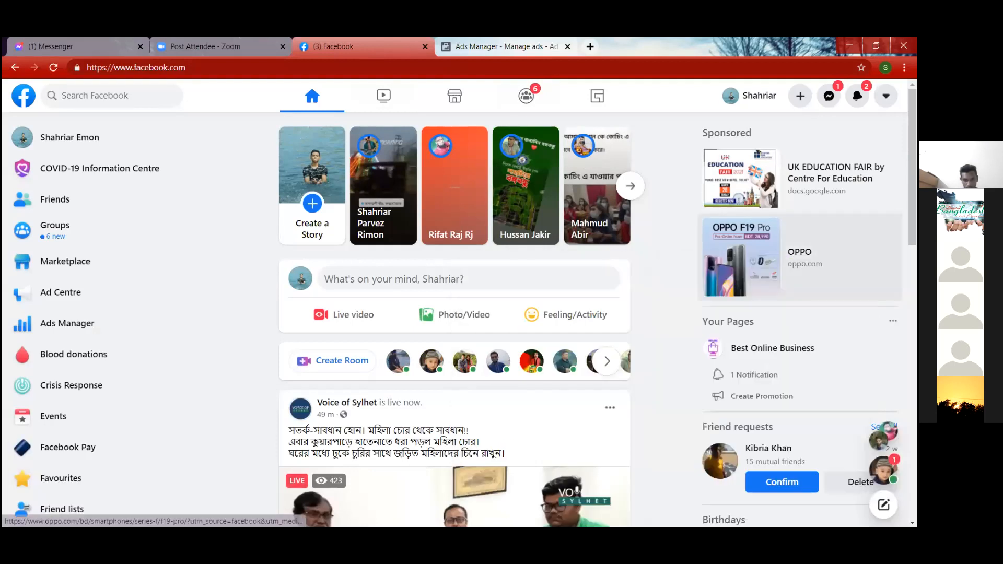
Step: Open the Best Online Business page and start boosting its post about earning money online
{"action": "left_click", "coordinate": [767, 349]}
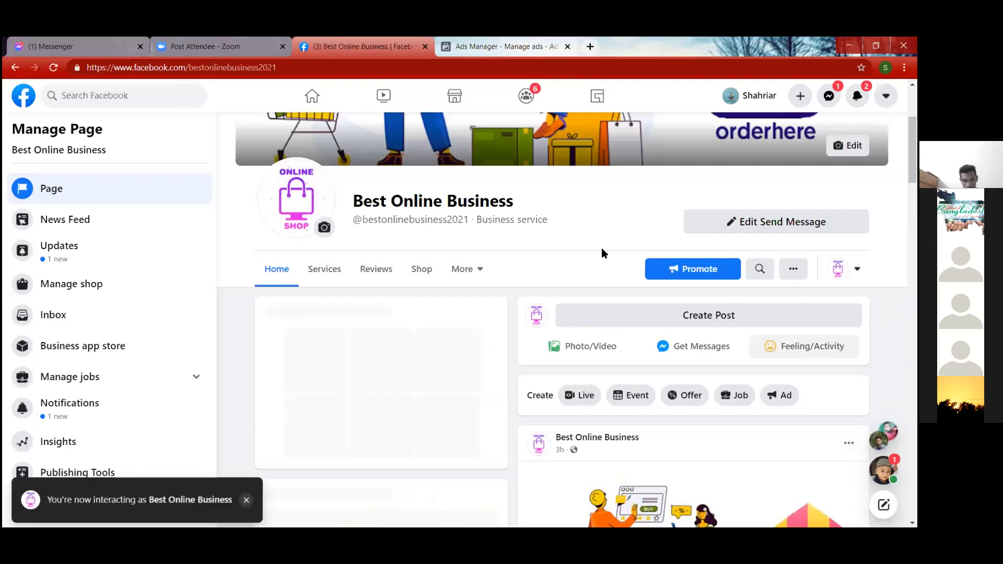
{"action": "scroll", "coordinate": [616, 269], "scroll_direction": "down", "scroll_amount": 2}
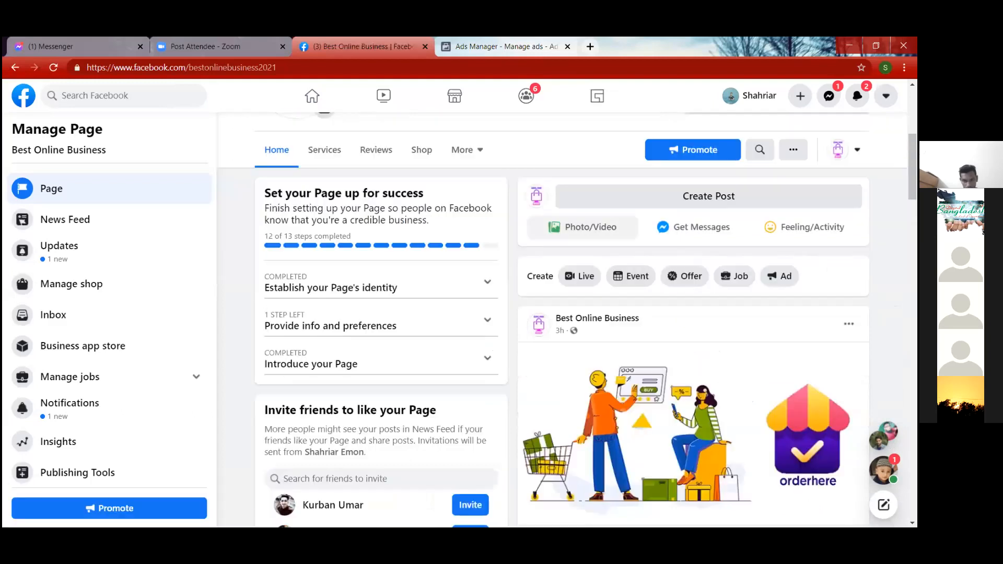
{"action": "scroll", "coordinate": [616, 313], "scroll_direction": "down", "scroll_amount": 2}
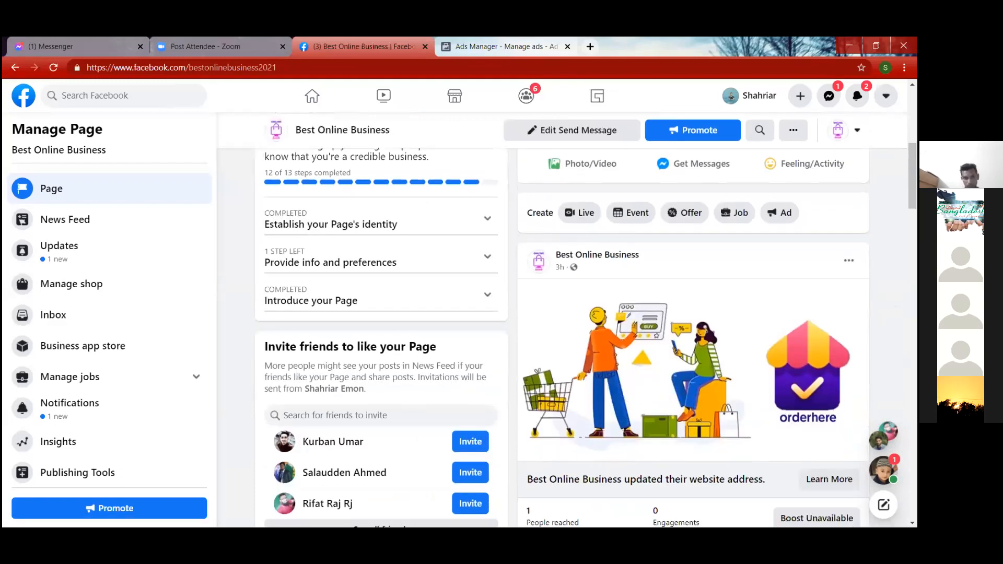
{"action": "scroll", "coordinate": [616, 314], "scroll_direction": "down", "scroll_amount": 1}
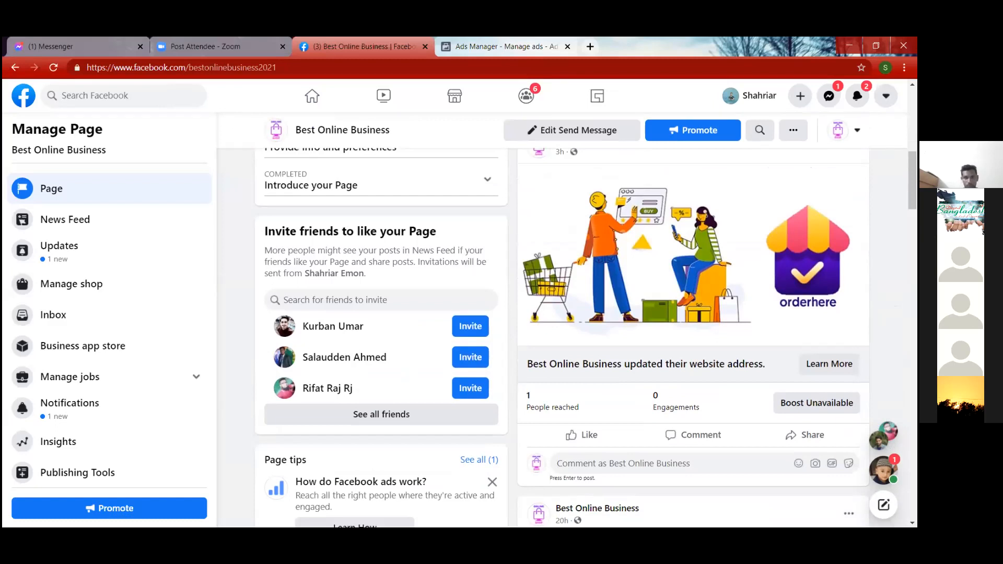
{"action": "scroll", "coordinate": [616, 314], "scroll_direction": "down", "scroll_amount": 2}
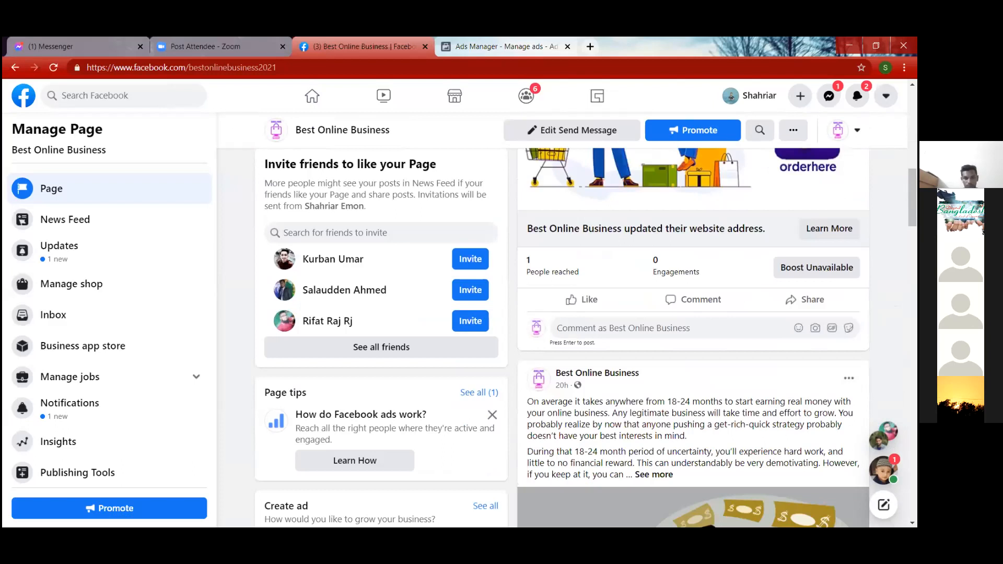
{"action": "scroll", "coordinate": [693, 338], "scroll_direction": "down", "scroll_amount": 1}
{"action": "scroll", "coordinate": [694, 338], "scroll_direction": "down", "scroll_amount": 1}
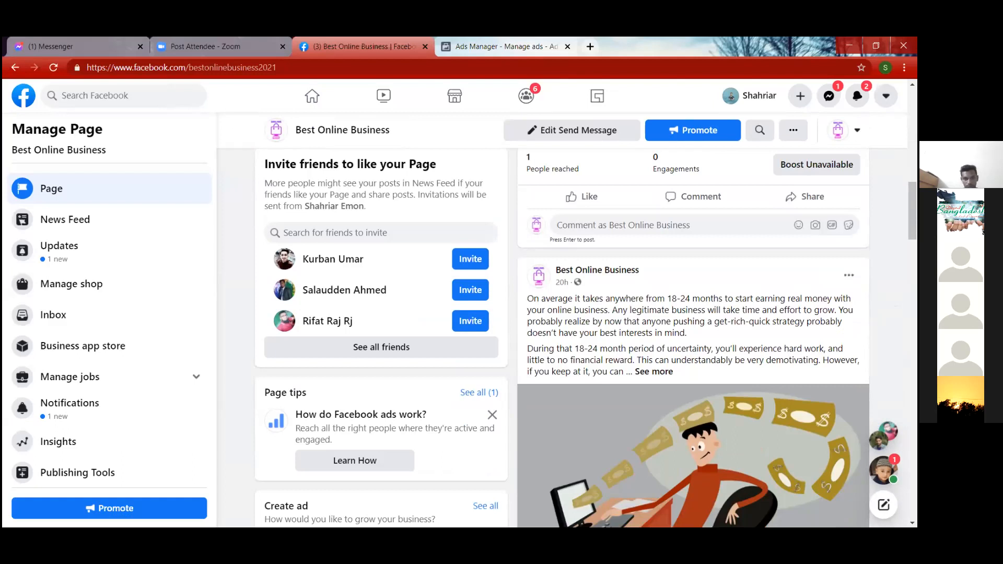
{"action": "scroll", "coordinate": [694, 338], "scroll_direction": "down", "scroll_amount": 3}
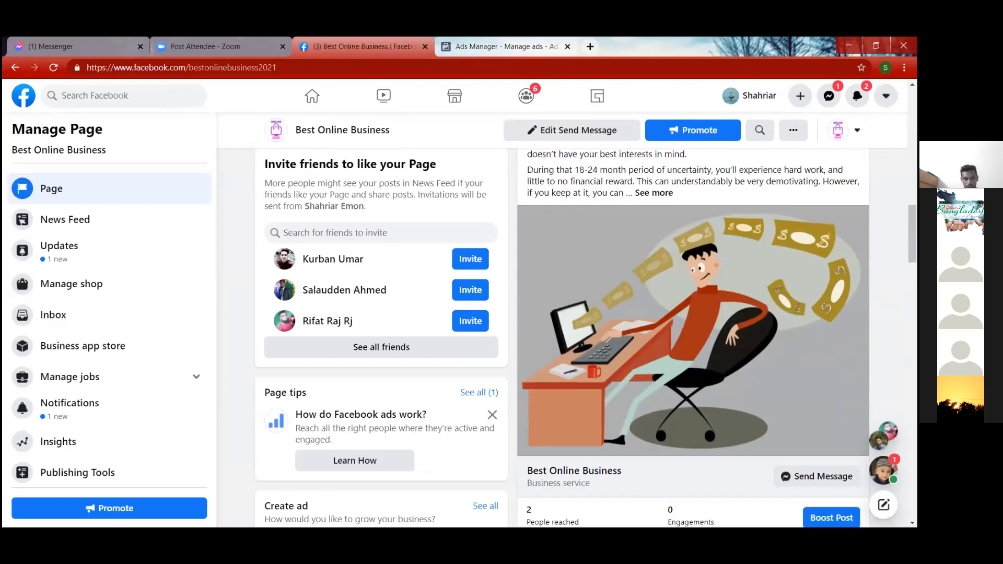
{"action": "scroll", "coordinate": [680, 315], "scroll_direction": "down", "scroll_amount": 4}
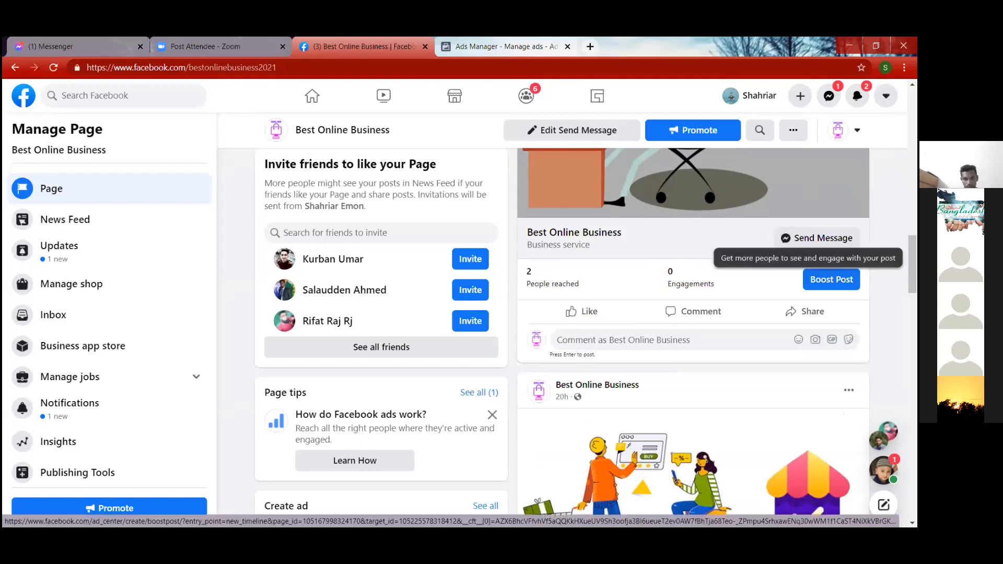
{"action": "left_click", "coordinate": [832, 279]}
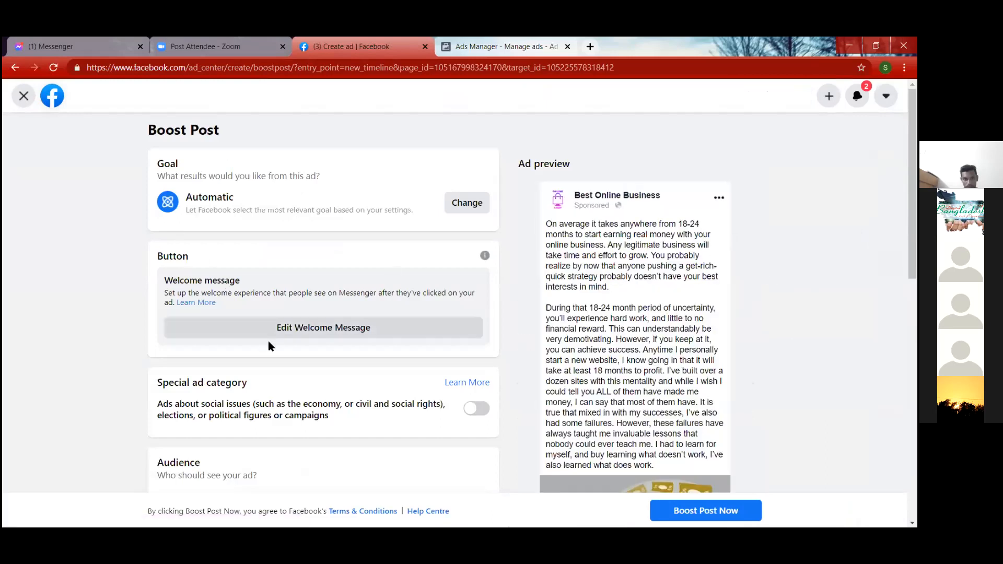
Step: Review the Boost Post form's audience, duration, budget, placements and payment method sections
{"action": "scroll", "coordinate": [302, 334], "scroll_direction": "down", "scroll_amount": 2}
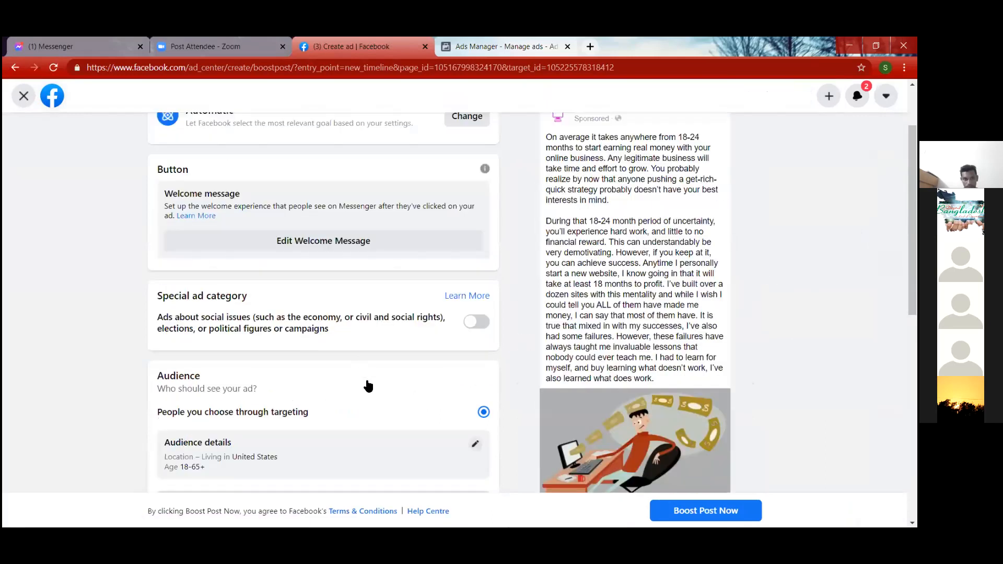
{"action": "scroll", "coordinate": [367, 387], "scroll_direction": "down", "scroll_amount": 5}
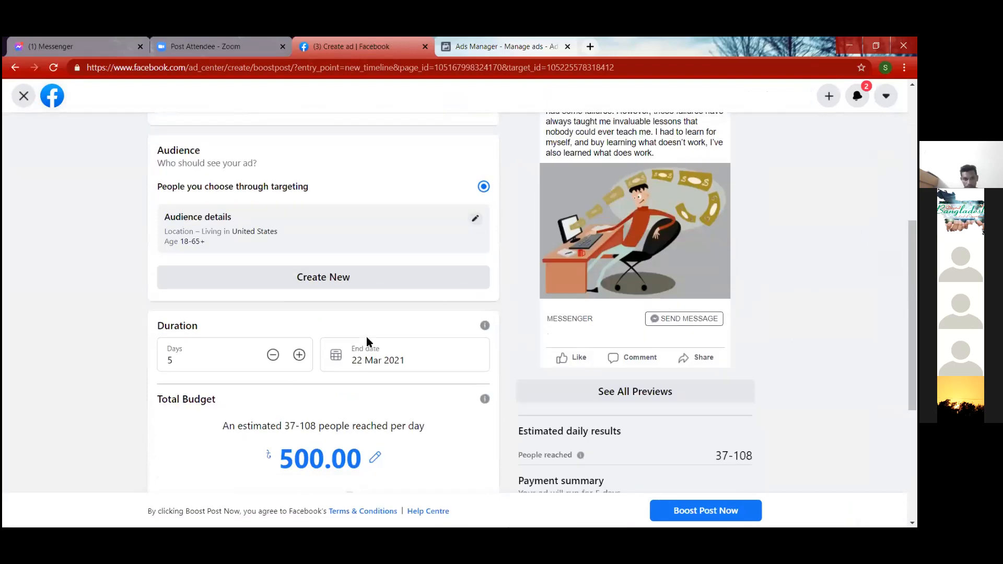
{"action": "scroll", "coordinate": [366, 336], "scroll_direction": "down", "scroll_amount": 5}
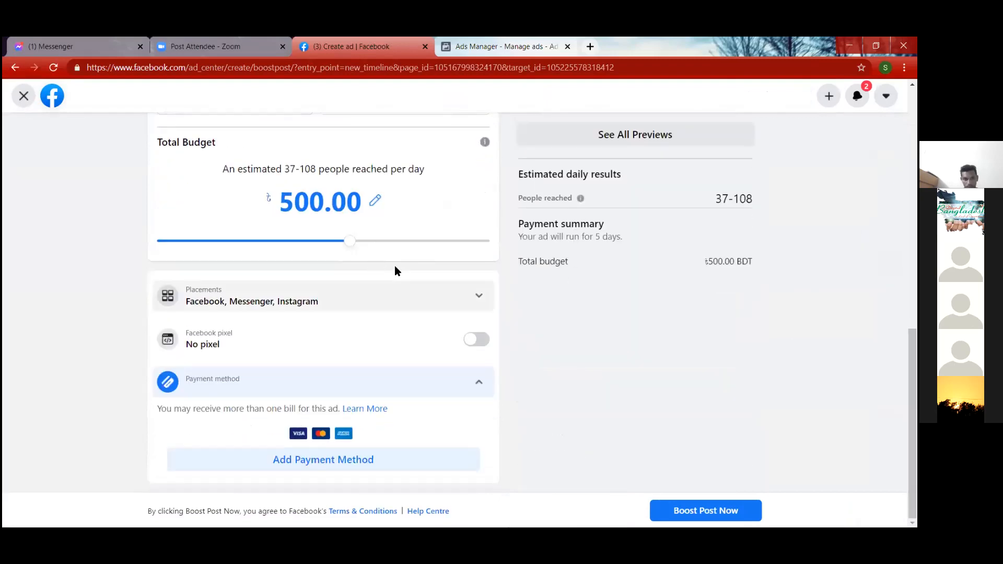
{"action": "scroll", "coordinate": [424, 288], "scroll_direction": "up", "scroll_amount": 2}
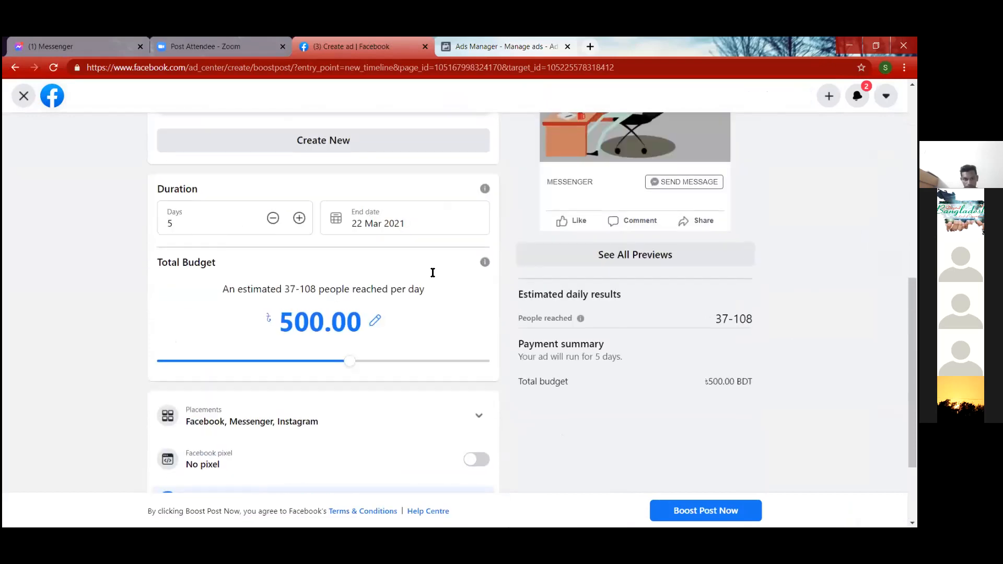
{"action": "scroll", "coordinate": [431, 271], "scroll_direction": "up", "scroll_amount": 3}
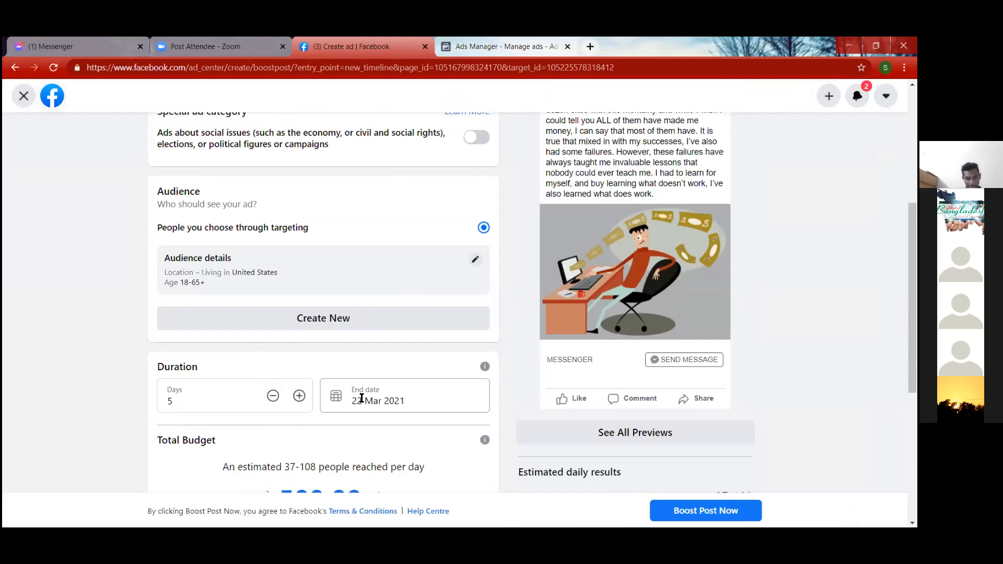
Step: Expand the Placements section to check the Facebook, Instagram and Messenger placements, then collapse it again
{"action": "scroll", "coordinate": [361, 398], "scroll_direction": "down", "scroll_amount": 5}
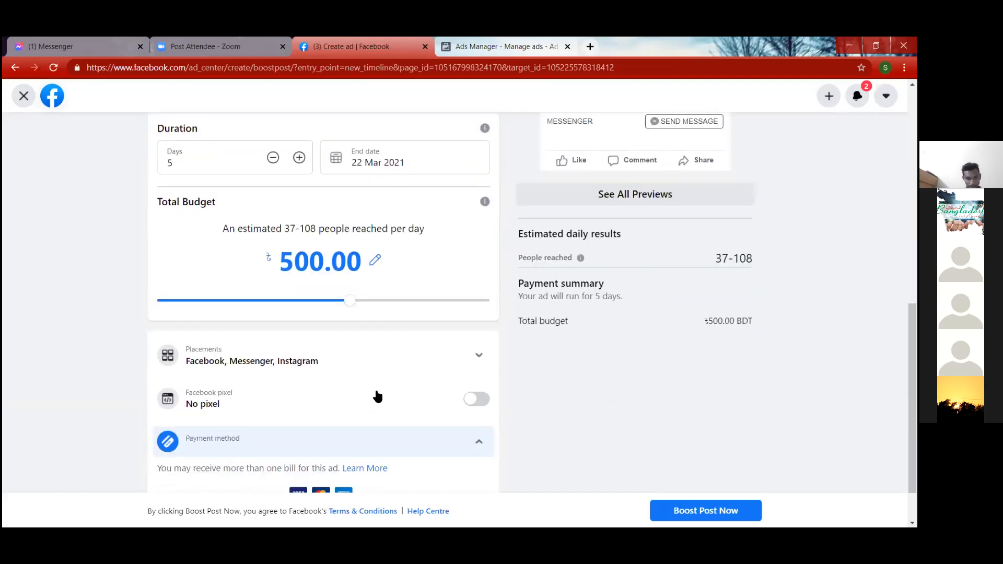
{"action": "scroll", "coordinate": [376, 396], "scroll_direction": "down", "scroll_amount": 1}
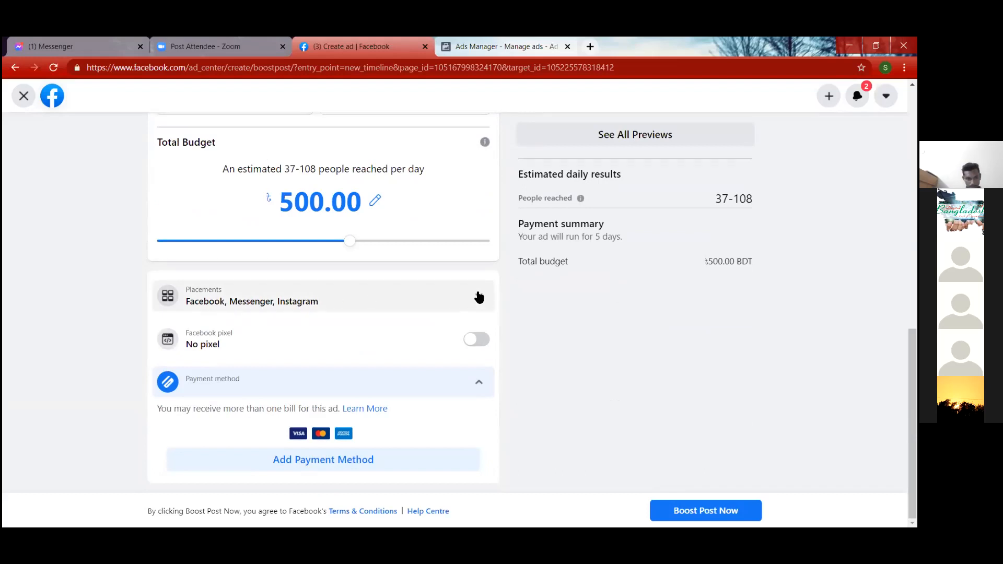
{"action": "left_click", "coordinate": [479, 298]}
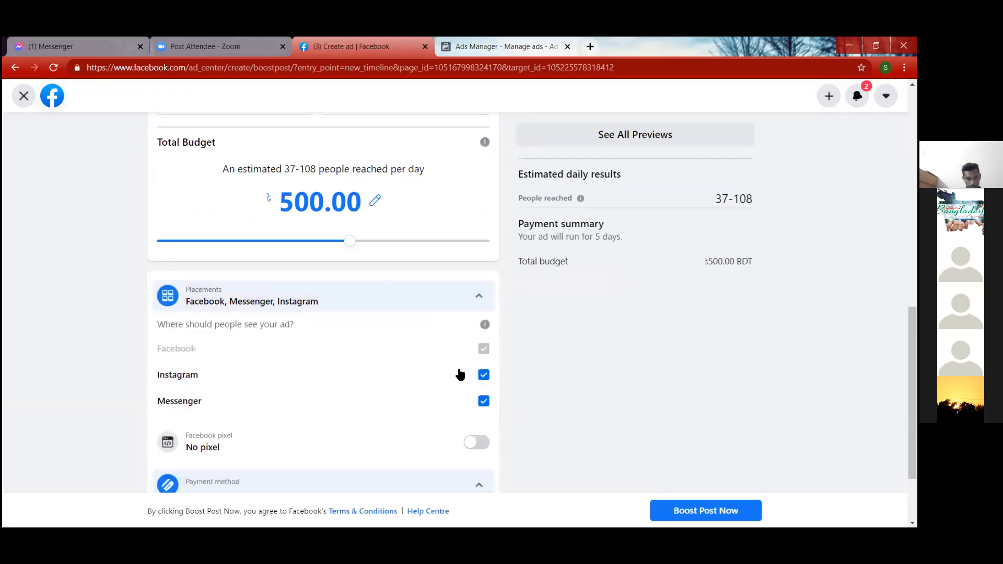
{"action": "left_click", "coordinate": [479, 297]}
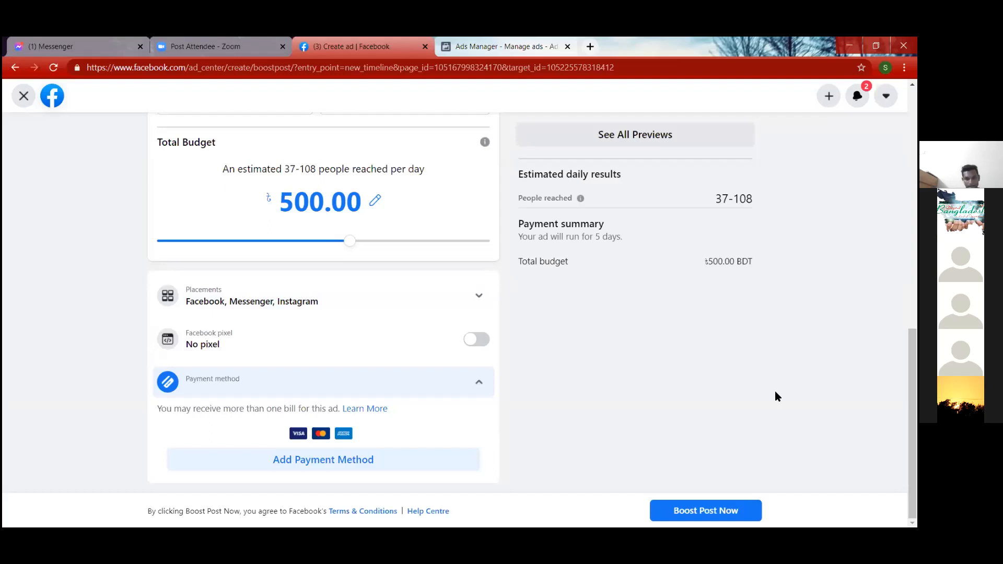
Step: Close the Boost Post form and confirm leaving without saving the changes
{"action": "scroll", "coordinate": [683, 329], "scroll_direction": "up", "scroll_amount": 6}
{"action": "scroll", "coordinate": [37, 121], "scroll_direction": "up", "scroll_amount": 1}
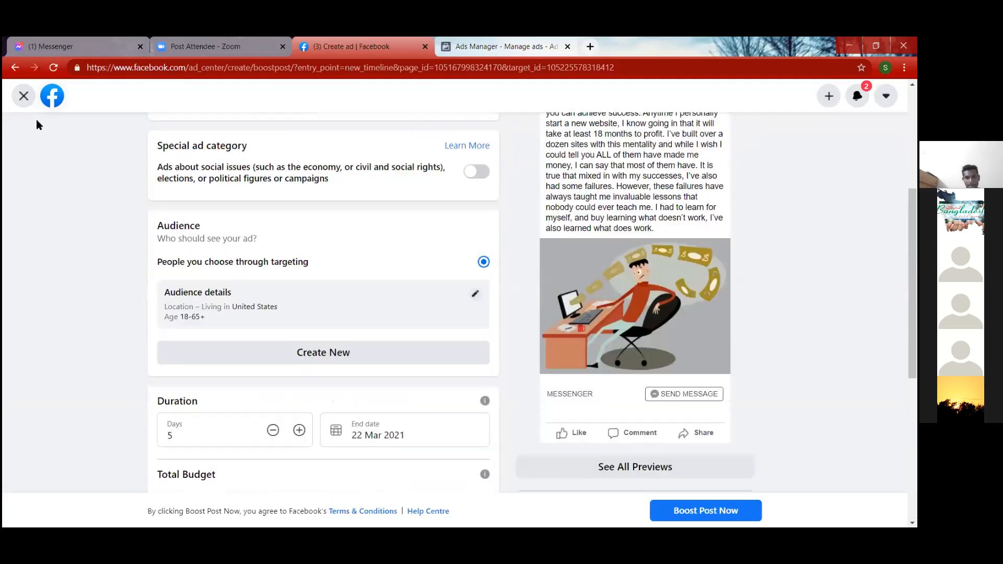
{"action": "scroll", "coordinate": [24, 101], "scroll_direction": "up", "scroll_amount": 5}
{"action": "left_click", "coordinate": [24, 97]}
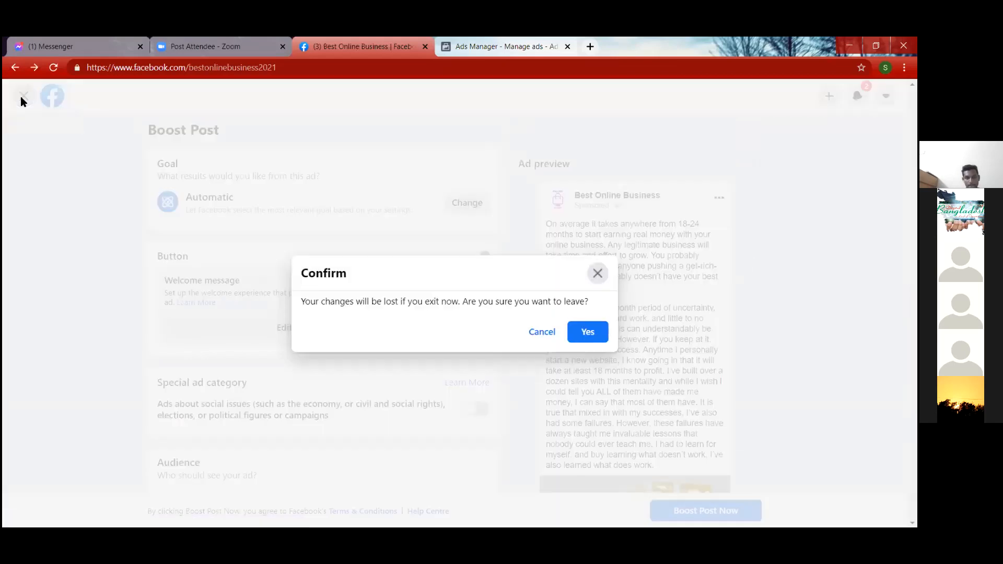
{"action": "left_click", "coordinate": [586, 332]}
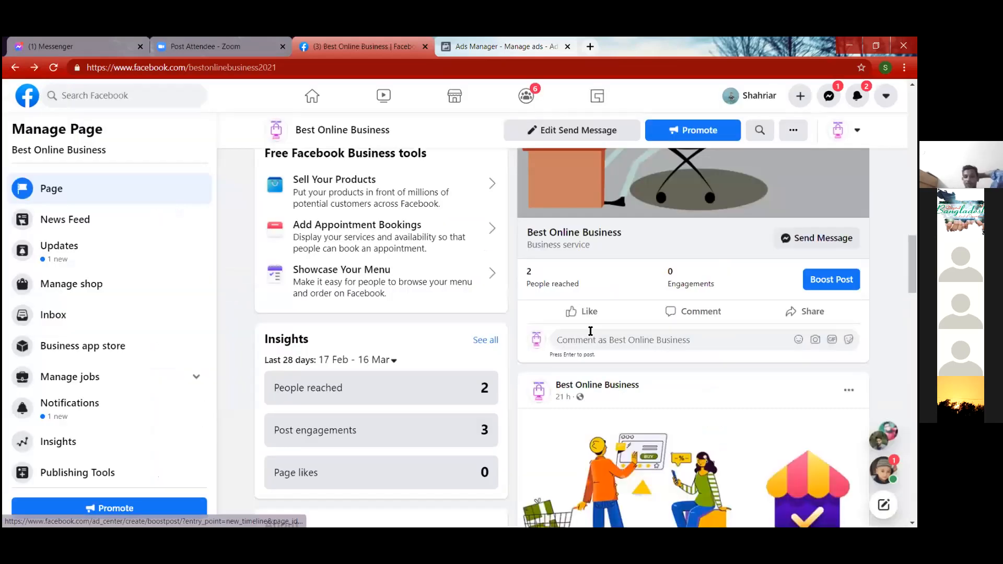